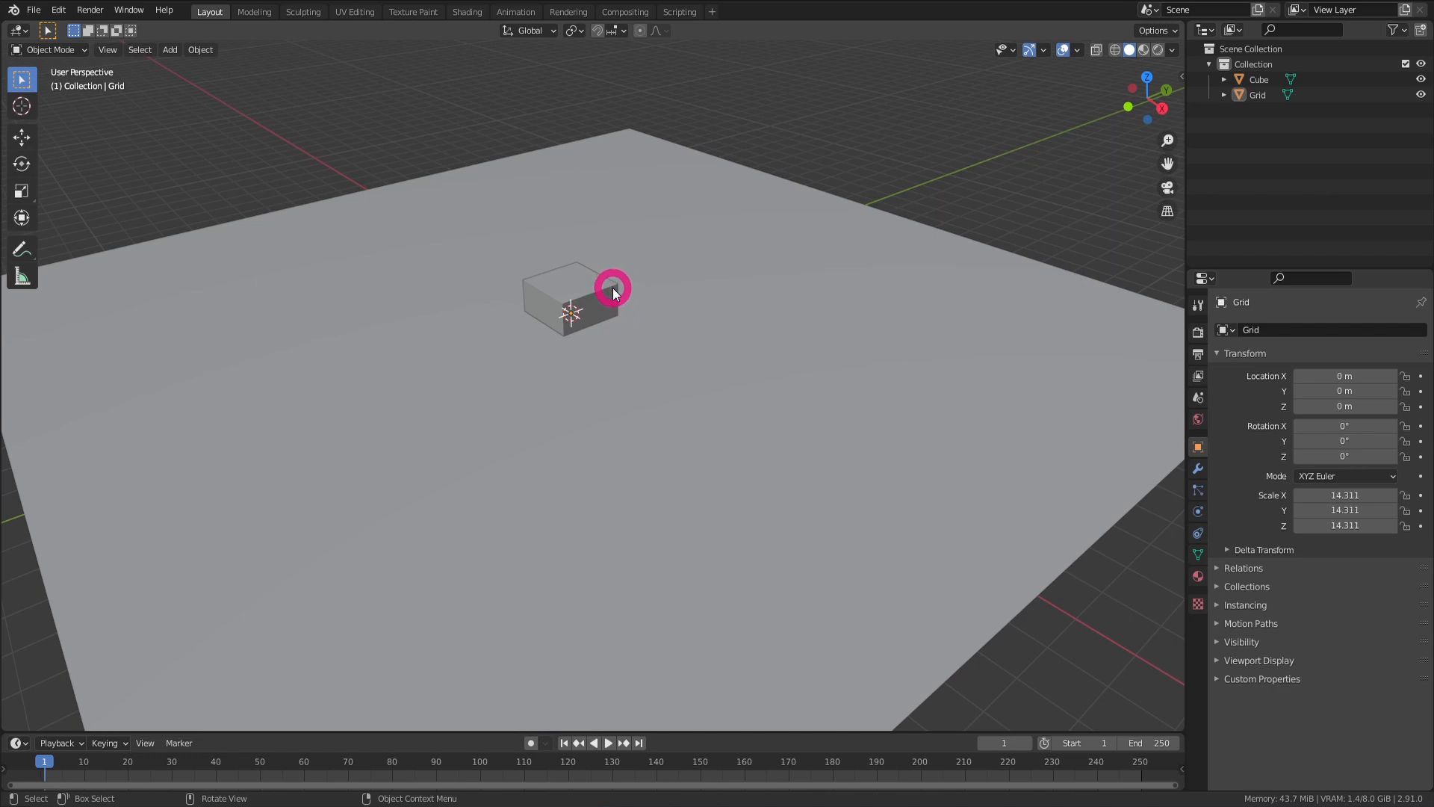
Enable Dynamic Paint physics on the cube, set its type to Brush and add the brush.
{"action": "left_click", "coordinate": [1075, 457]}
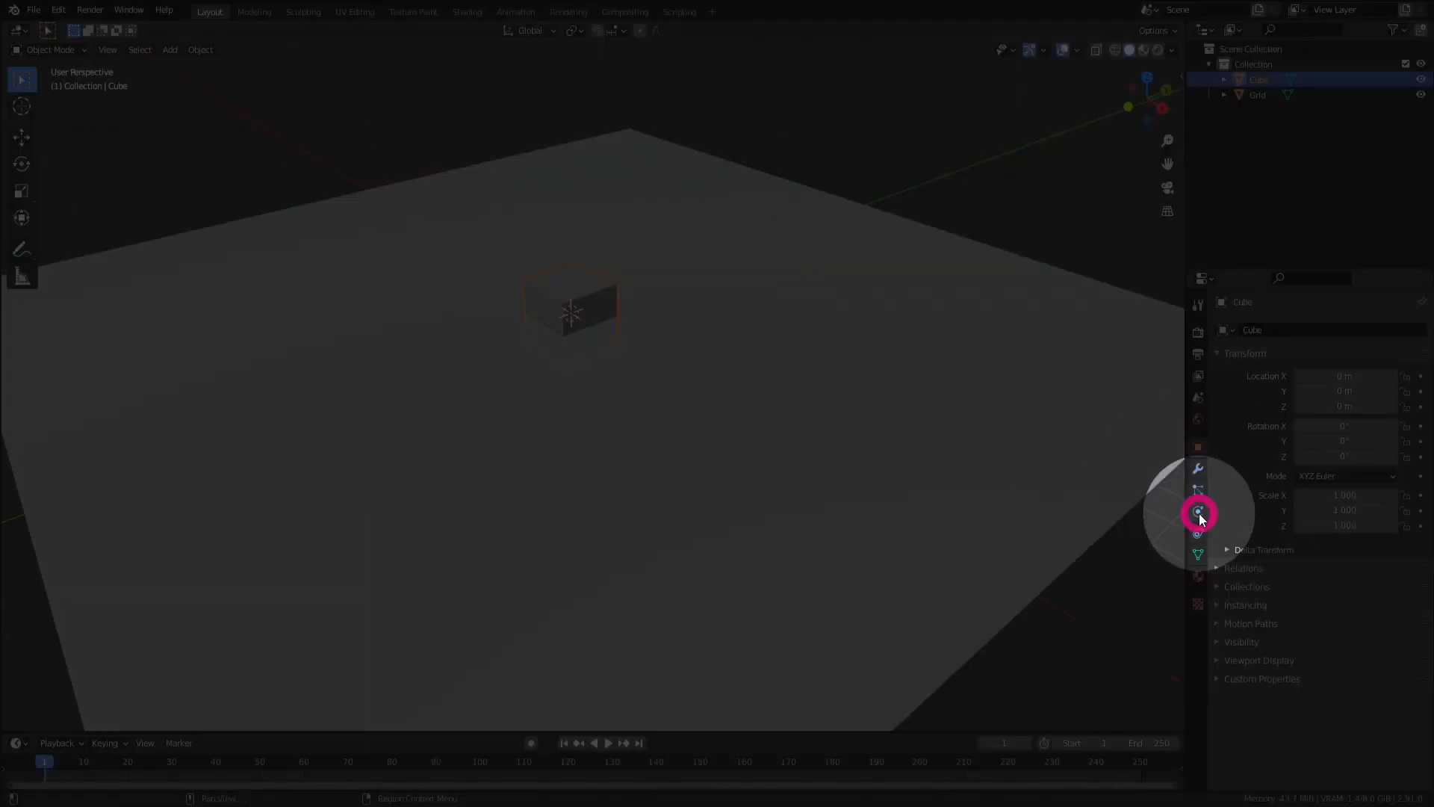
{"action": "left_click", "coordinate": [1199, 513]}
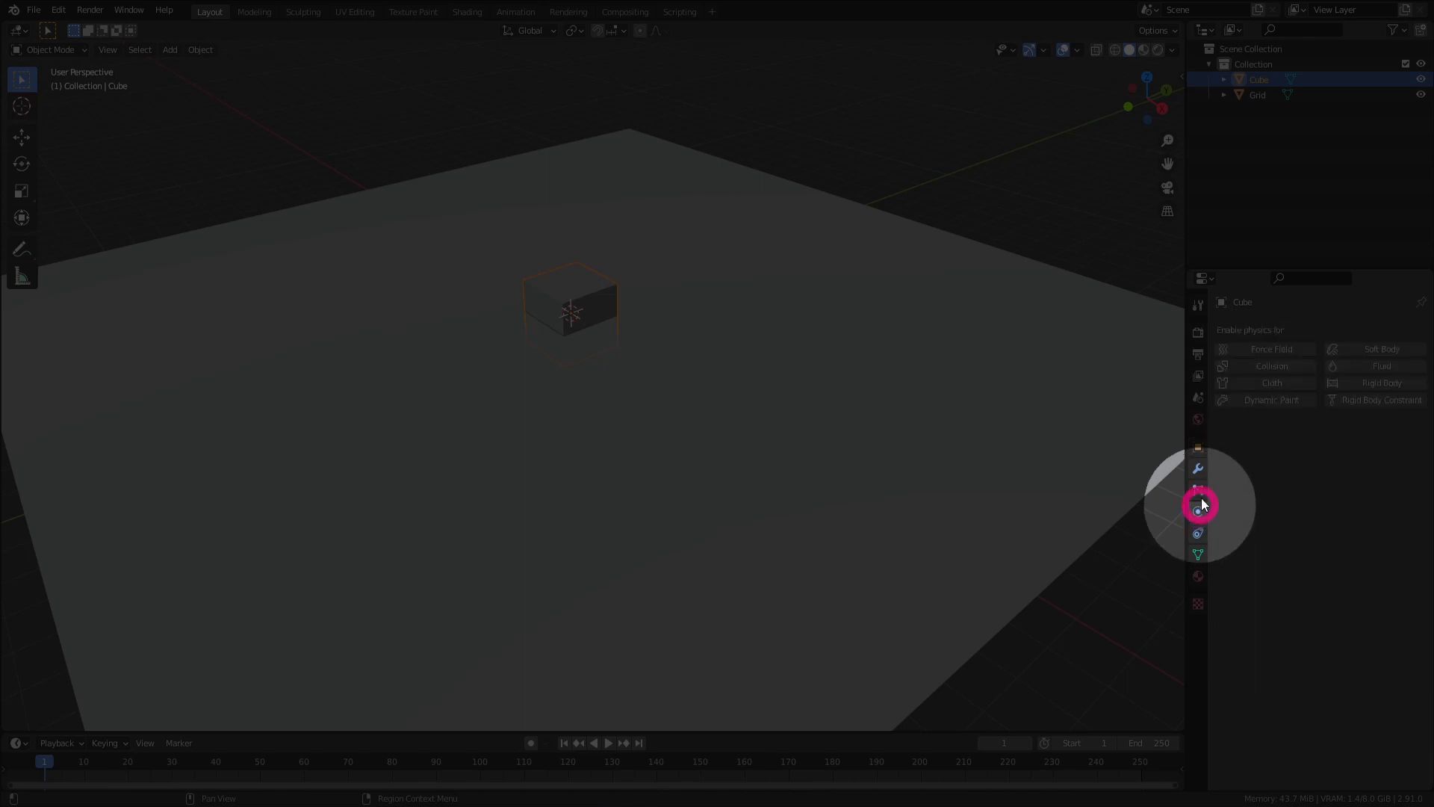
{"action": "left_click", "coordinate": [1277, 401]}
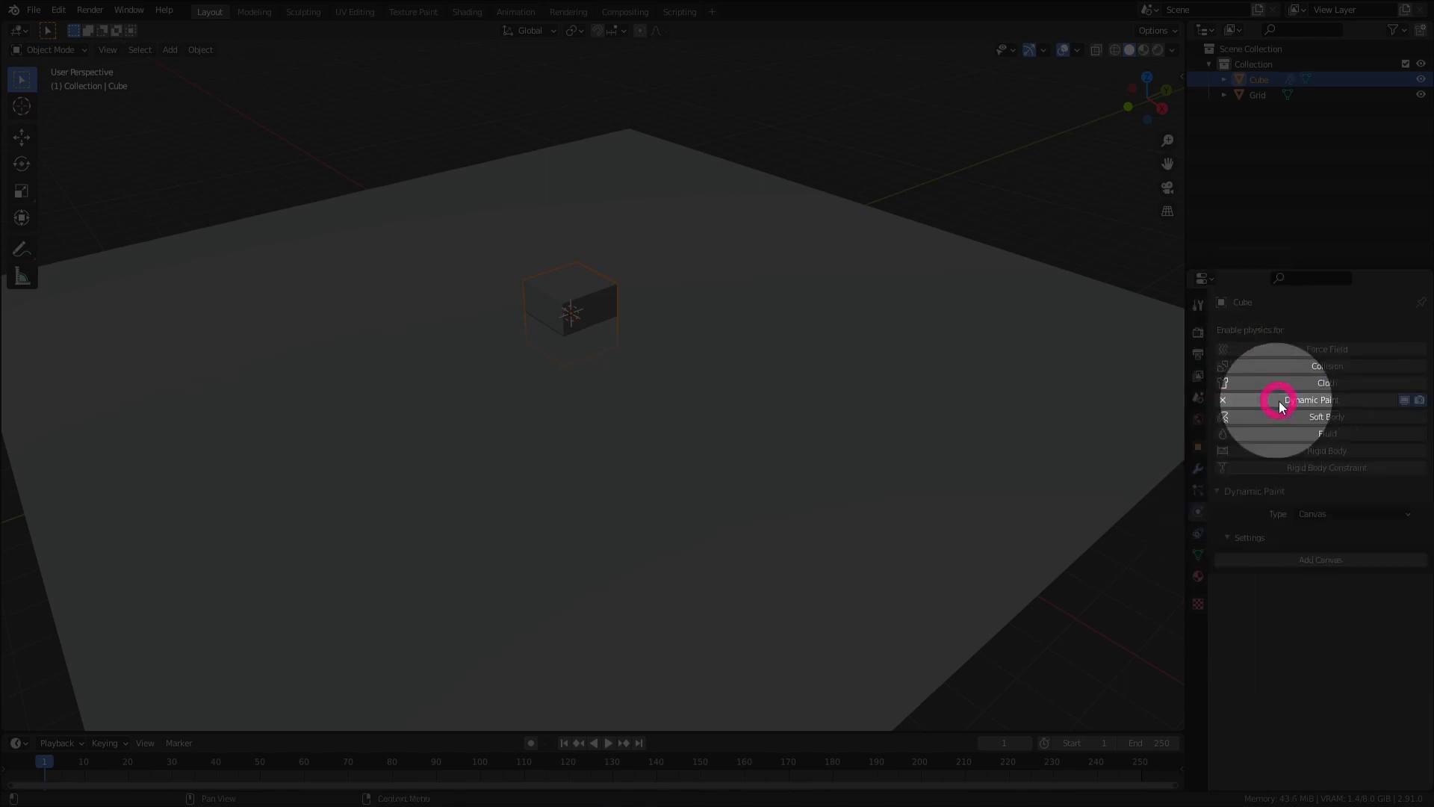
{"action": "left_click", "coordinate": [1312, 515]}
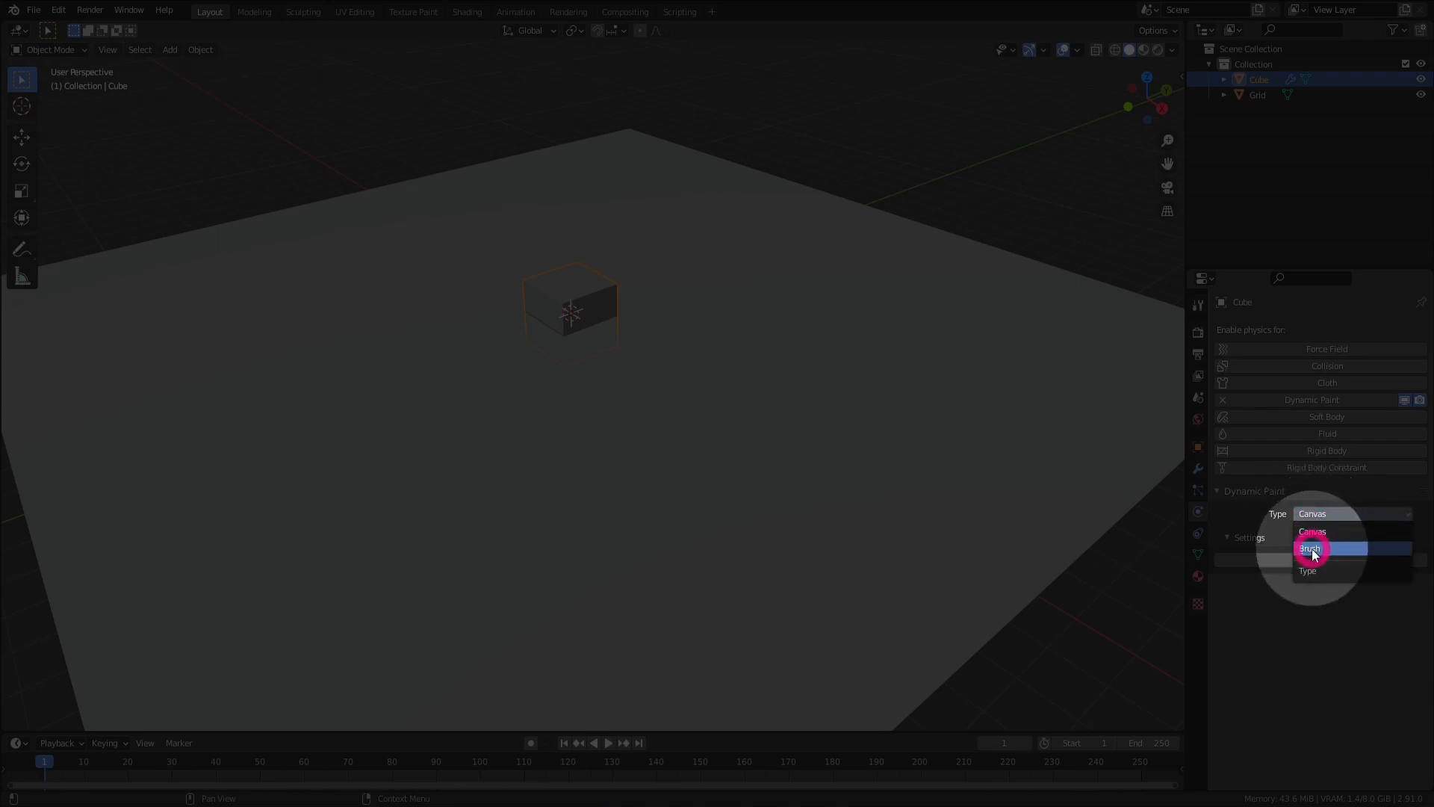
{"action": "left_click", "coordinate": [1316, 549]}
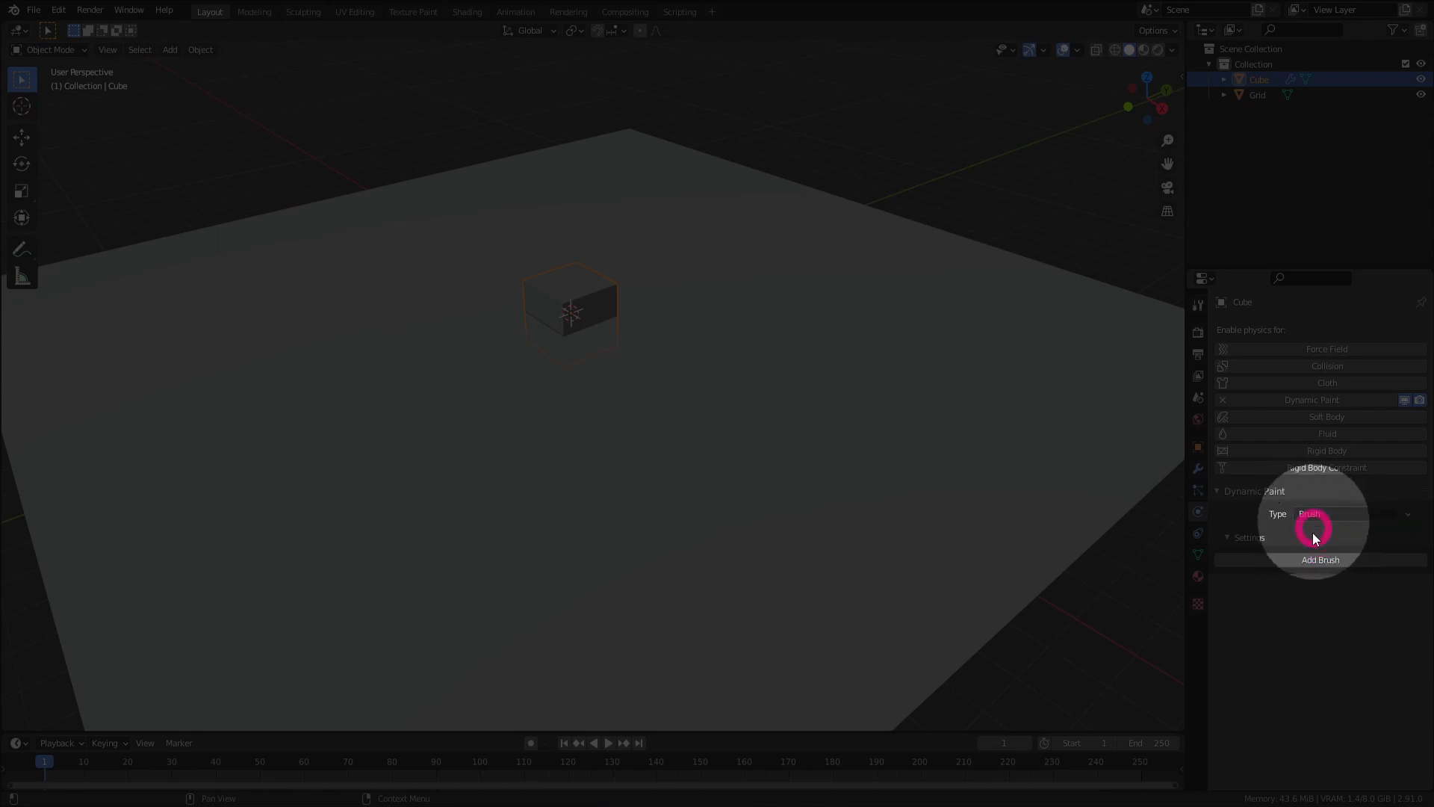
{"action": "left_click", "coordinate": [1312, 562]}
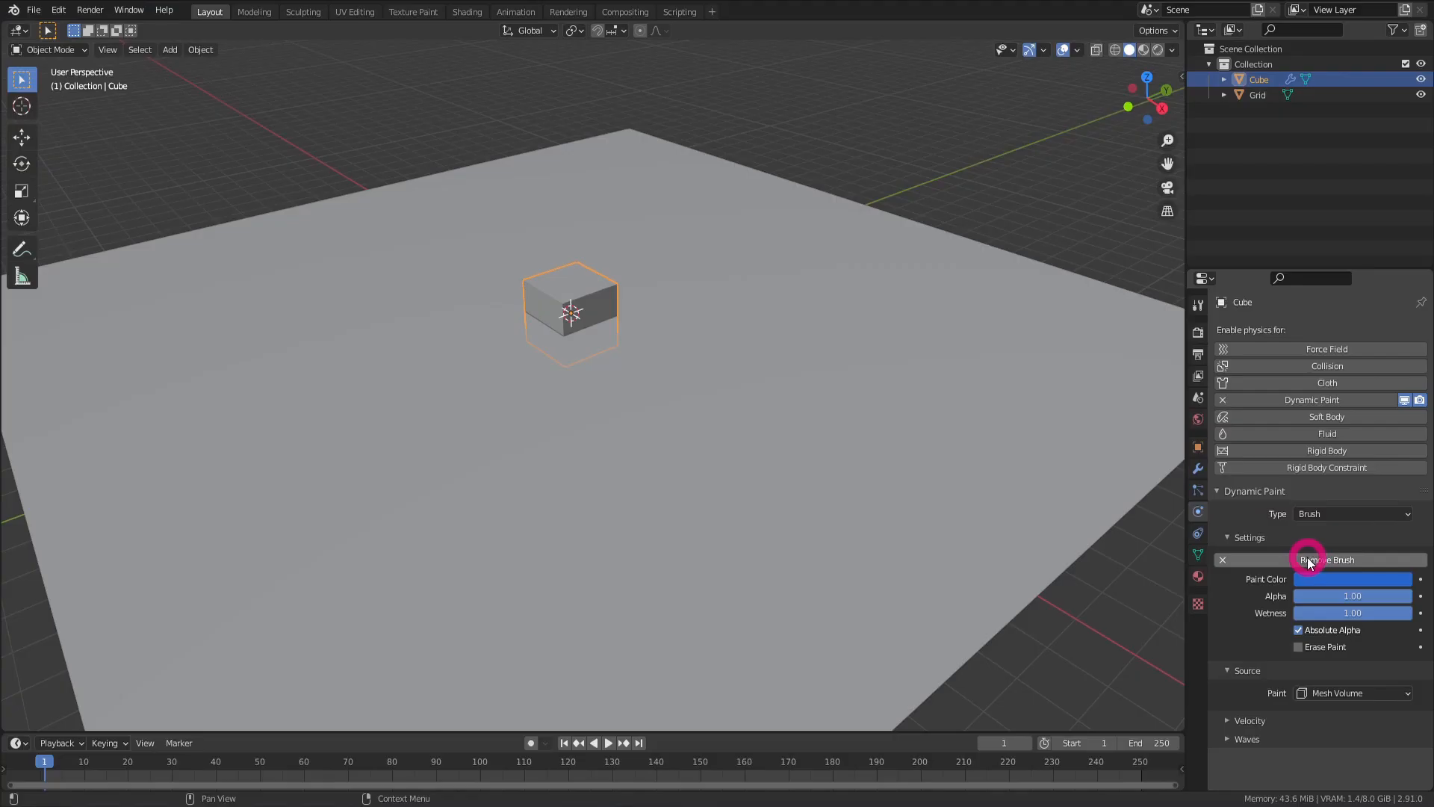
Enable Dynamic Paint physics on the grid with type Canvas and add the canvas.
{"action": "left_click", "coordinate": [906, 357]}
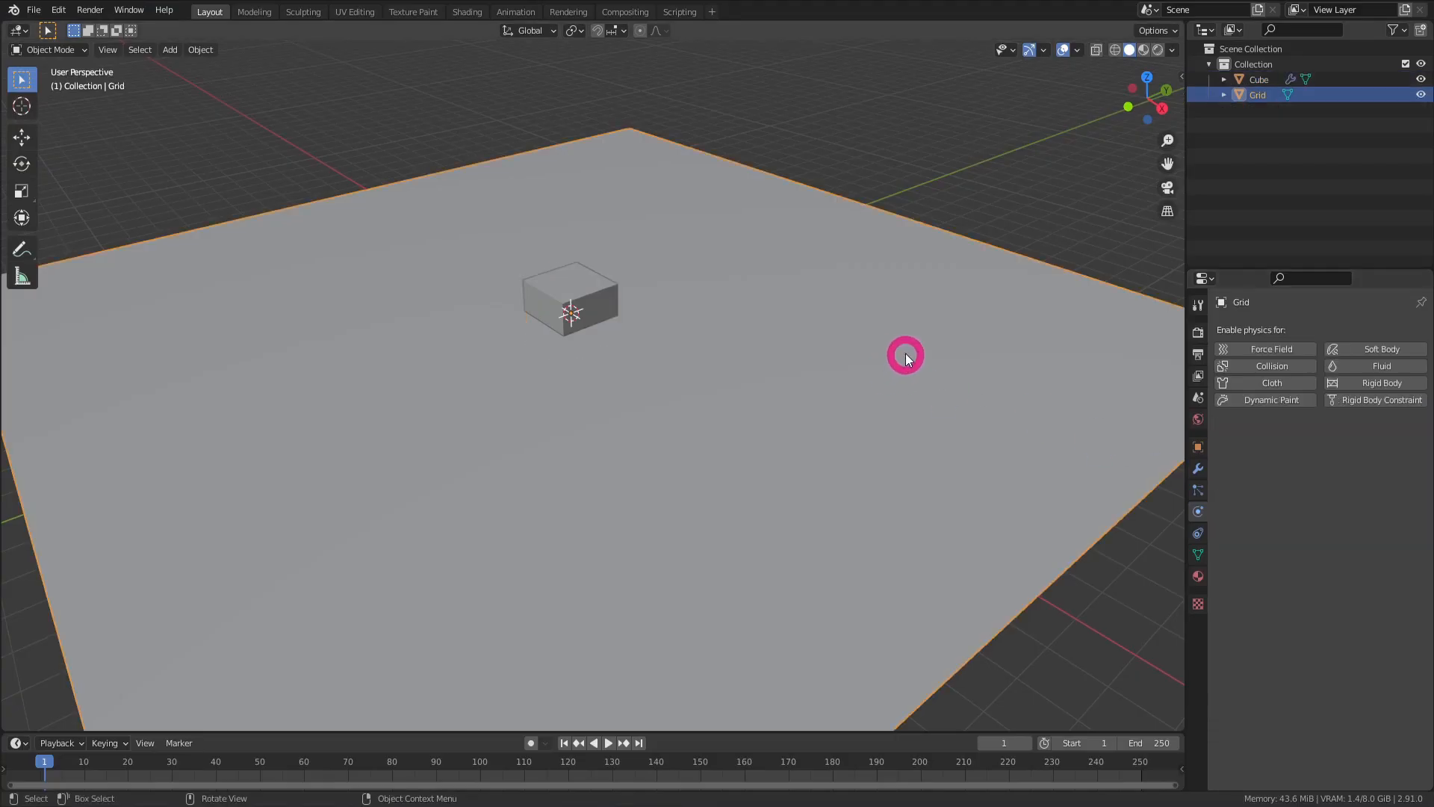
{"action": "left_click", "coordinate": [1278, 401]}
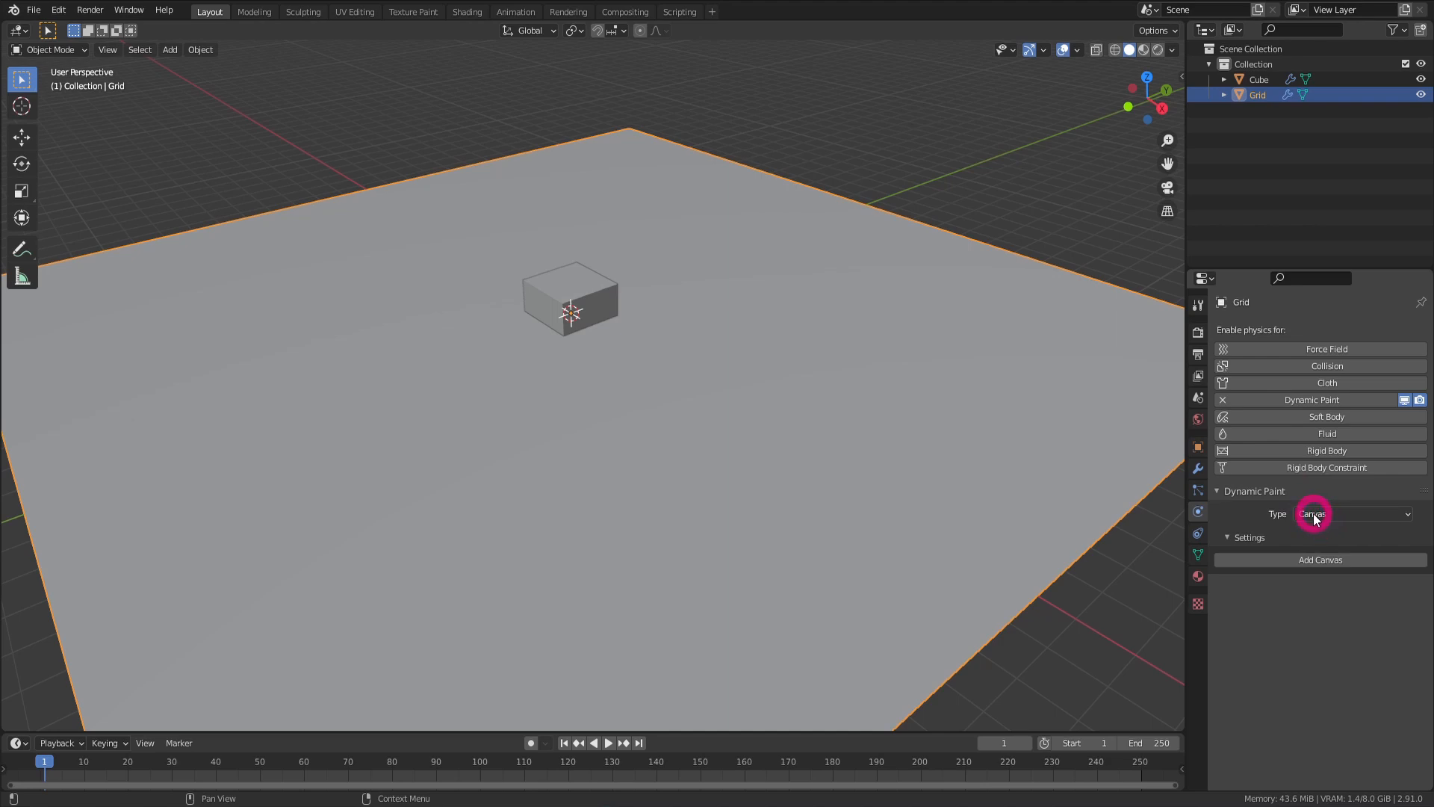
{"action": "left_click", "coordinate": [1322, 560]}
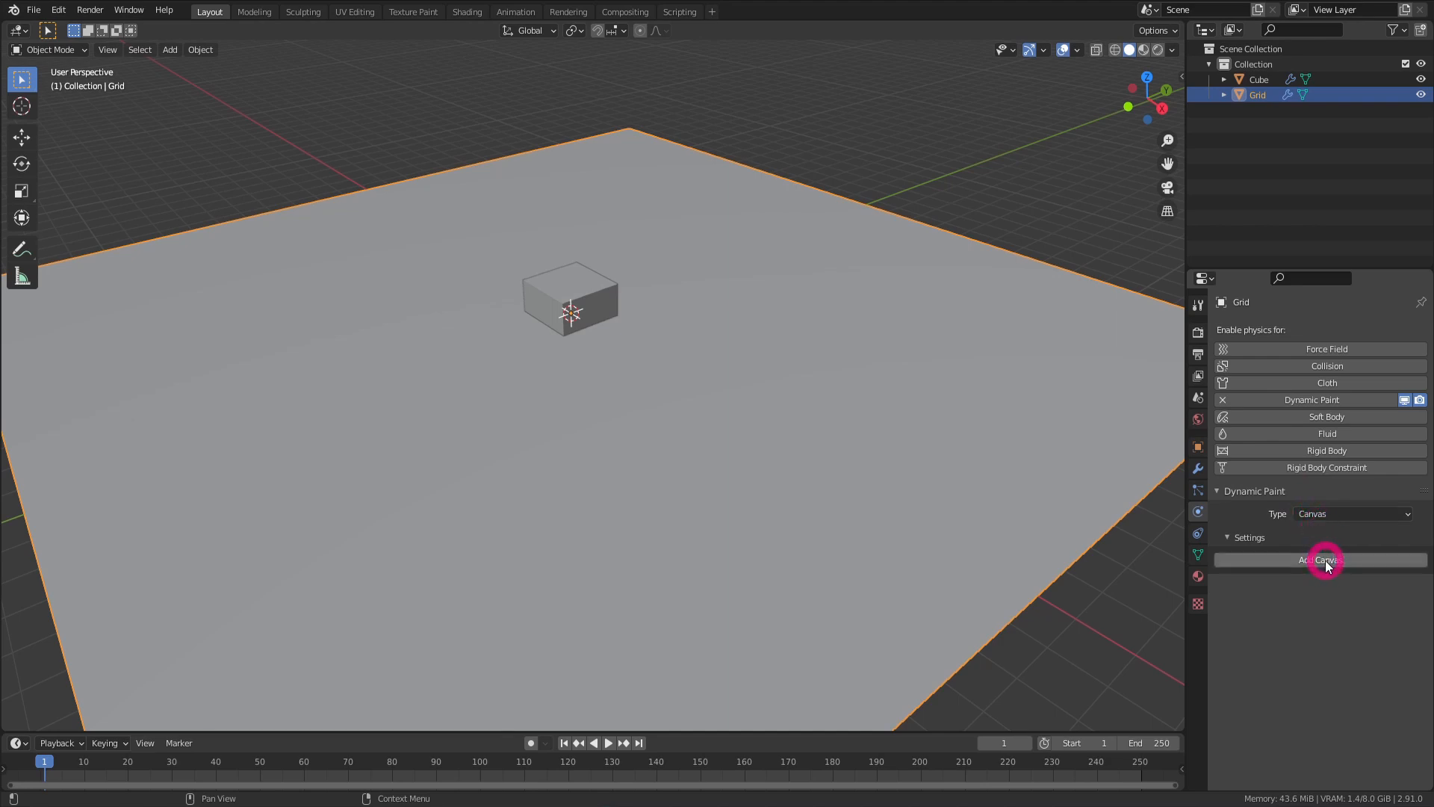
{"action": "left_click", "coordinate": [1327, 564]}
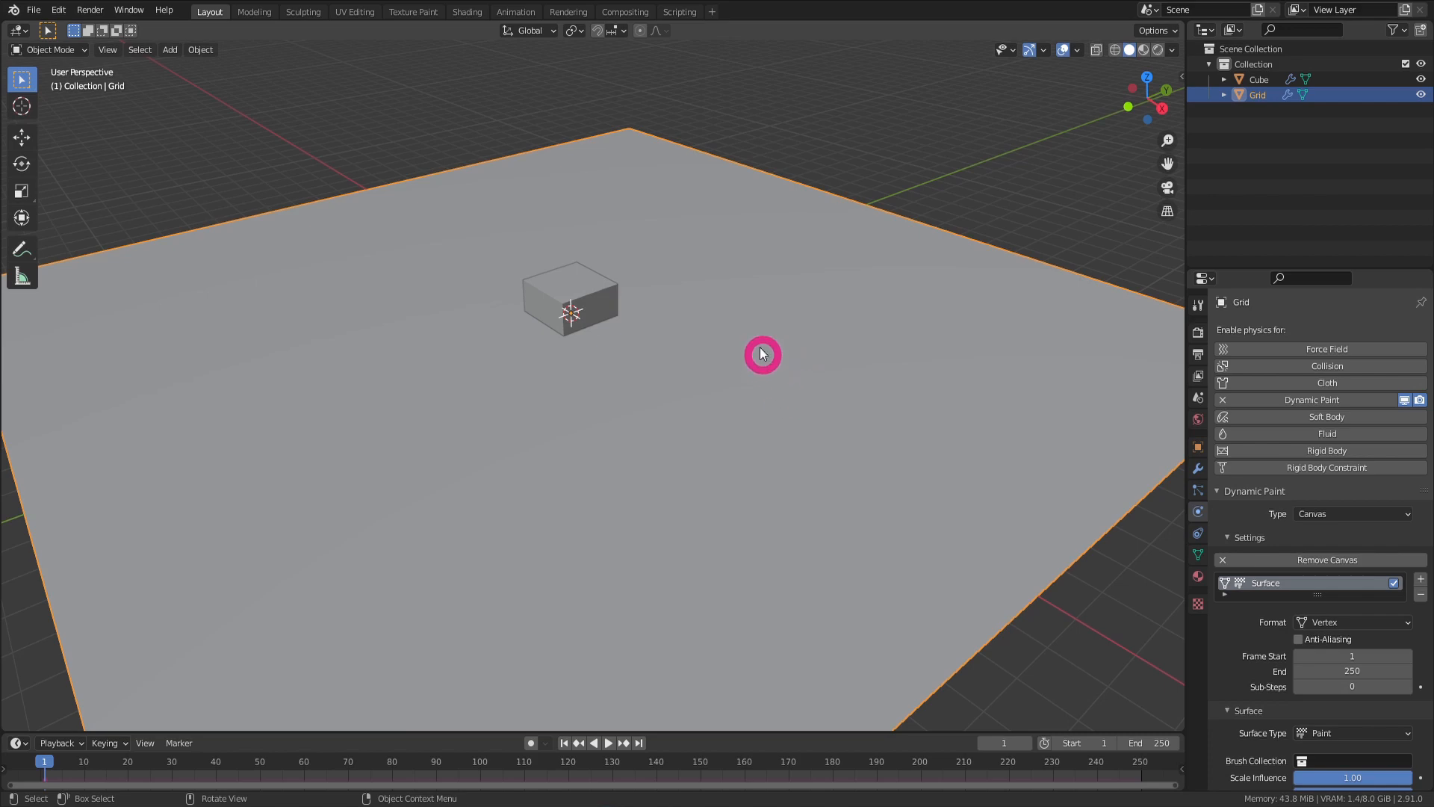
Add the dp_paintmap output layer to the grid's canvas and show it in the mesh's vertex colors.
{"action": "scroll", "coordinate": [686, 312], "scroll_direction": "down", "scroll_amount": 2}
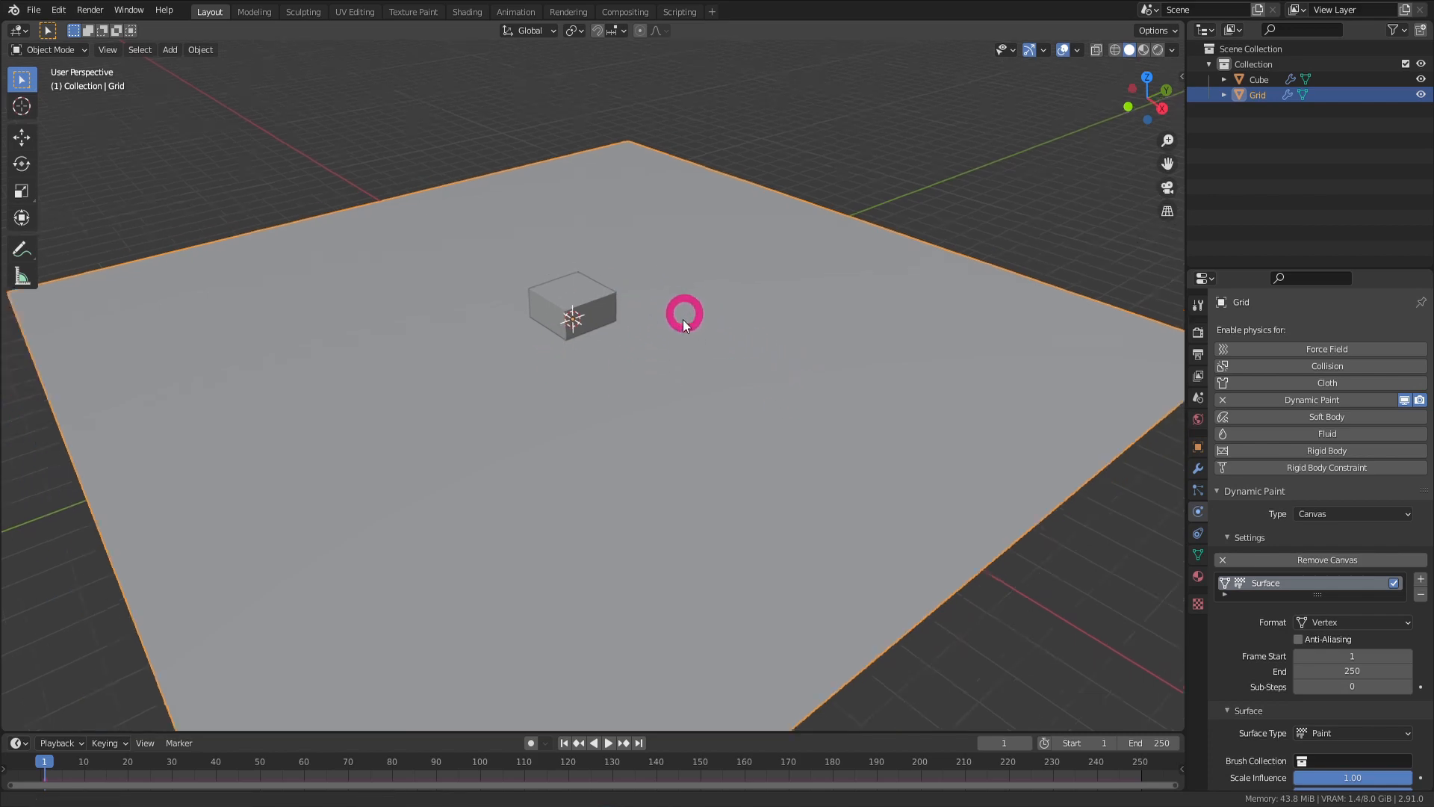
{"action": "middle_click_drag", "start_coordinate": [666, 360], "coordinate": [682, 324]}
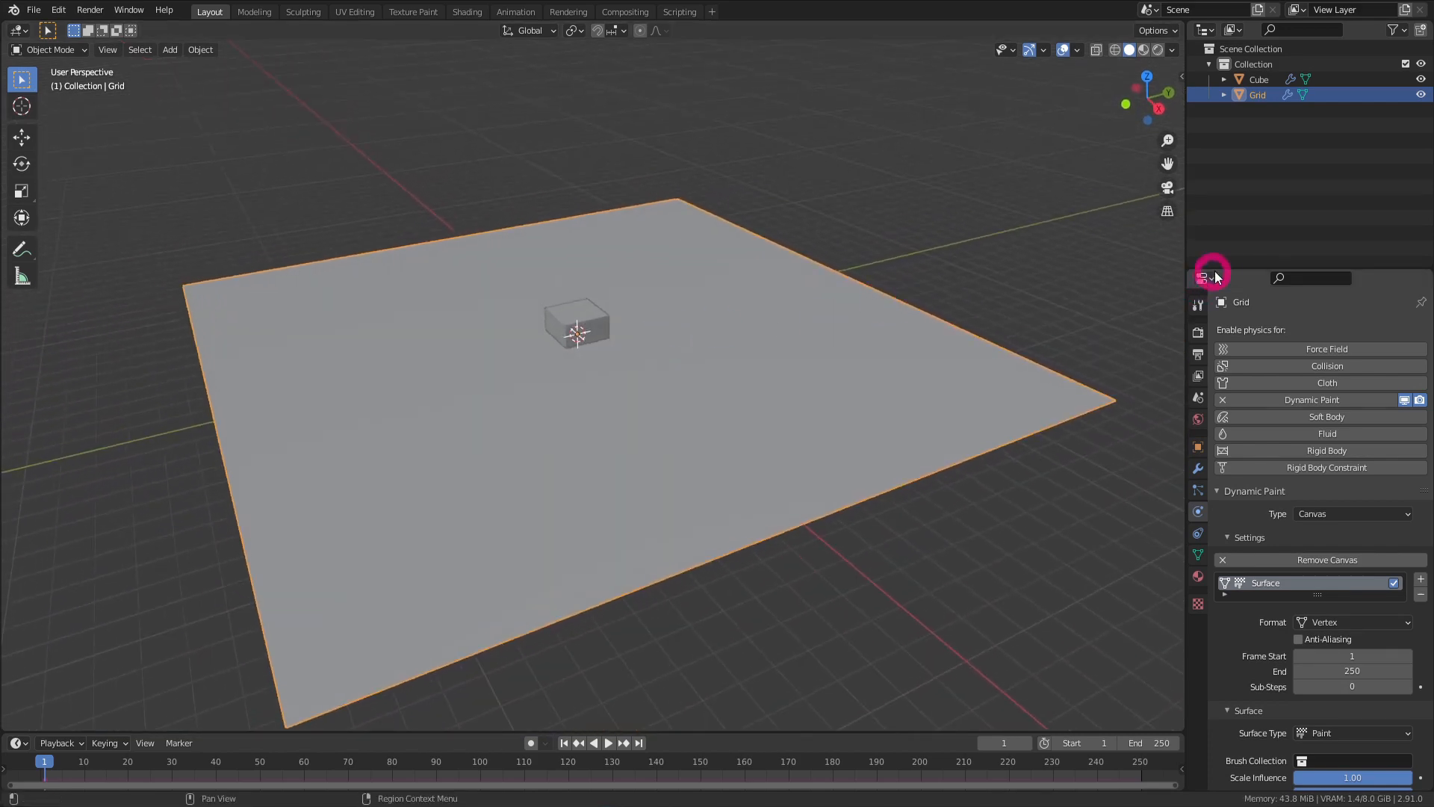
{"action": "left_click_drag", "start_coordinate": [1236, 267], "coordinate": [1234, 9]}
{"action": "middle_click_drag", "start_coordinate": [595, 311], "coordinate": [569, 326]}
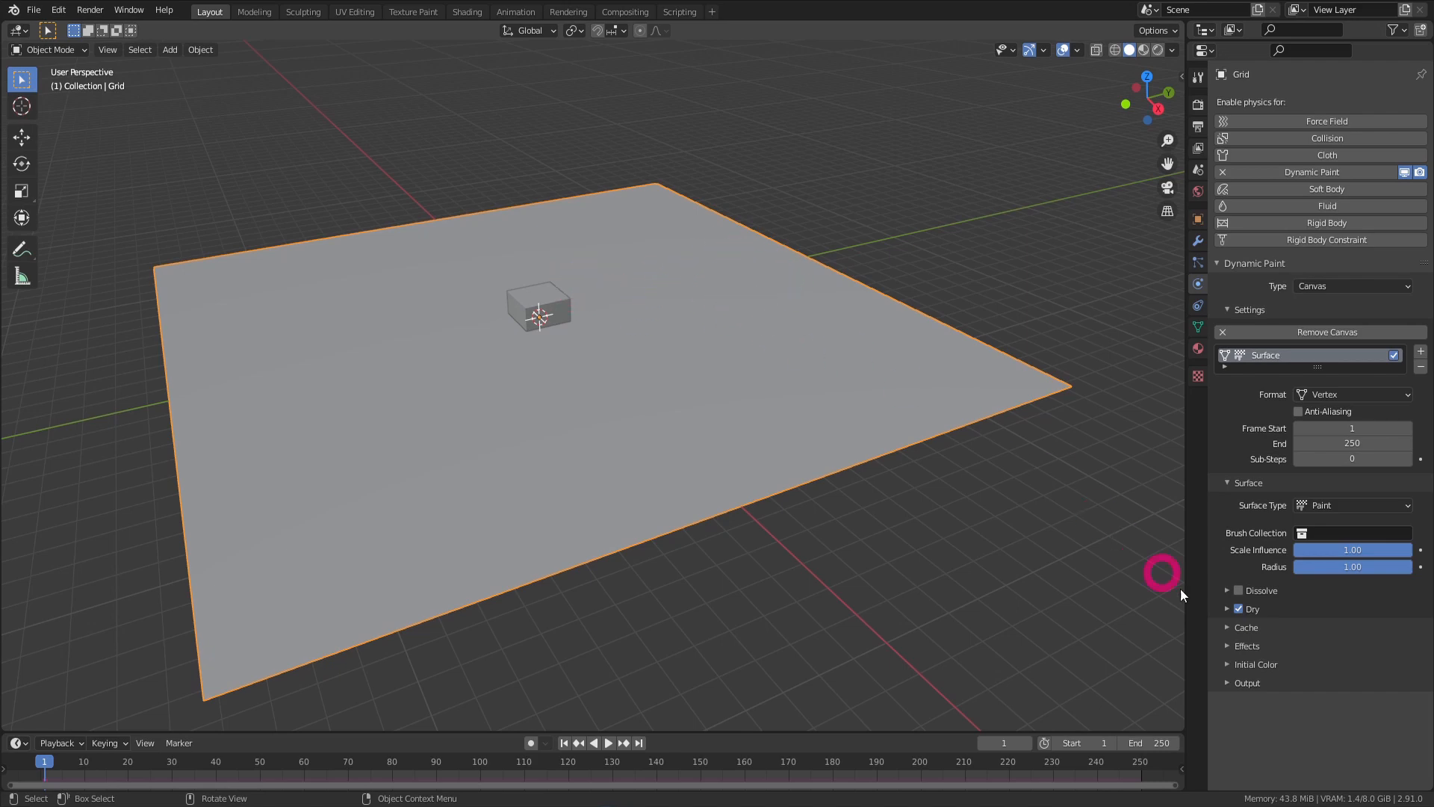
{"action": "left_click", "coordinate": [1243, 682]}
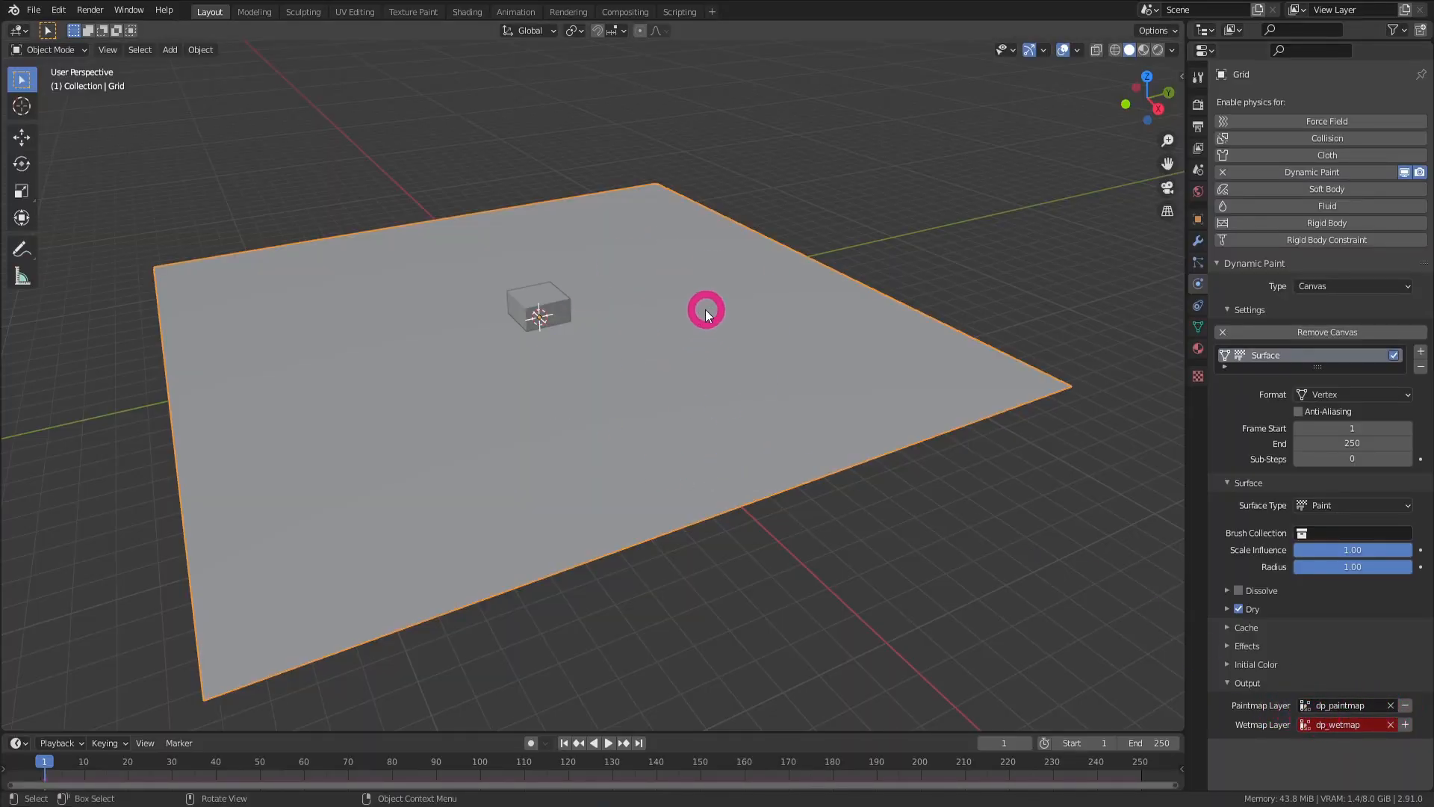
{"action": "left_click", "coordinate": [1199, 326]}
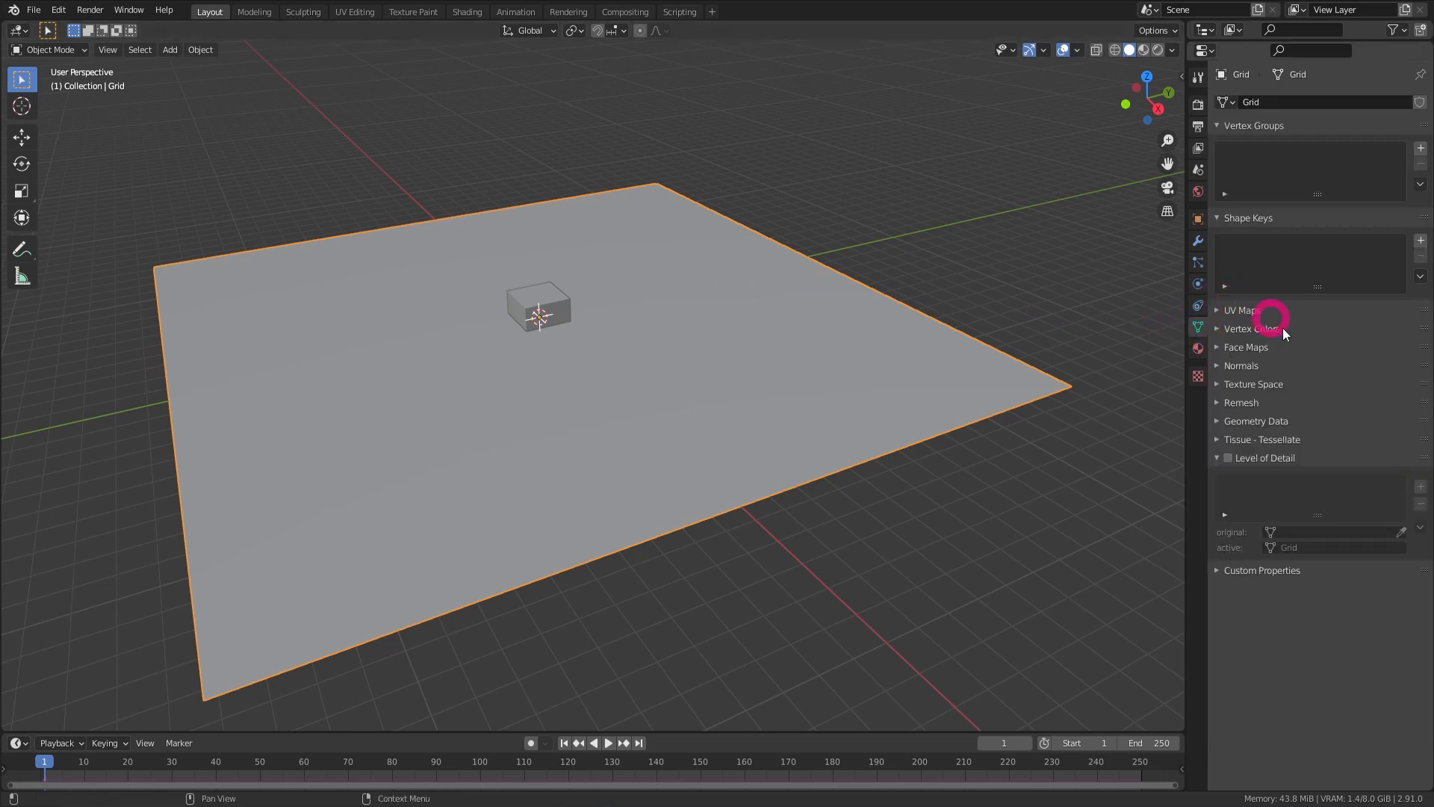
{"action": "left_click", "coordinate": [1252, 329]}
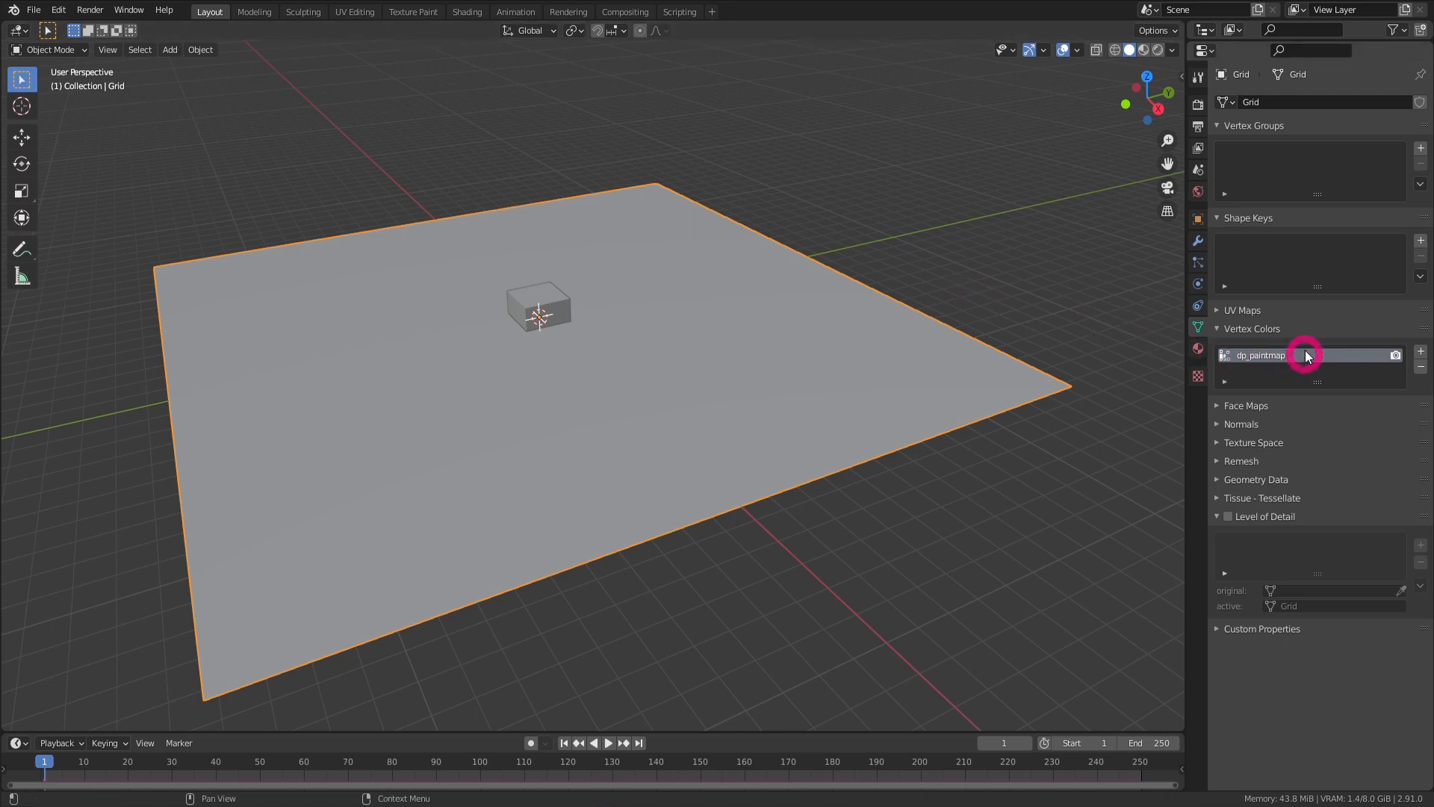
Enlarge the timeline area, turn it into a Shader Editor and create a new material for the grid.
{"action": "left_click_drag", "start_coordinate": [464, 732], "coordinate": [480, 486]}
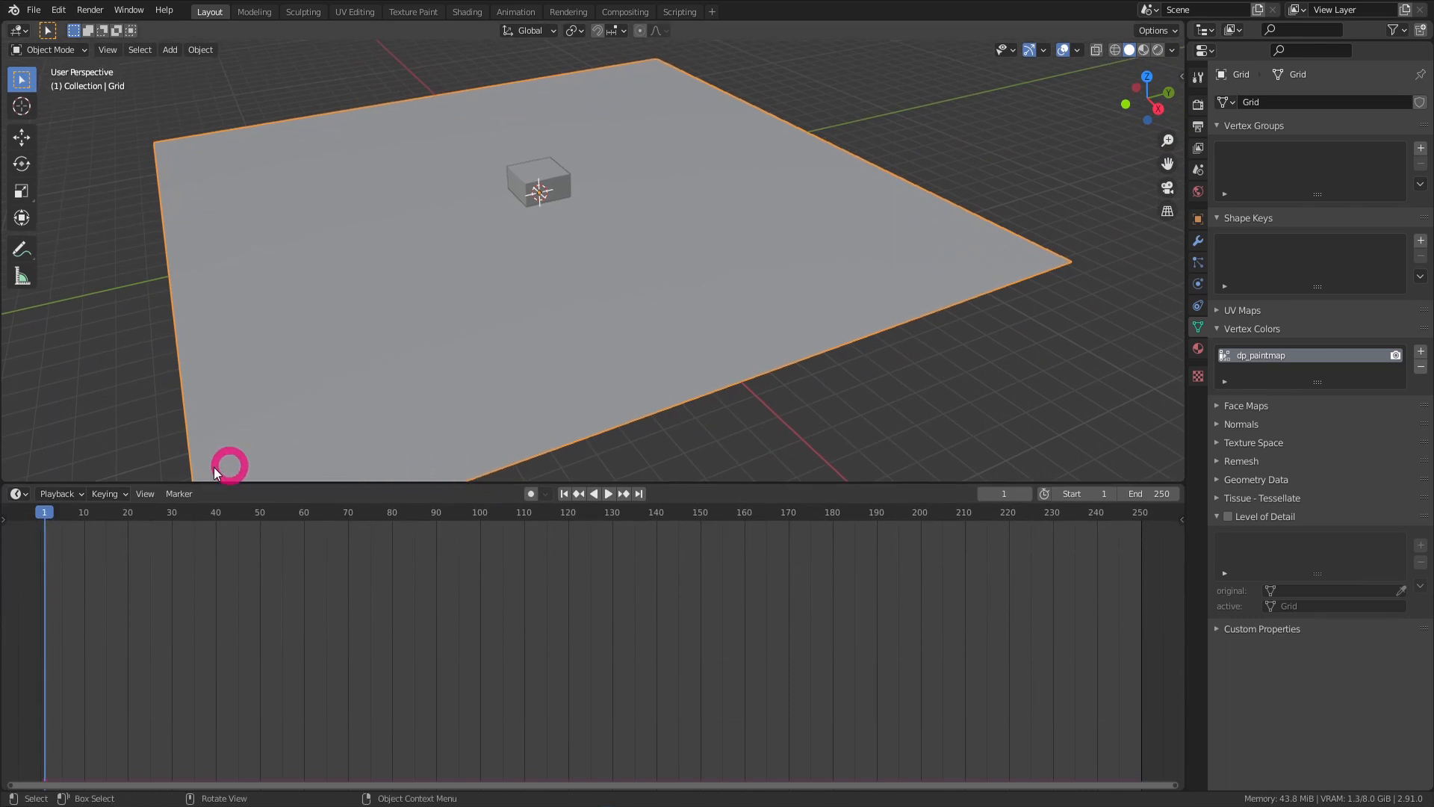
{"action": "left_click", "coordinate": [21, 495]}
{"action": "left_click", "coordinate": [71, 590]}
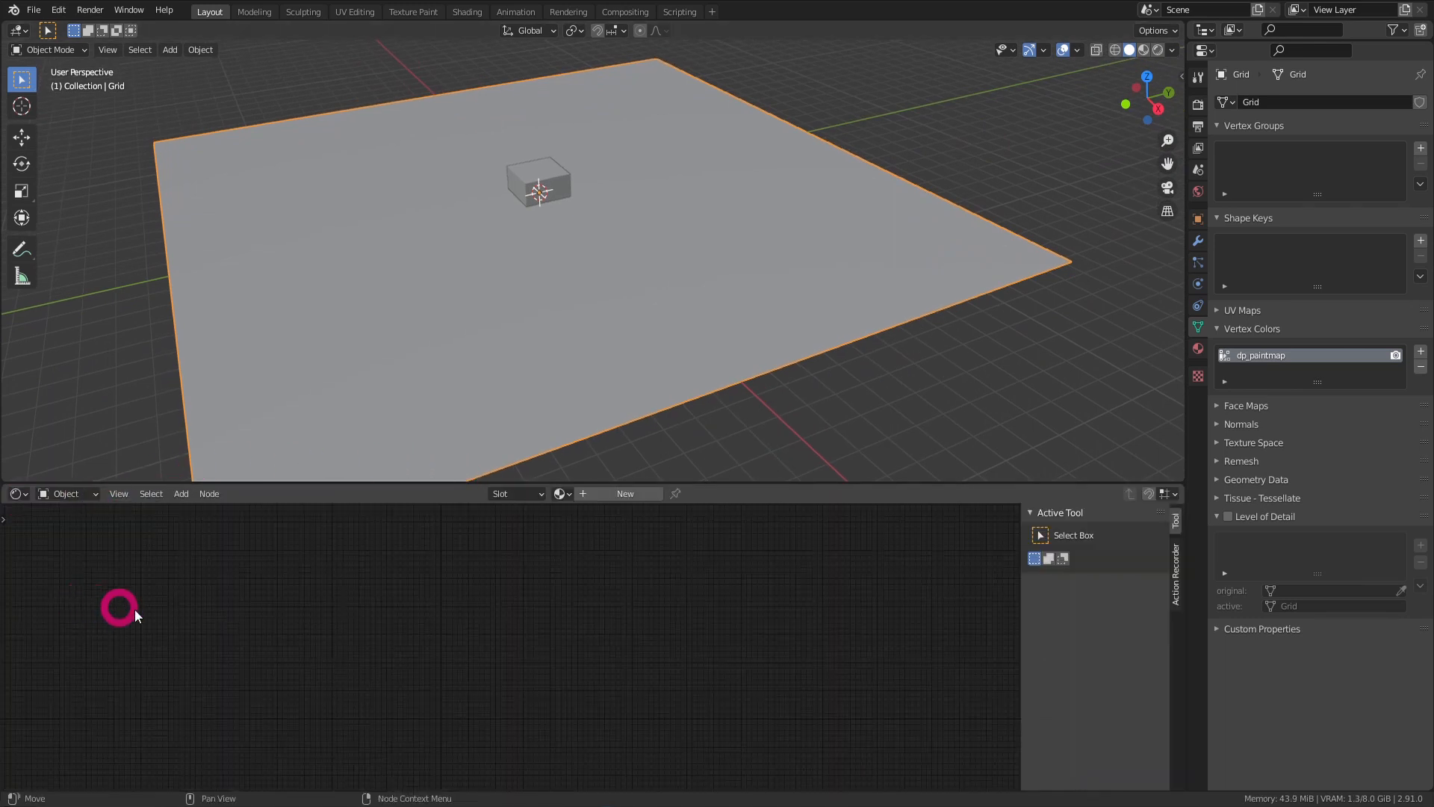
{"action": "left_click", "coordinate": [638, 515]}
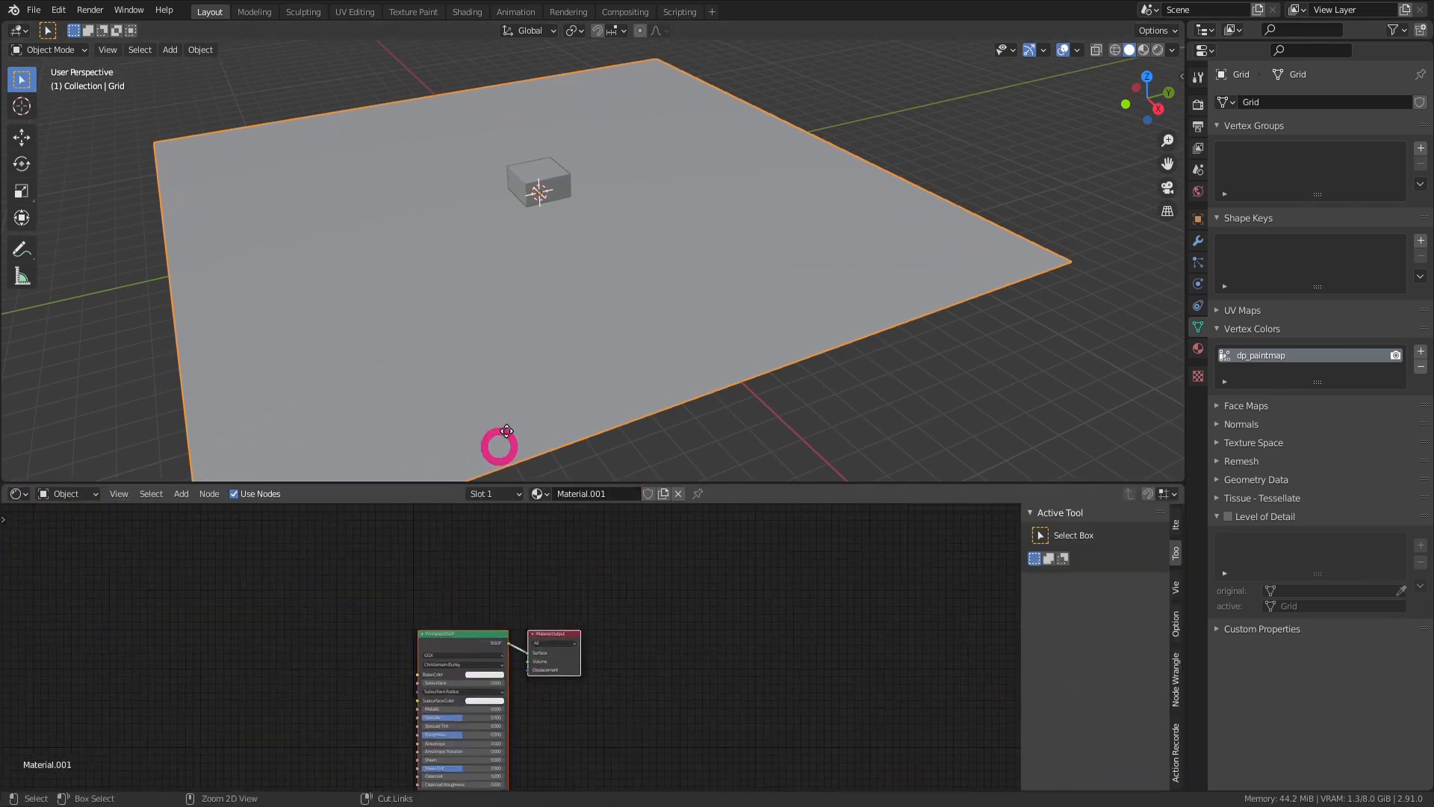
Add an Emission shader to the grid's material and combine it with the Principled BSDF through a Mix Shader.
{"action": "scroll", "coordinate": [448, 667], "scroll_direction": "up", "scroll_amount": 3}
{"action": "left_click_drag", "start_coordinate": [590, 623], "coordinate": [833, 632]}
{"action": "key", "text": "shift+a"}
{"action": "mouse_move", "coordinate": [664, 654]}
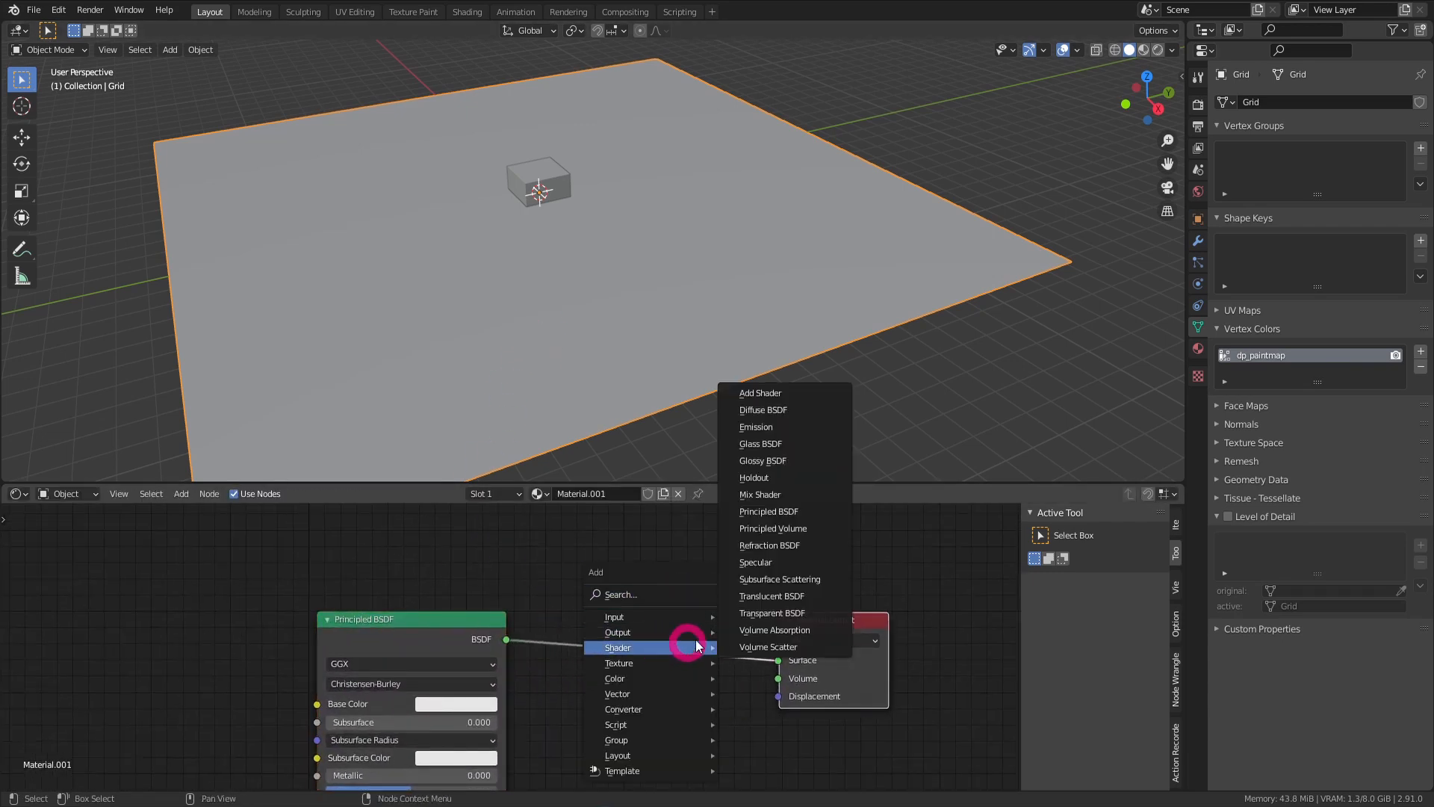
{"action": "left_click", "coordinate": [756, 427]}
{"action": "left_click", "coordinate": [571, 678]}
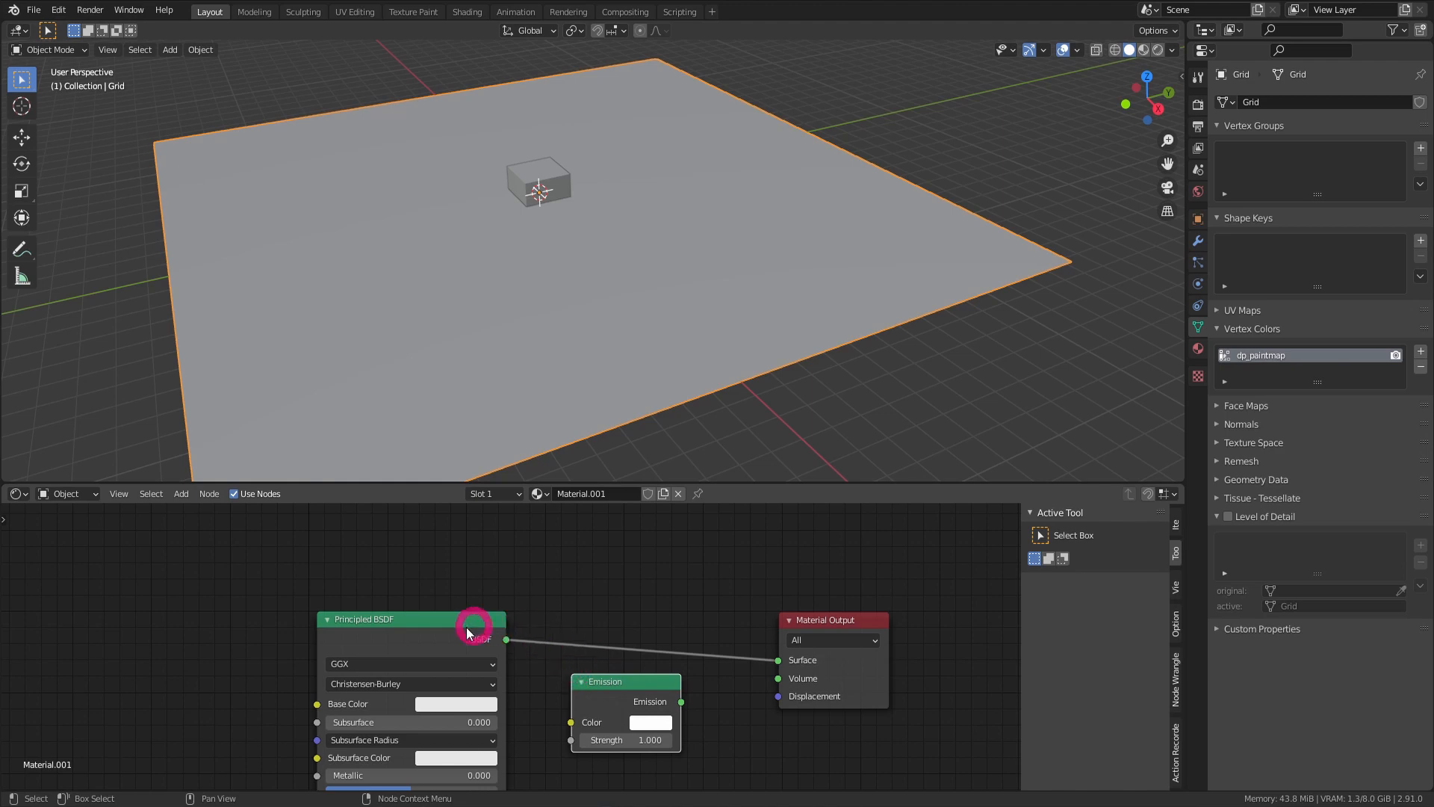
{"action": "right_click_drag", "start_coordinate": [464, 626], "coordinate": [635, 695], "text": "ctrl+shift"}
{"action": "left_click_drag", "start_coordinate": [855, 642], "coordinate": [821, 598]}
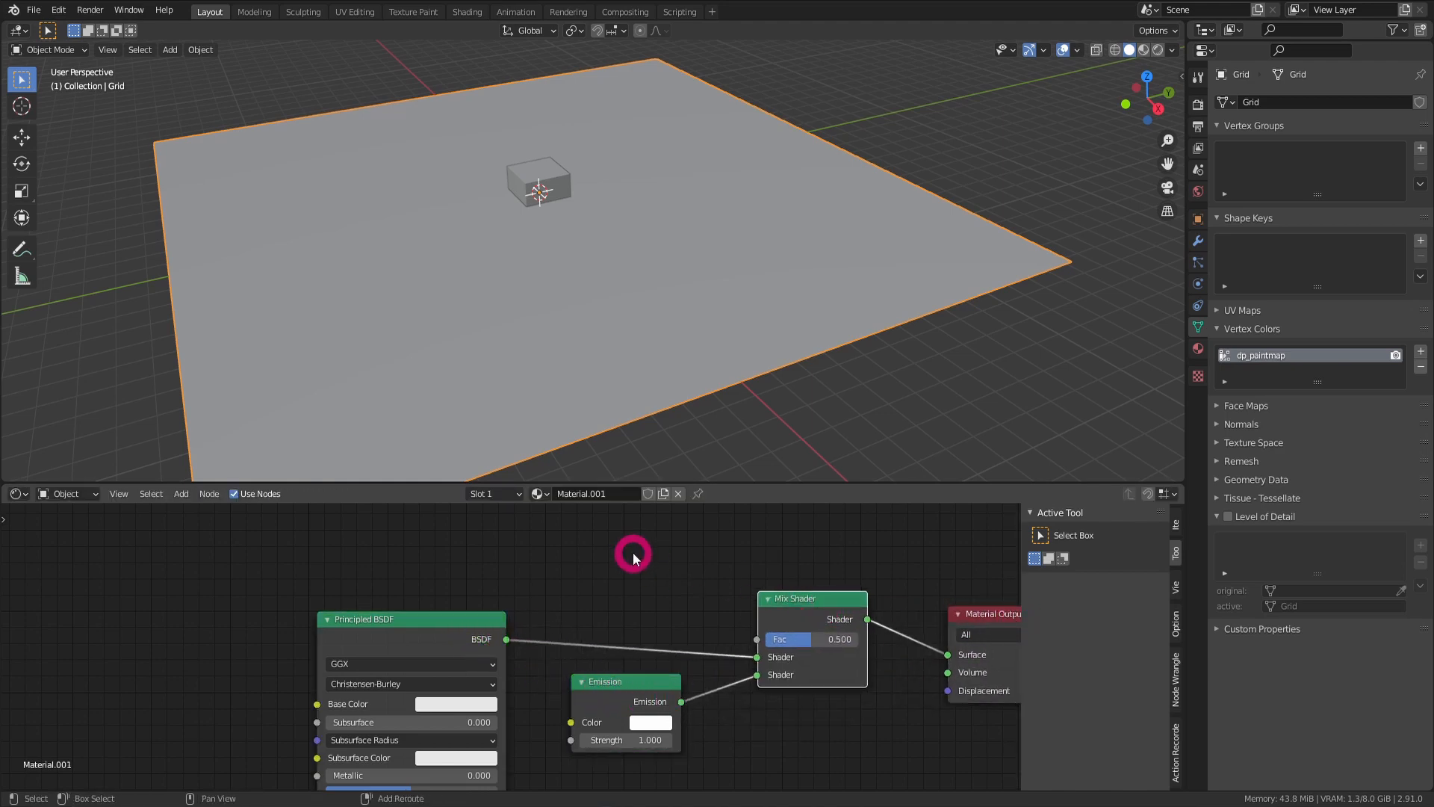
Add an Attribute node for the dp_paintmap vertex colors and connect its Fac output to the Mix Shader's Fac.
{"action": "key", "text": "shift+a"}
{"action": "mouse_move", "coordinate": [617, 521]}
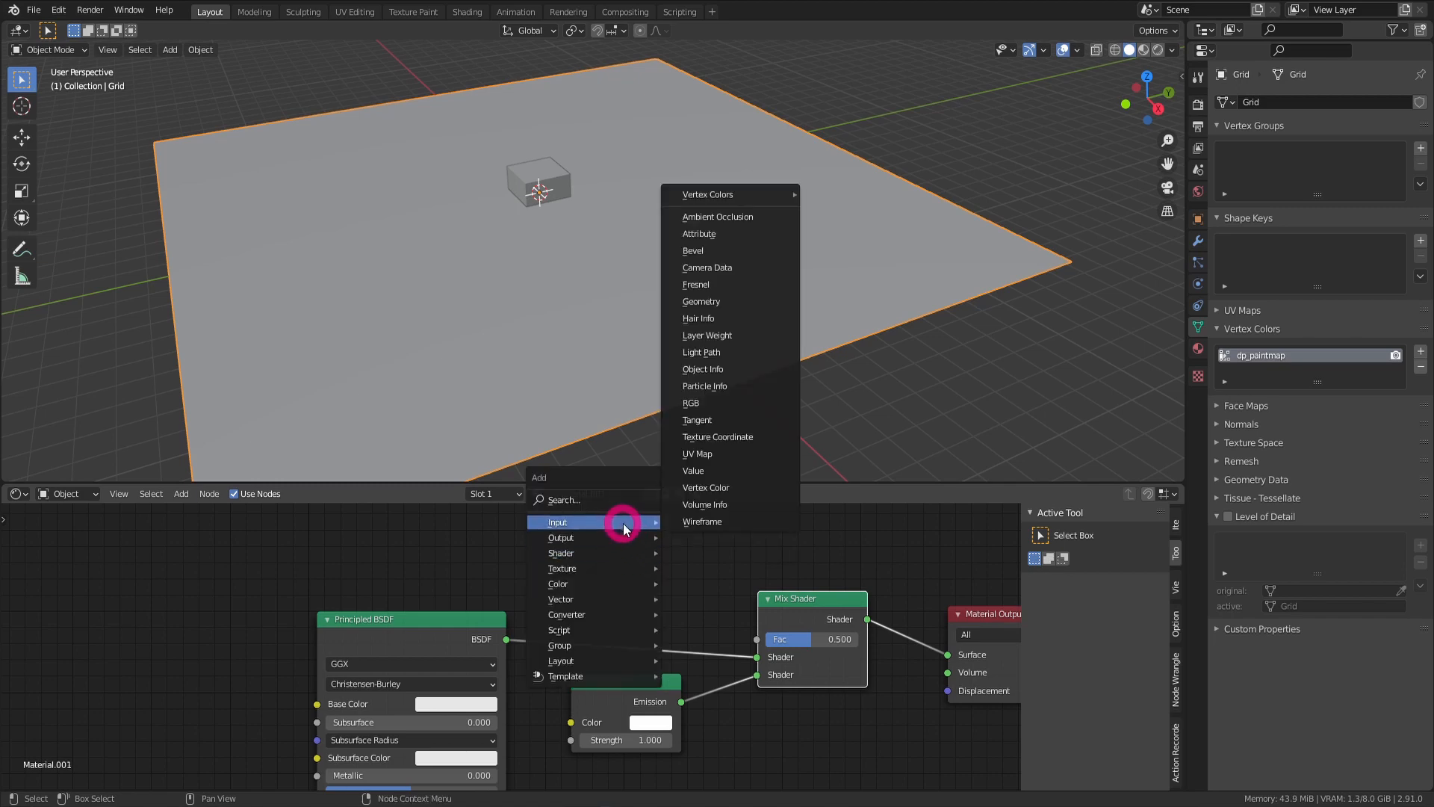
{"action": "mouse_move", "coordinate": [765, 196]}
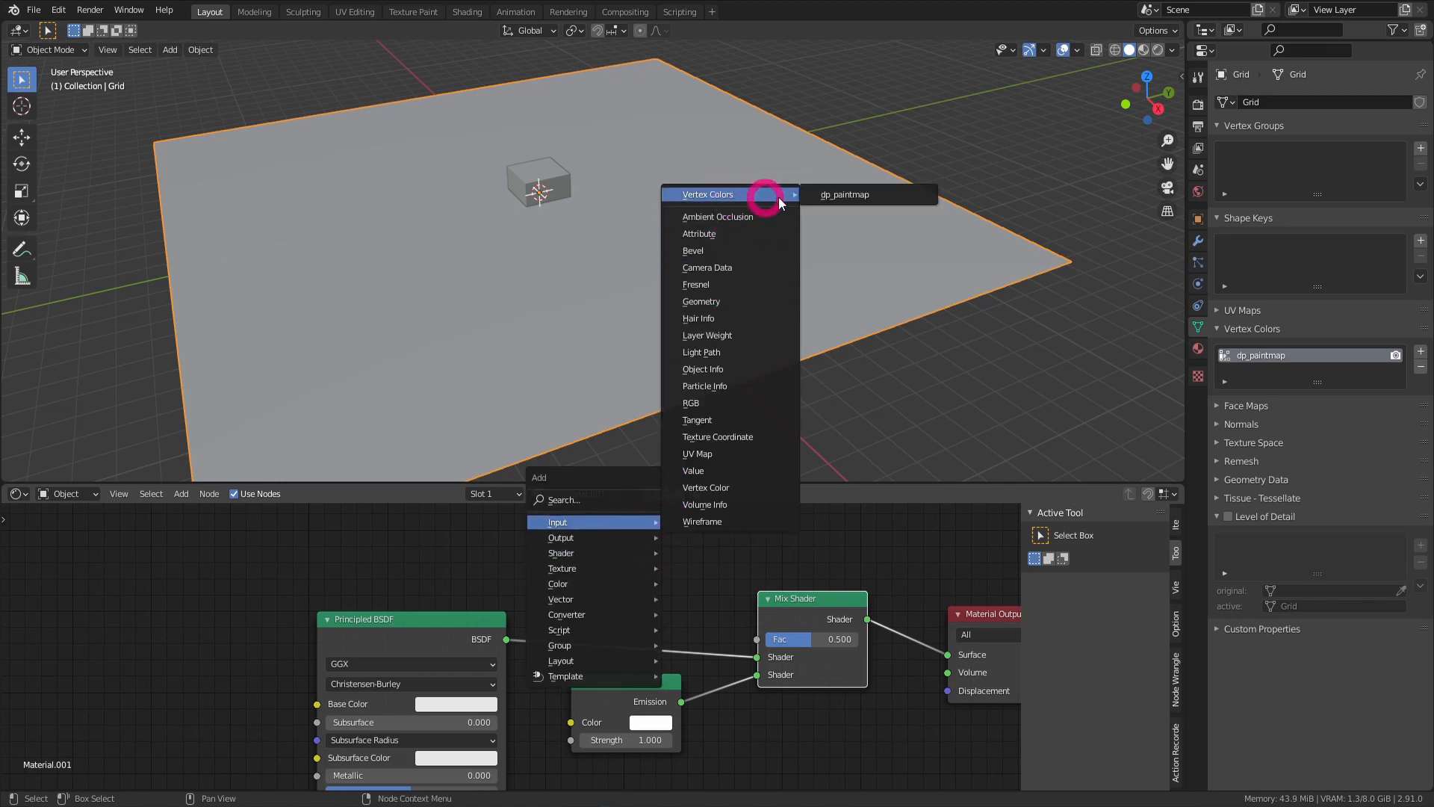
{"action": "left_click", "coordinate": [837, 195]}
{"action": "left_click", "coordinate": [571, 531]}
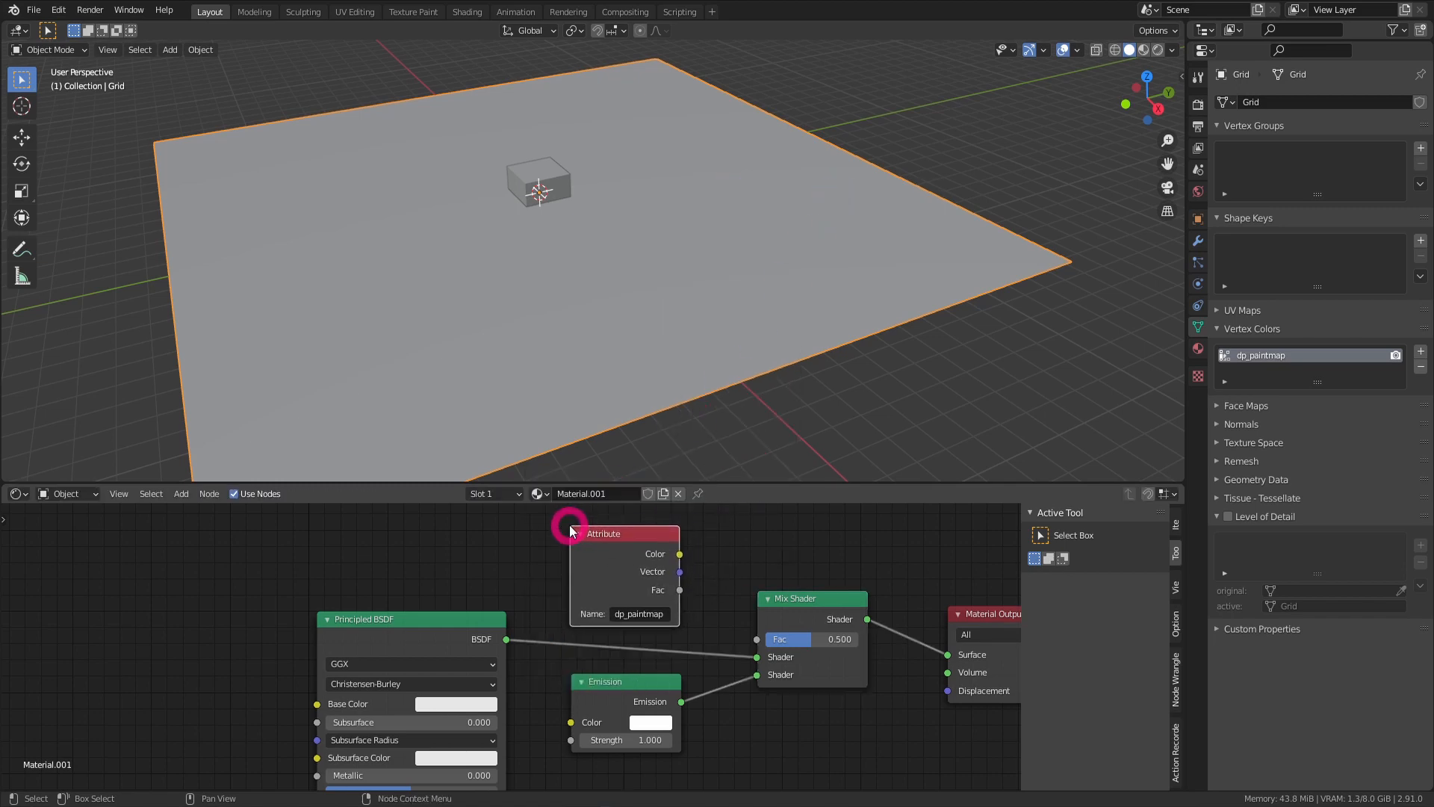
{"action": "left_click_drag", "start_coordinate": [682, 592], "coordinate": [757, 649]}
{"action": "middle_click_drag", "start_coordinate": [746, 641], "coordinate": [669, 592]}
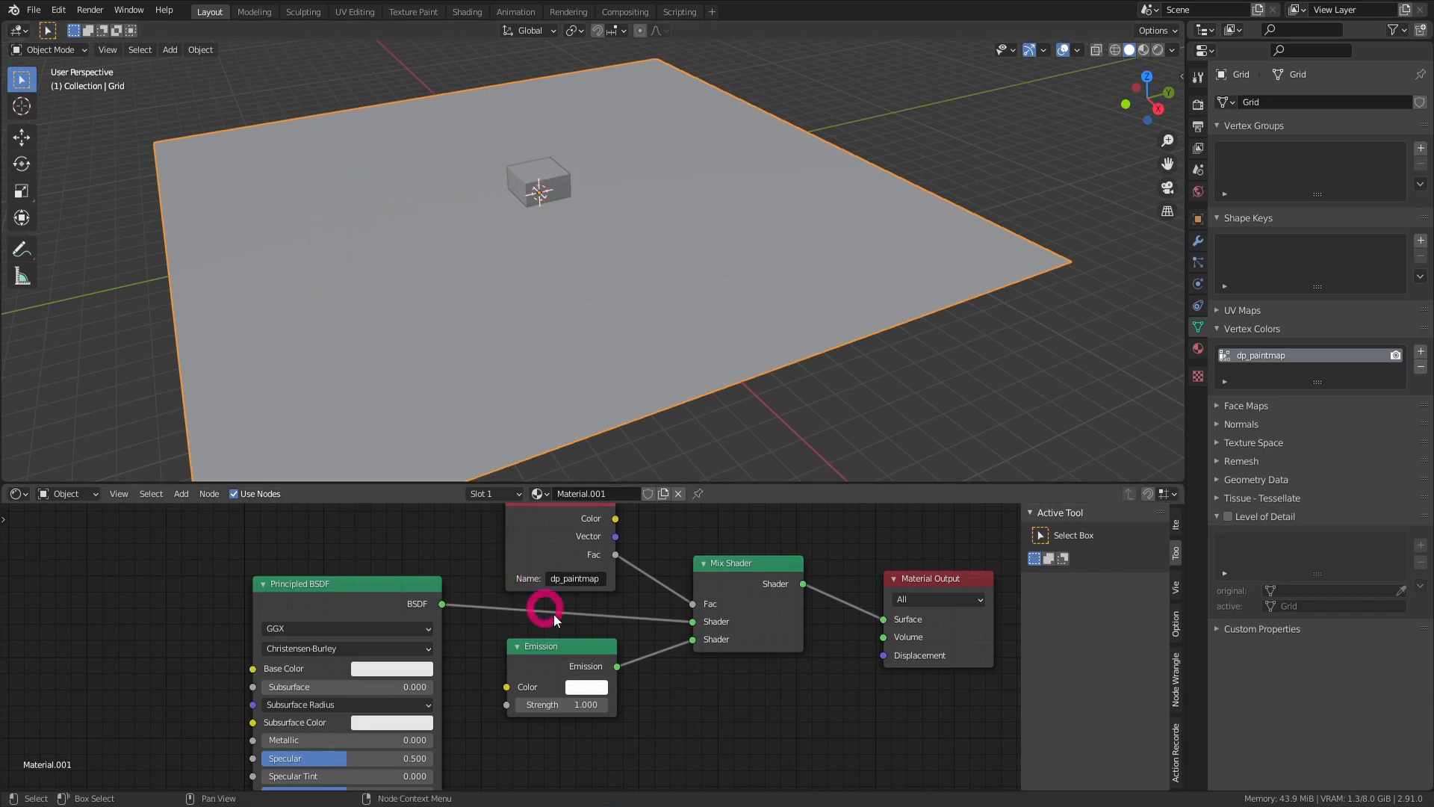
Darken the Principled BSDF base color to near black, and give the Emission a cyan color and a strength of 10.
{"action": "left_click", "coordinate": [403, 668]}
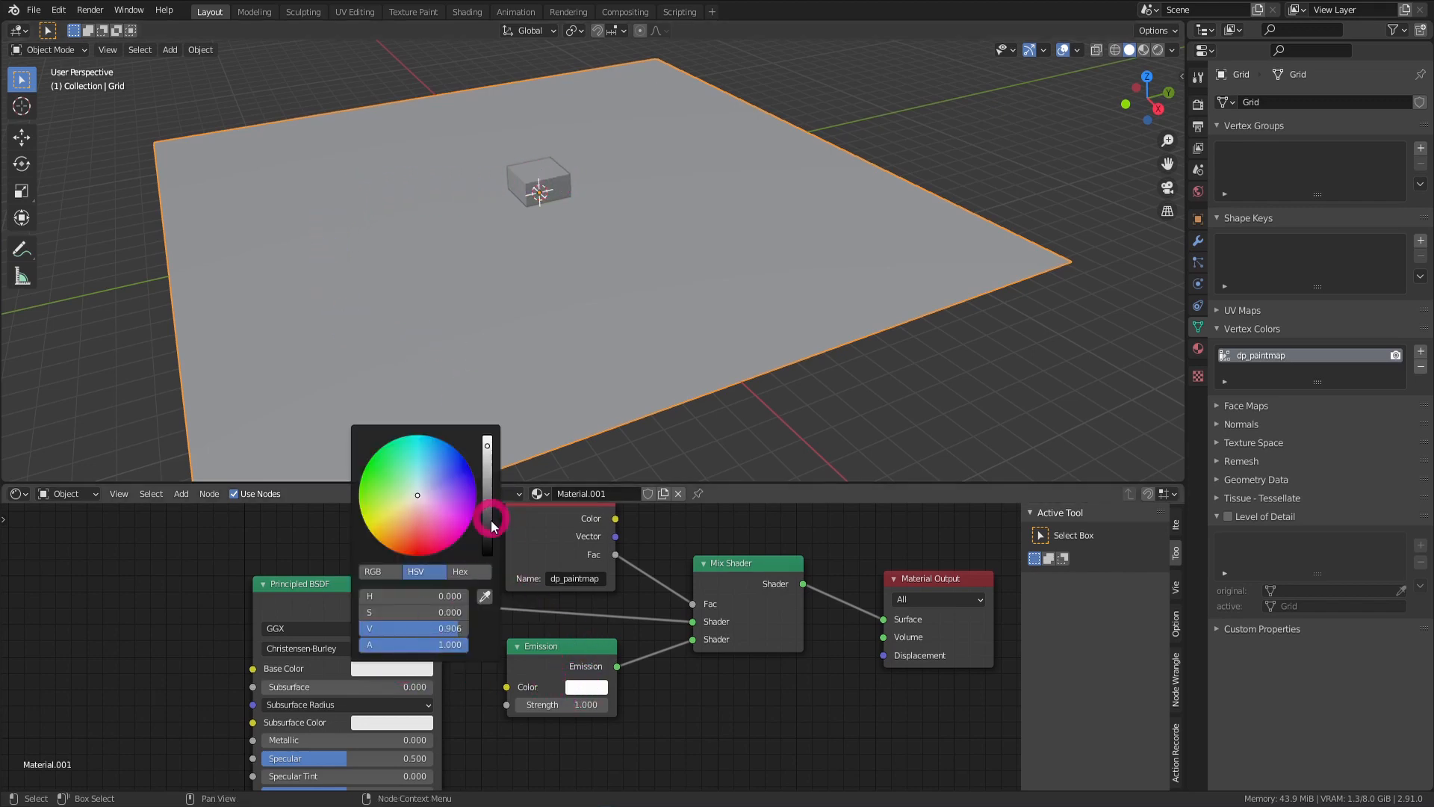
{"action": "left_click_drag", "start_coordinate": [490, 512], "coordinate": [490, 522]}
{"action": "left_click", "coordinate": [586, 686]}
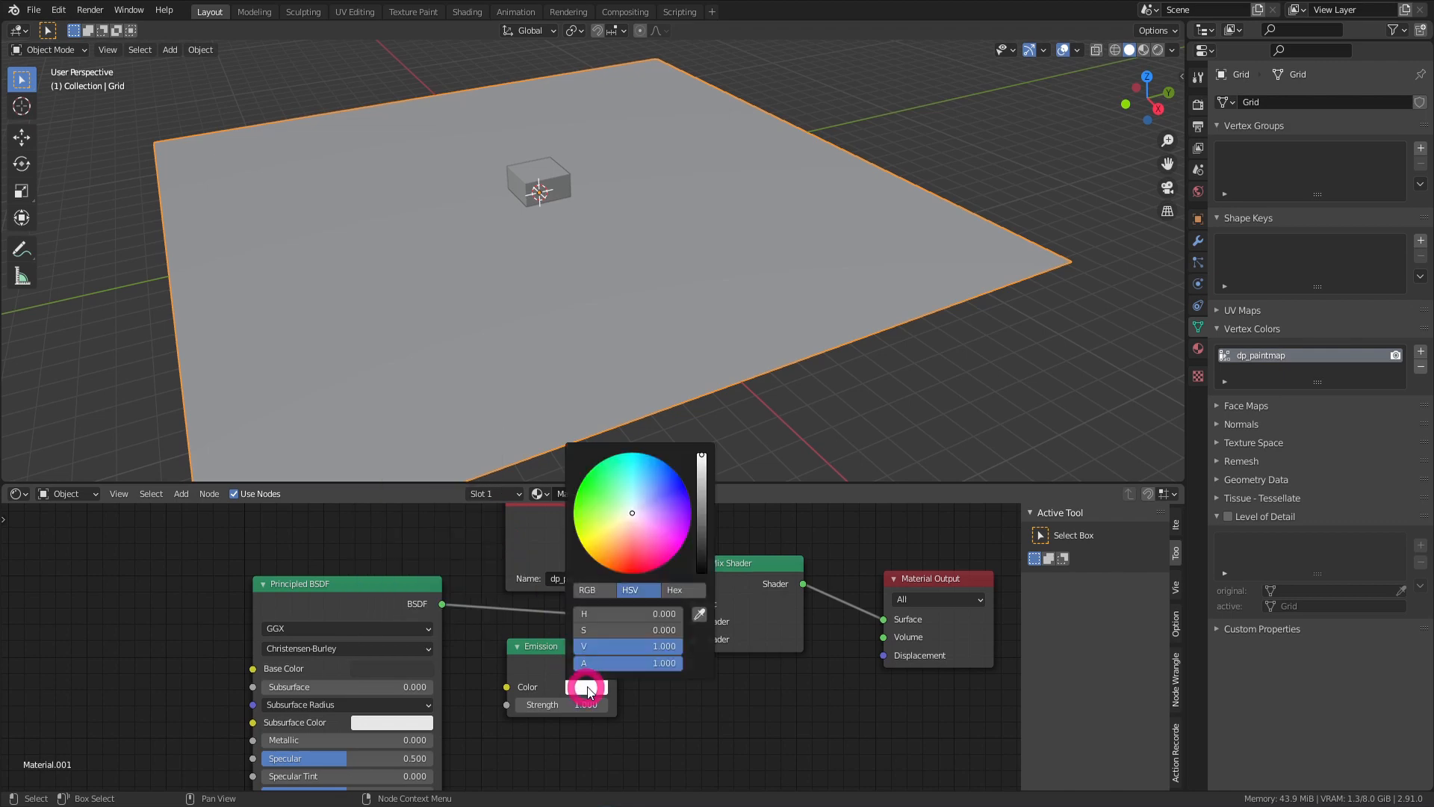
{"action": "left_click", "coordinate": [636, 456]}
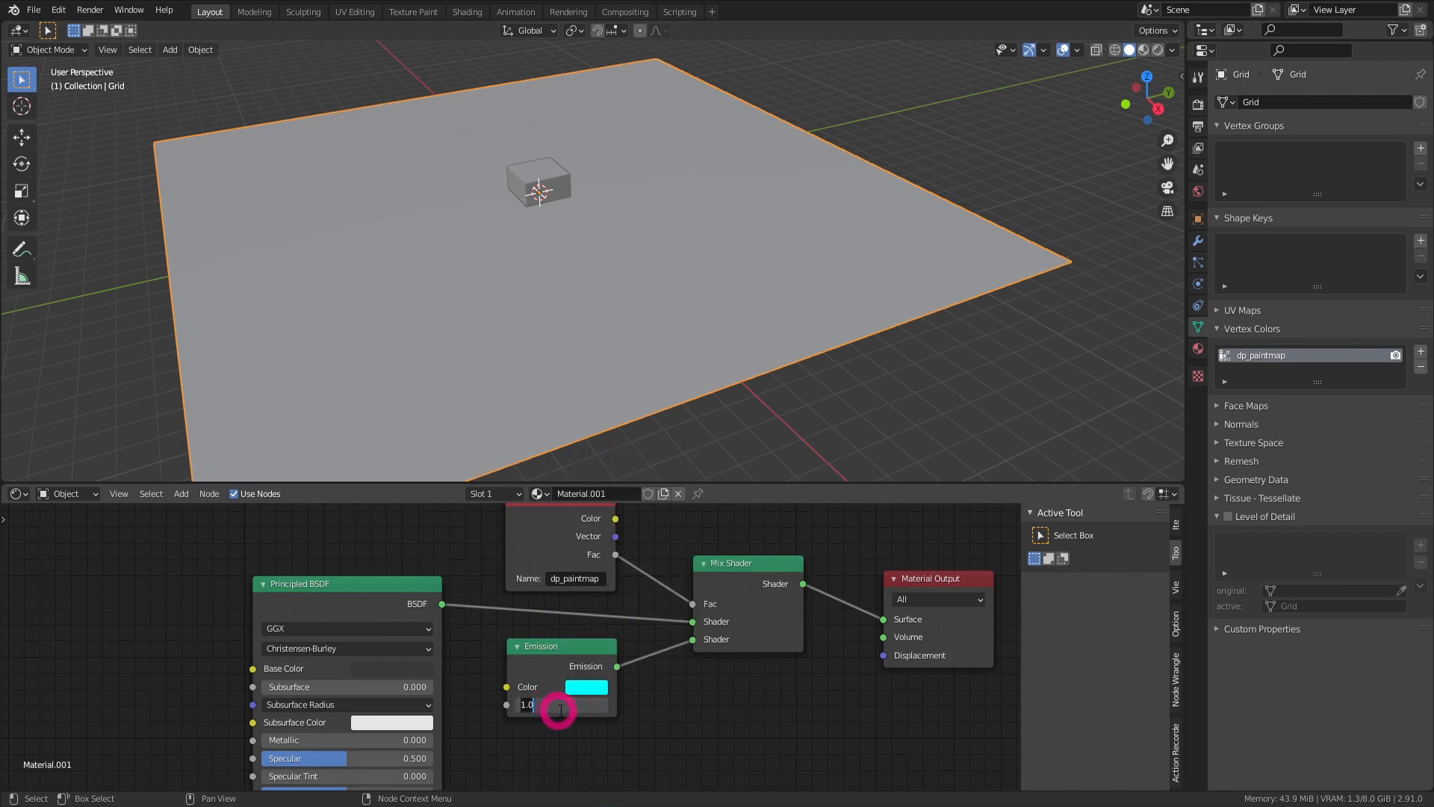
{"action": "key", "text": "Return"}
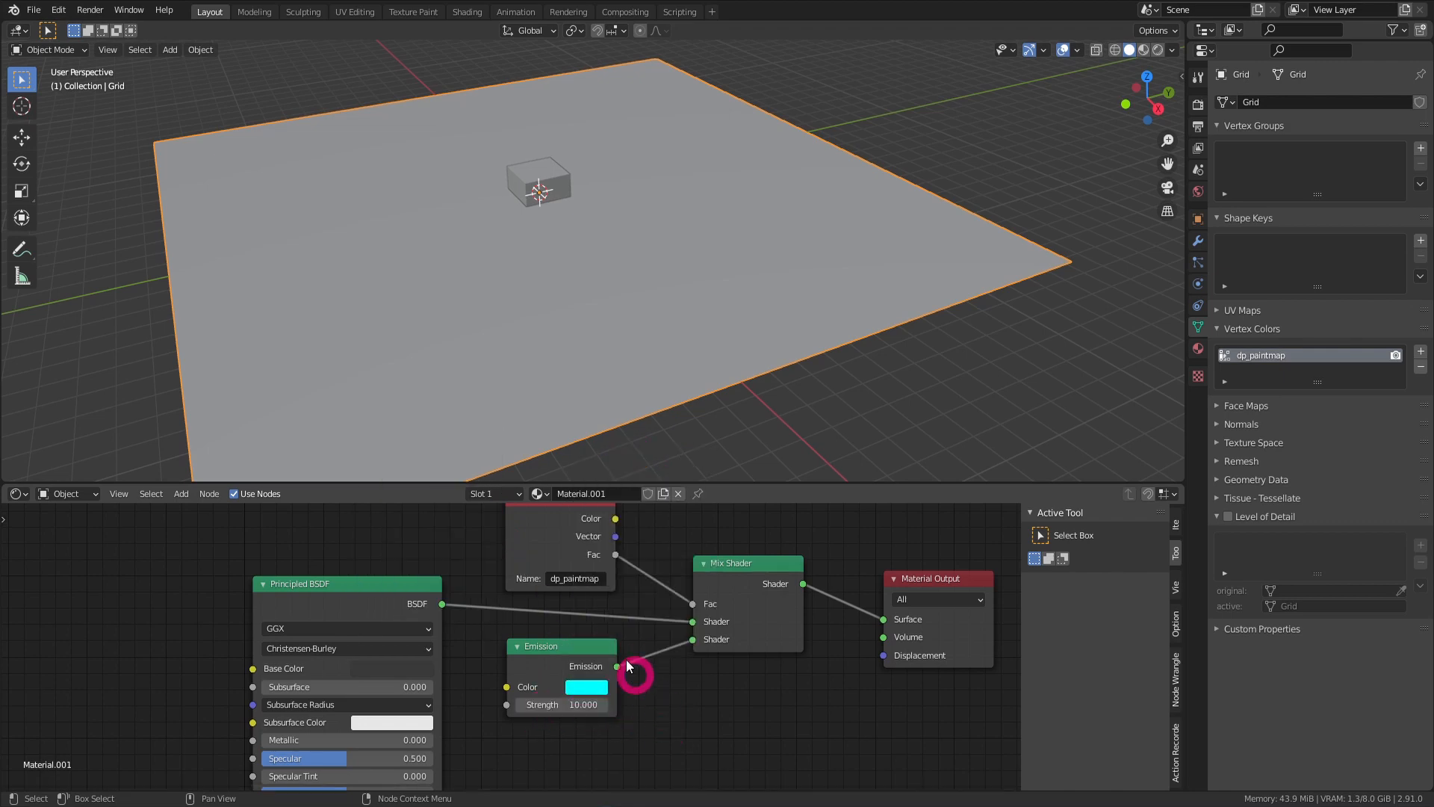
Play the animation in rendered viewport shading and move the cube across the grid to paint a glowing trail.
{"action": "left_click", "coordinate": [1157, 50]}
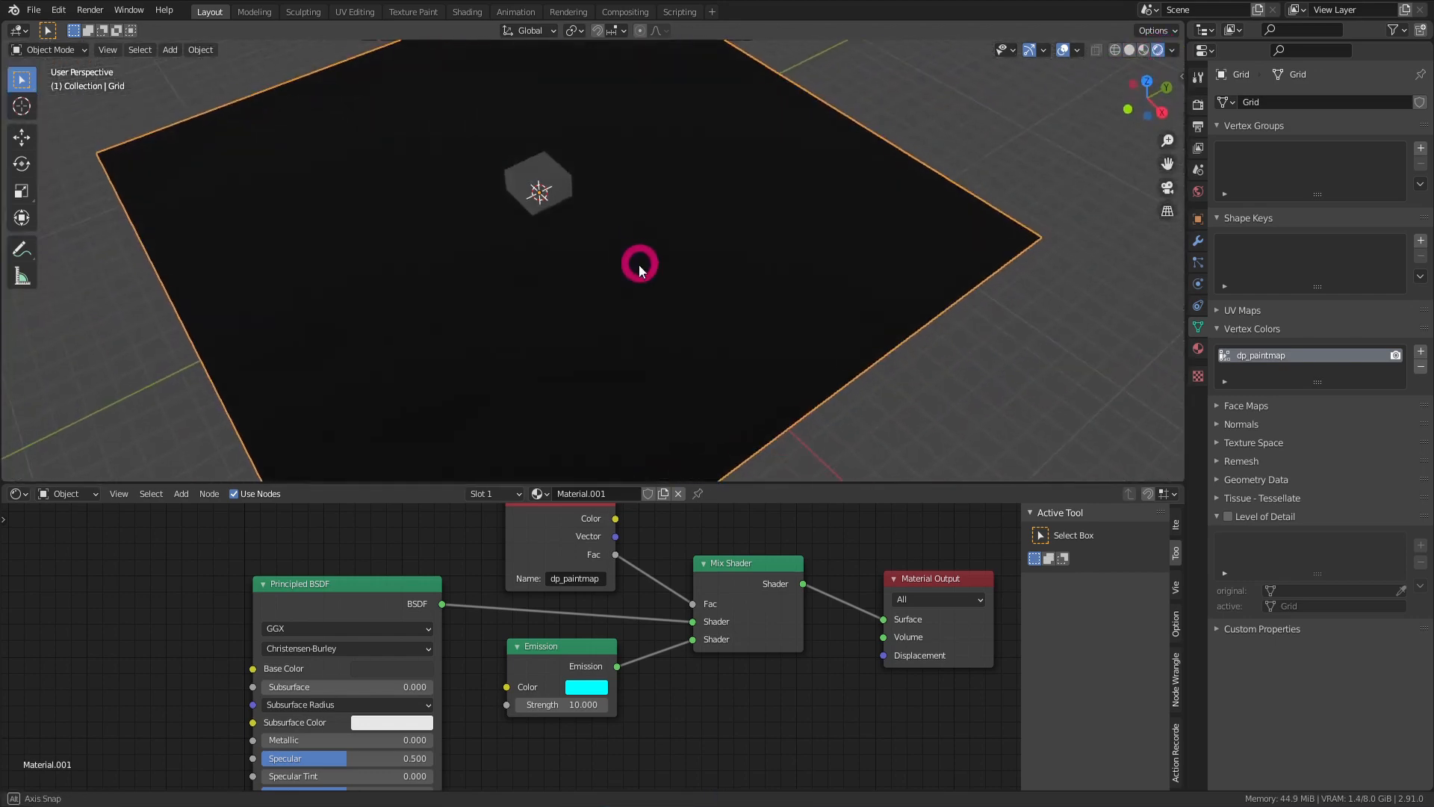
{"action": "key", "text": "space"}
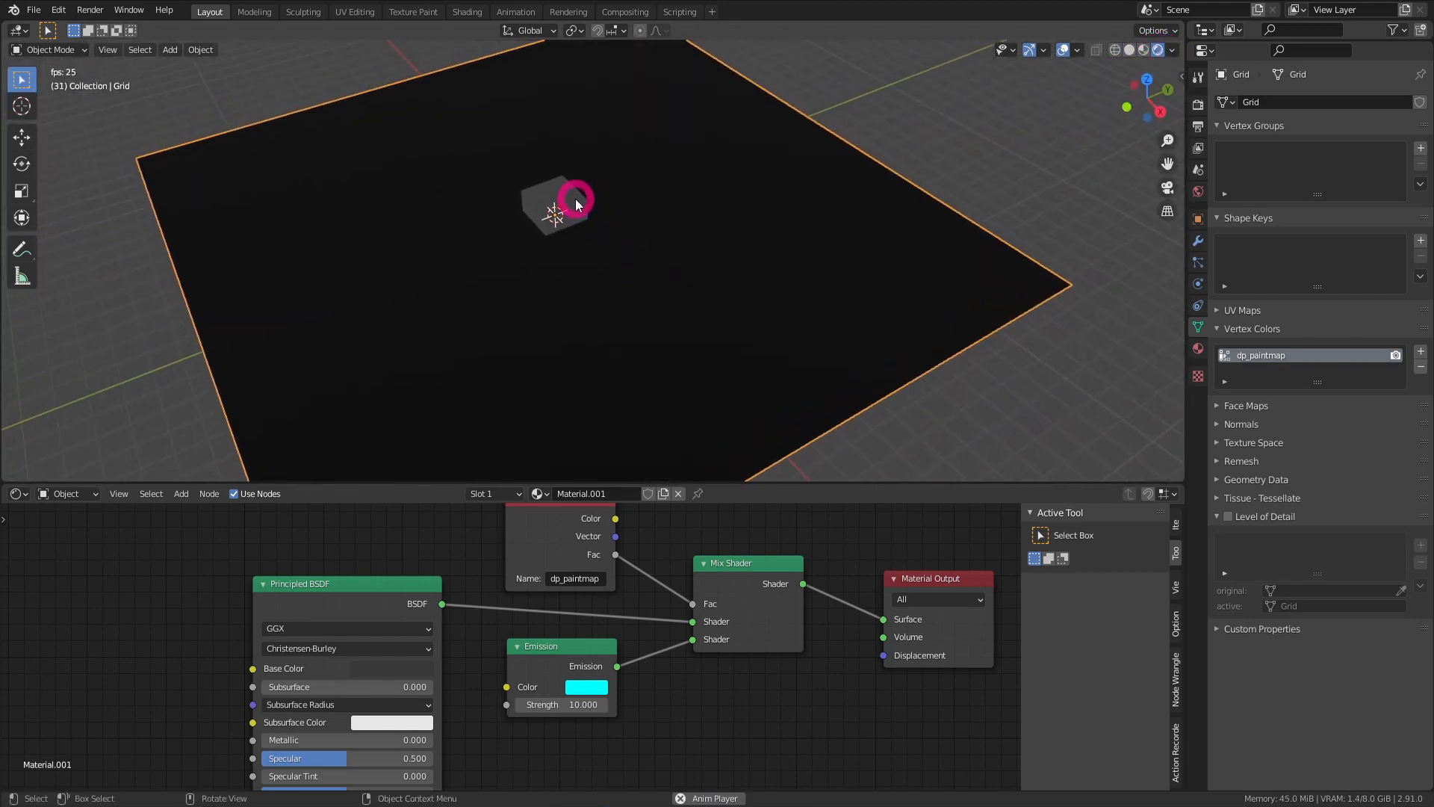
{"action": "left_click", "coordinate": [583, 202]}
{"action": "key", "text": "g"}
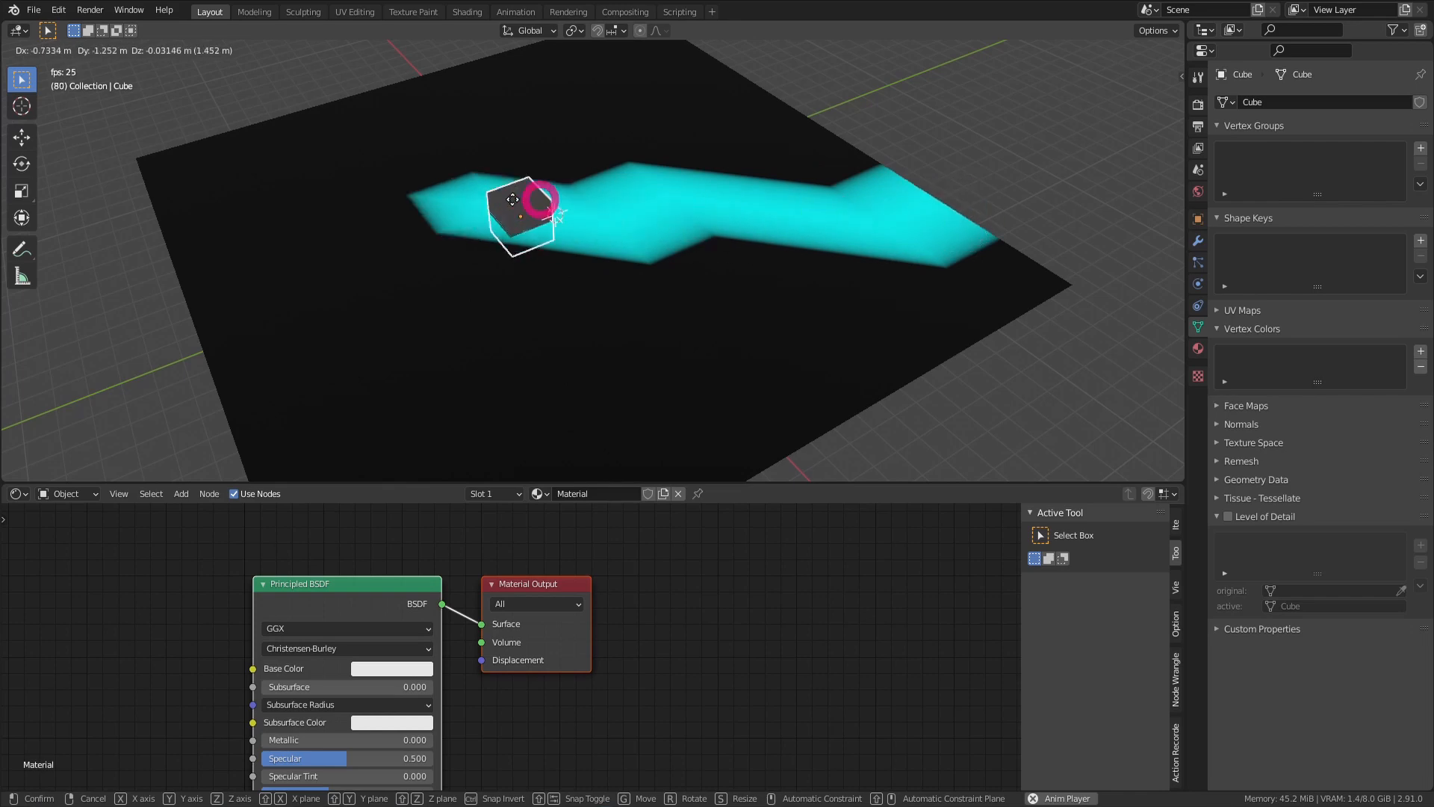
{"action": "left_click", "coordinate": [702, 191]}
Move the cube repeatedly across the grid during playback to paint further glowing strokes in several directions.
{"action": "middle_click_drag", "start_coordinate": [695, 194], "coordinate": [666, 256]}
{"action": "key", "text": "g"}
{"action": "left_click", "coordinate": [770, 206]}
{"action": "scroll", "coordinate": [704, 269], "scroll_direction": "down", "scroll_amount": 2}
{"action": "key", "text": "g"}
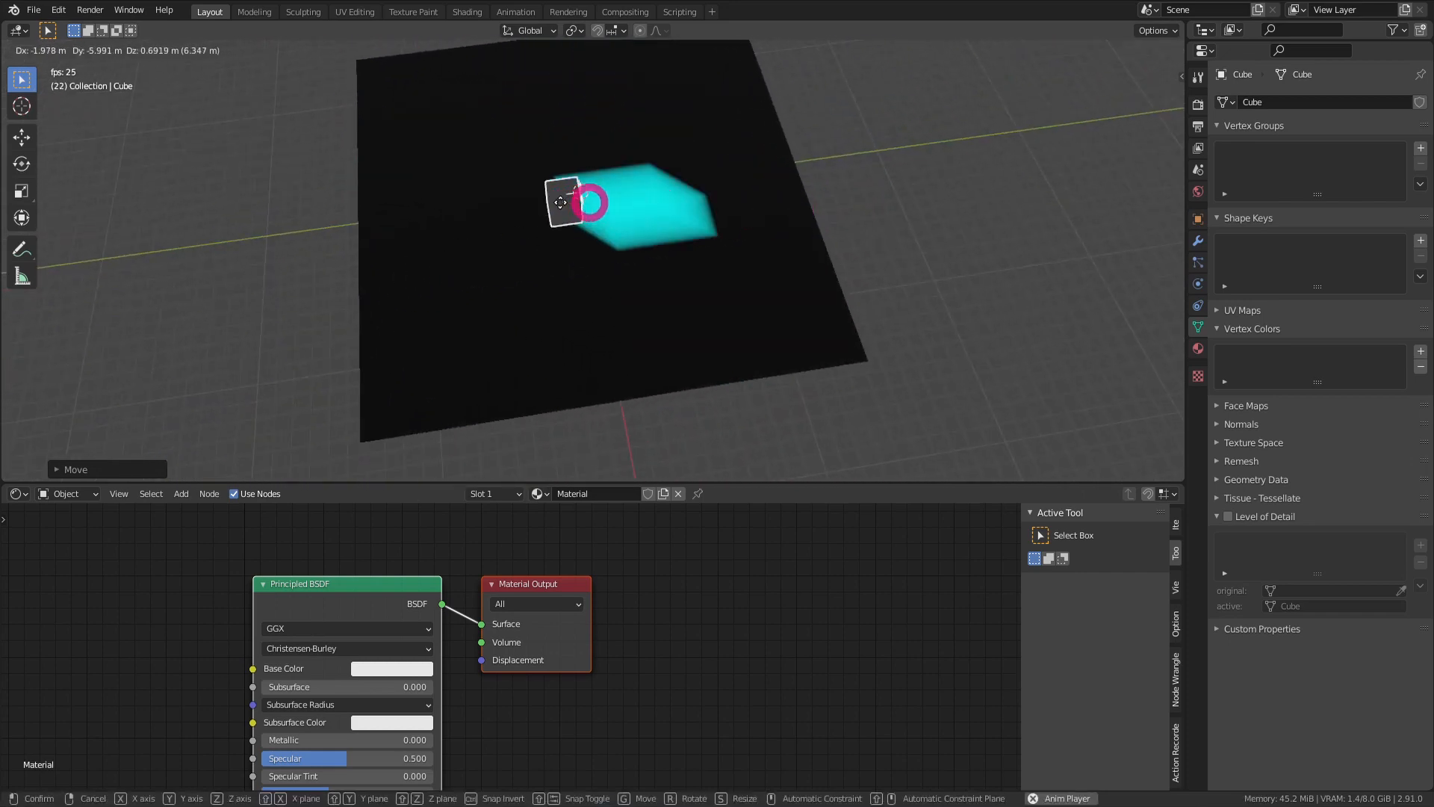
{"action": "left_click", "coordinate": [611, 198]}
{"action": "mouse_move", "coordinate": [620, 201]}
{"action": "middle_mouse_down"}
{"action": "mouse_move", "coordinate": [720, 230]}
{"action": "mouse_move", "coordinate": [780, 224]}
{"action": "middle_mouse_up"}
{"action": "key", "text": "g"}
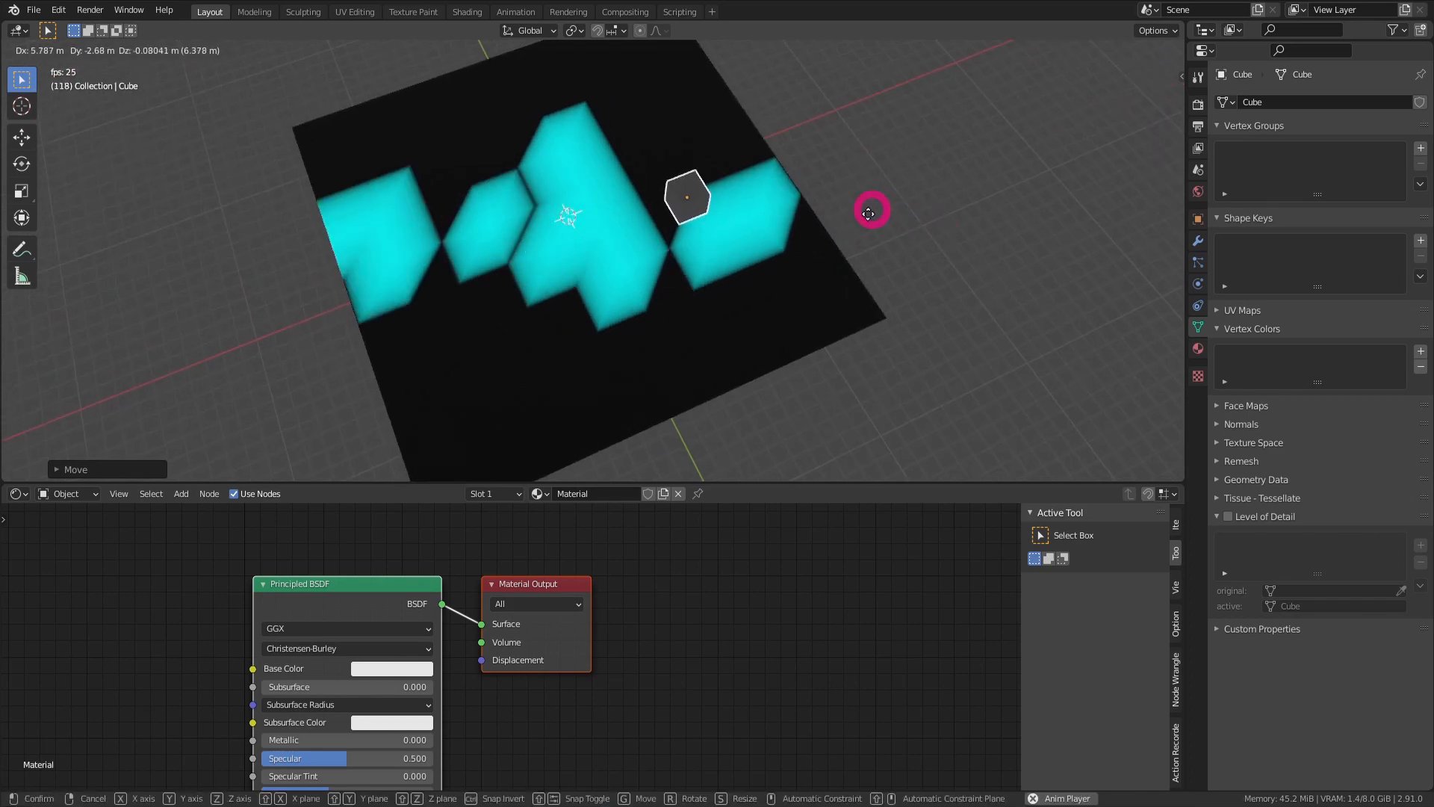
{"action": "left_click", "coordinate": [900, 215]}
{"action": "middle_click_drag", "start_coordinate": [900, 215], "coordinate": [740, 202]}
Subdivide the entire grid mesh once in Edit Mode and return to Object Mode.
{"action": "left_click", "coordinate": [832, 201]}
{"action": "middle_click_drag", "start_coordinate": [828, 189], "coordinate": [752, 214], "text": "shift"}
{"action": "key", "text": "ctrl+Tab"}
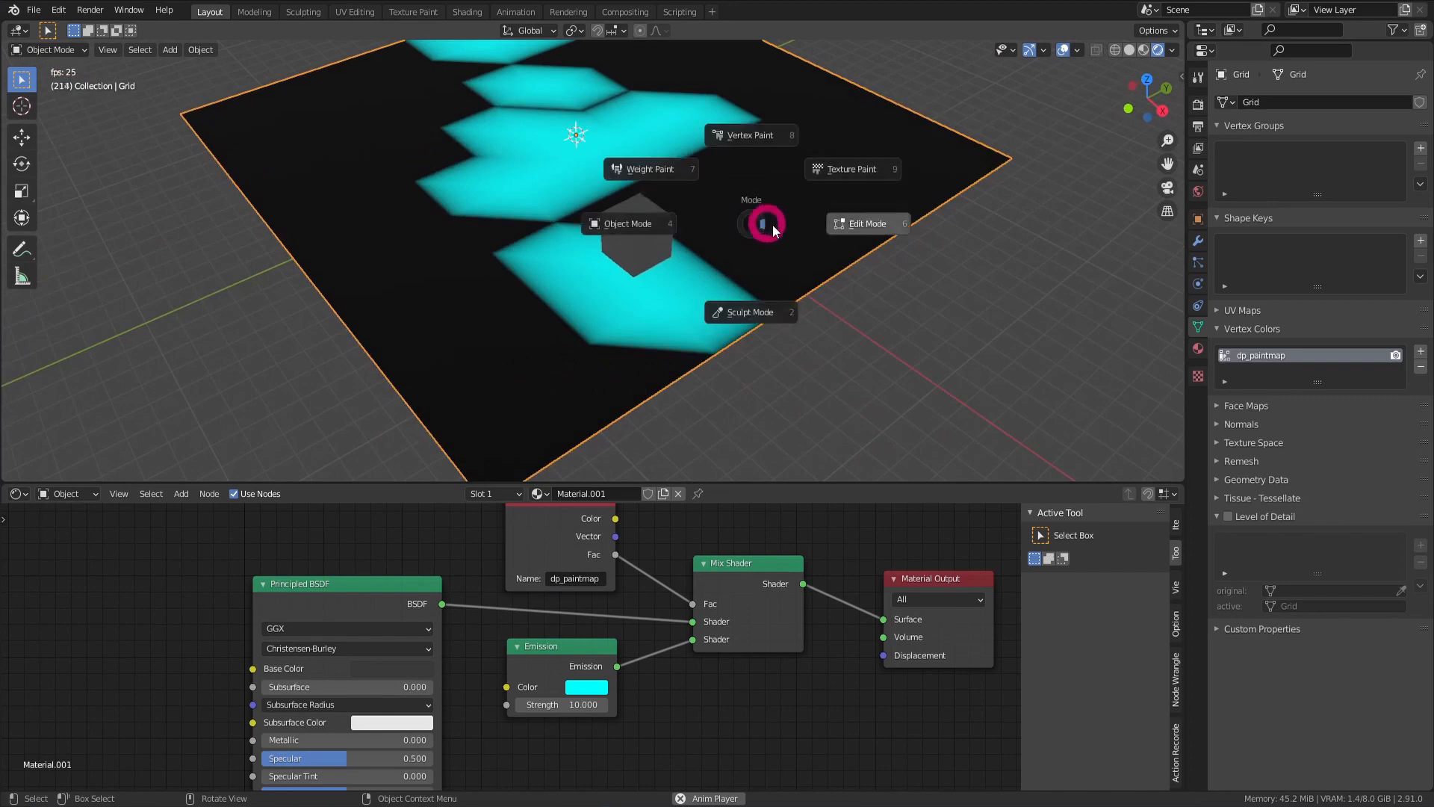
{"action": "left_click", "coordinate": [807, 217]}
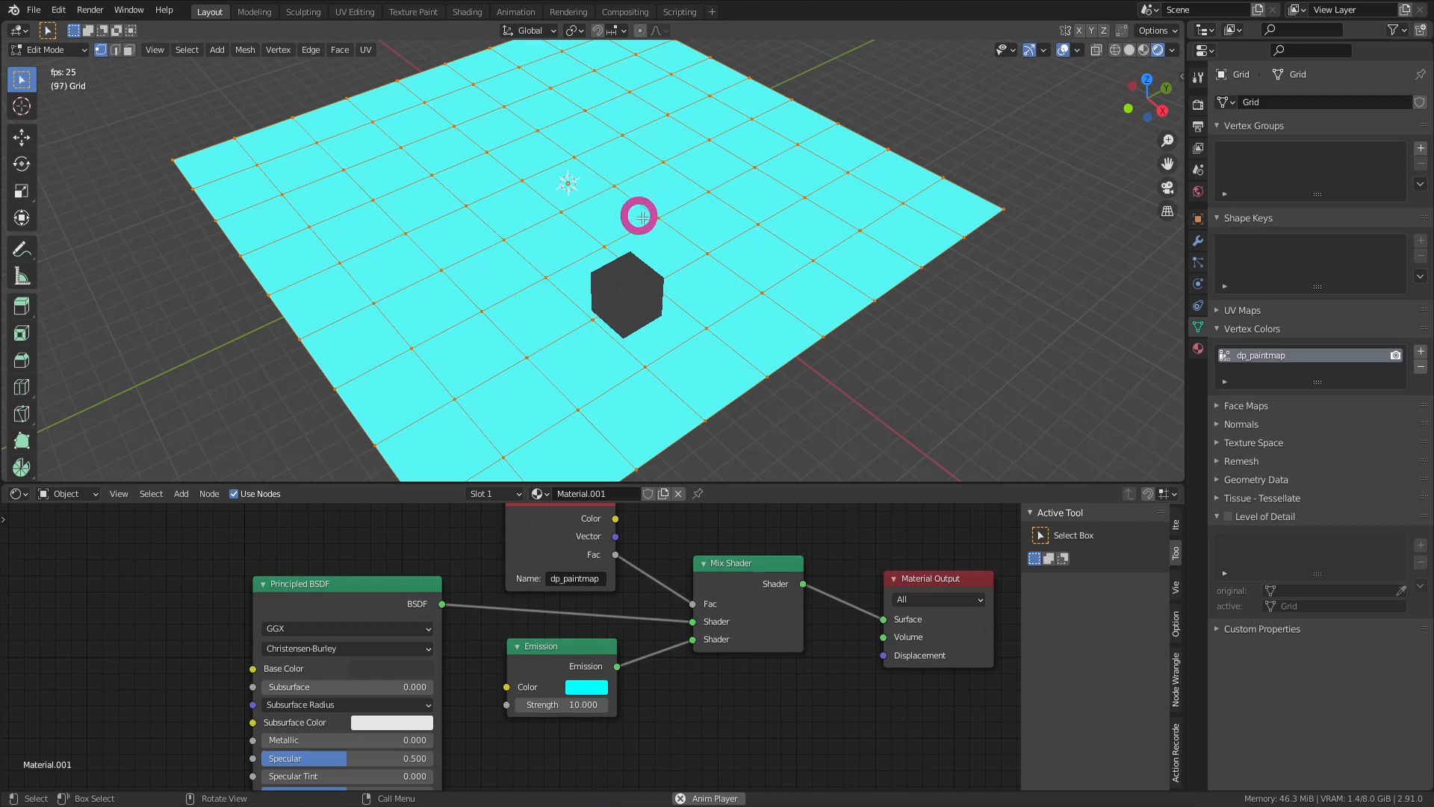
{"action": "middle_click_drag", "start_coordinate": [646, 230], "coordinate": [653, 276]}
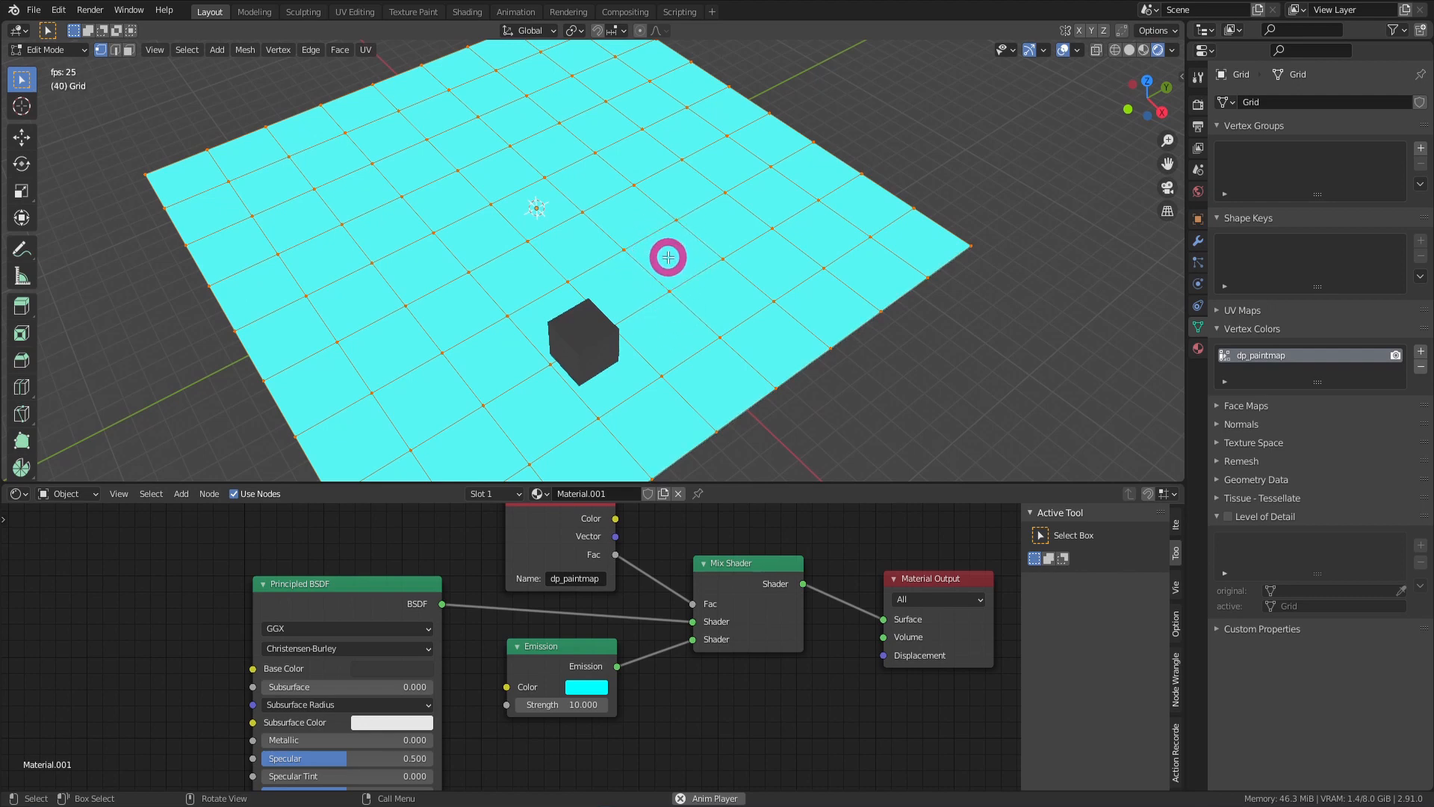
{"action": "key", "text": "shift+a"}
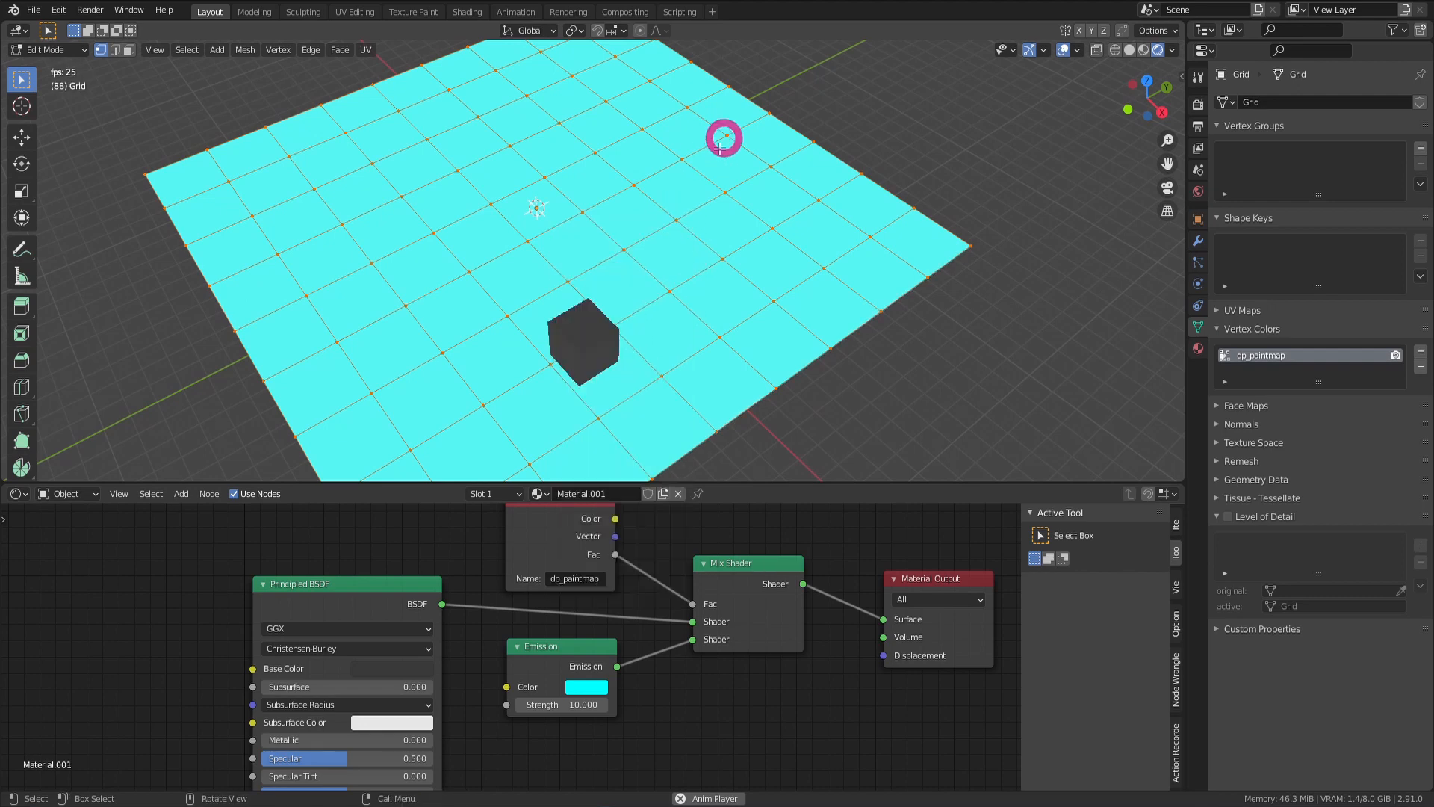
{"action": "right_click", "coordinate": [681, 225]}
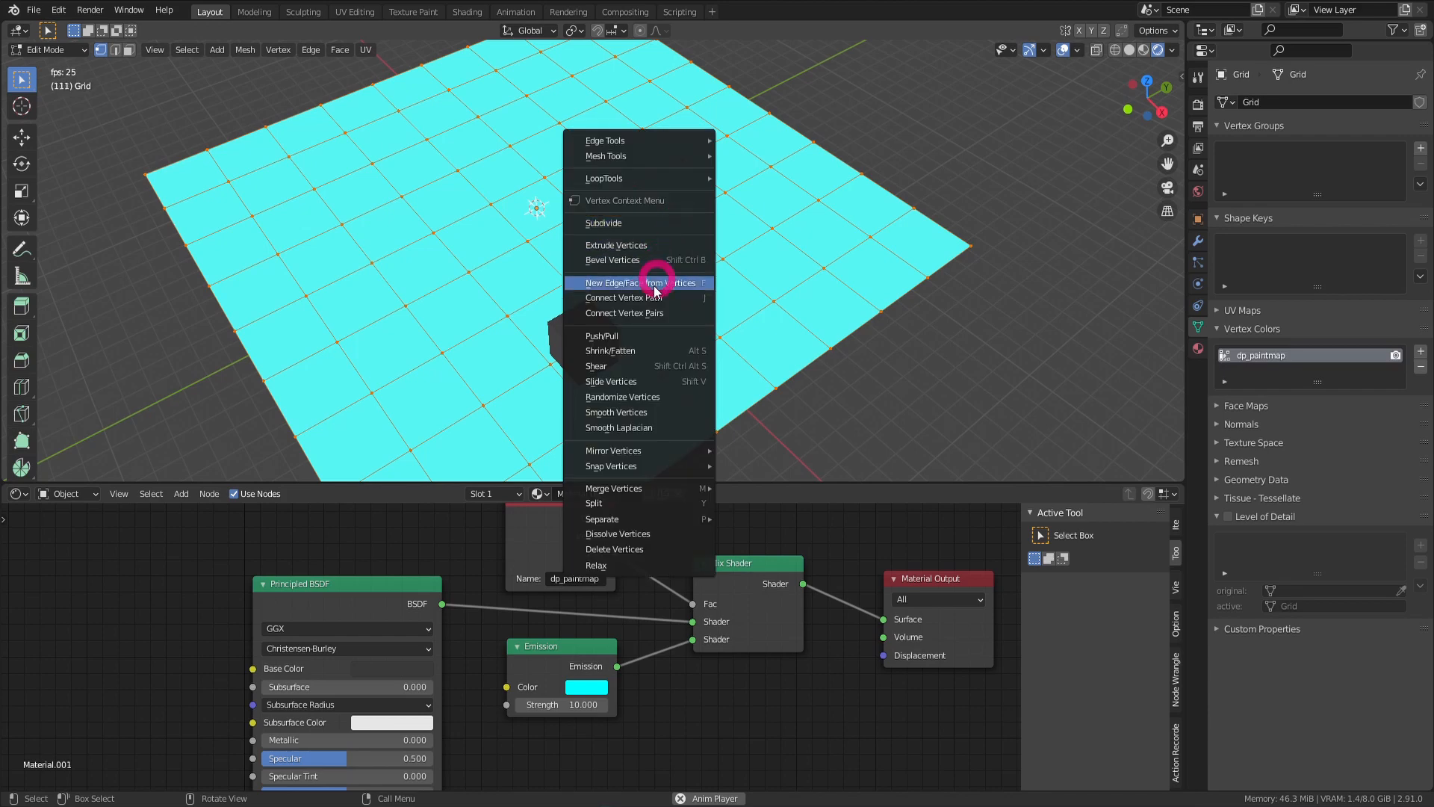
{"action": "left_click", "coordinate": [656, 223]}
{"action": "key", "text": "ctrl+Tab"}
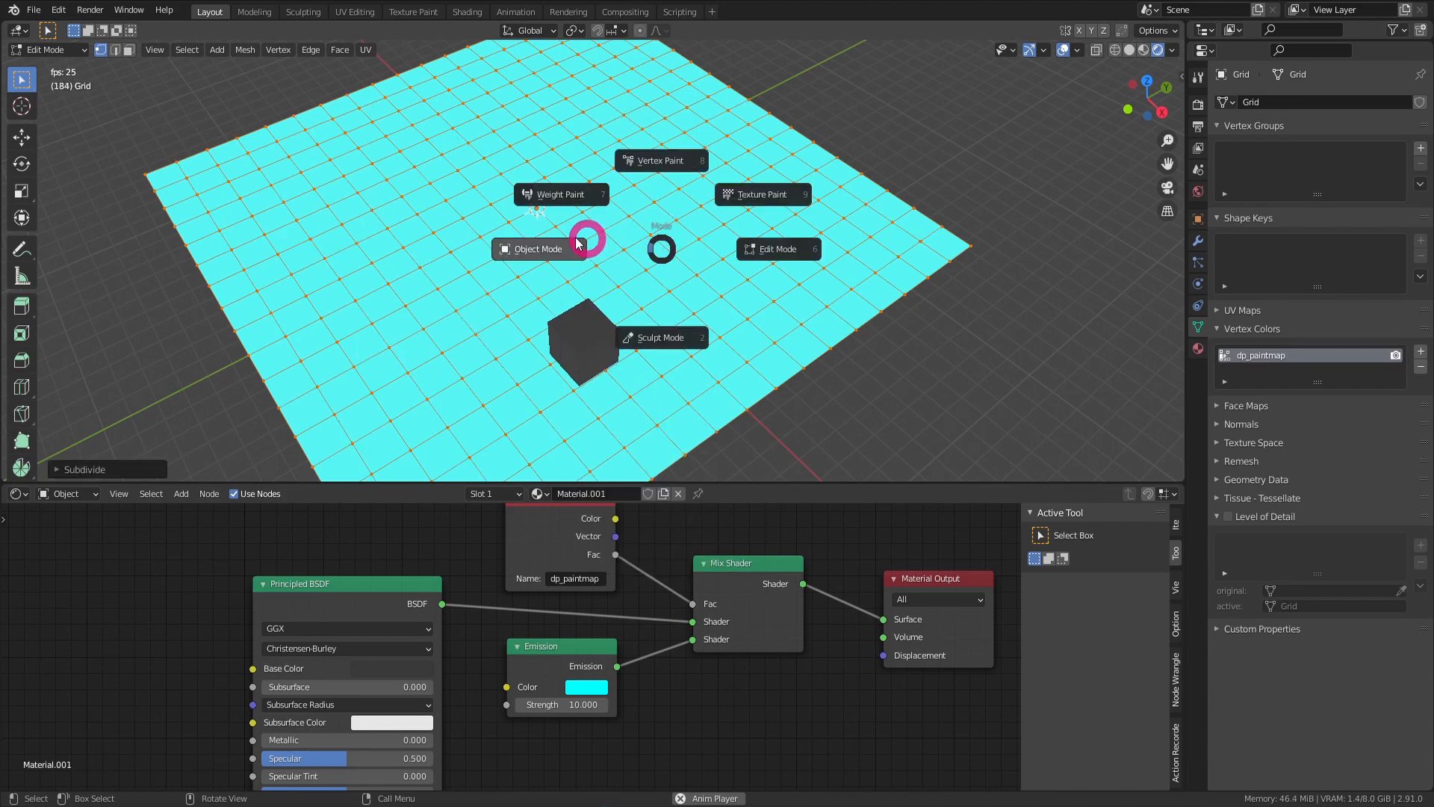
{"action": "left_click", "coordinate": [576, 248]}
Move the cube over the subdivided grid to paint a test trail.
{"action": "left_click", "coordinate": [599, 339]}
{"action": "key", "text": "g"}
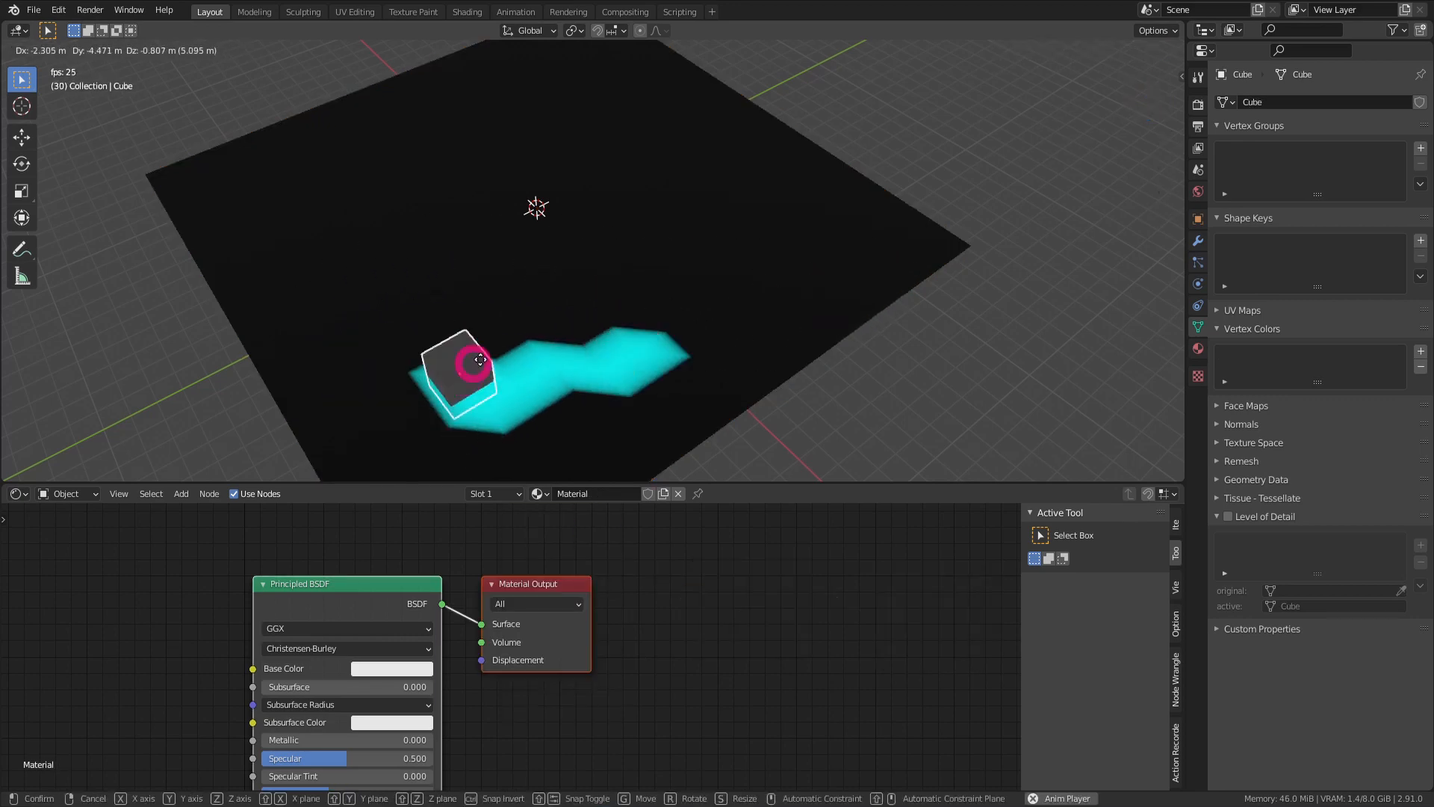
{"action": "left_click", "coordinate": [642, 317]}
{"action": "middle_click_drag", "start_coordinate": [643, 316], "coordinate": [795, 279]}
{"action": "key", "text": "g"}
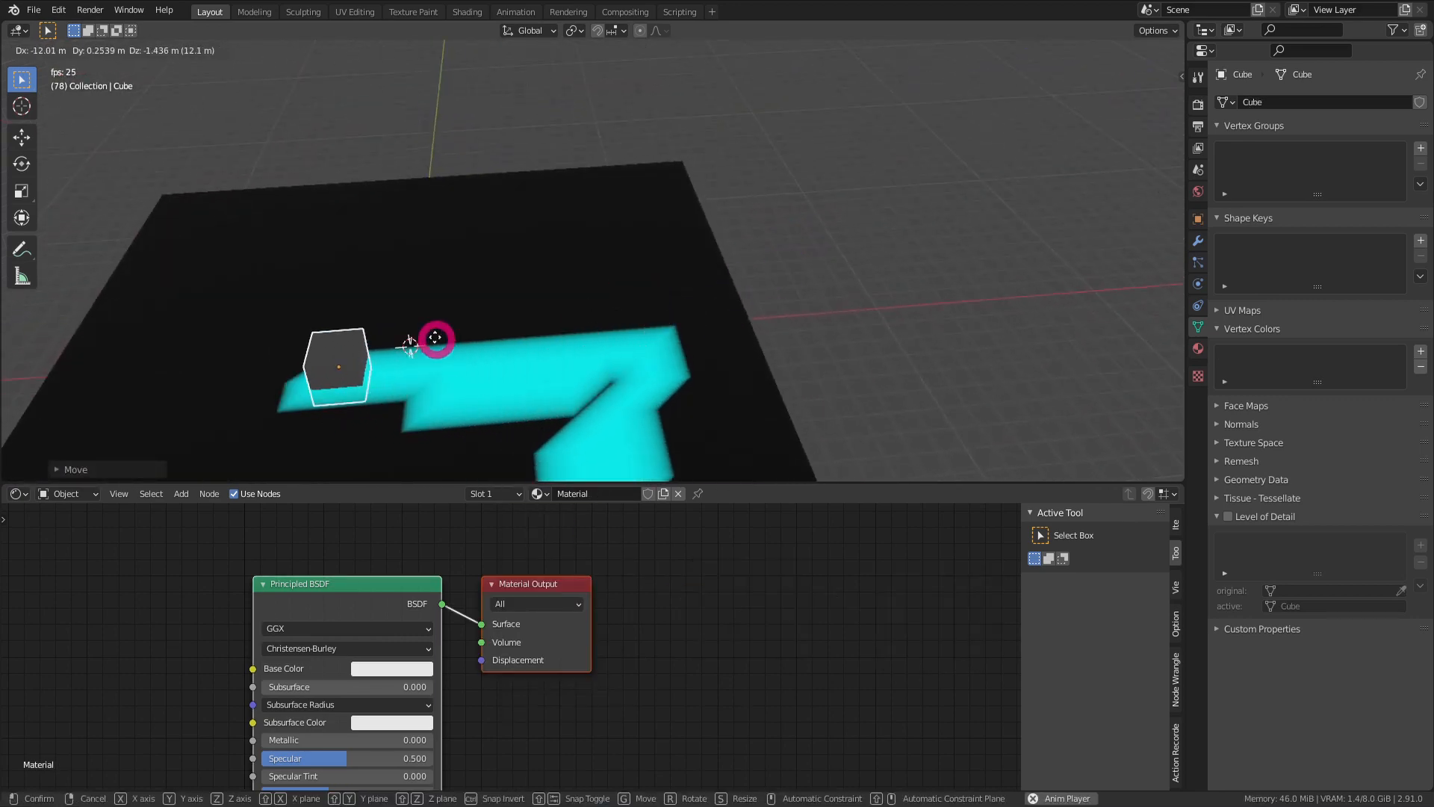
{"action": "left_click", "coordinate": [441, 328]}
Add a Subdivision Surface modifier to the grid, place it above Dynamic Paint and set its viewport levels to 2.
{"action": "left_click", "coordinate": [672, 317]}
{"action": "left_click", "coordinate": [1199, 240]}
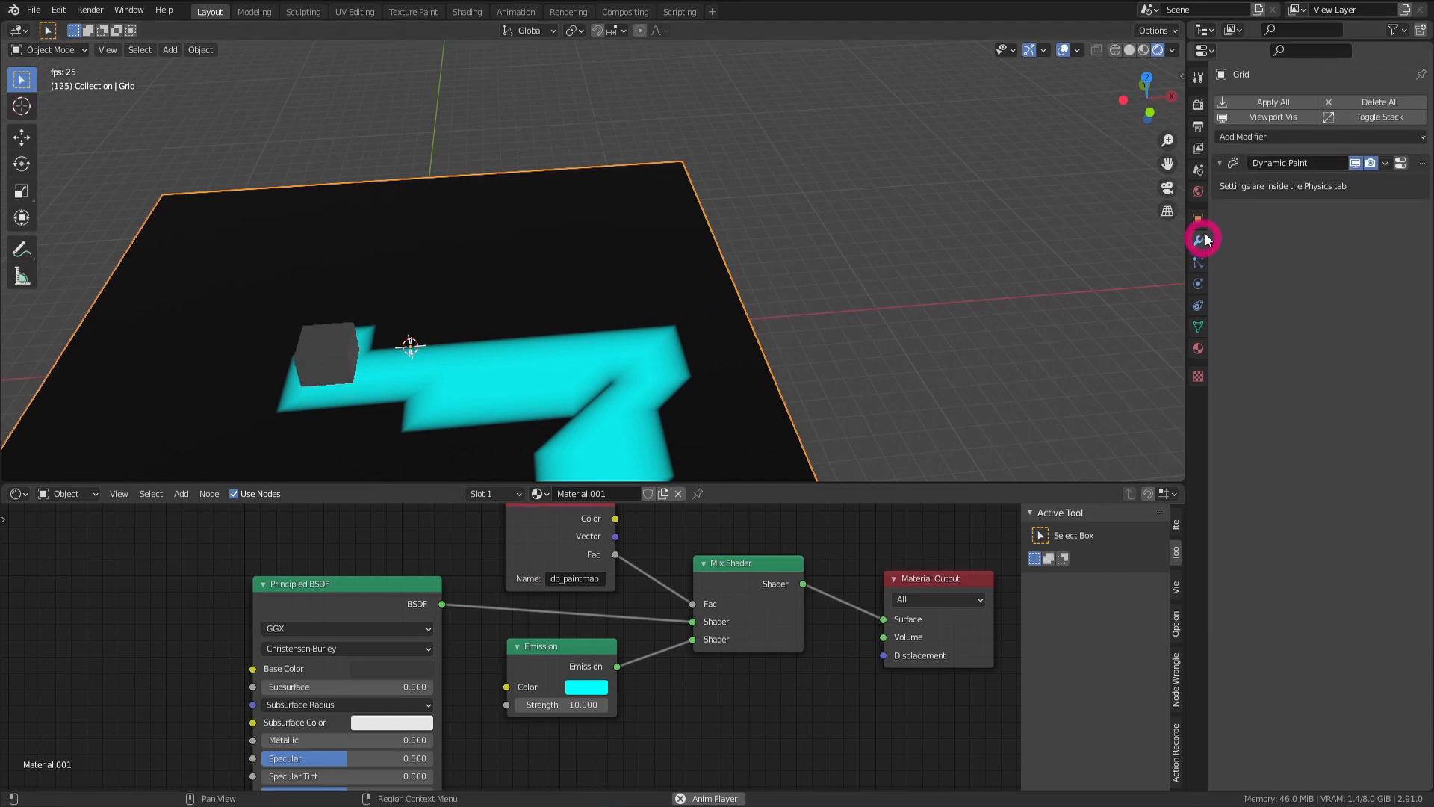
{"action": "left_click", "coordinate": [1300, 137]}
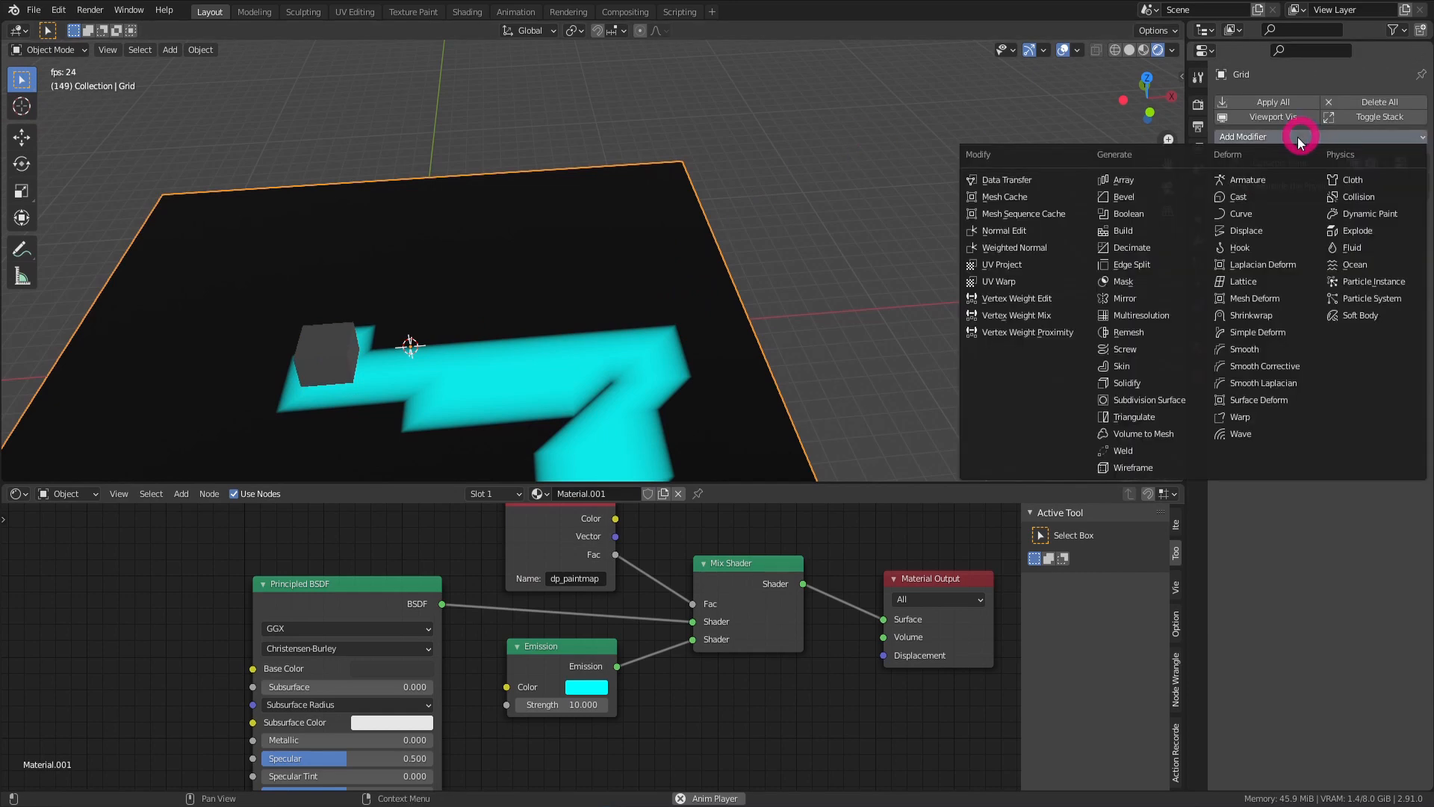
{"action": "left_click", "coordinate": [1160, 408]}
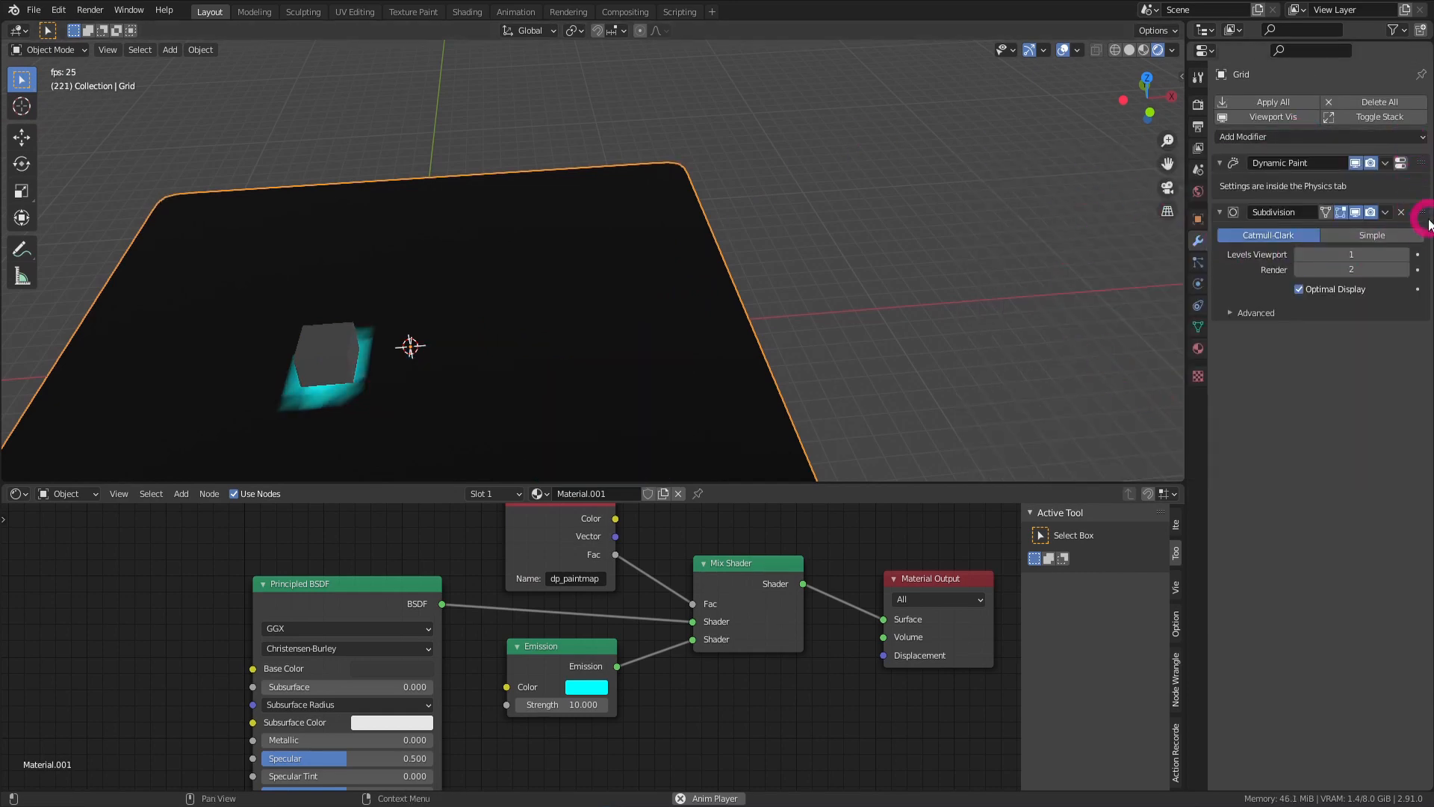
{"action": "mouse_move", "coordinate": [1422, 215]}
{"action": "left_mouse_down"}
{"action": "mouse_move", "coordinate": [1419, 153]}
{"action": "mouse_move", "coordinate": [1417, 167]}
{"action": "left_mouse_up"}
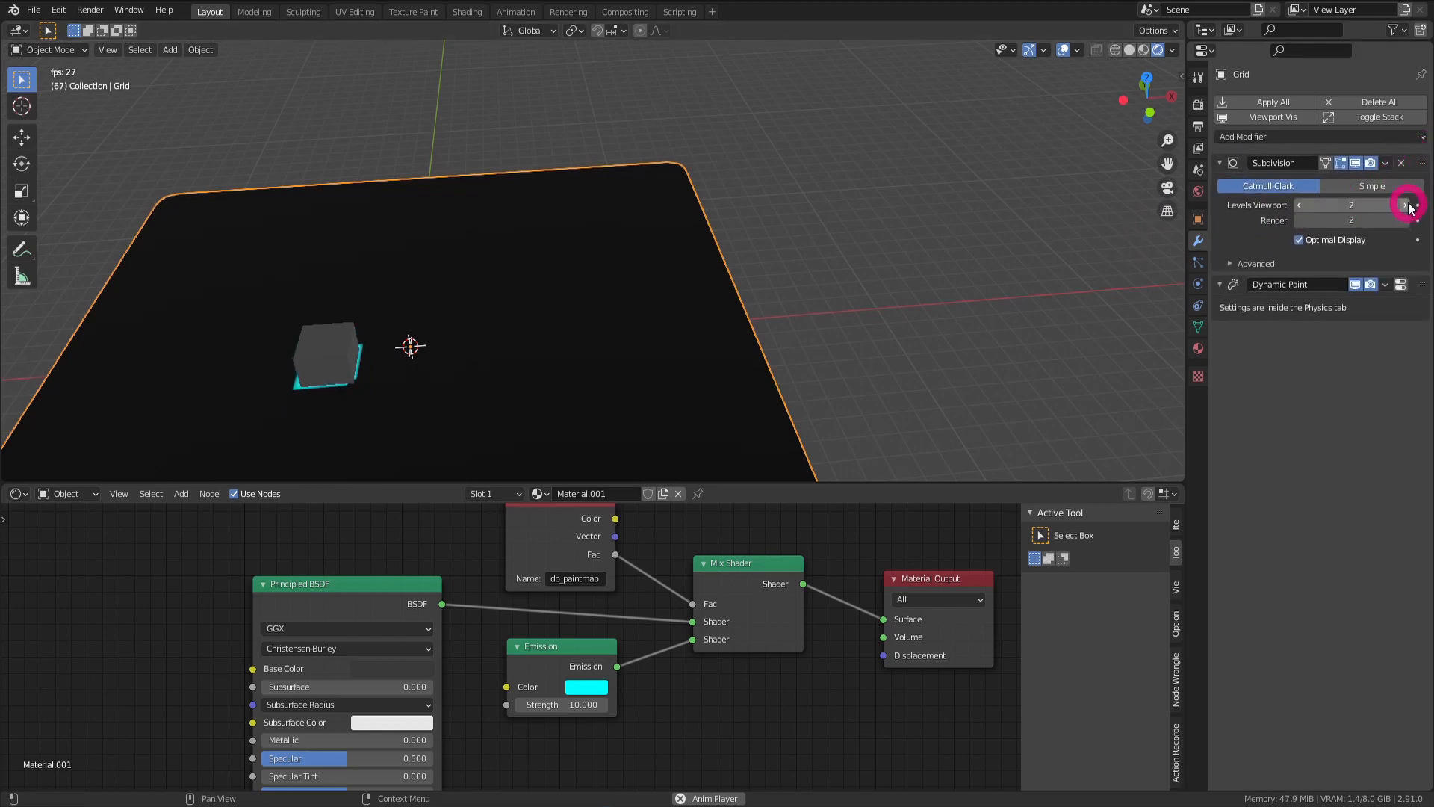
Move the cube back and forth over the smoothed grid to paint a finer trail.
{"action": "middle_click_drag", "start_coordinate": [708, 310], "coordinate": [877, 300], "text": "shift"}
{"action": "left_click", "coordinate": [527, 338]}
{"action": "key", "text": "g"}
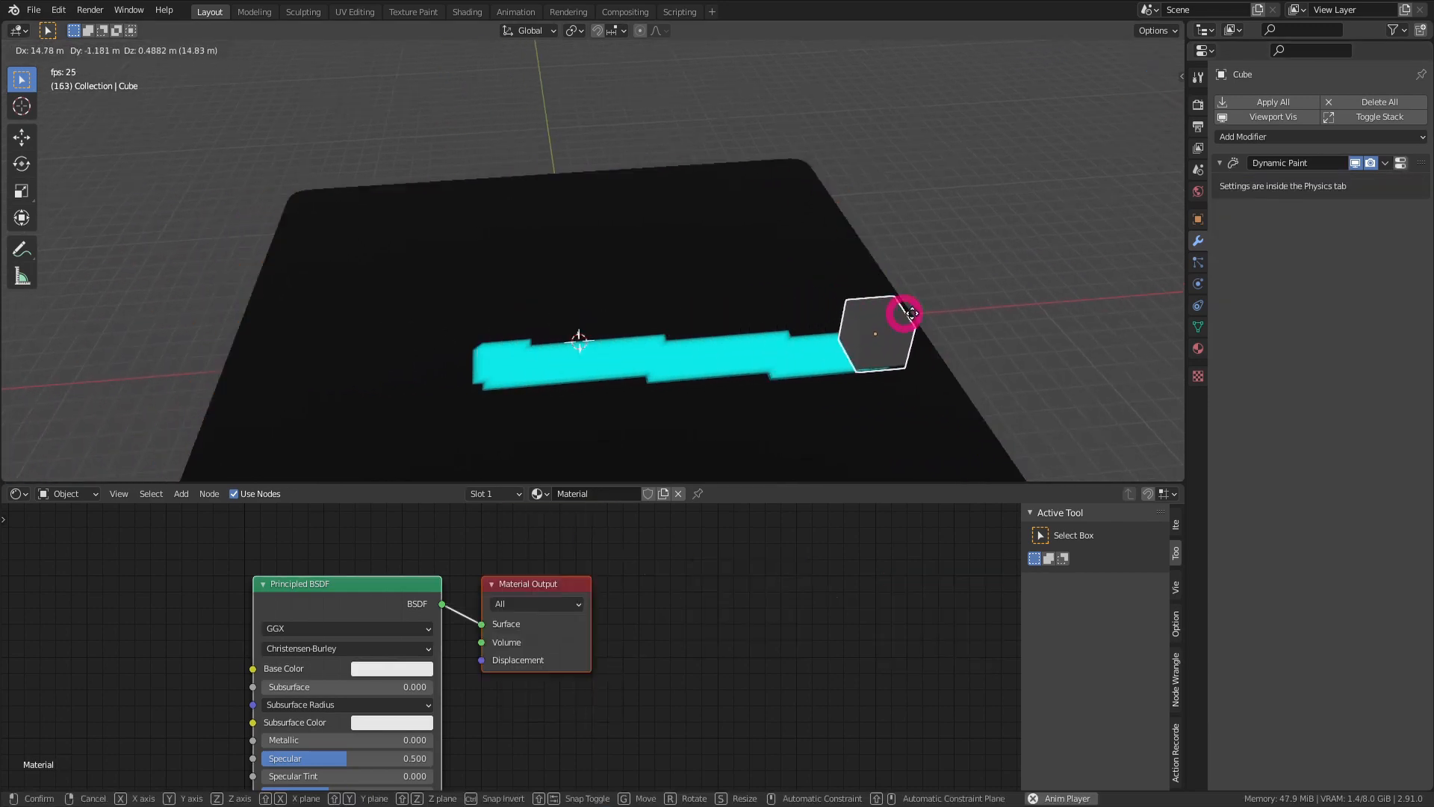
{"action": "left_click", "coordinate": [514, 317]}
{"action": "middle_click_drag", "start_coordinate": [583, 312], "coordinate": [492, 371]}
{"action": "key", "text": "g"}
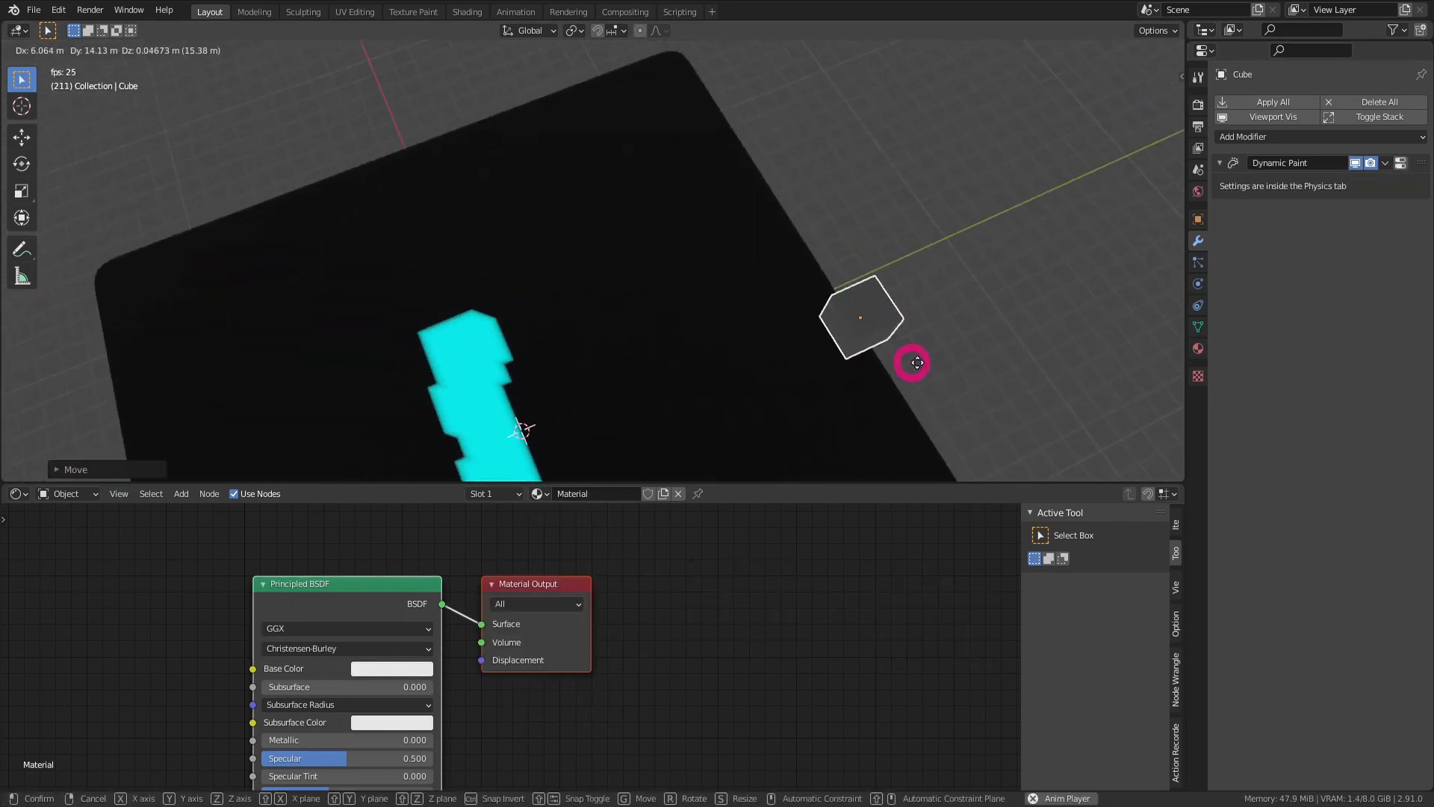
{"action": "left_click", "coordinate": [474, 448]}
{"action": "mouse_move", "coordinate": [497, 442]}
{"action": "middle_mouse_down", "text": "shift"}
{"action": "mouse_move", "coordinate": [685, 284]}
{"action": "mouse_move", "coordinate": [669, 262]}
{"action": "mouse_move", "coordinate": [699, 262]}
{"action": "middle_mouse_up", "text": "shift"}
{"action": "key", "text": "g"}
{"action": "left_click", "coordinate": [639, 249]}
Enable Bloom in the Eevee render settings and move the cube across the grid to paint a trail with the glow.
{"action": "left_click", "coordinate": [1198, 105]}
{"action": "left_click", "coordinate": [1228, 224]}
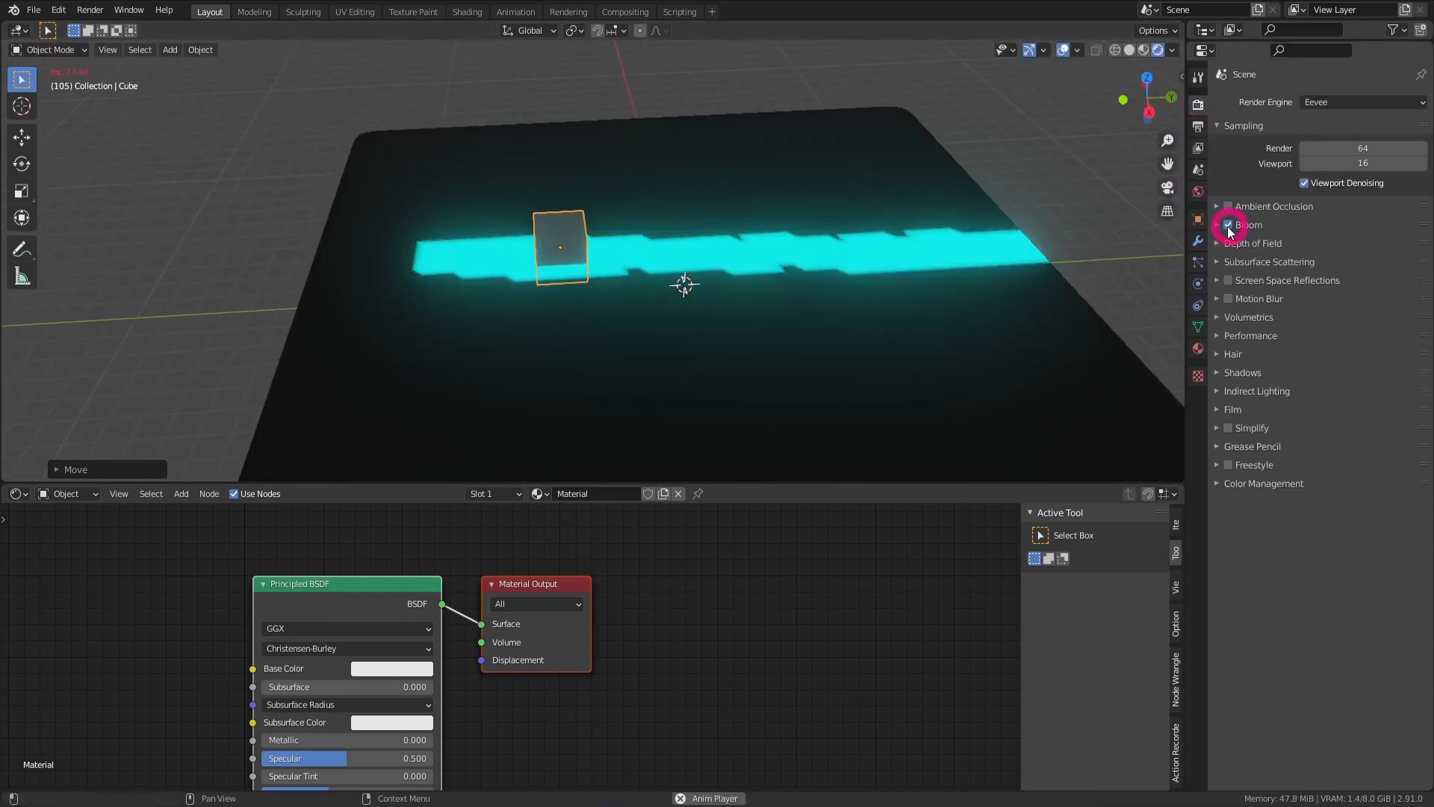
{"action": "middle_click_drag", "start_coordinate": [922, 240], "coordinate": [672, 283]}
{"action": "left_click", "coordinate": [533, 312]}
{"action": "left_click", "coordinate": [531, 319]}
{"action": "key", "text": "g"}
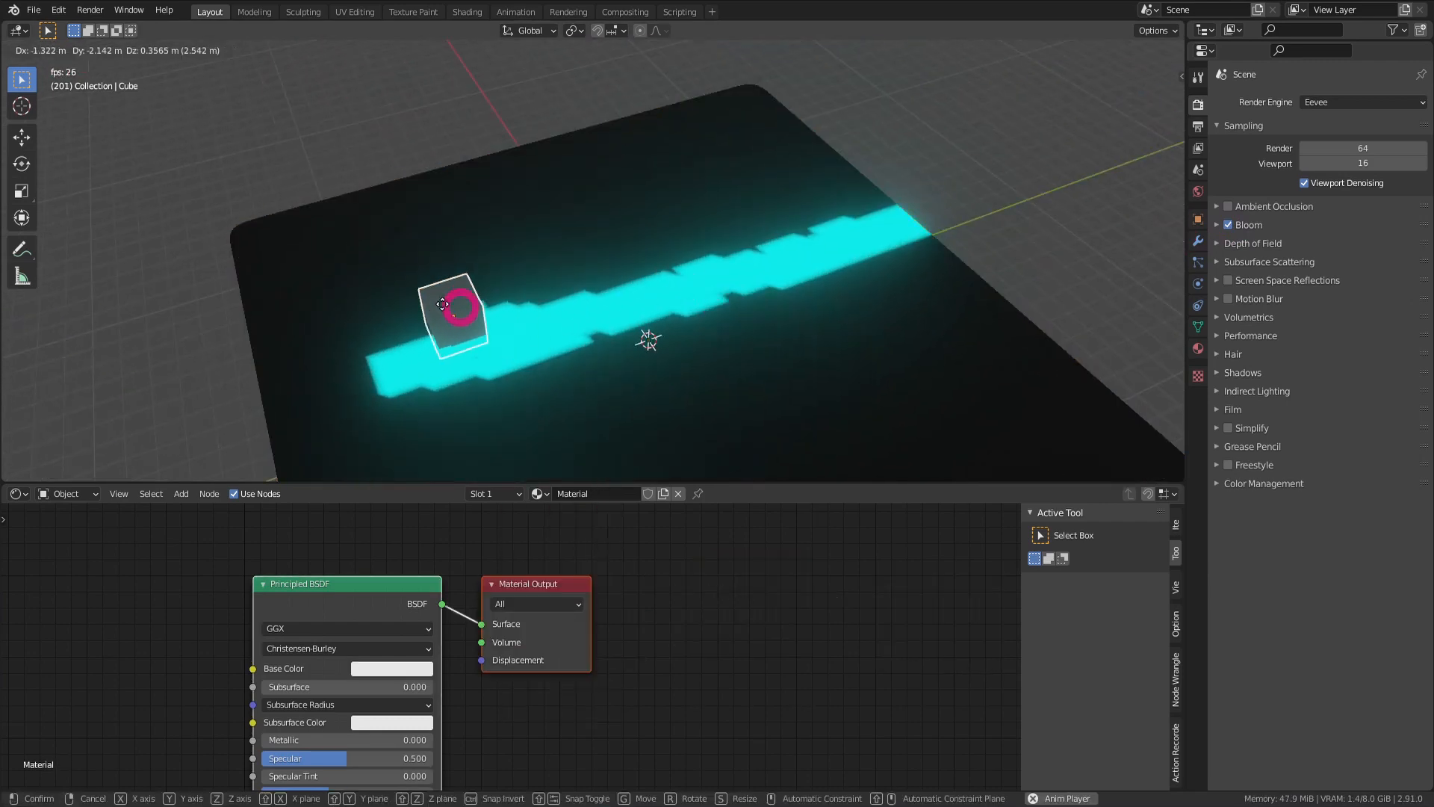
{"action": "left_click", "coordinate": [656, 299]}
{"action": "mouse_move", "coordinate": [658, 301]}
{"action": "middle_mouse_down"}
{"action": "mouse_move", "coordinate": [836, 337]}
{"action": "mouse_move", "coordinate": [779, 335]}
{"action": "mouse_move", "coordinate": [717, 150]}
{"action": "middle_mouse_up"}
{"action": "key", "text": "g"}
{"action": "left_click", "coordinate": [751, 337]}
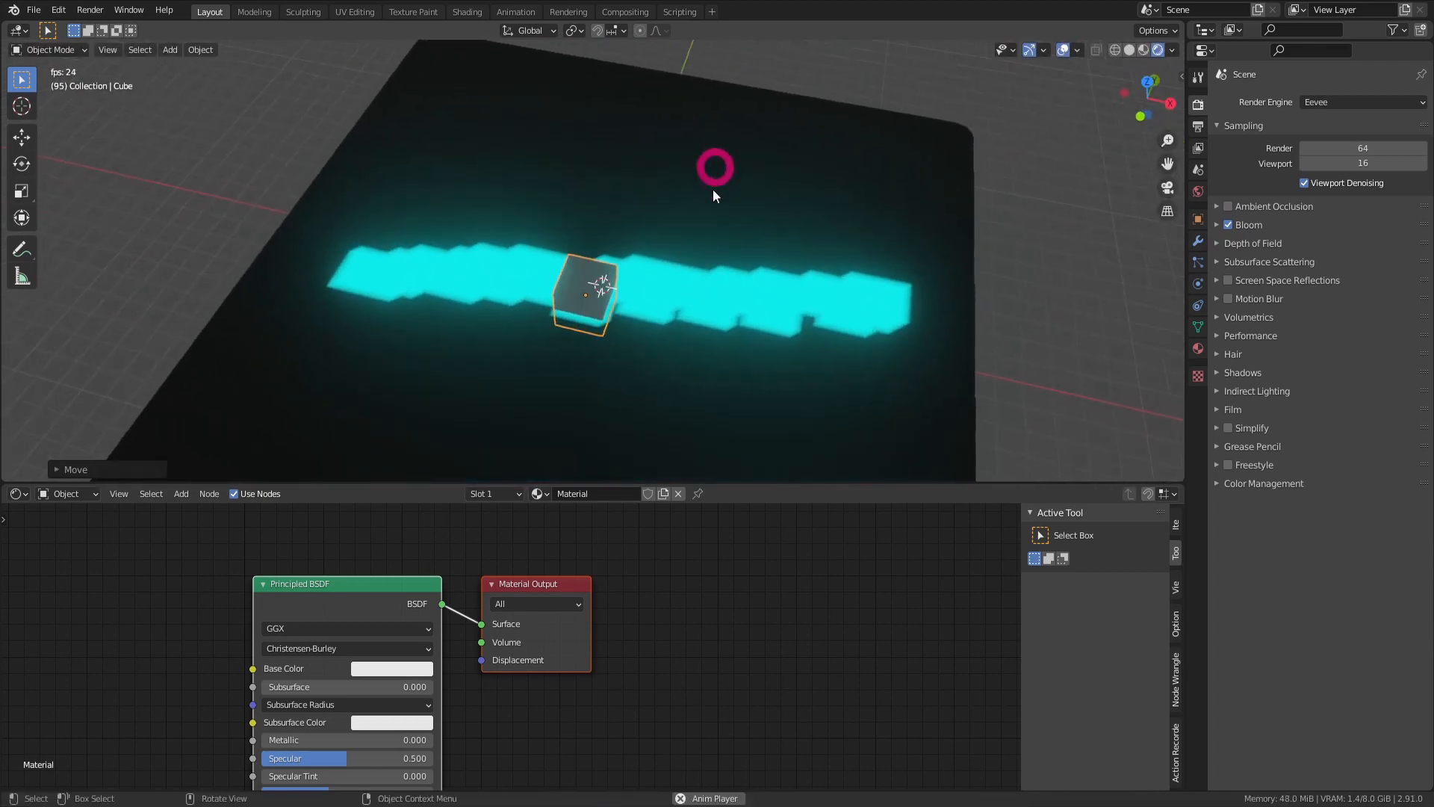
Examine the cube's Dynamic Paint brush settings, including its paint color.
{"action": "left_click", "coordinate": [1198, 283]}
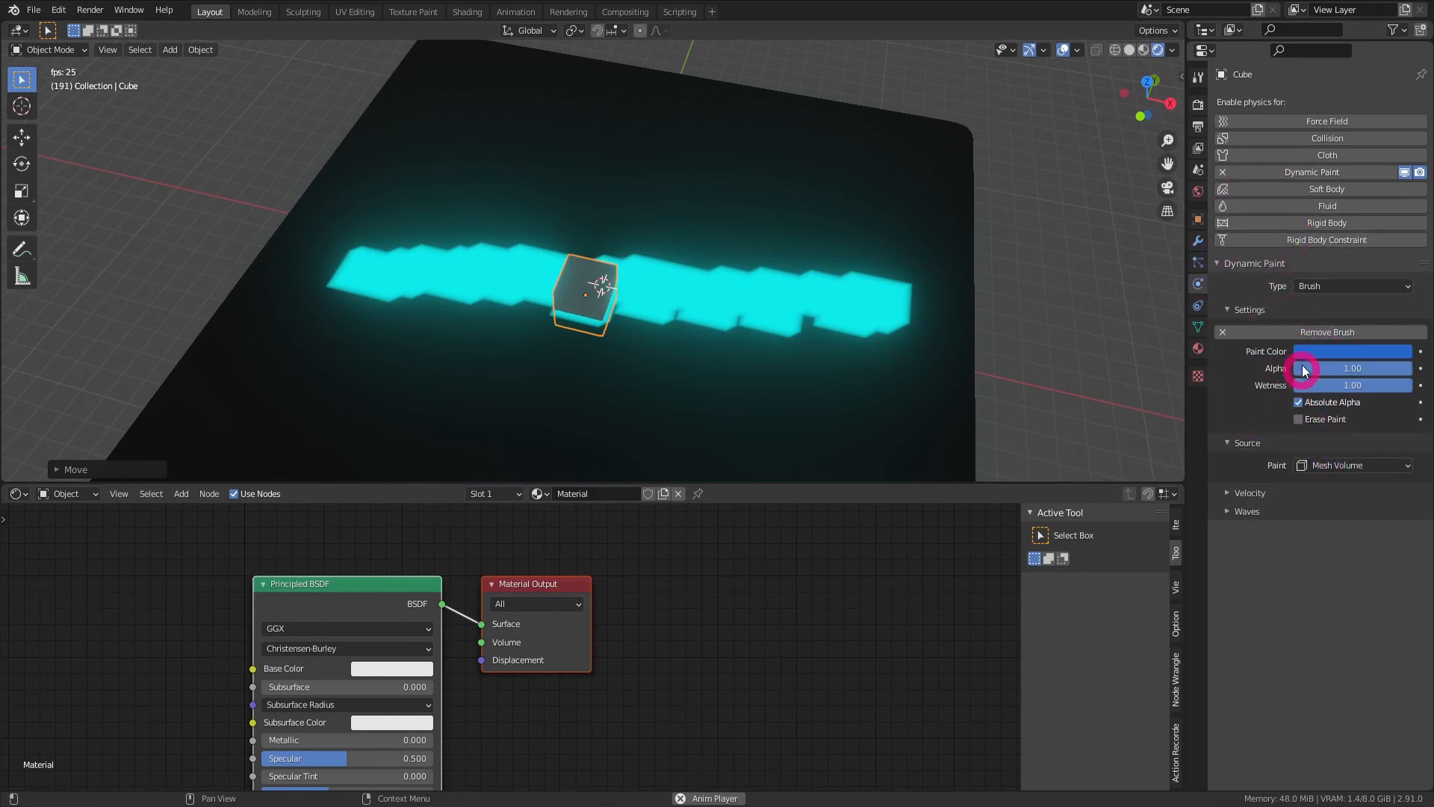
{"action": "left_click", "coordinate": [1342, 351]}
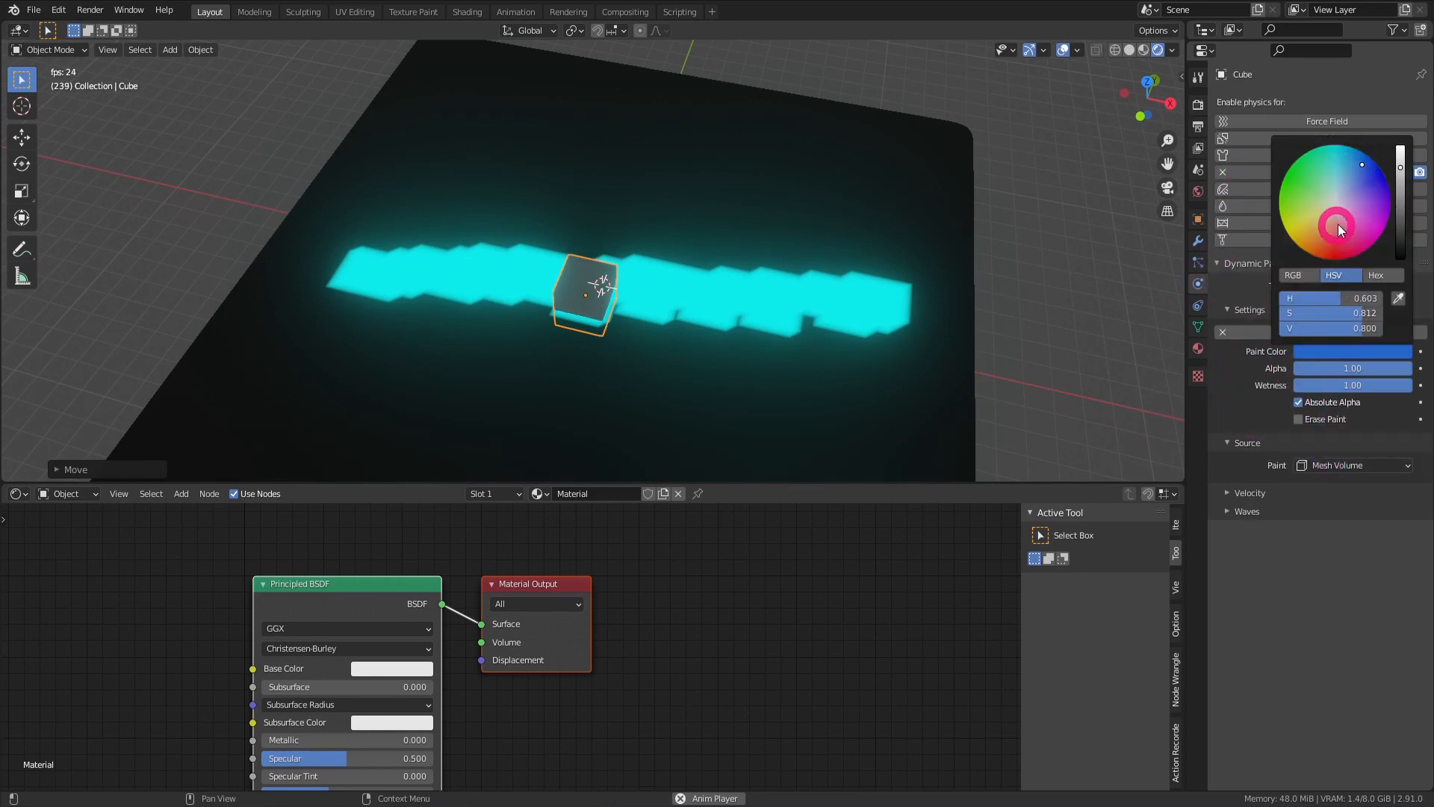
{"action": "middle_click_drag", "start_coordinate": [683, 314], "coordinate": [624, 320]}
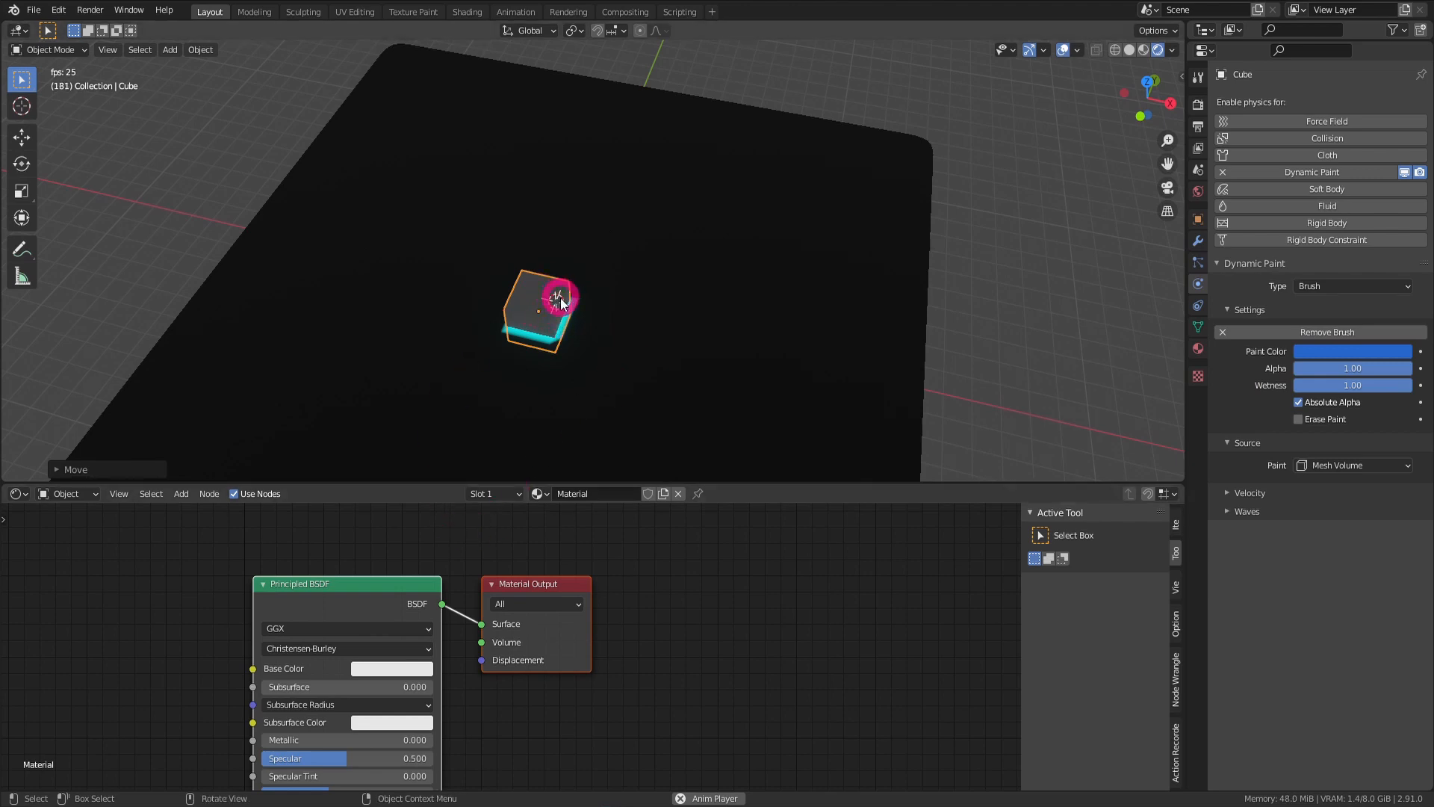
{"action": "middle_click_drag", "start_coordinate": [586, 302], "coordinate": [615, 295]}
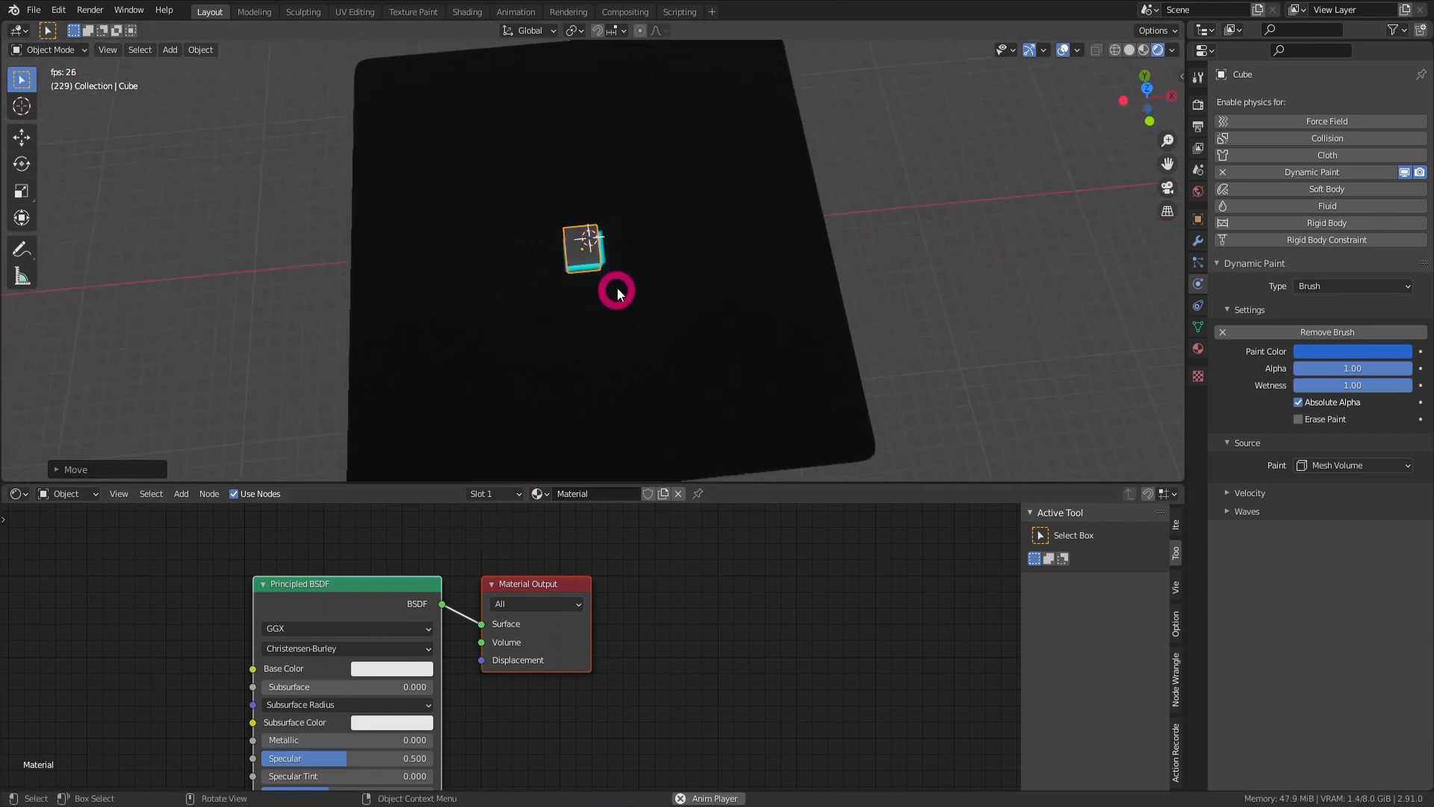
Move the cube along the X axis just past the edge of the grid and insert a keyframe for it.
{"action": "key", "text": "g"}
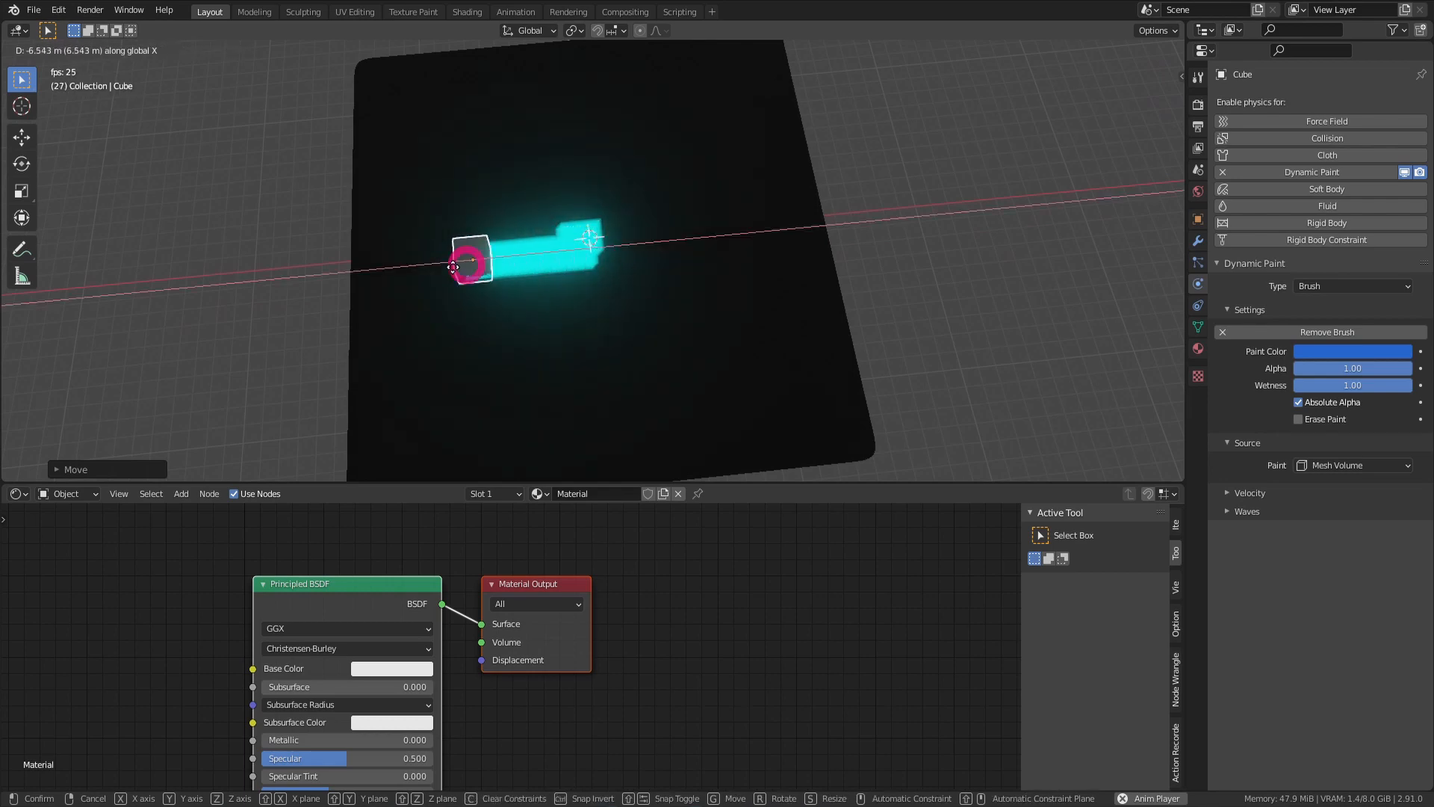
{"action": "left_click", "coordinate": [333, 282]}
{"action": "key", "text": "i"}
{"action": "left_click", "coordinate": [334, 274]}
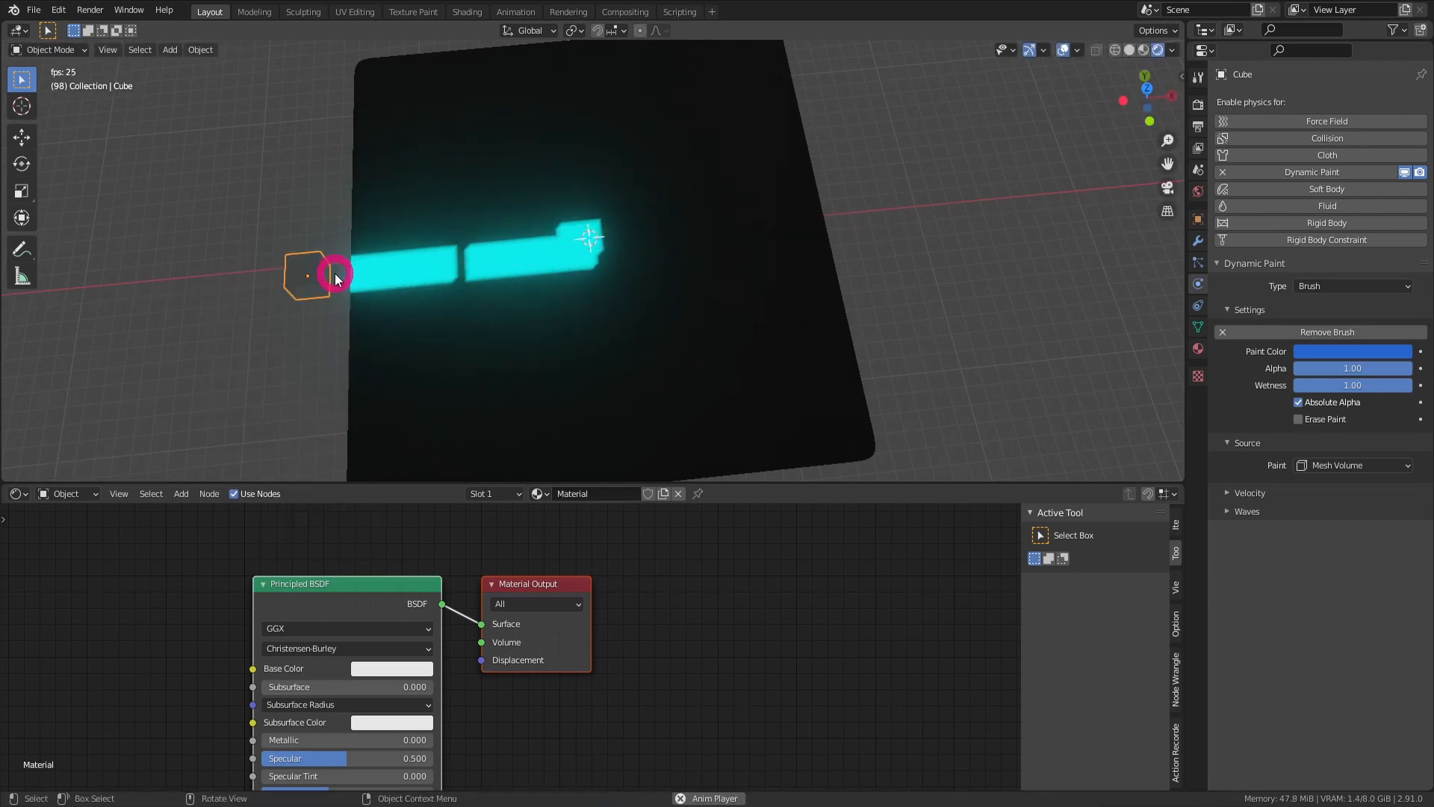
Change the node editor area to a Timeline and shift the cube's keyframe to frame 1.
{"action": "left_click", "coordinate": [20, 493]}
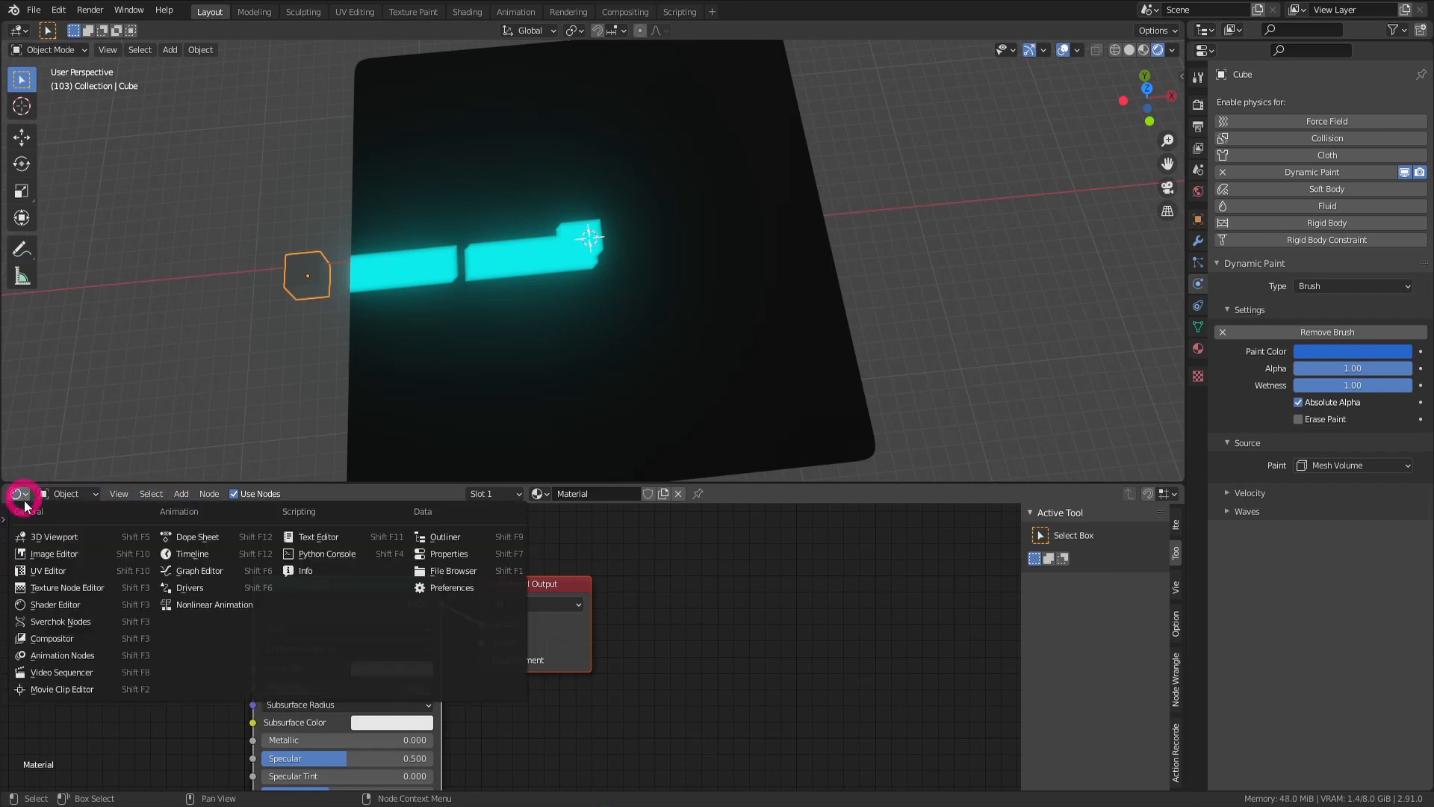
{"action": "left_click", "coordinate": [193, 554]}
{"action": "left_click_drag", "start_coordinate": [454, 529], "coordinate": [47, 528]}
At frame 70, move the cube along the X axis beyond the grid's opposite edge and insert a second keyframe.
{"action": "left_click_drag", "start_coordinate": [299, 514], "coordinate": [348, 515]}
{"action": "key", "text": "g"}
{"action": "key", "text": "x"}
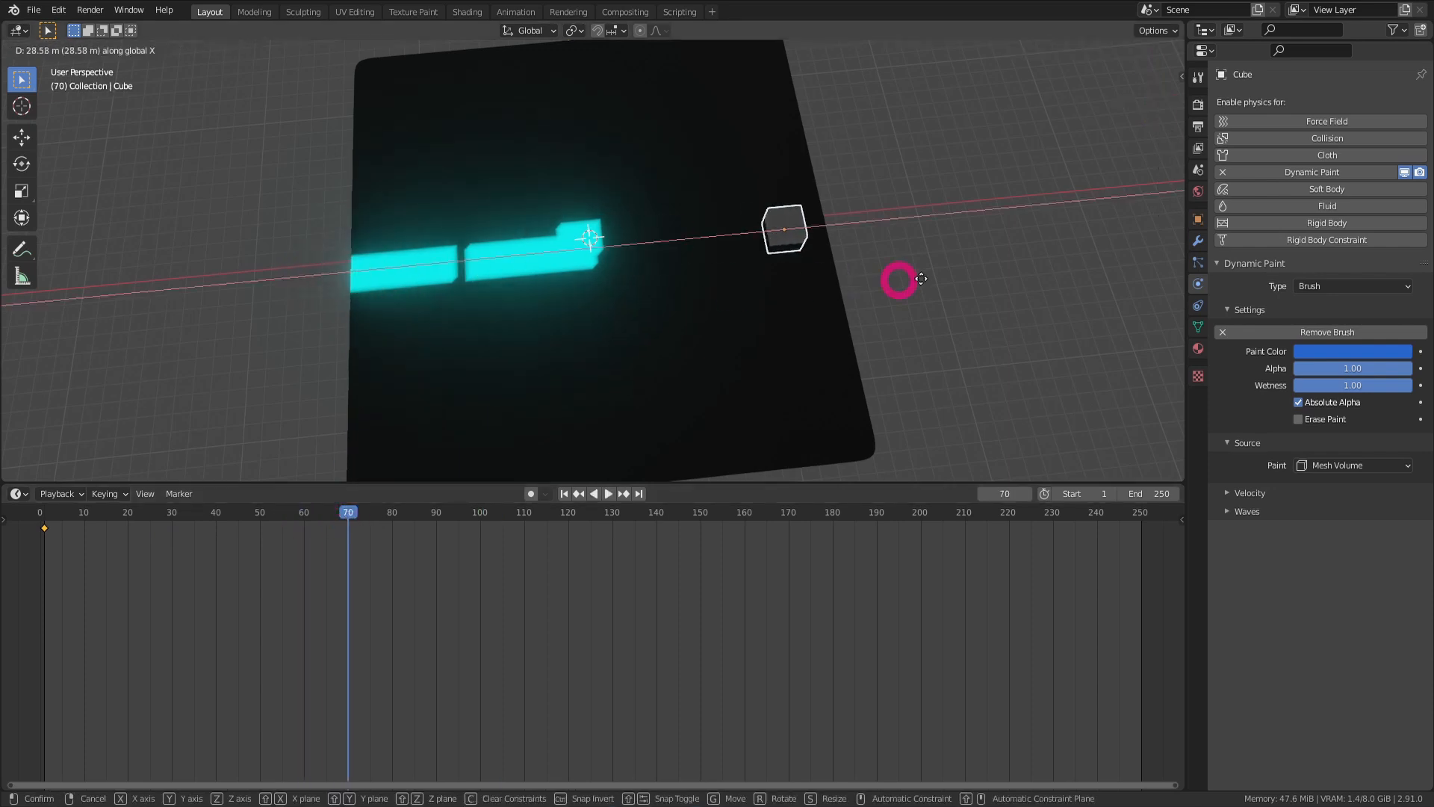
{"action": "left_click", "coordinate": [983, 269]}
{"action": "key", "text": "i"}
{"action": "left_click", "coordinate": [980, 271]}
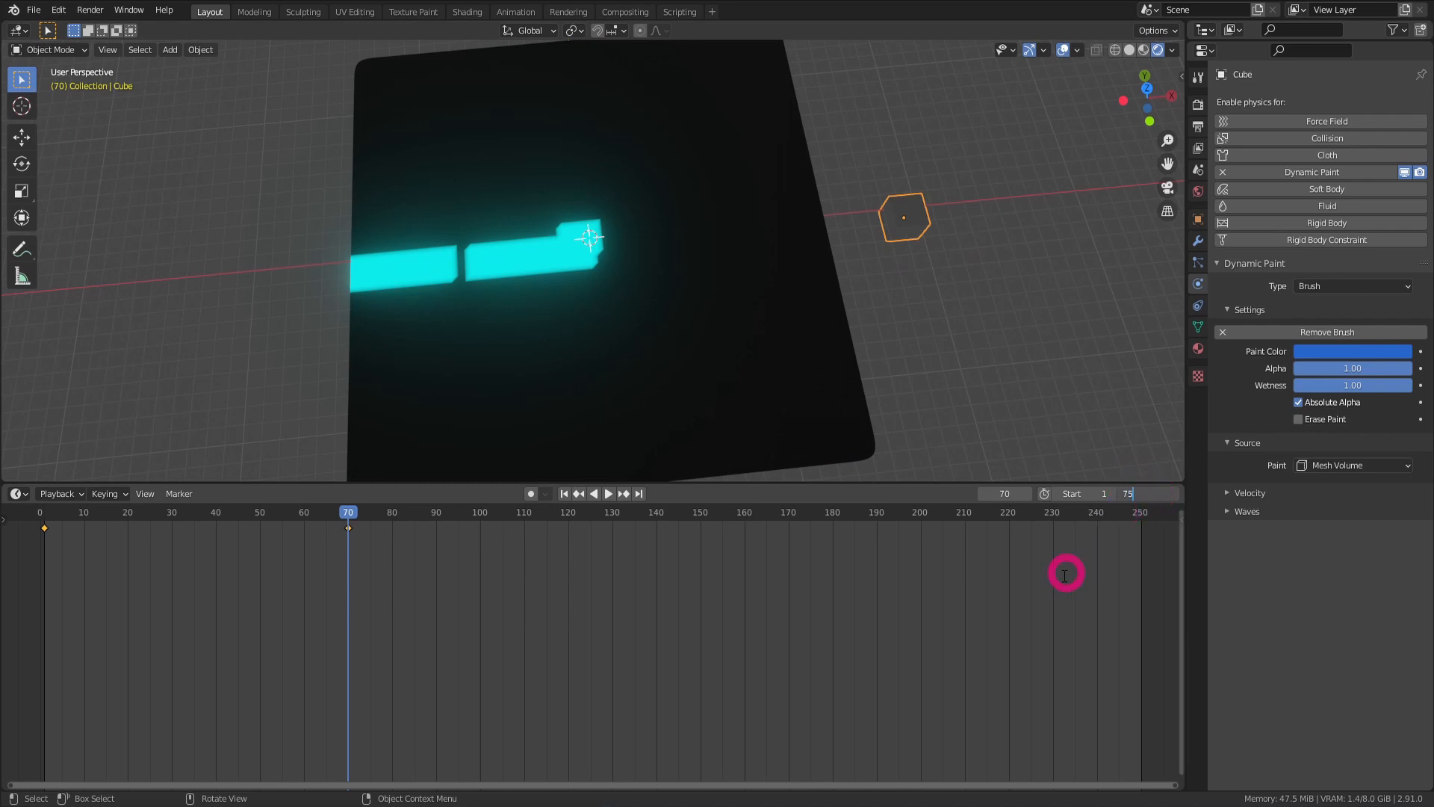
Set the animation's end frame to 75 and play it with a smaller timeline and an enlarged viewport.
{"action": "left_click", "coordinate": [658, 523]}
{"action": "left_click_drag", "start_coordinate": [675, 481], "coordinate": [611, 671]}
{"action": "left_click", "coordinate": [599, 680]}
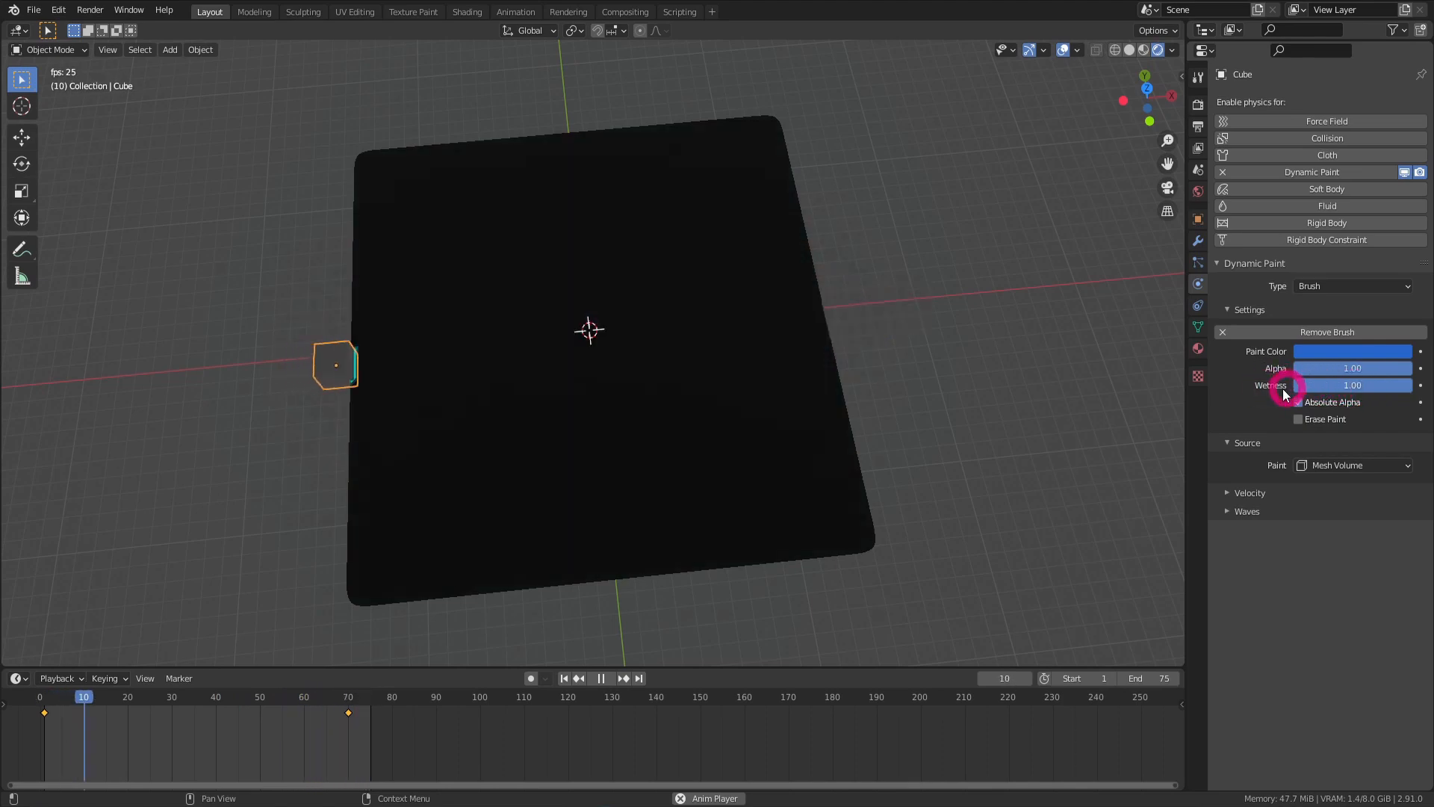
Try Proximity with a distance of 0.9 as the cube brush's paint source, and switch it back to Mesh Volume.
{"action": "left_click", "coordinate": [1298, 397]}
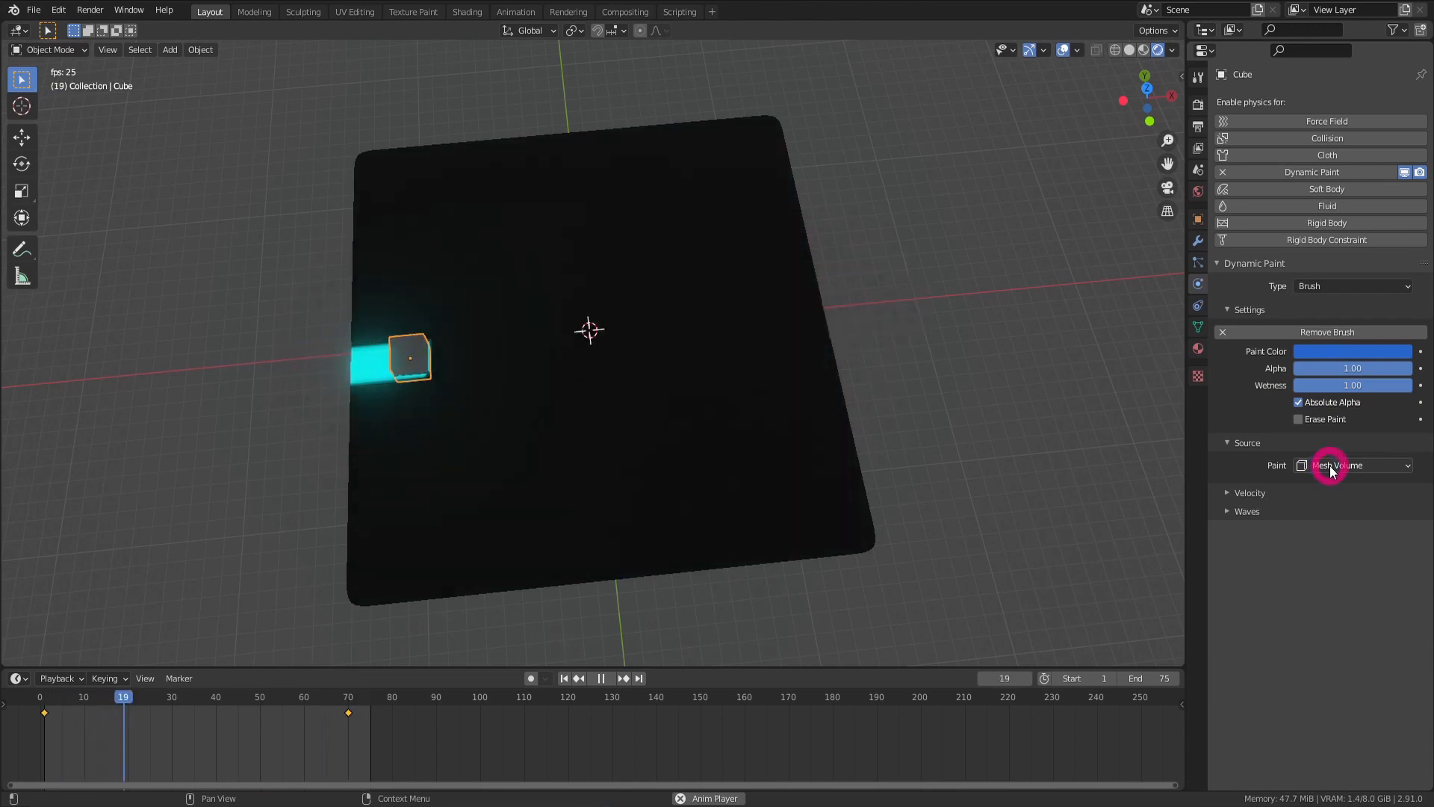
{"action": "left_click", "coordinate": [1329, 465]}
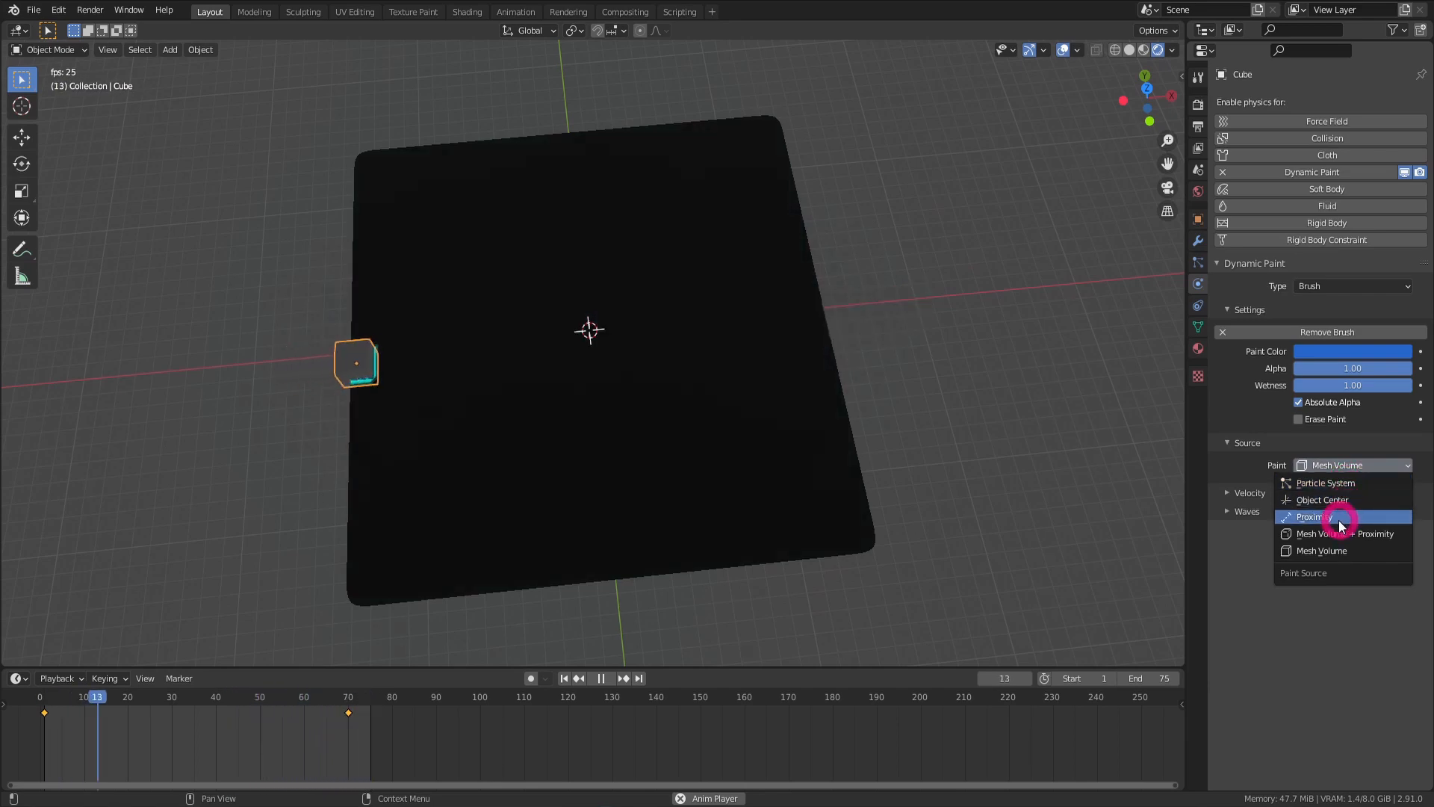
{"action": "left_click", "coordinate": [1341, 518]}
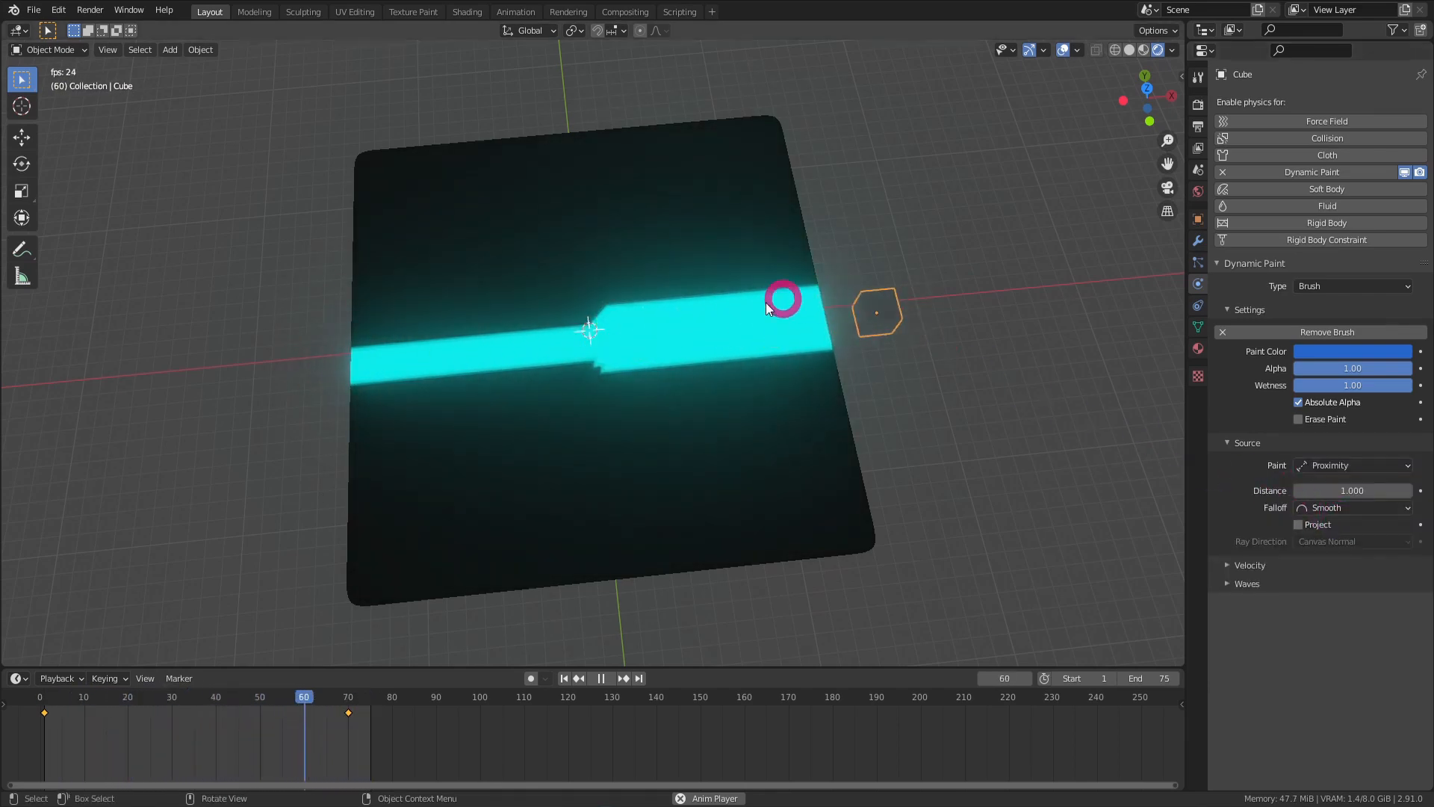
{"action": "mouse_move", "coordinate": [1345, 491]}
{"action": "left_mouse_down"}
{"action": "mouse_move", "coordinate": [1387, 498]}
{"action": "mouse_move", "coordinate": [1303, 489]}
{"action": "left_mouse_up"}
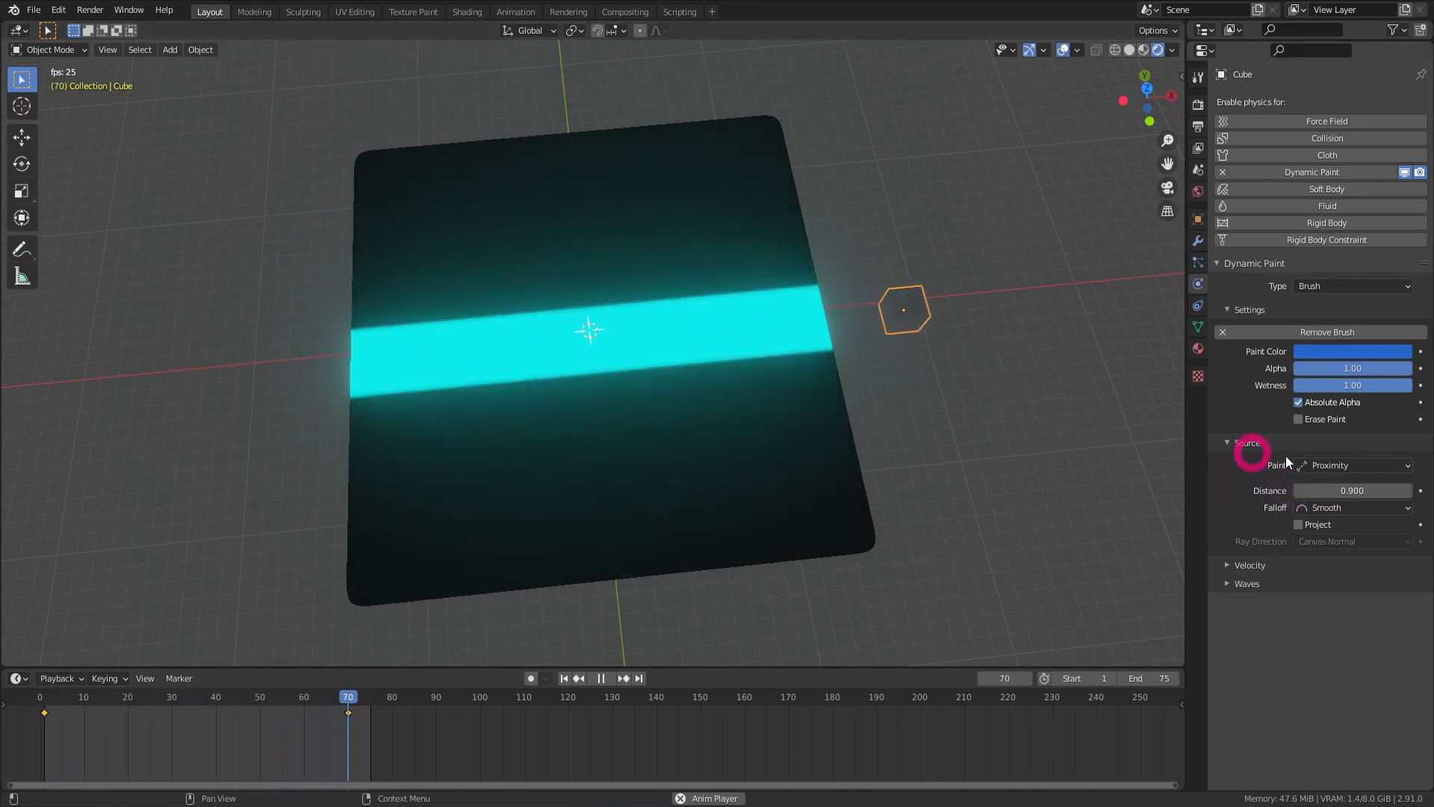
{"action": "left_click", "coordinate": [1319, 466]}
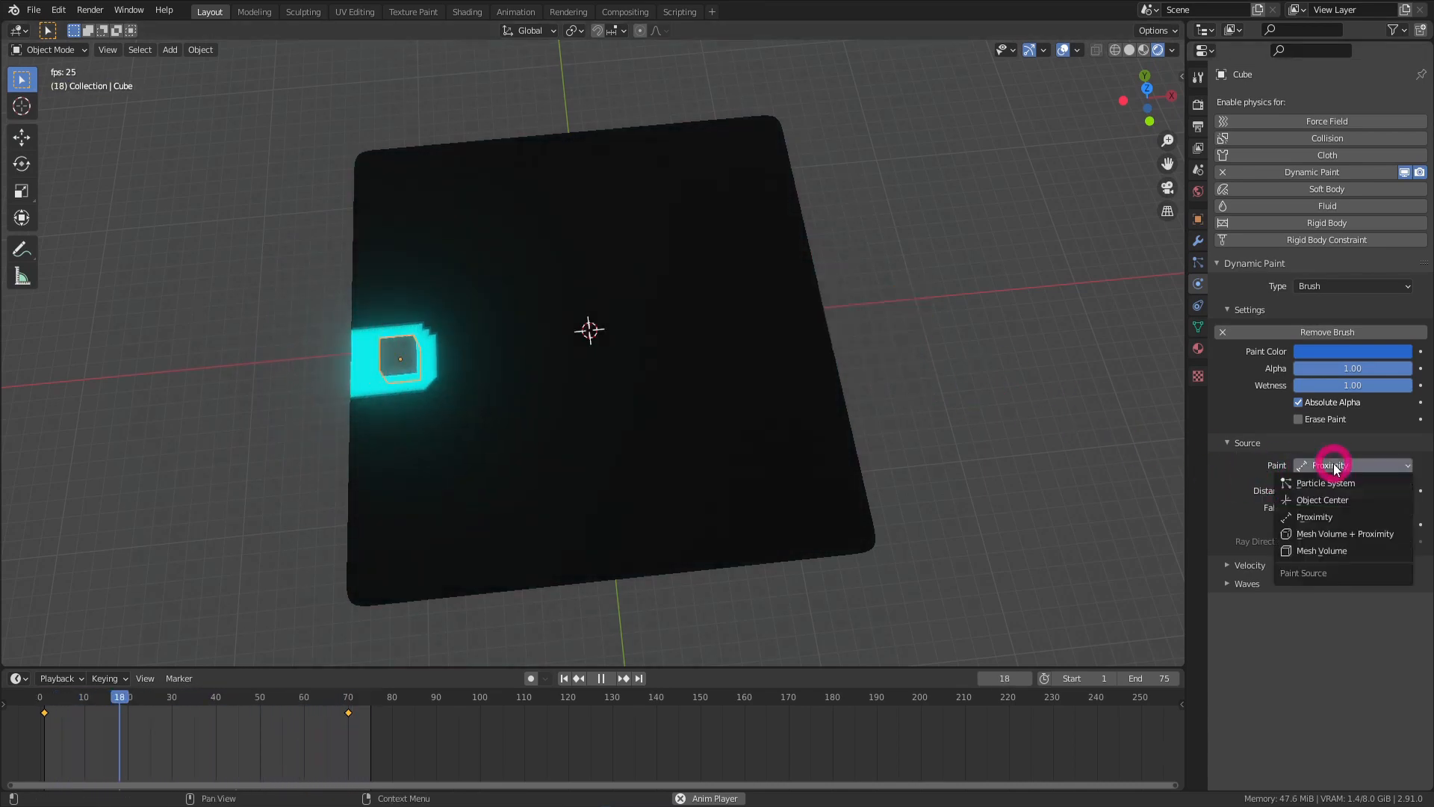
{"action": "left_click", "coordinate": [1356, 551]}
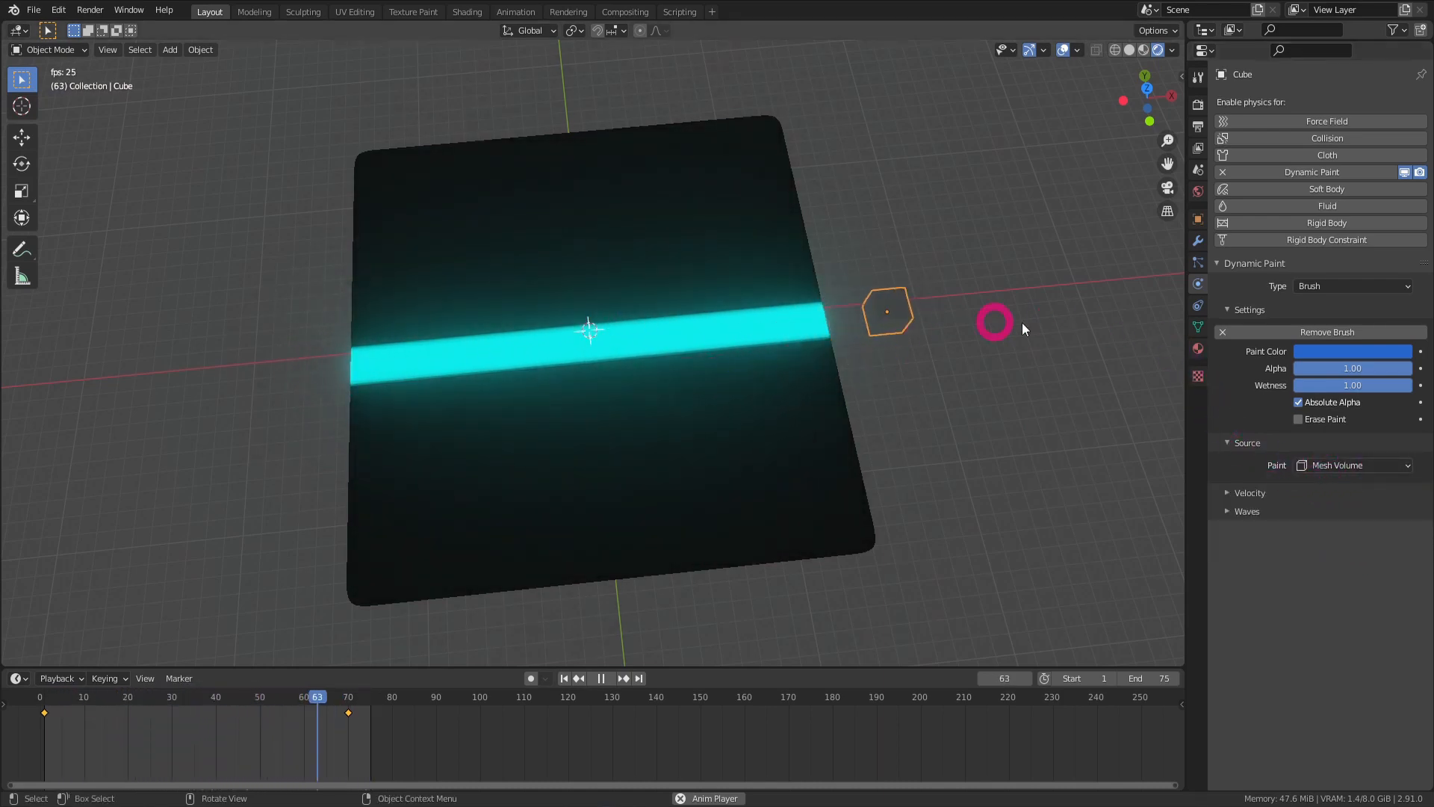
Review the cube brush's Velocity options.
{"action": "left_click", "coordinate": [1252, 502]}
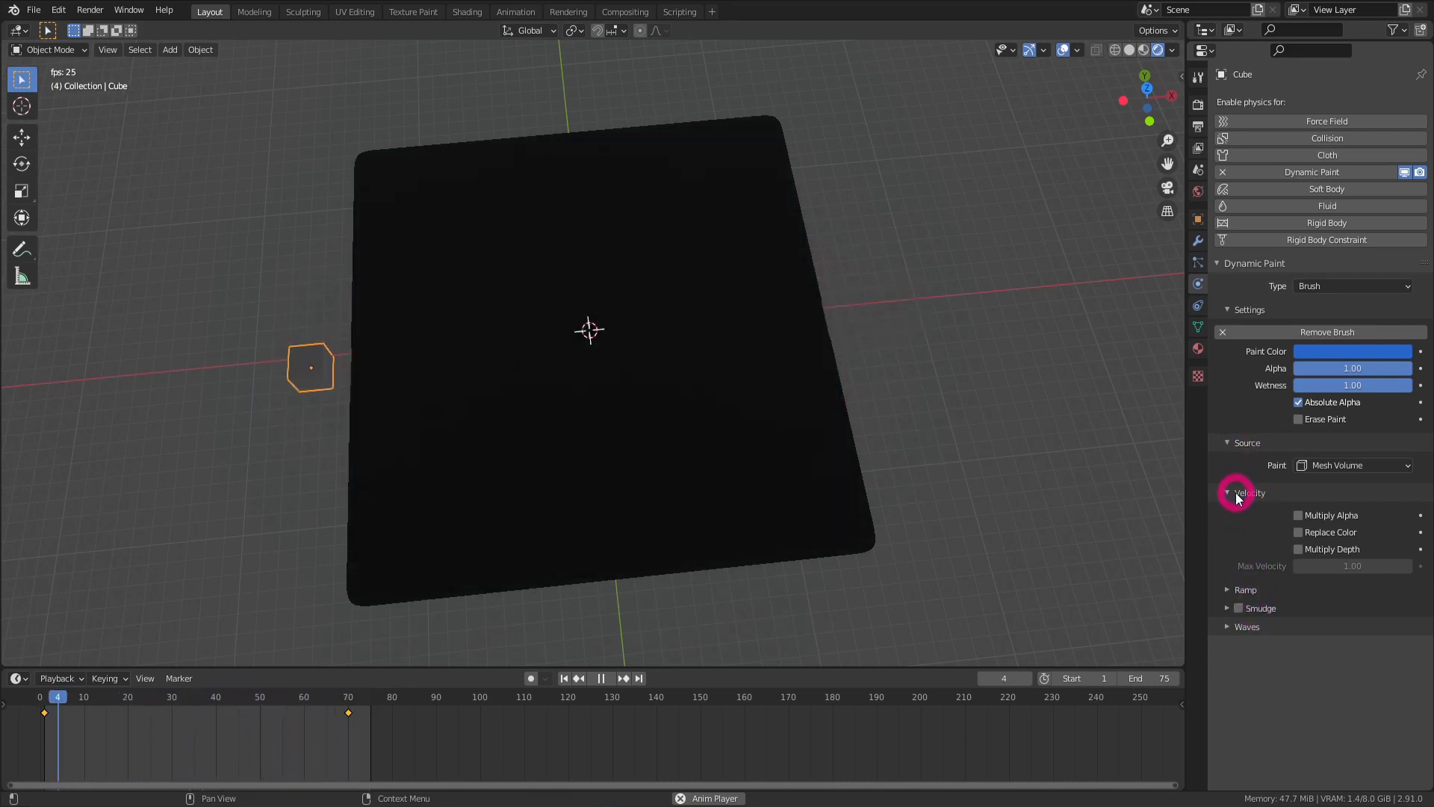
{"action": "left_click", "coordinate": [1234, 495]}
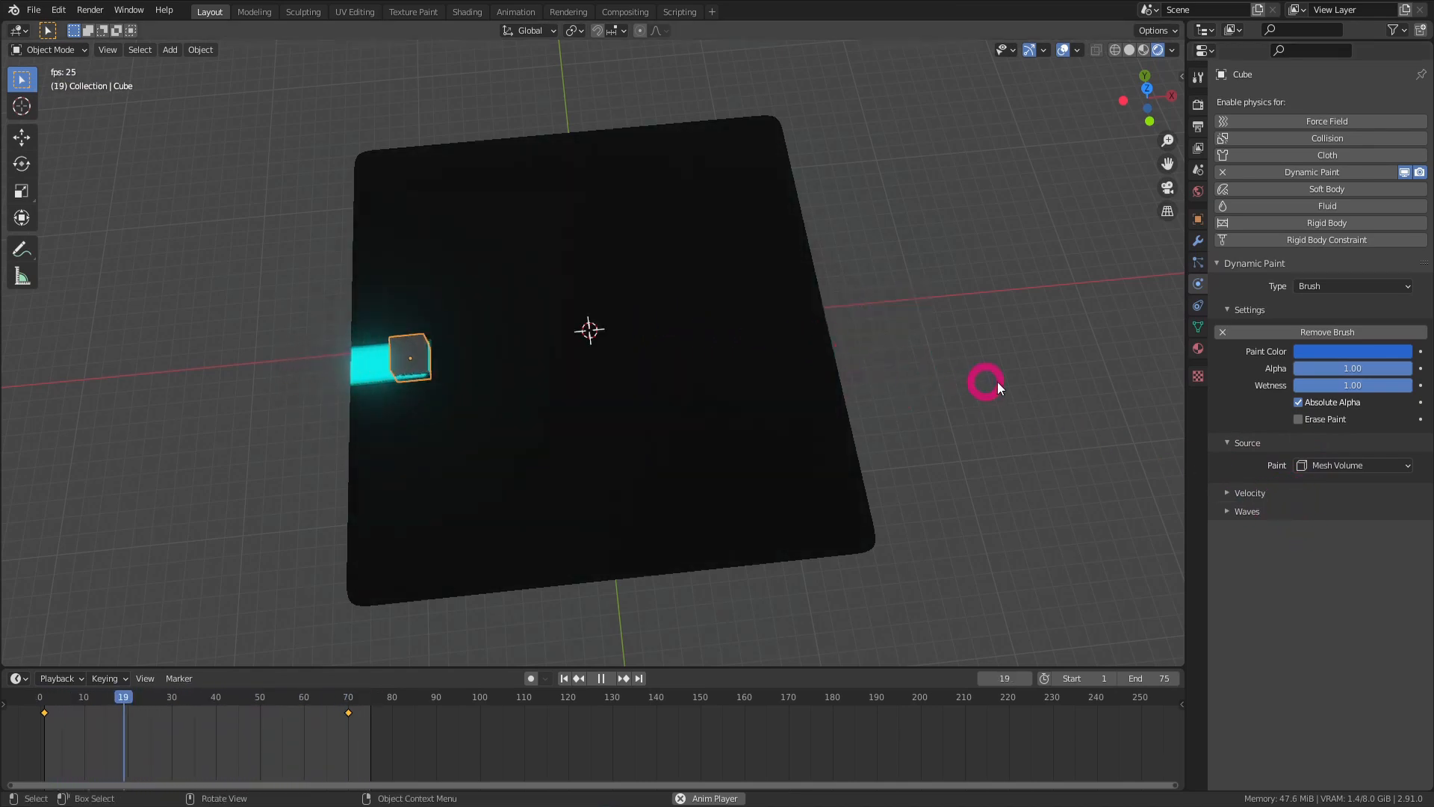
Select the grid and, in its canvas surface settings, turn off Dry and enable Dissolve.
{"action": "left_click", "coordinate": [805, 390]}
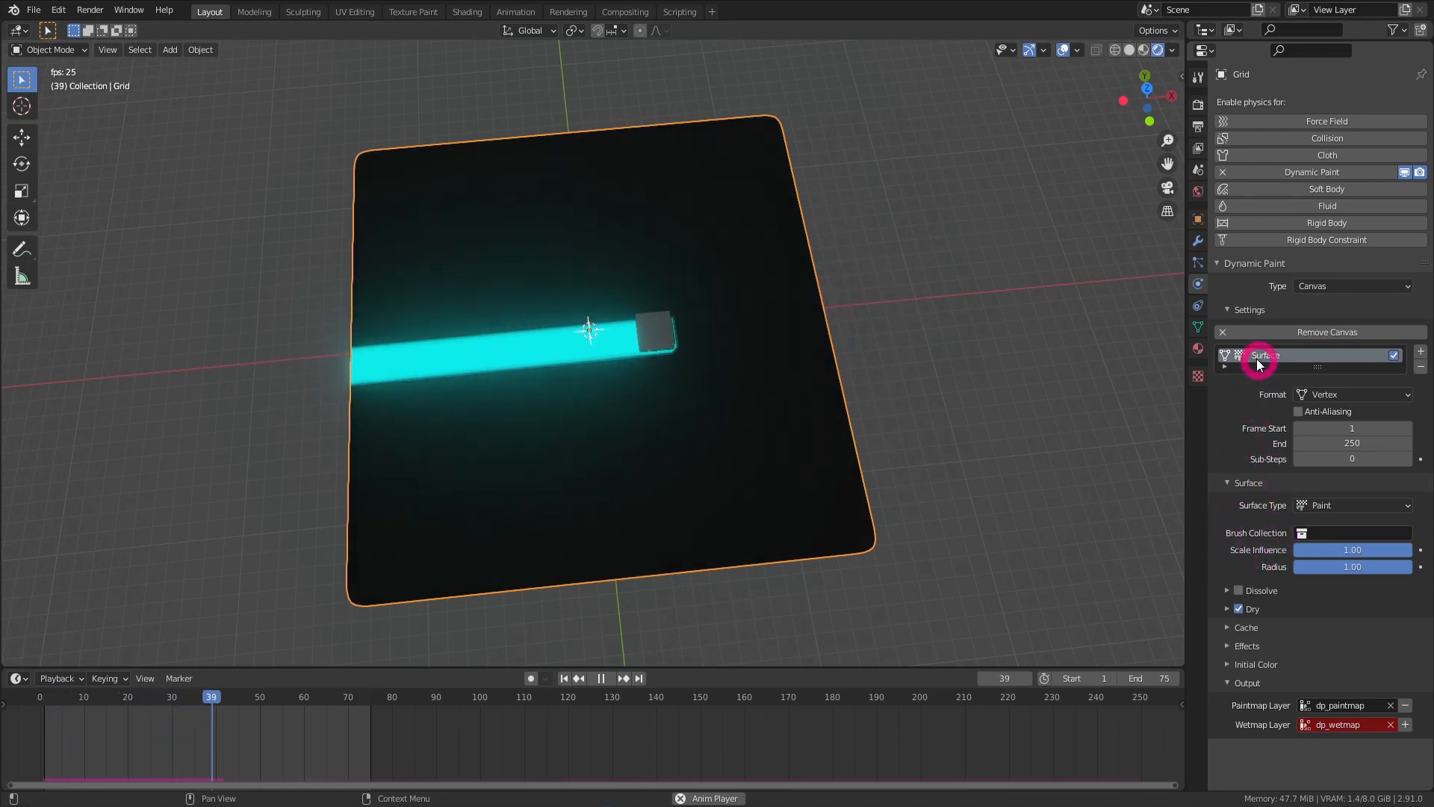
{"action": "left_click", "coordinate": [1239, 609]}
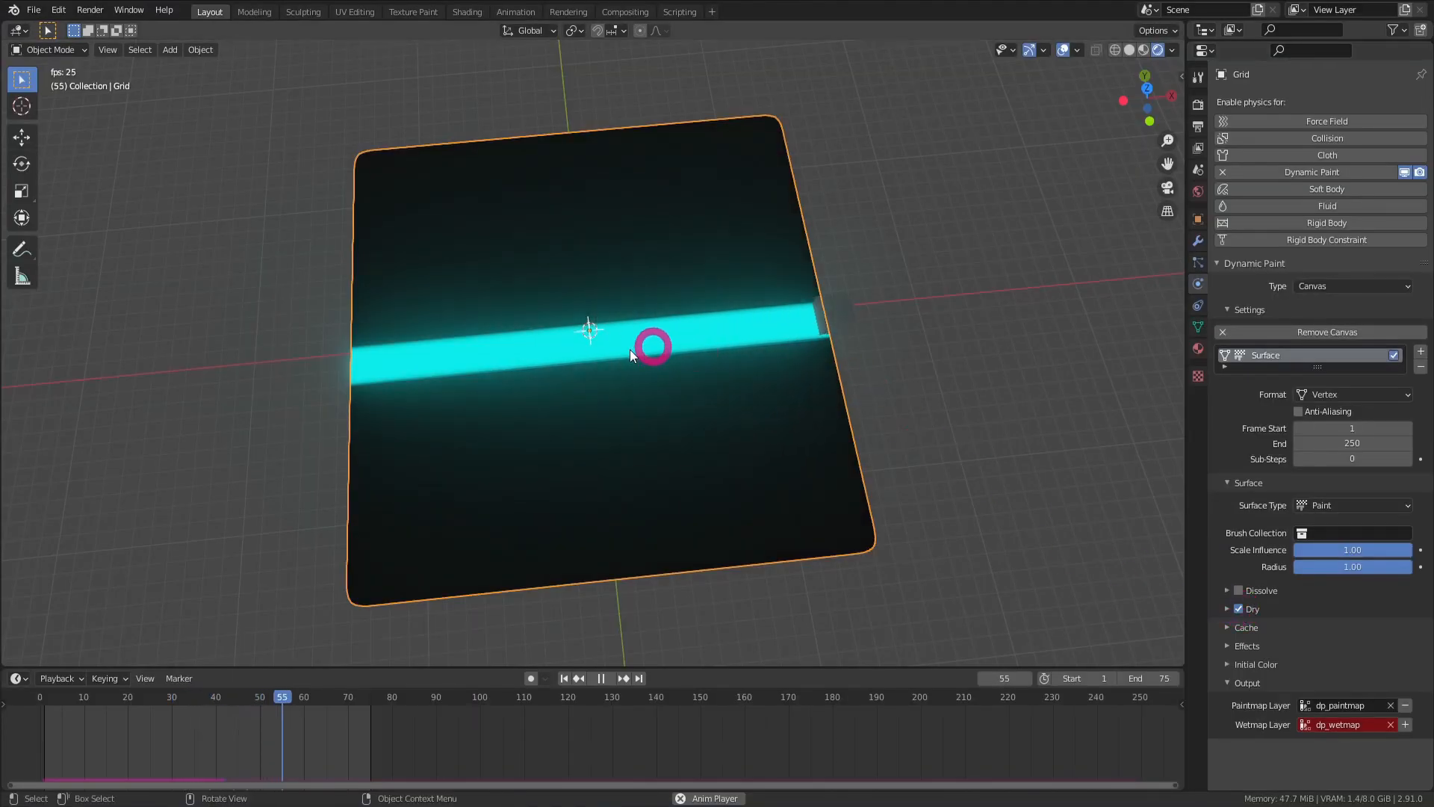
{"action": "left_click", "coordinate": [1239, 609]}
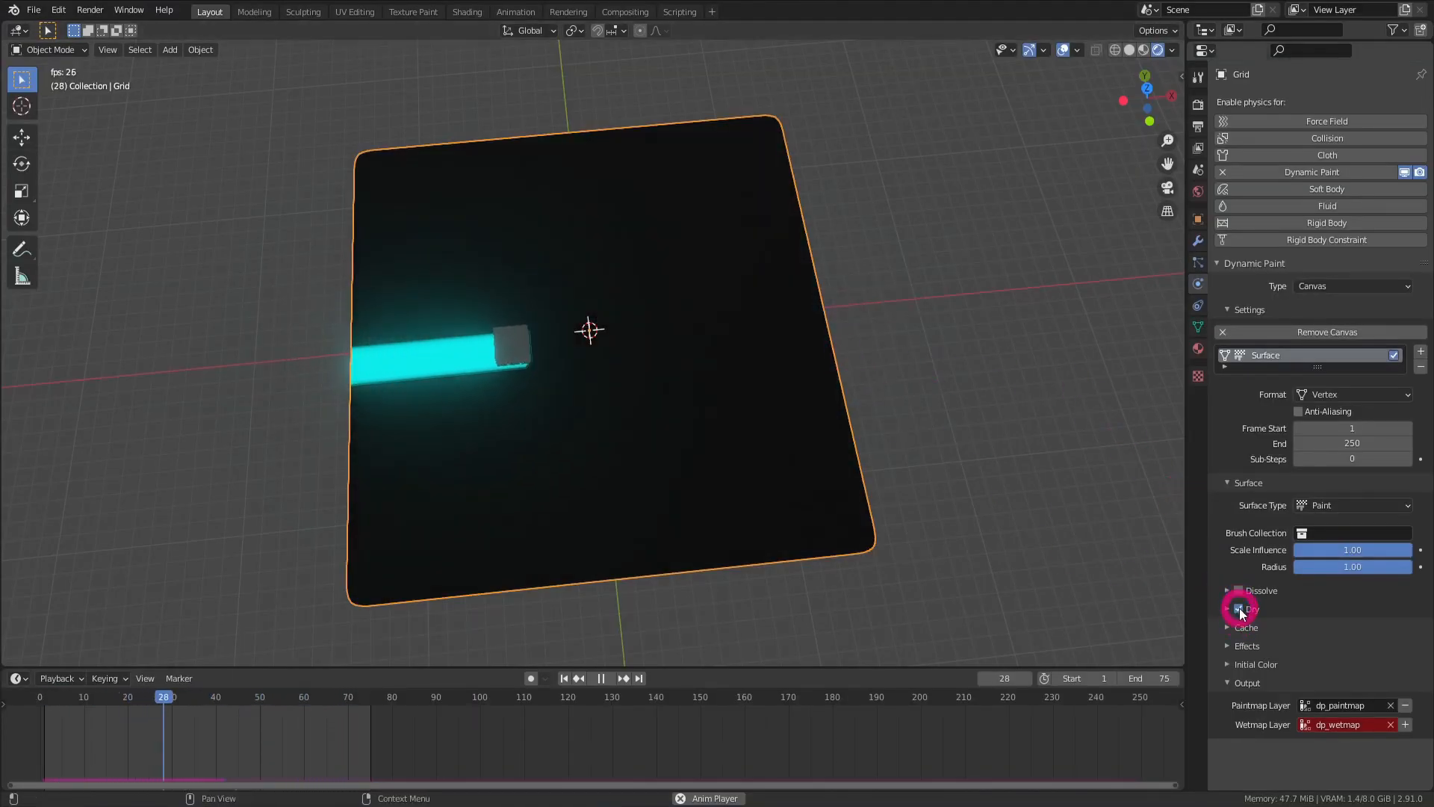
{"action": "left_click", "coordinate": [1239, 590]}
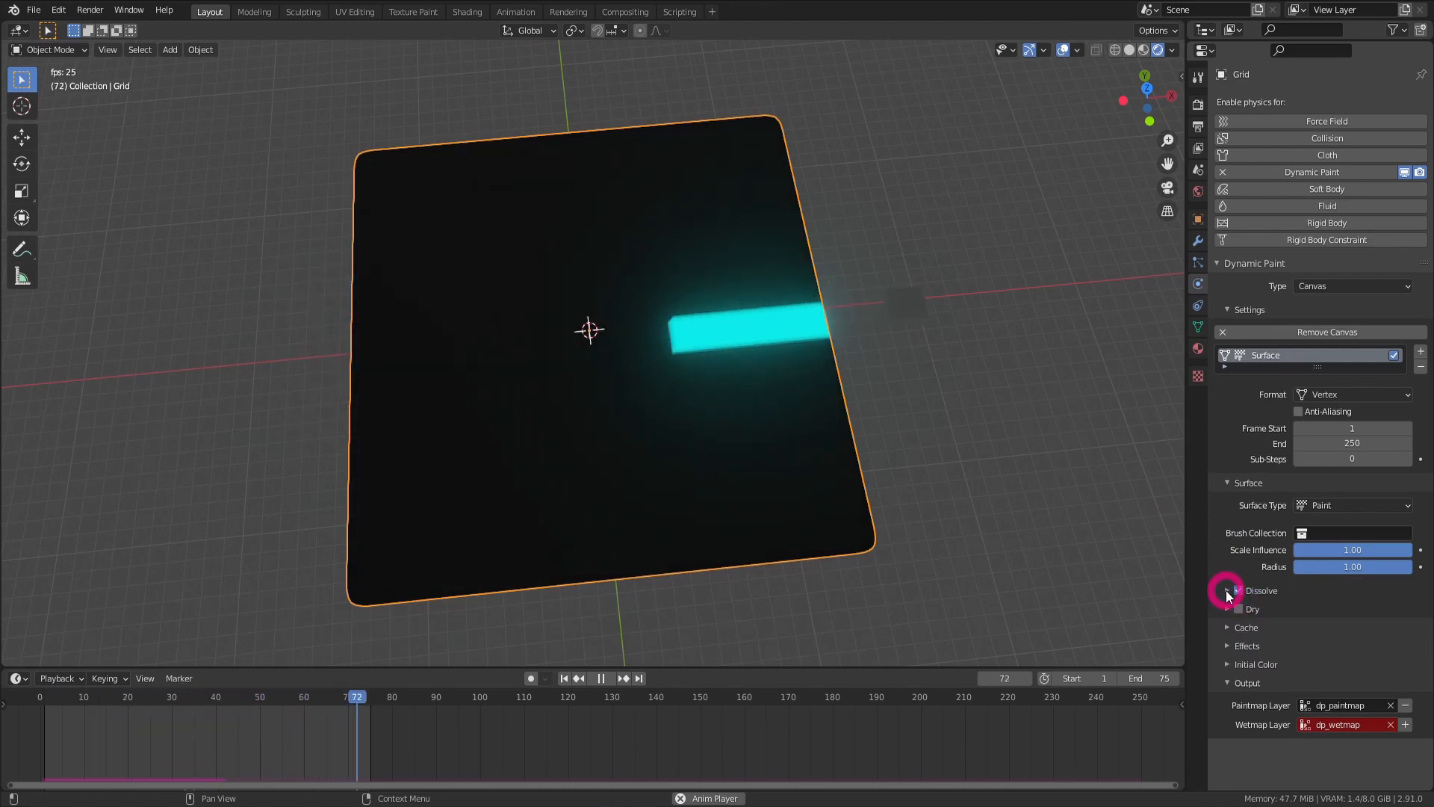
{"action": "left_click", "coordinate": [1226, 590]}
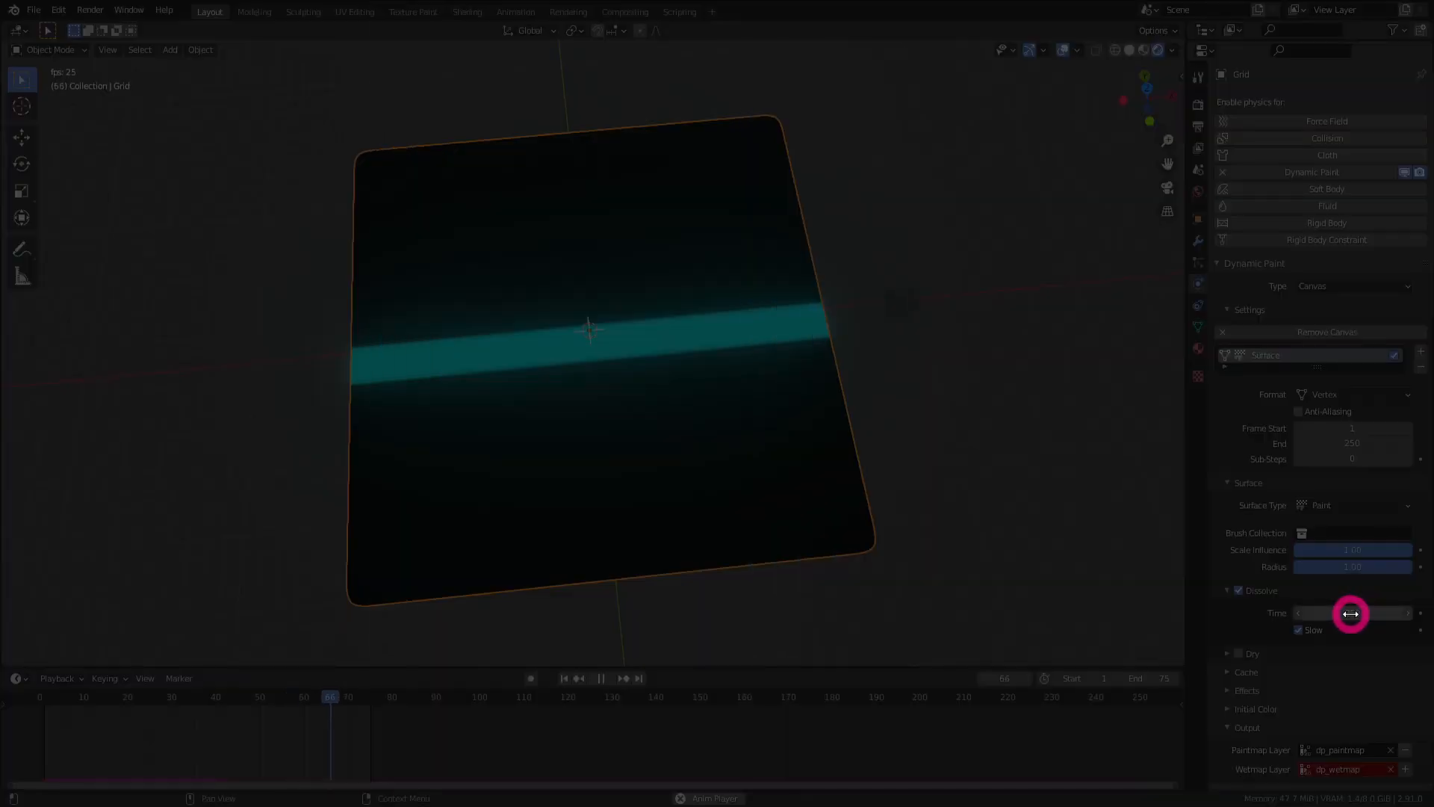
Try the dissolve without Slow at times of 3 and 10, and turn Slow back on.
{"action": "left_click", "coordinate": [1350, 614]}
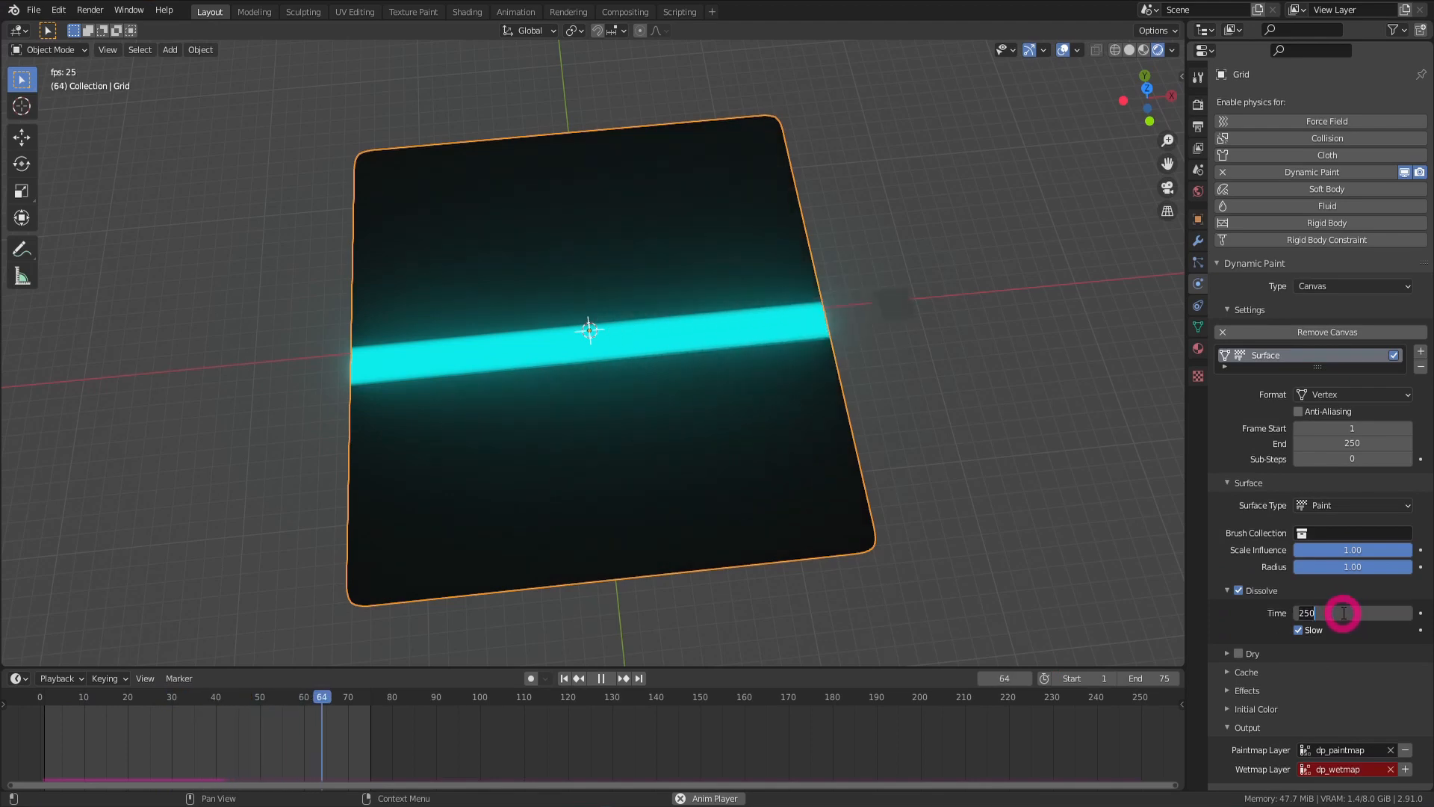
{"action": "key", "text": "Return"}
{"action": "left_click", "coordinate": [1300, 629]}
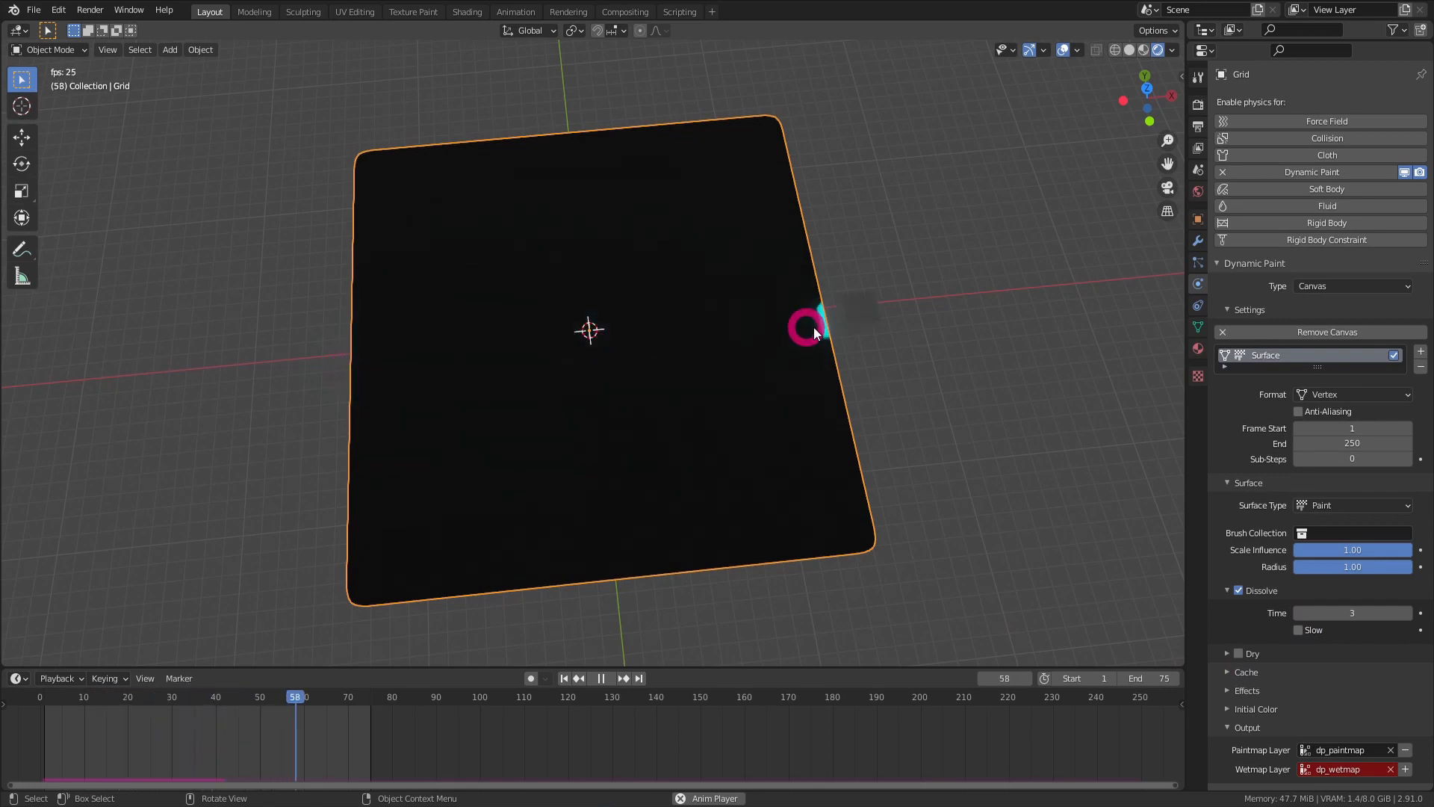
{"action": "type", "text": "10"}
{"action": "key", "text": "Return"}
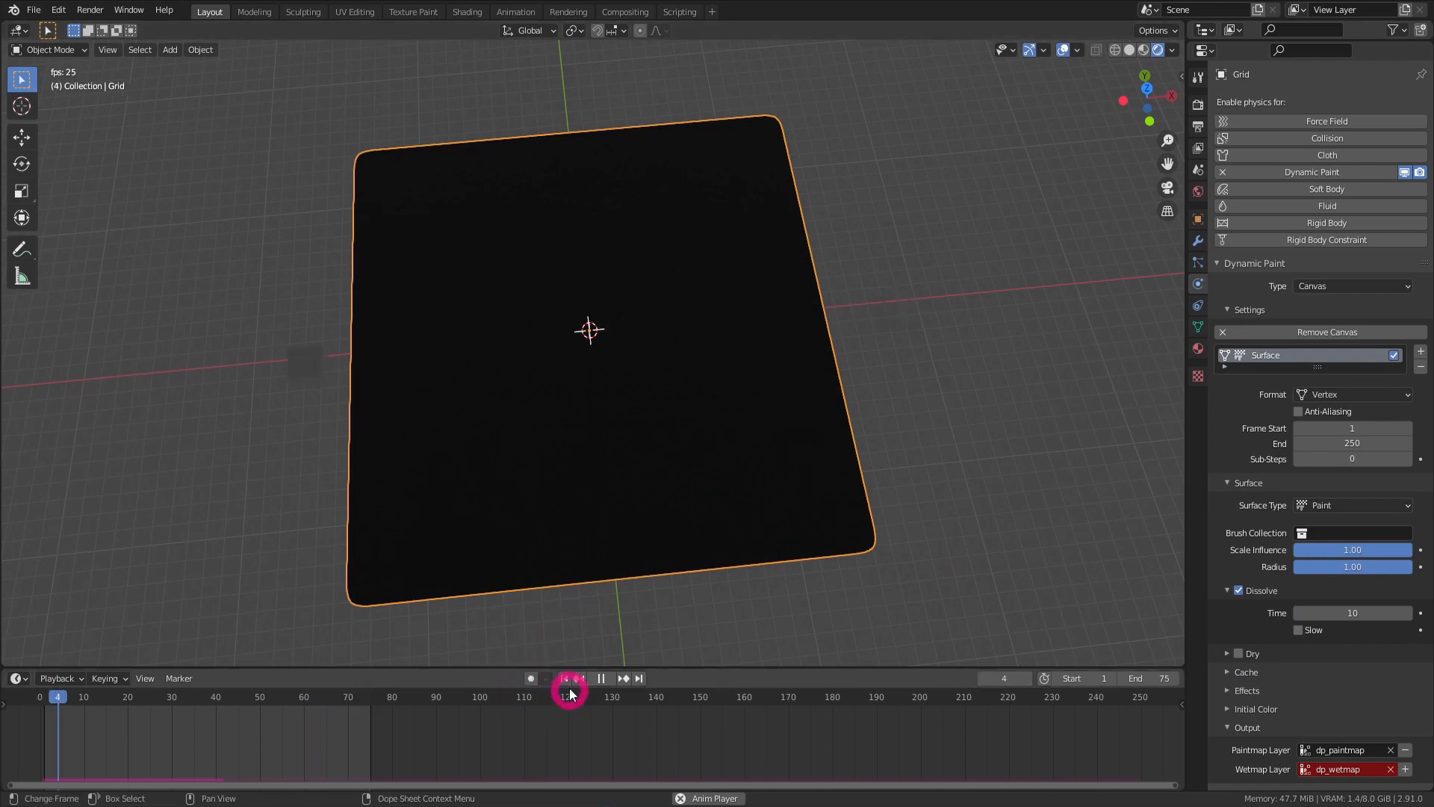
{"action": "left_click", "coordinate": [1300, 630]}
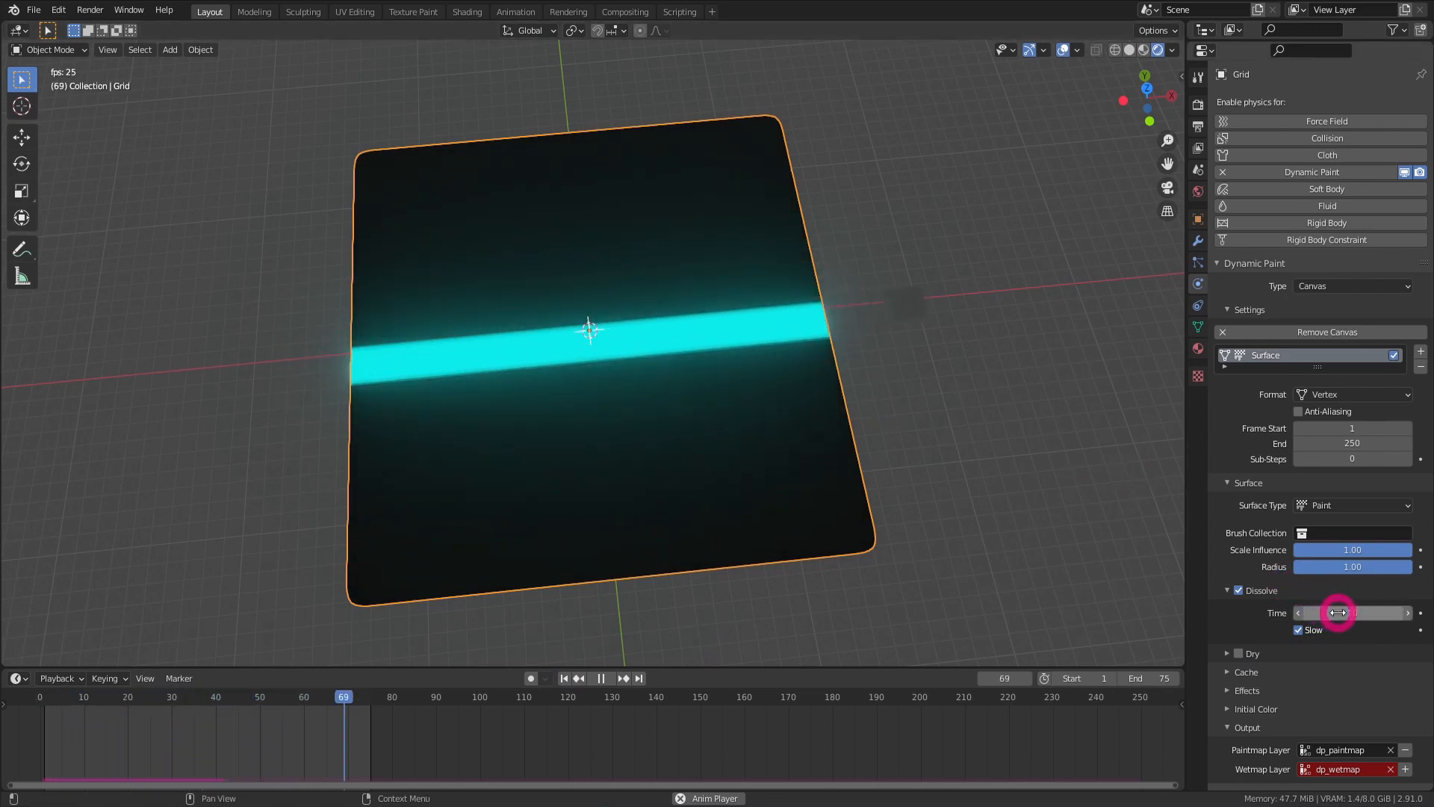
Set the Dissolve time to 2 and stop the animation playback.
{"action": "left_click", "coordinate": [1338, 613]}
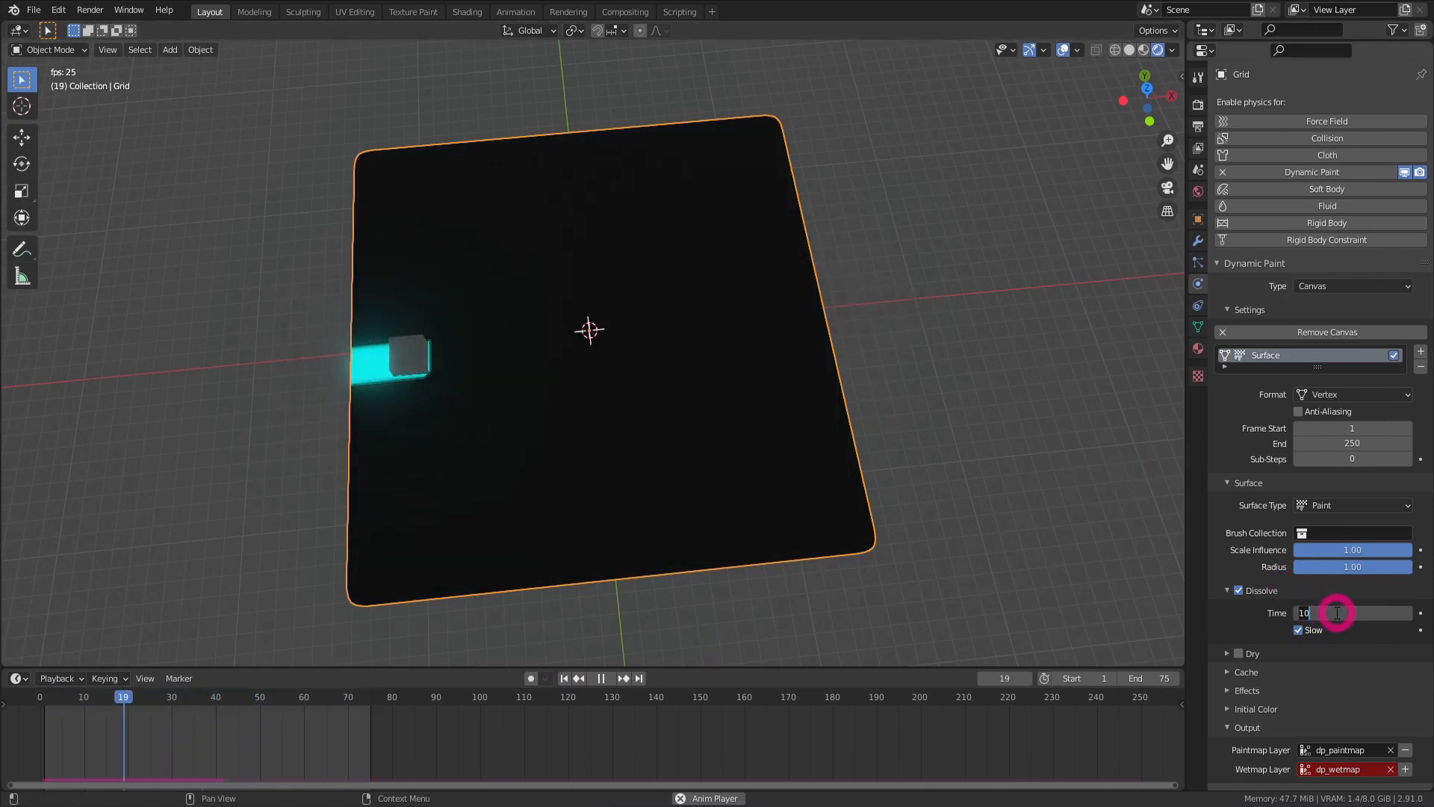
{"action": "type", "text": "2"}
{"action": "left_click", "coordinate": [1254, 619]}
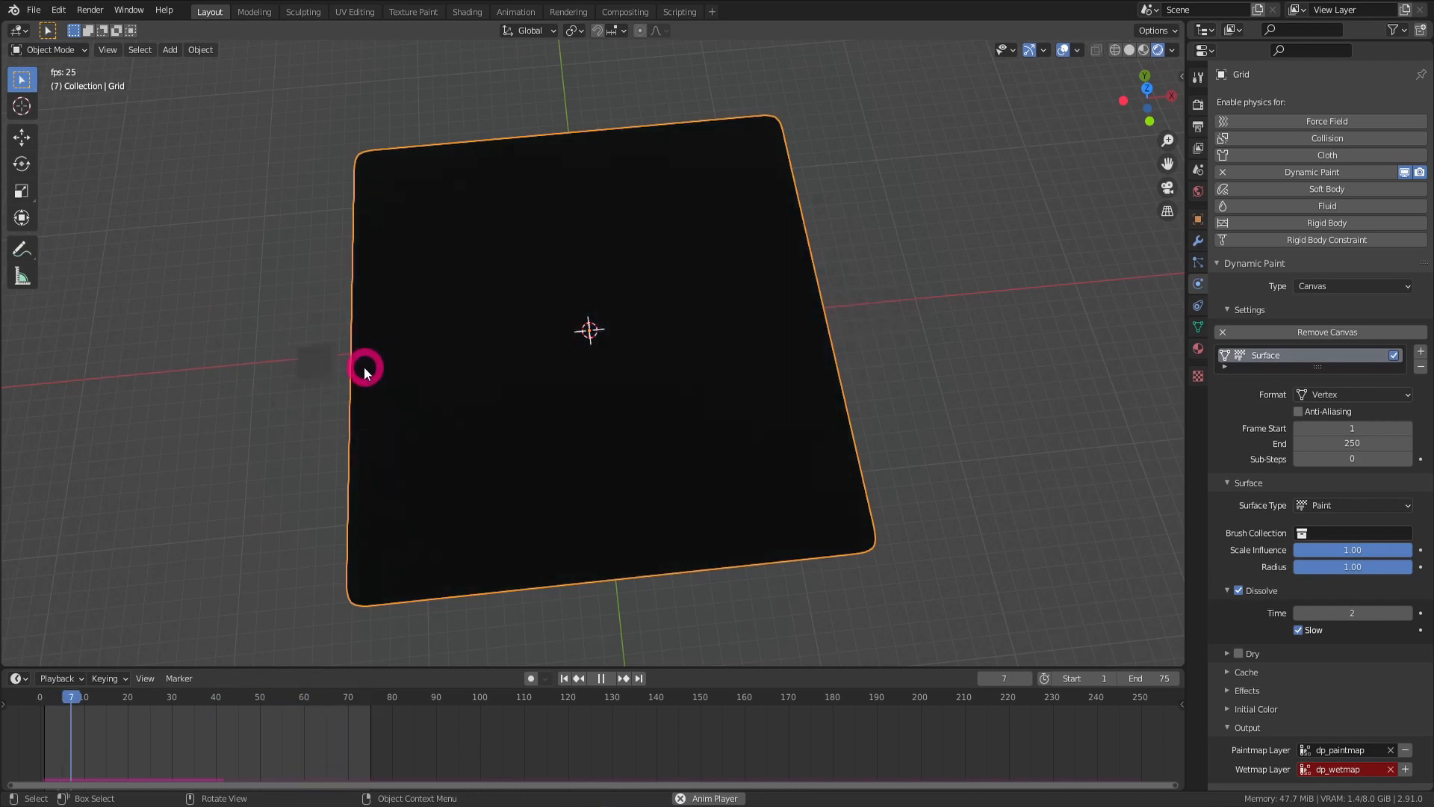
{"action": "key", "text": "space"}
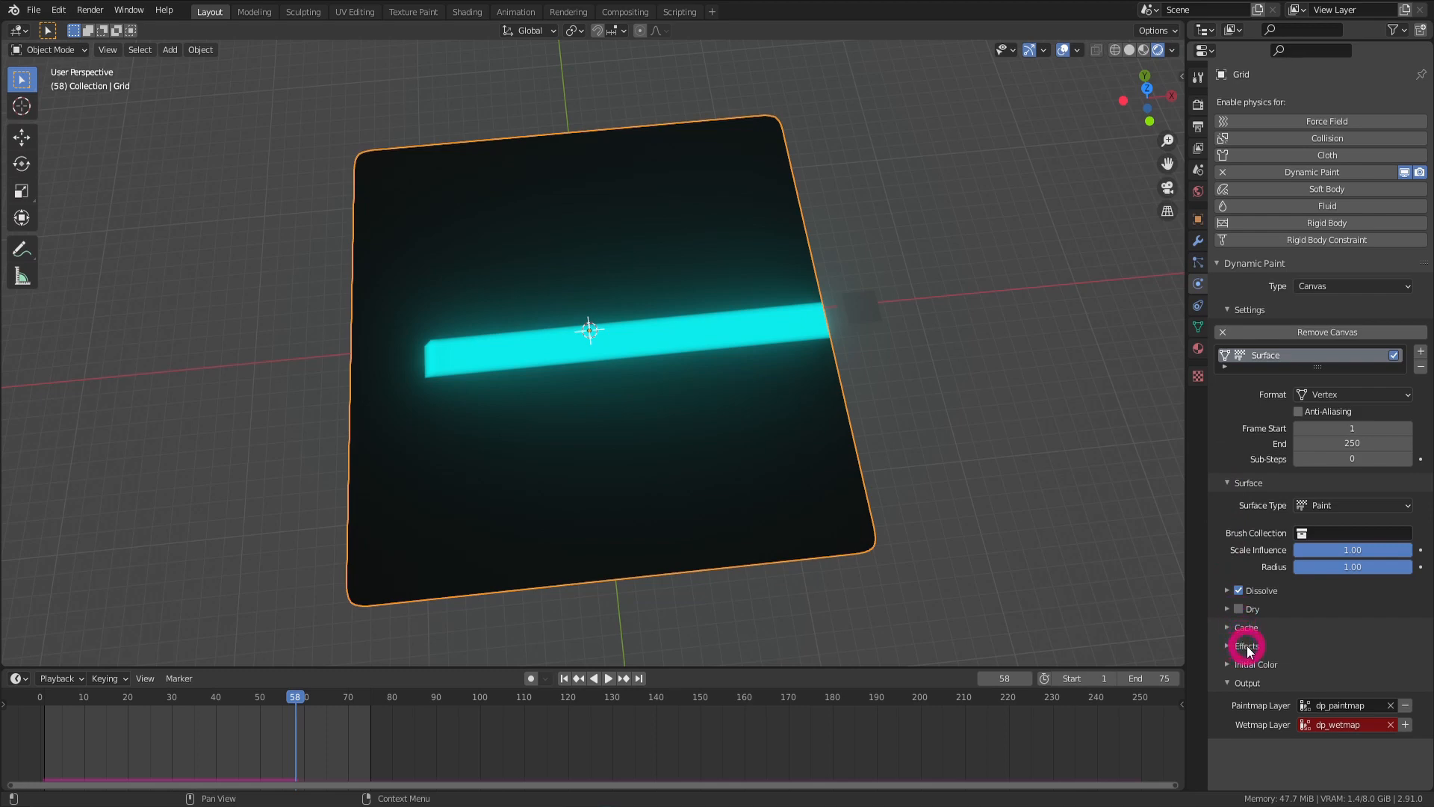
Play the animation from the start with the canvas's Spread effect at a speed of 2.93, and turn Spread off.
{"action": "scroll", "coordinate": [1295, 610], "scroll_direction": "down", "scroll_amount": 1}
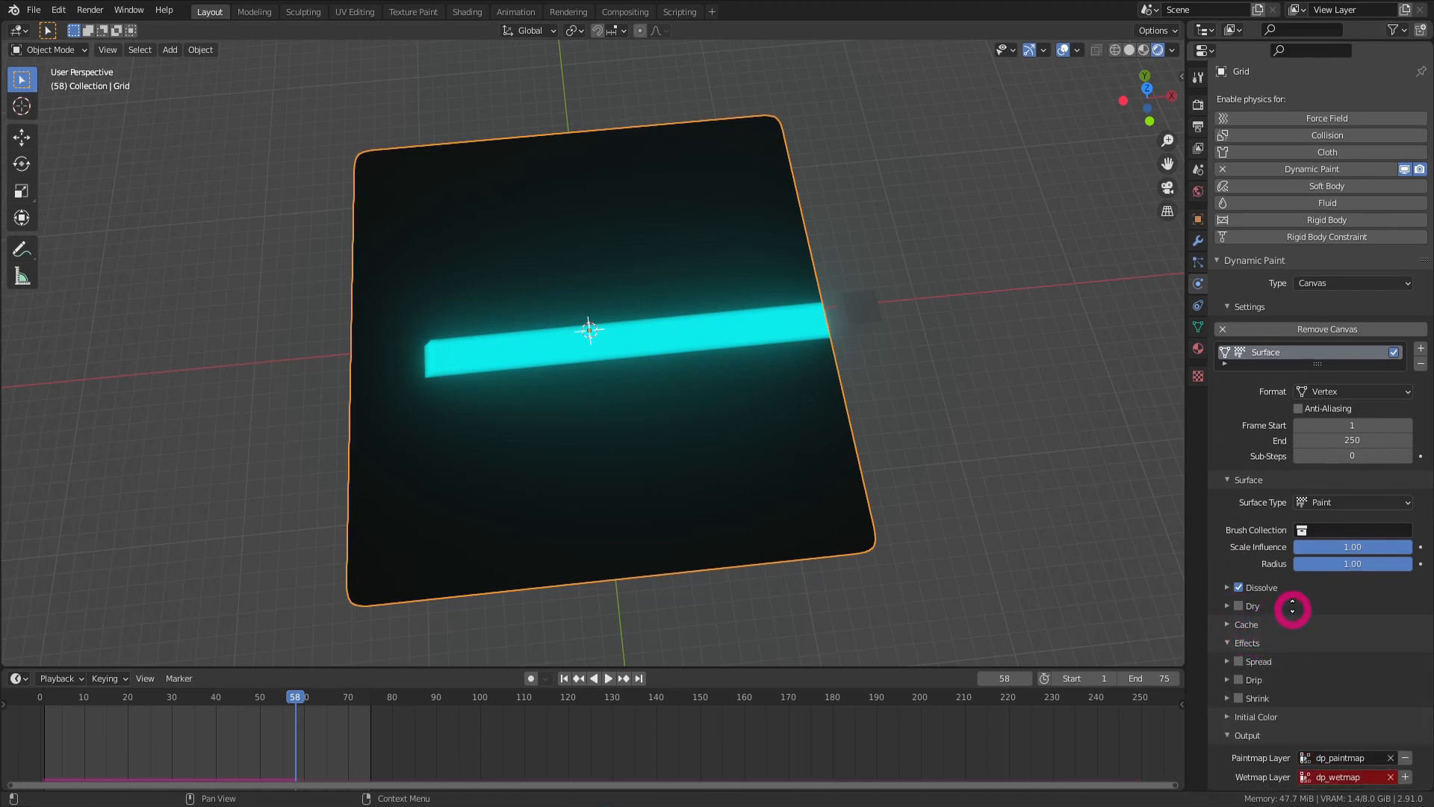
{"action": "left_click", "coordinate": [566, 678]}
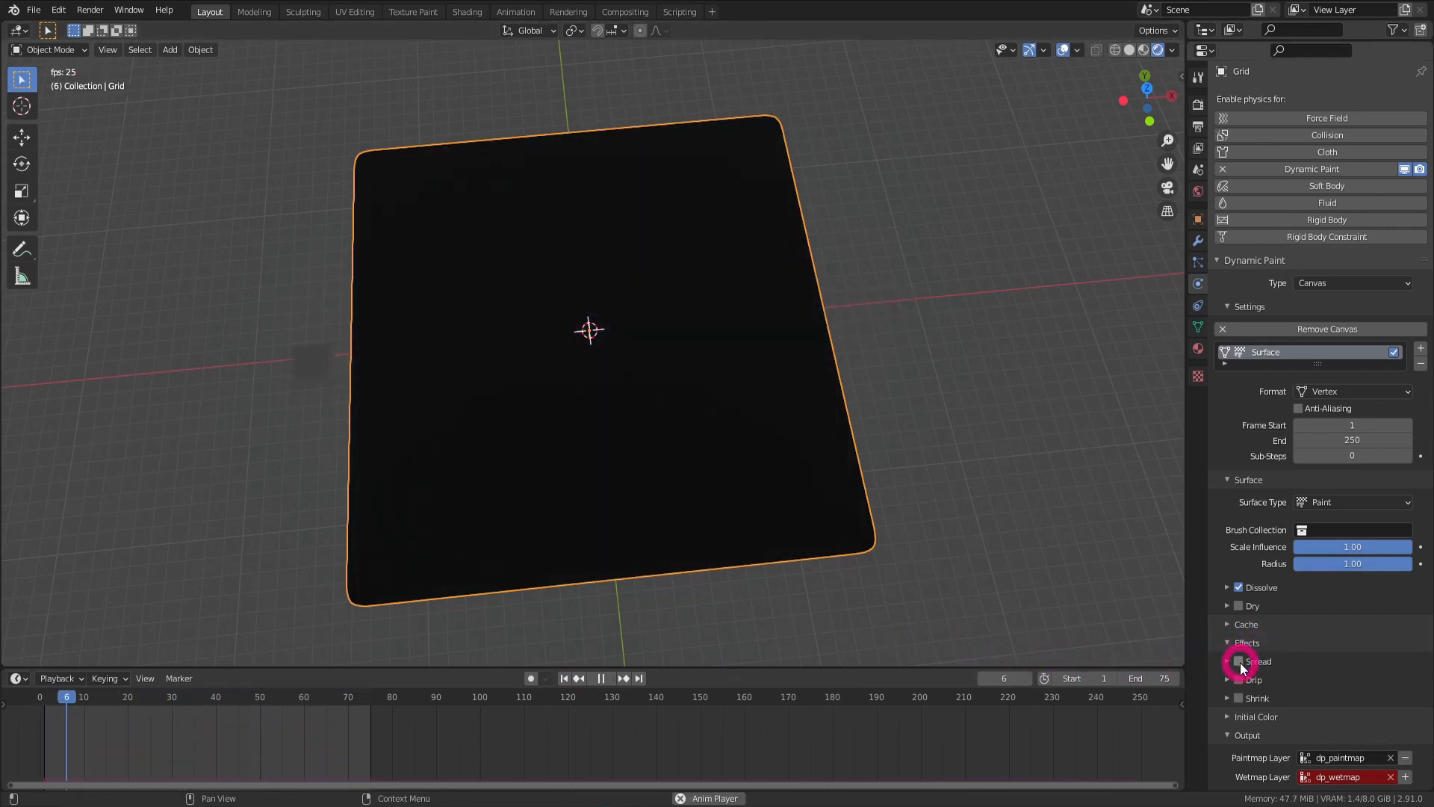
{"action": "left_click", "coordinate": [1239, 661]}
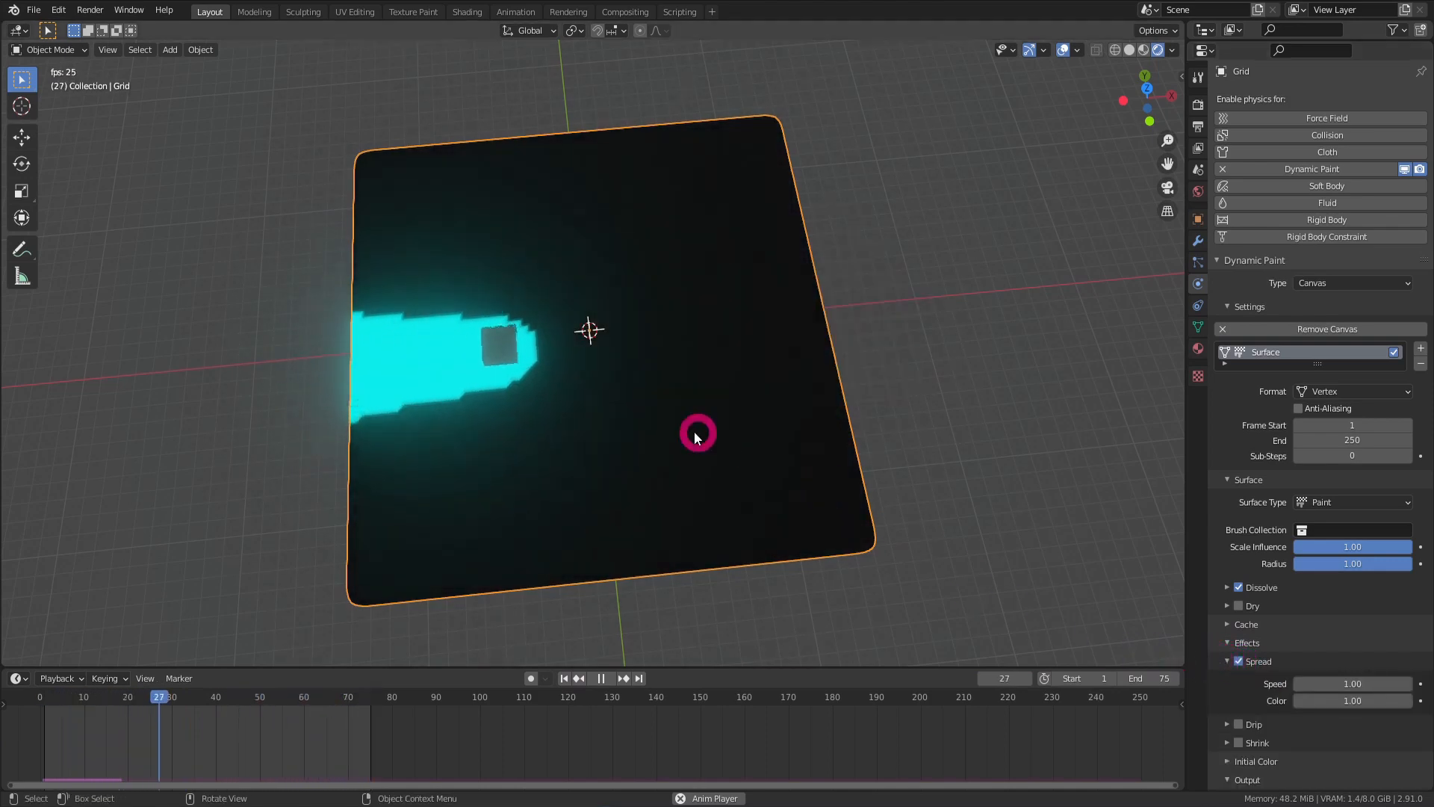
{"action": "left_click_drag", "start_coordinate": [1329, 684], "coordinate": [1430, 688]}
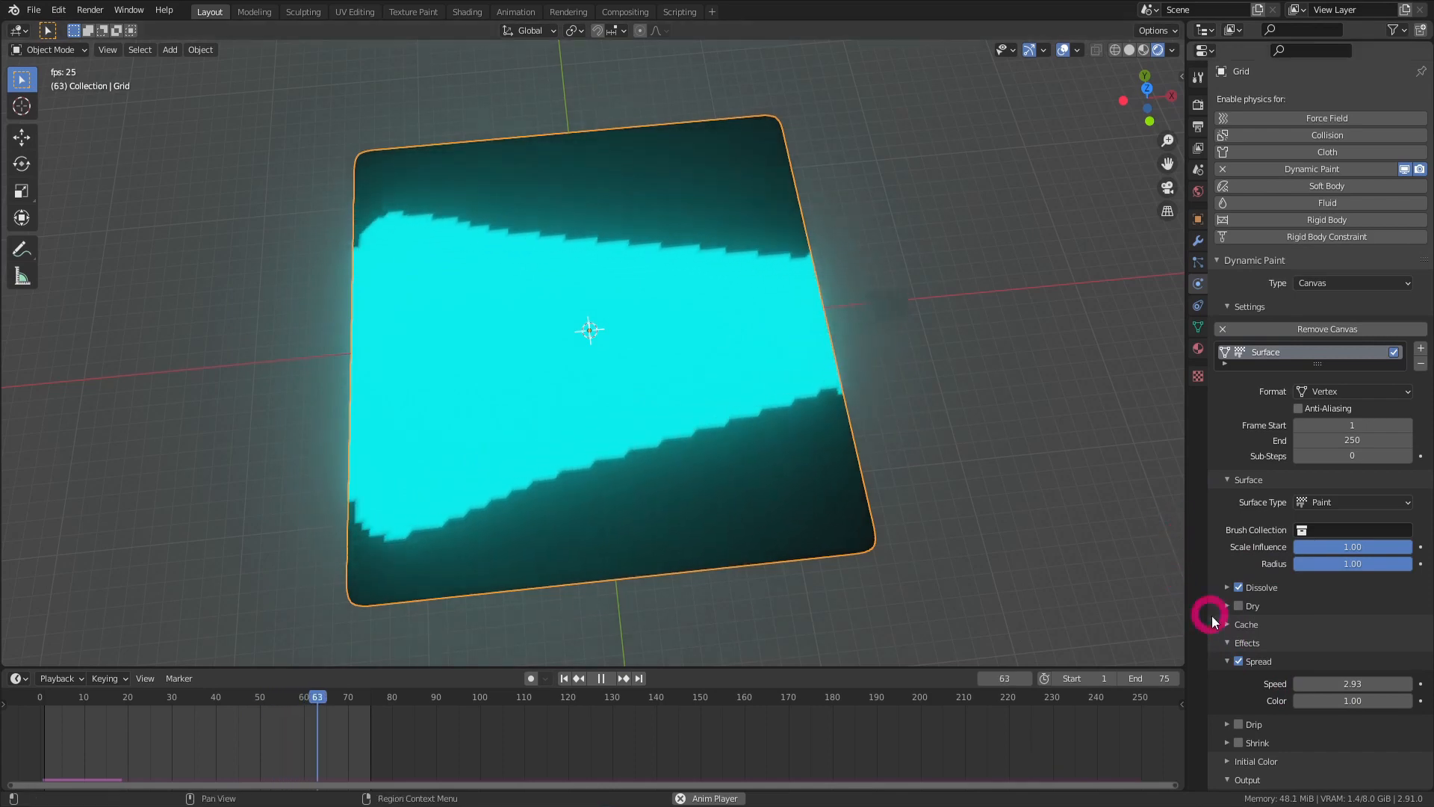
{"action": "scroll", "coordinate": [1235, 625], "scroll_direction": "down", "scroll_amount": 2}
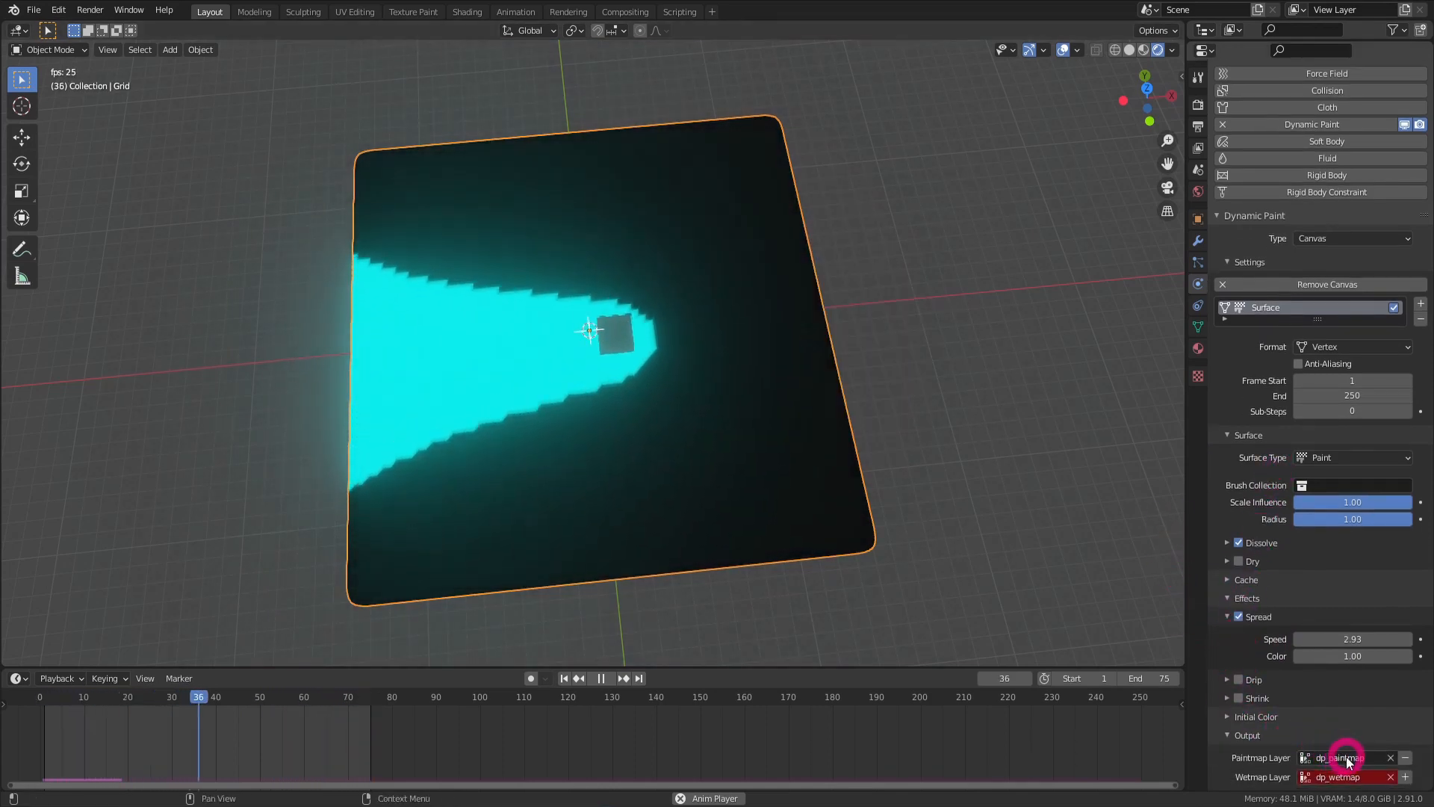
{"action": "scroll", "coordinate": [1284, 611], "scroll_direction": "up", "scroll_amount": 2}
{"action": "left_click", "coordinate": [811, 493]}
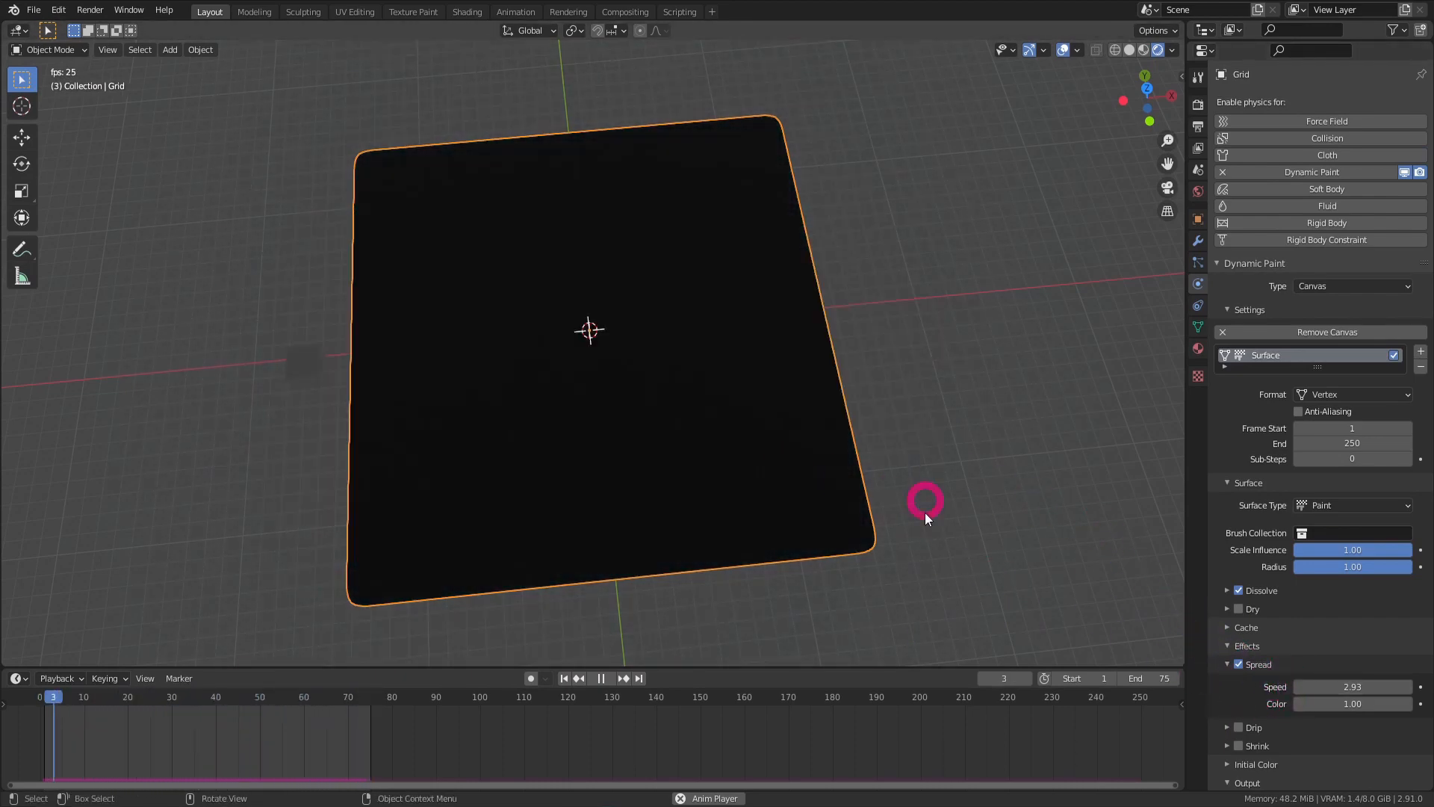
{"action": "scroll", "coordinate": [1286, 678], "scroll_direction": "down", "scroll_amount": 2}
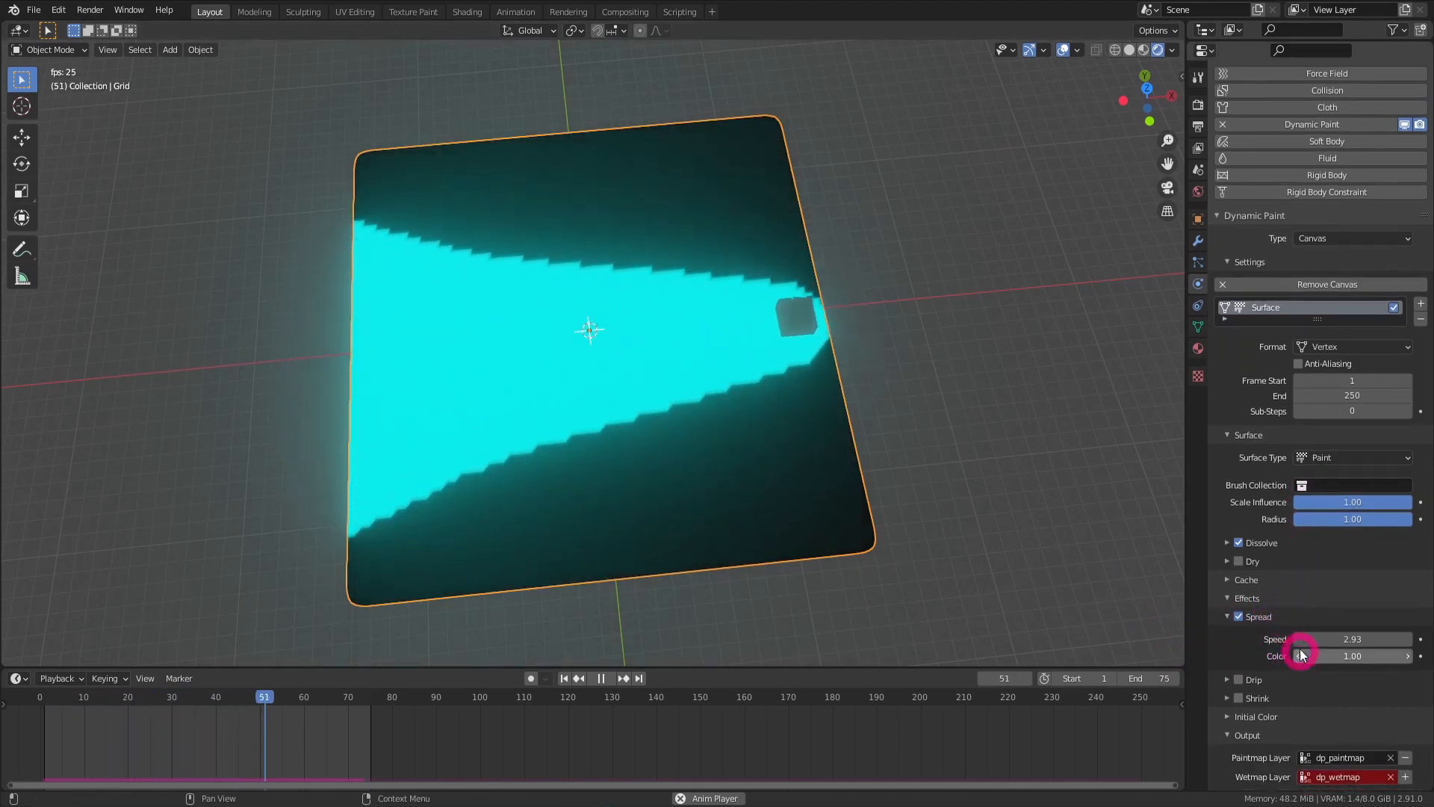
{"action": "left_click", "coordinate": [1239, 618]}
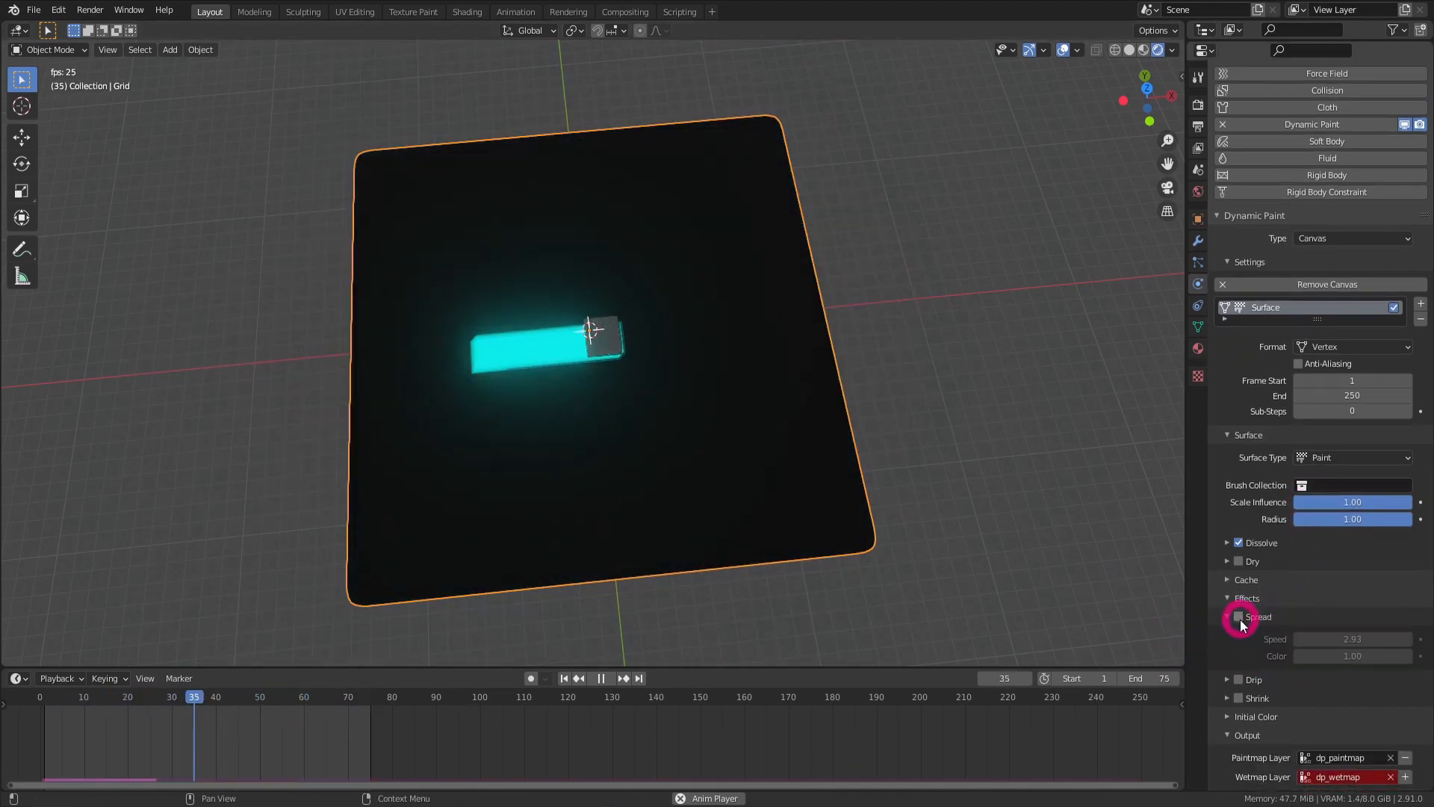
Try the canvas's Shrink effect at a speed of 1.81, and turn it off.
{"action": "left_click", "coordinate": [1239, 699]}
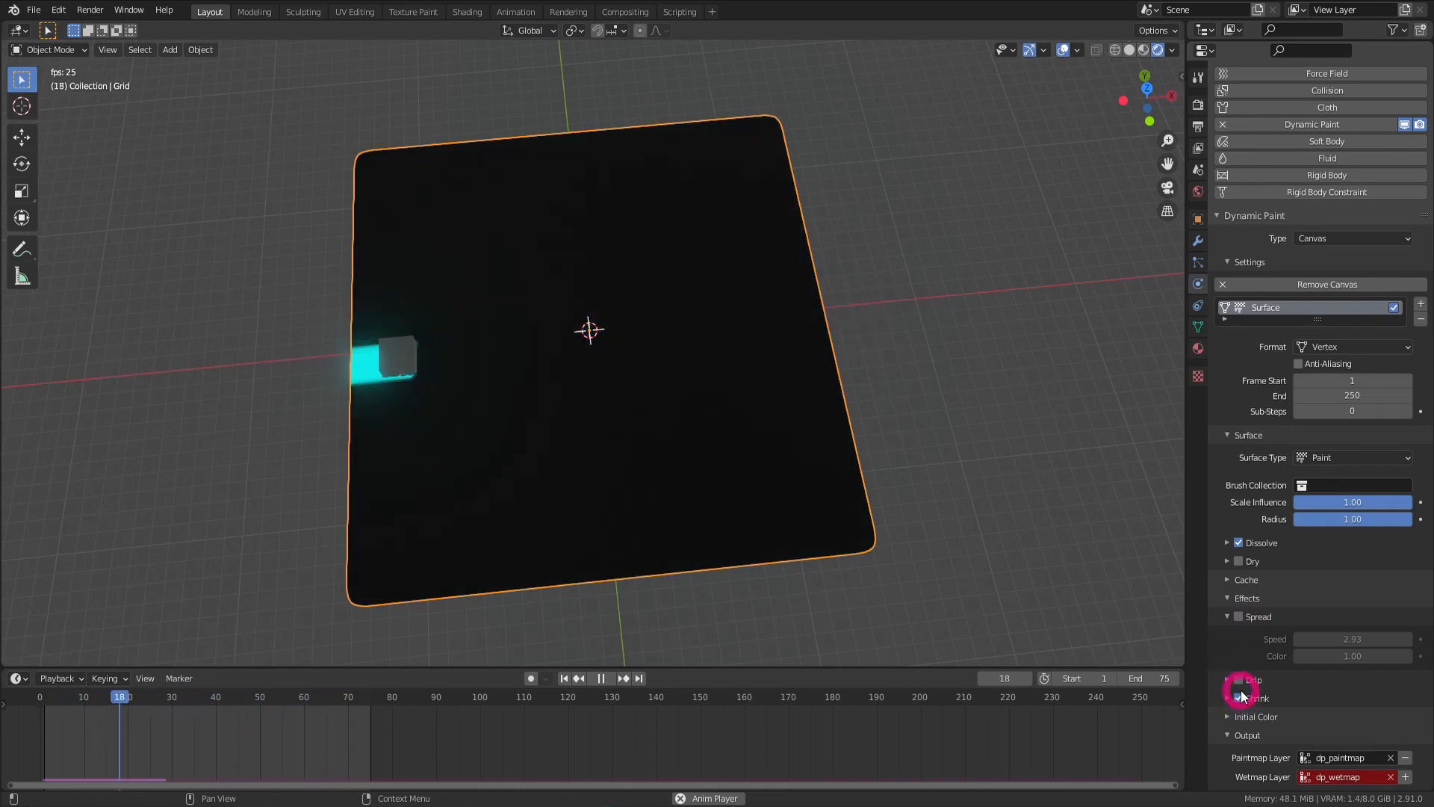
{"action": "left_click", "coordinate": [1237, 695]}
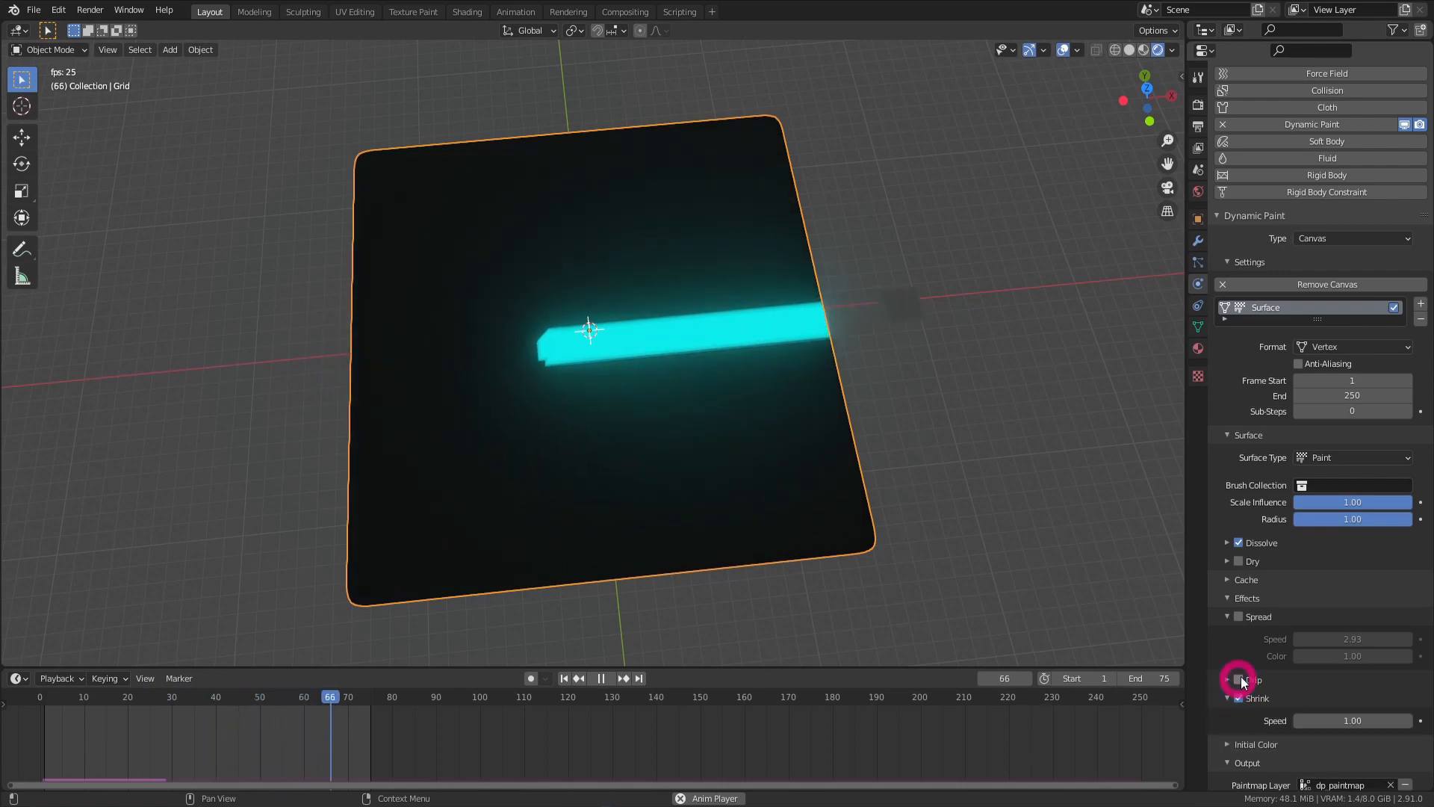
{"action": "left_click_drag", "start_coordinate": [1317, 720], "coordinate": [1374, 725]}
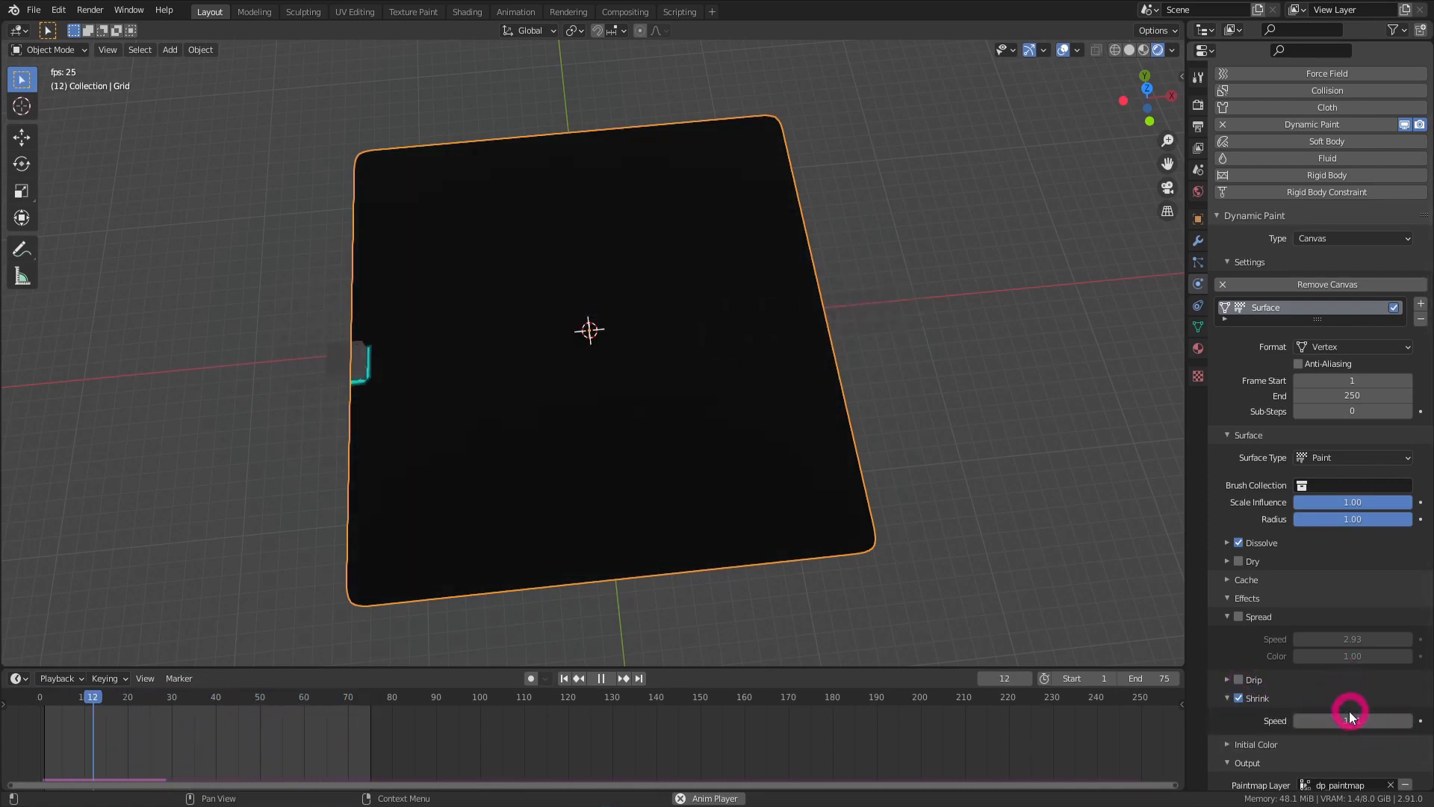
{"action": "left_click", "coordinate": [1238, 700]}
Enable the canvas's Drip effect and add a Turbulence force field to the scene.
{"action": "left_click", "coordinate": [1238, 679]}
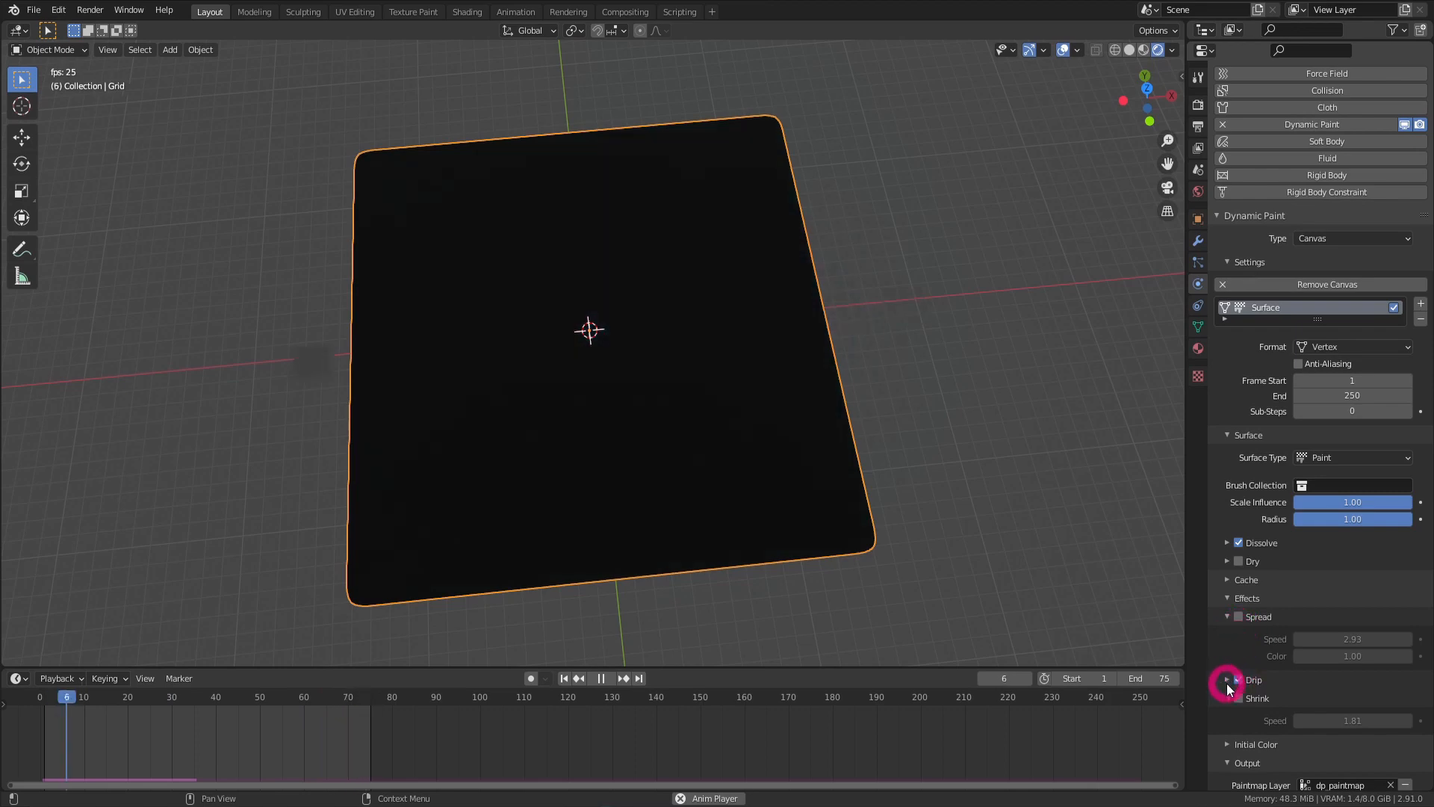
{"action": "left_click", "coordinate": [1226, 680]}
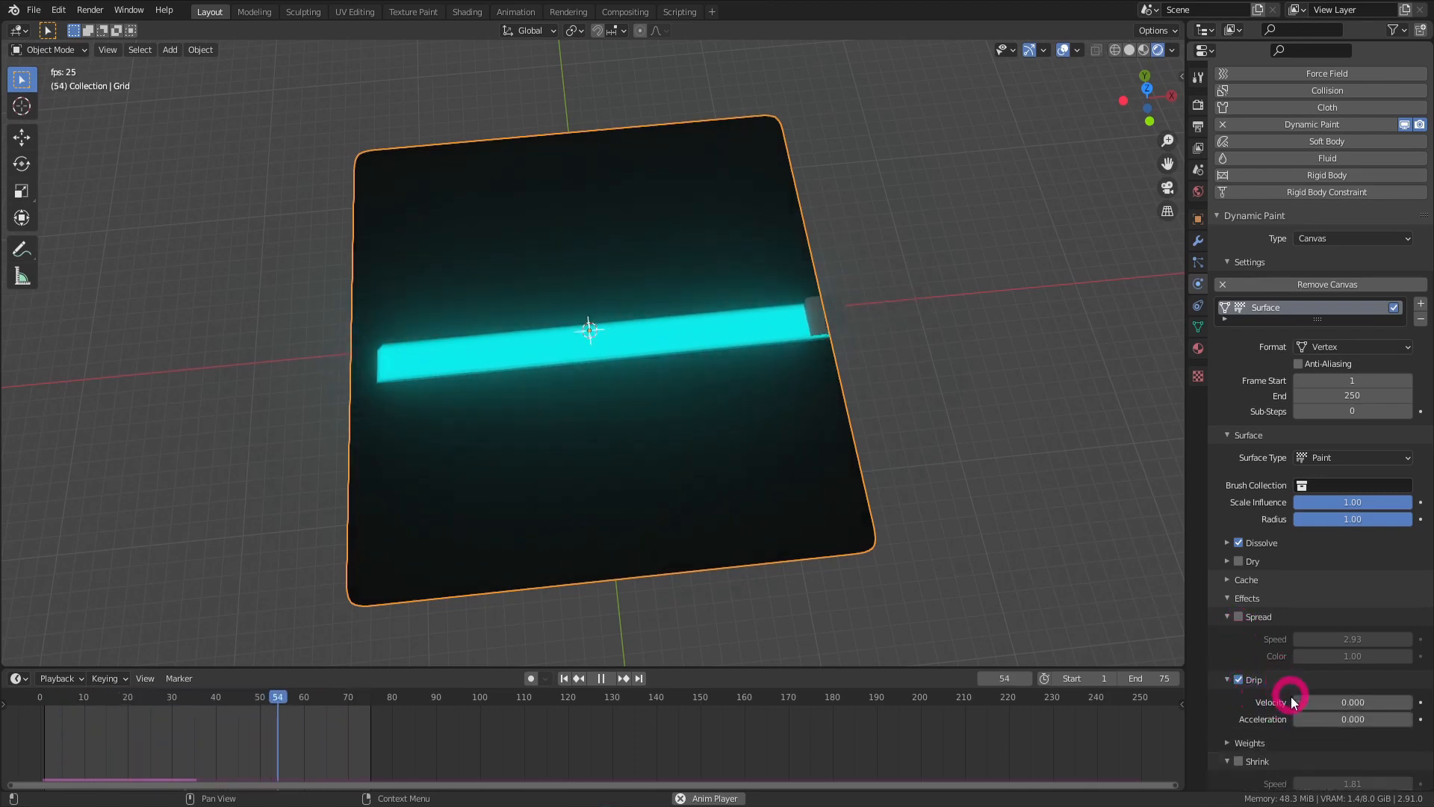
{"action": "key", "text": "shift+a"}
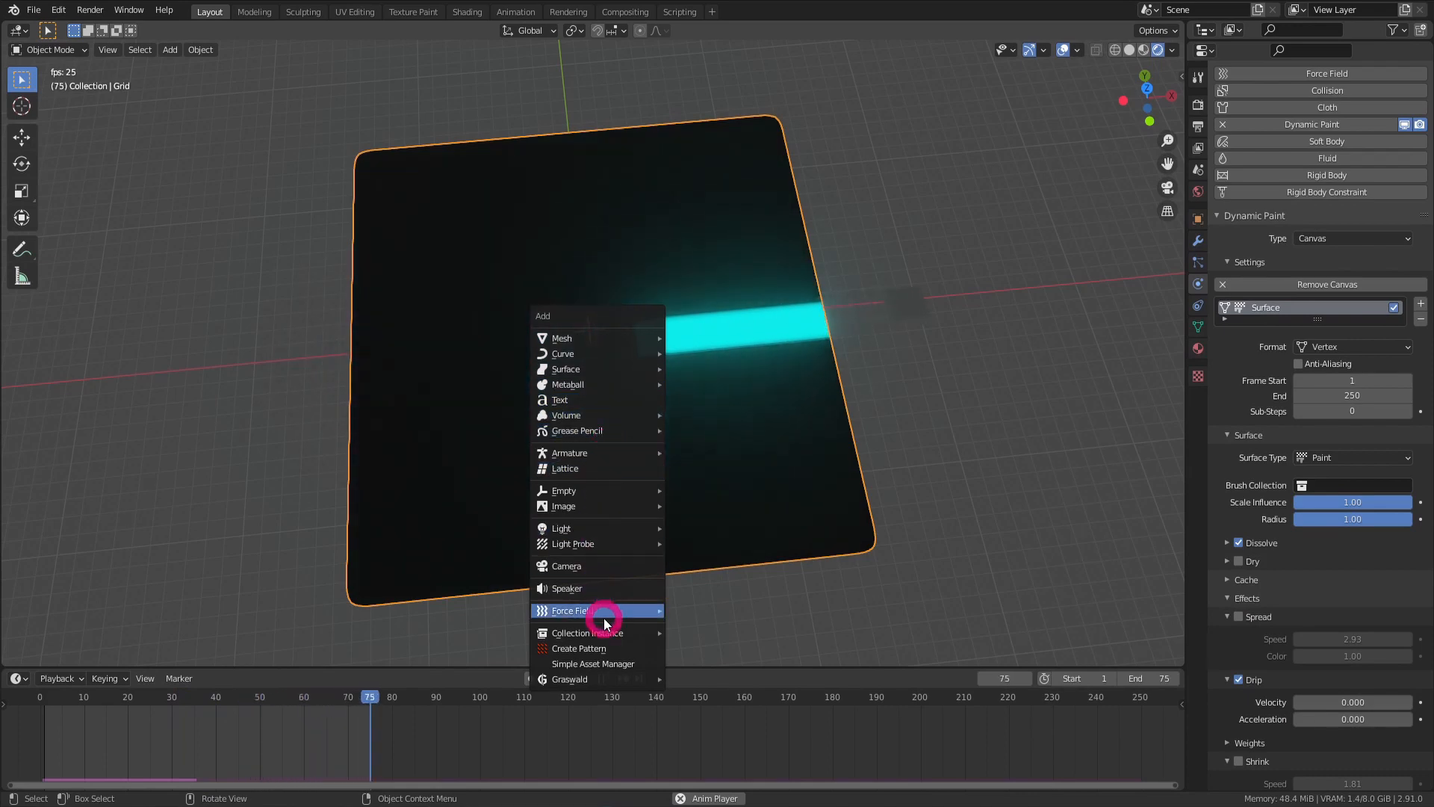
{"action": "mouse_move", "coordinate": [604, 612]}
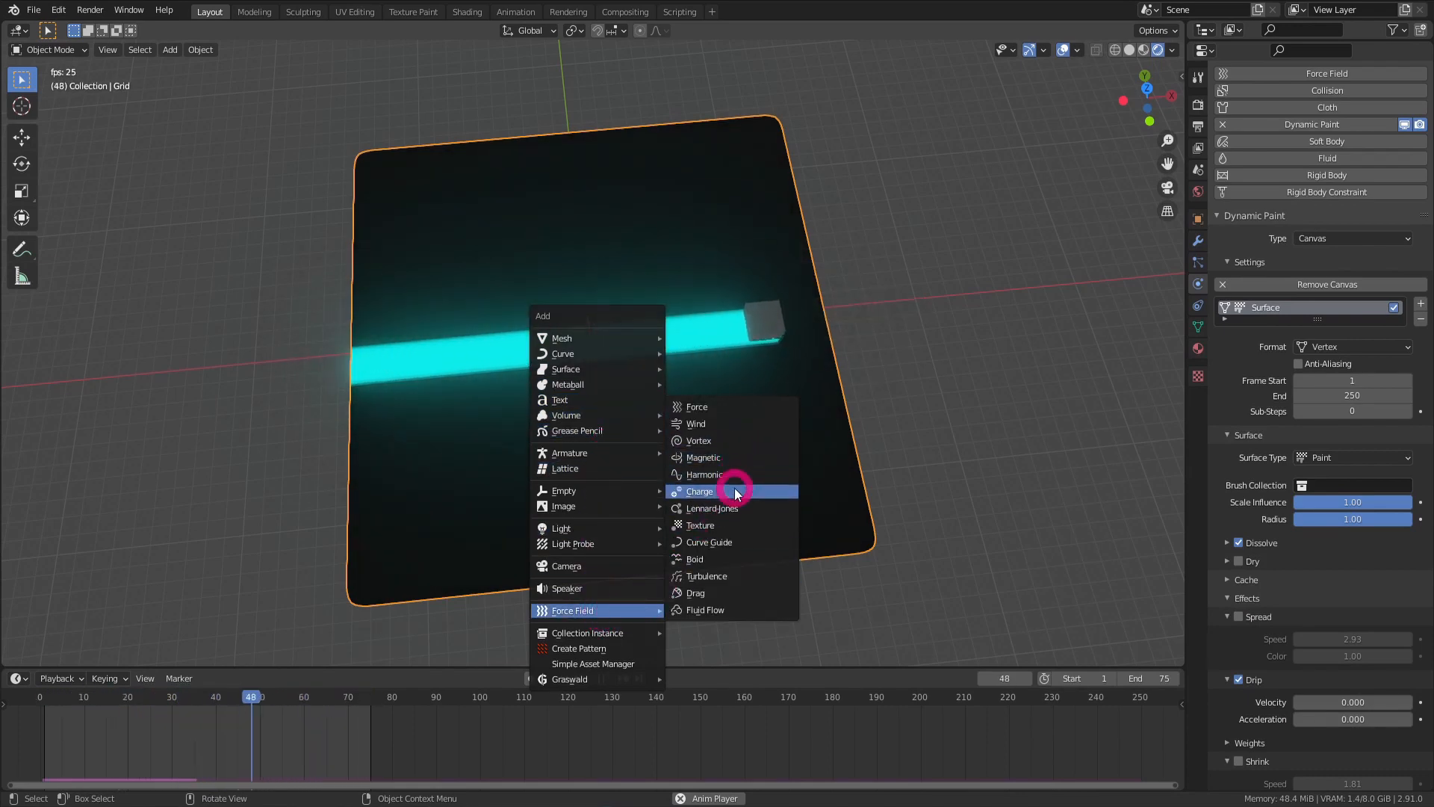
{"action": "left_click", "coordinate": [726, 576]}
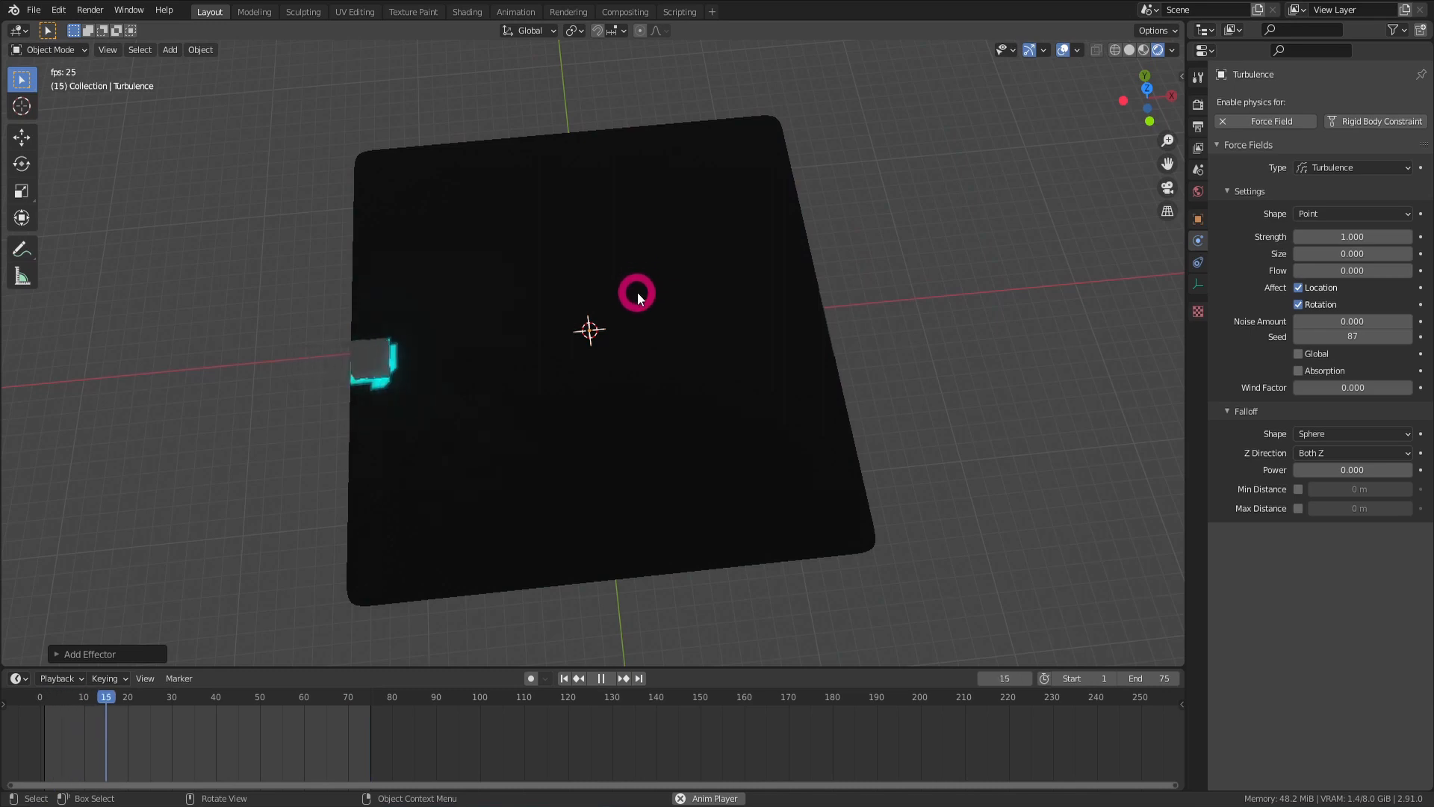
Set the Turbulence force field's strength to 25.
{"action": "left_click", "coordinate": [1359, 237]}
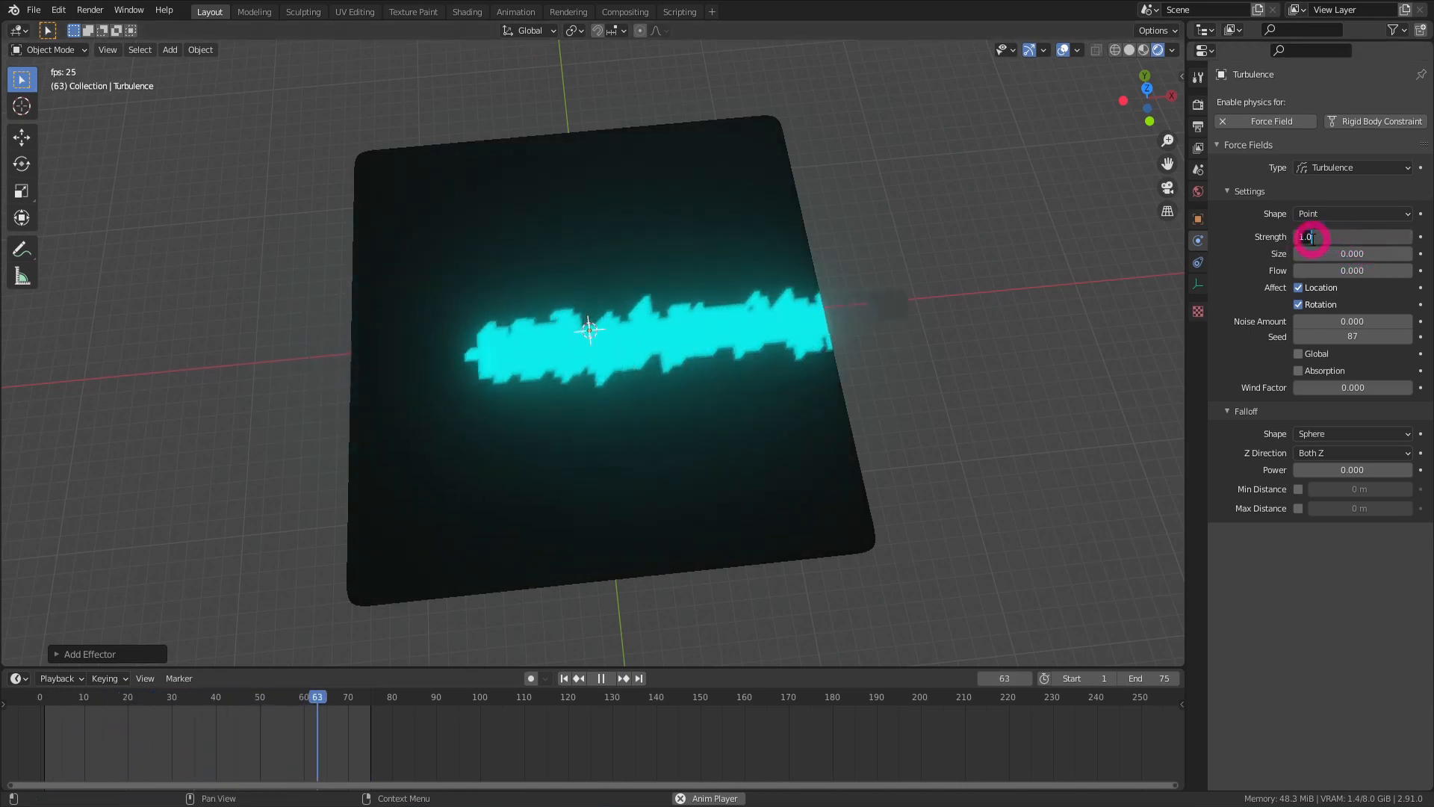
{"action": "type", "text": "25"}
{"action": "key", "text": "Return"}
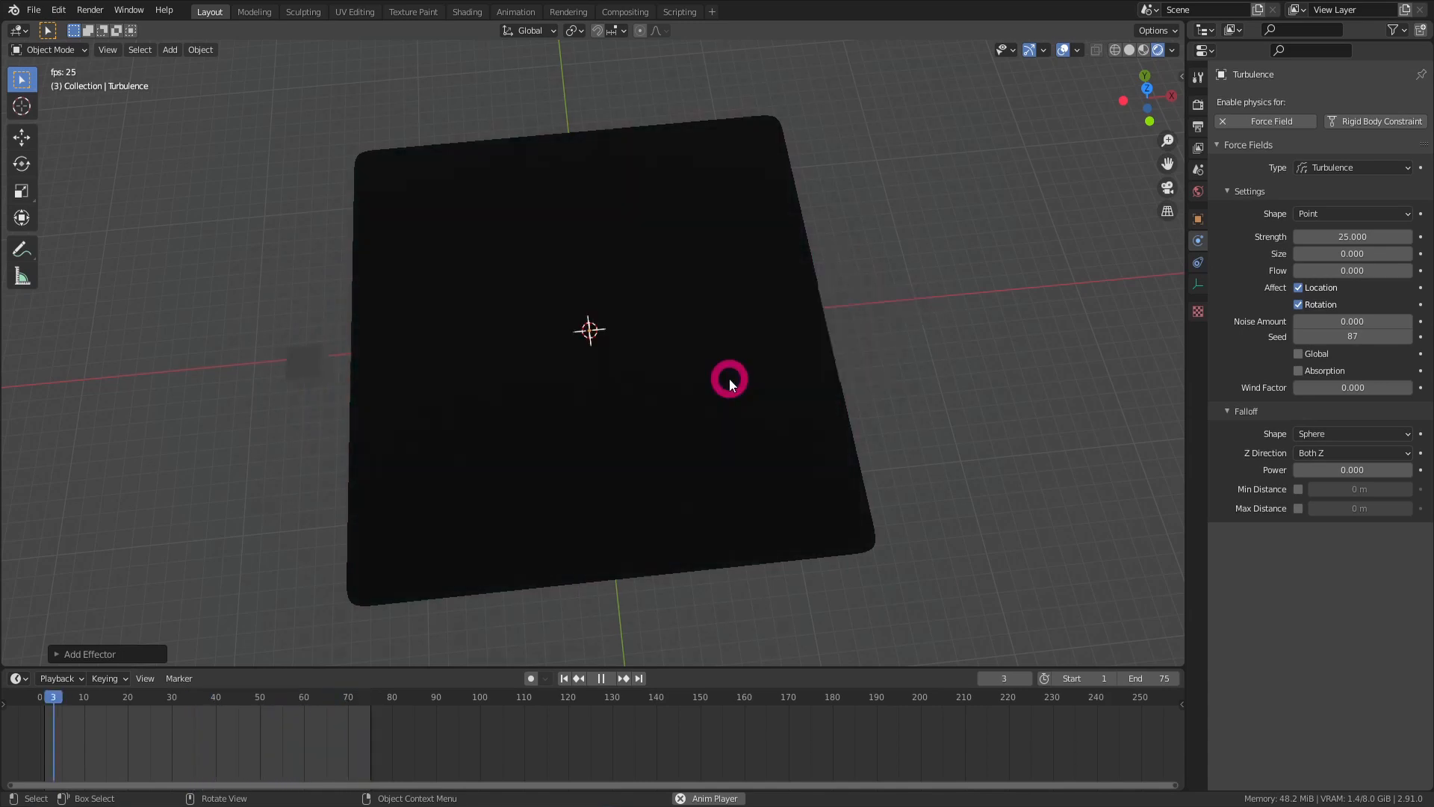
Select the grid and set its Drip velocity to 0.640 and acceleration to 0.596.
{"action": "left_click", "coordinate": [729, 381]}
{"action": "scroll", "coordinate": [1289, 478], "scroll_direction": "down", "scroll_amount": 5}
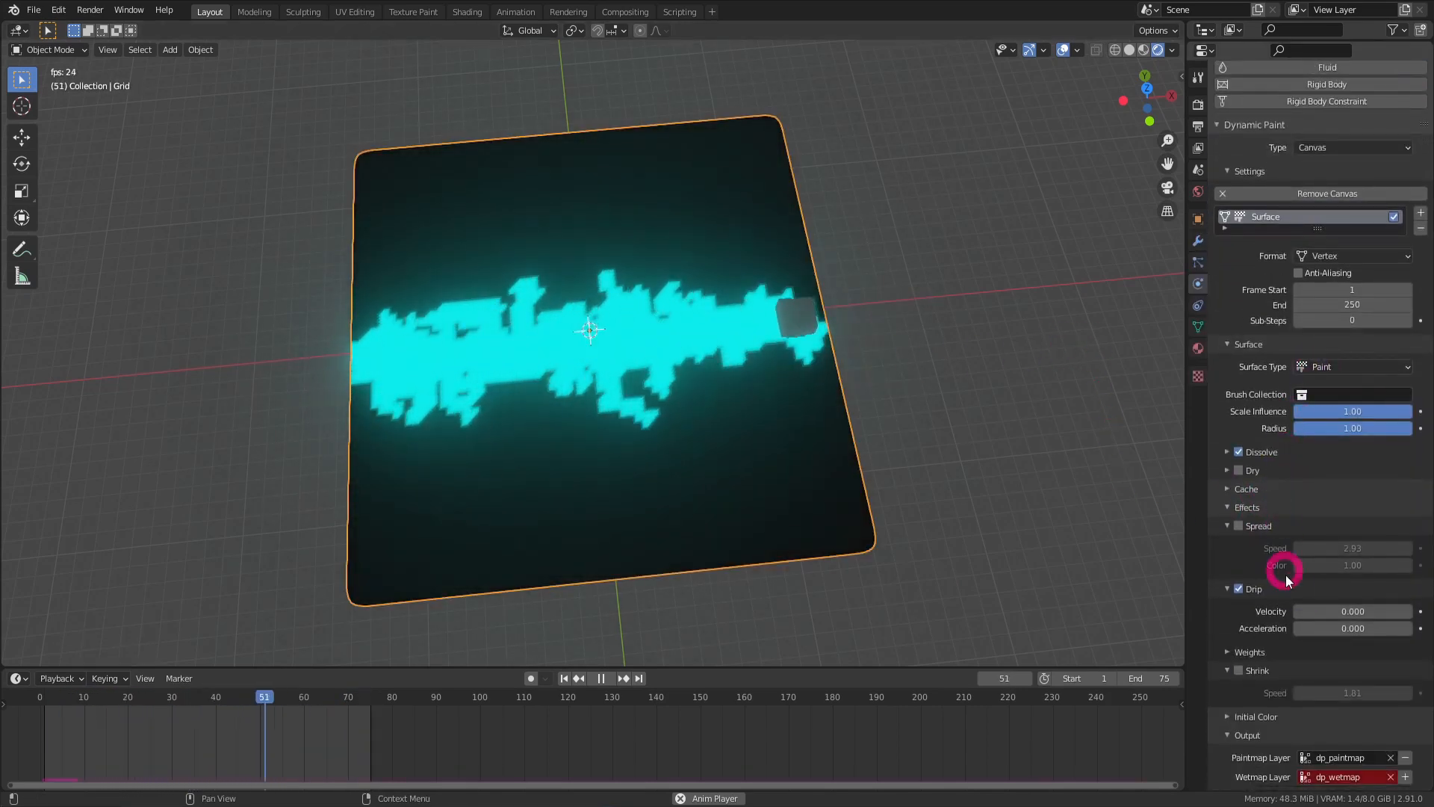
{"action": "mouse_move", "coordinate": [1372, 626]}
{"action": "left_mouse_down"}
{"action": "mouse_move", "coordinate": [1403, 630]}
{"action": "mouse_move", "coordinate": [1315, 631]}
{"action": "mouse_move", "coordinate": [1355, 632]}
{"action": "left_mouse_up"}
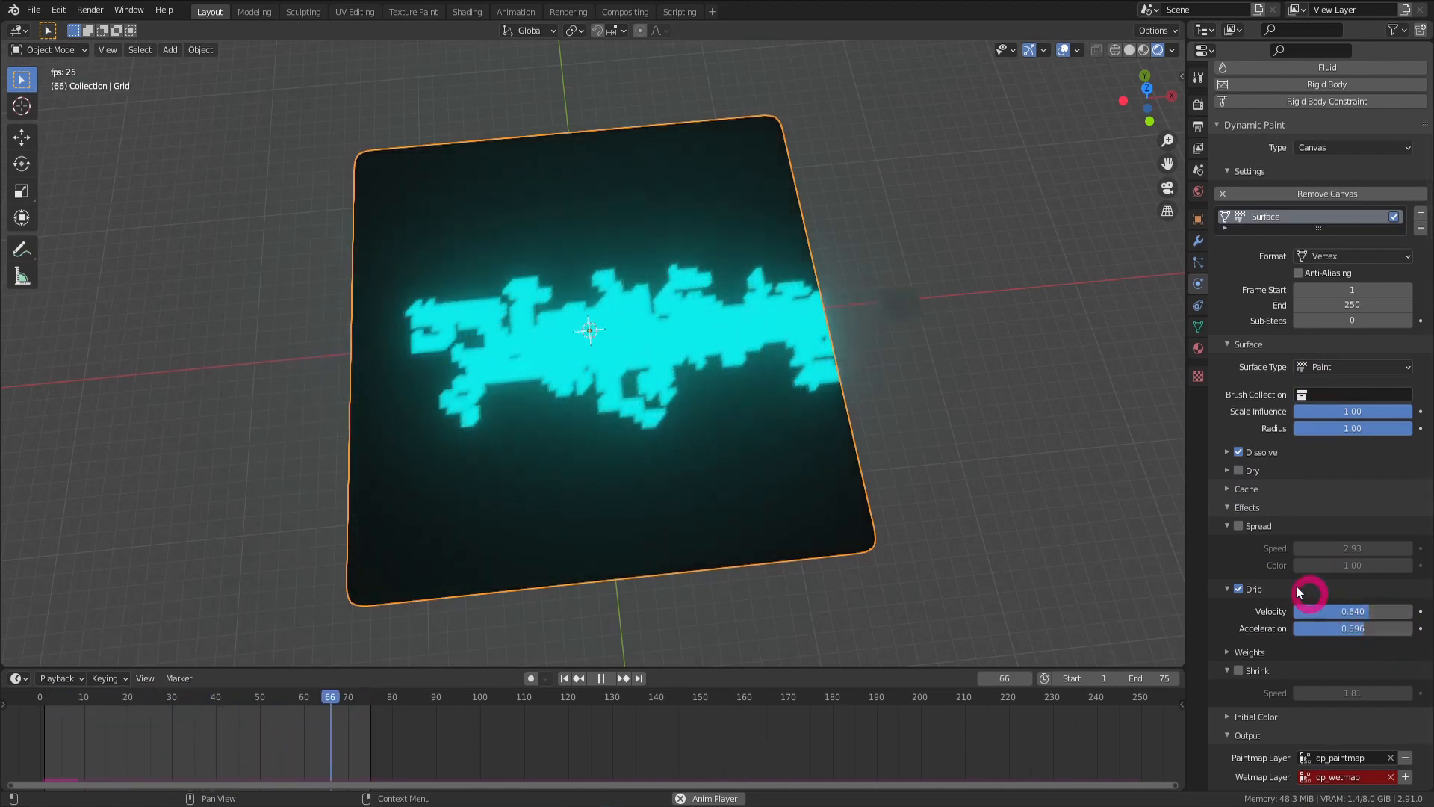
Raise the grid's Subdivision modifier to 3 viewport levels.
{"action": "left_click", "coordinate": [1198, 240]}
{"action": "left_click", "coordinate": [1404, 208]}
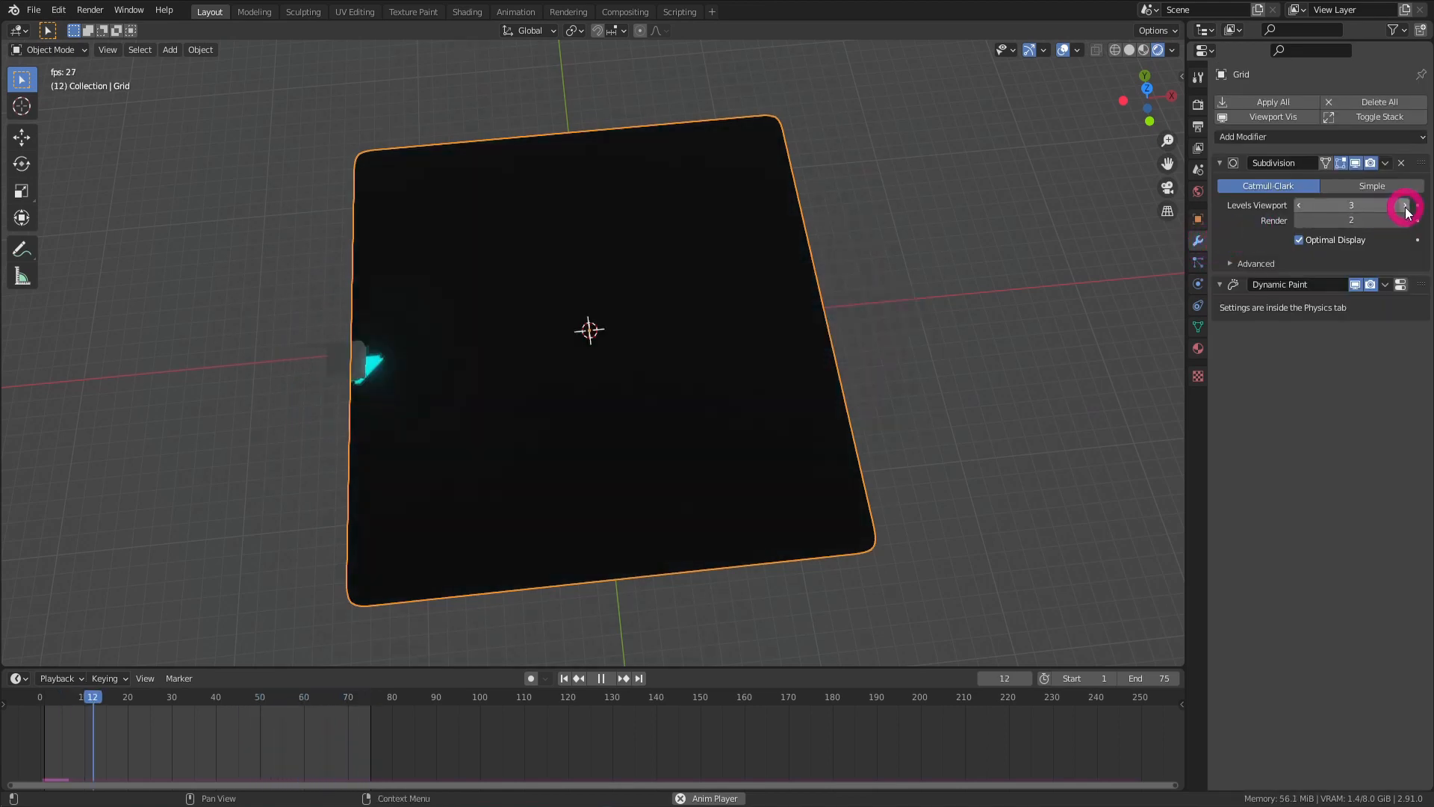
Open the grid's Dynamic Paint settings and add a Wind force field to the scene.
{"action": "left_click", "coordinate": [1405, 207]}
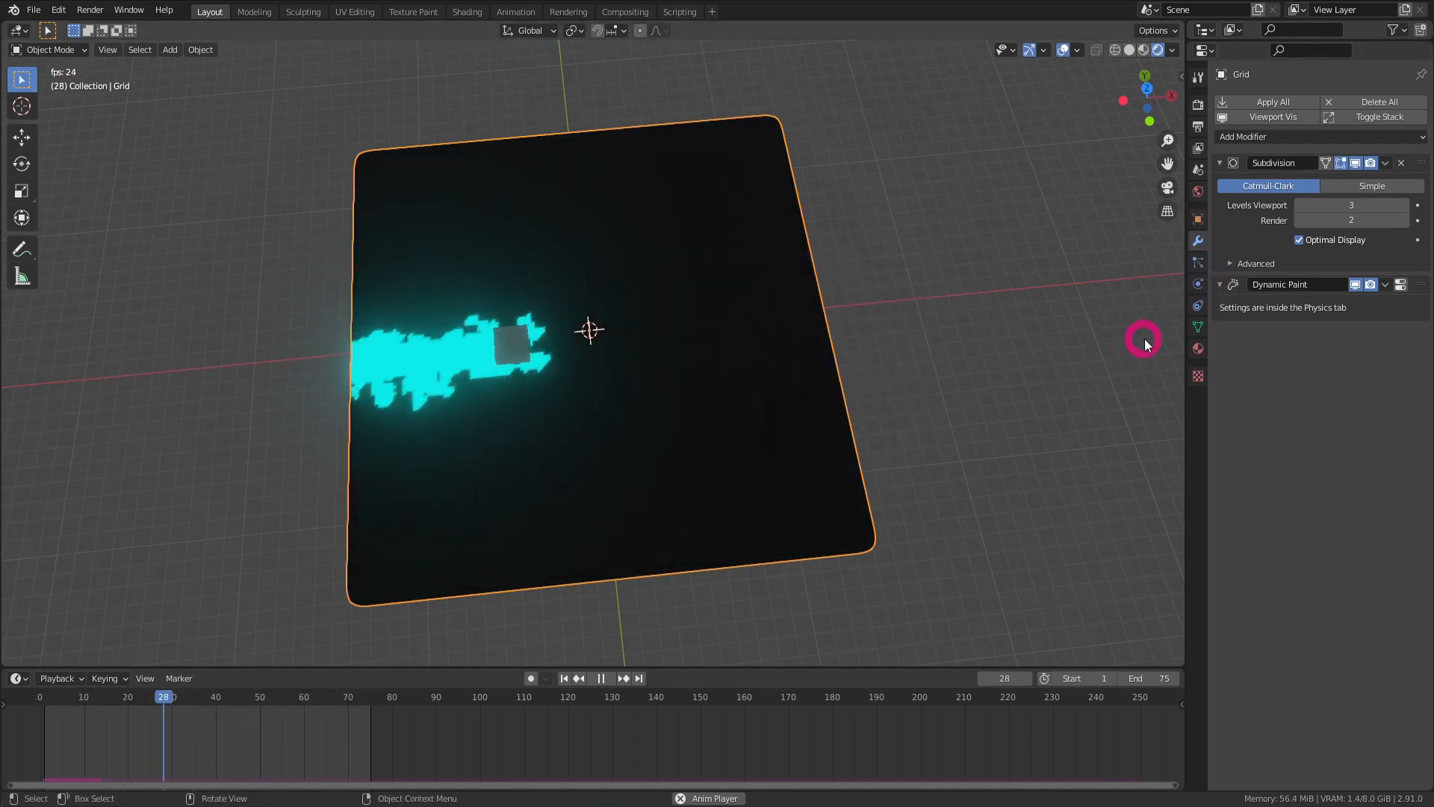
{"action": "left_click", "coordinate": [1401, 284]}
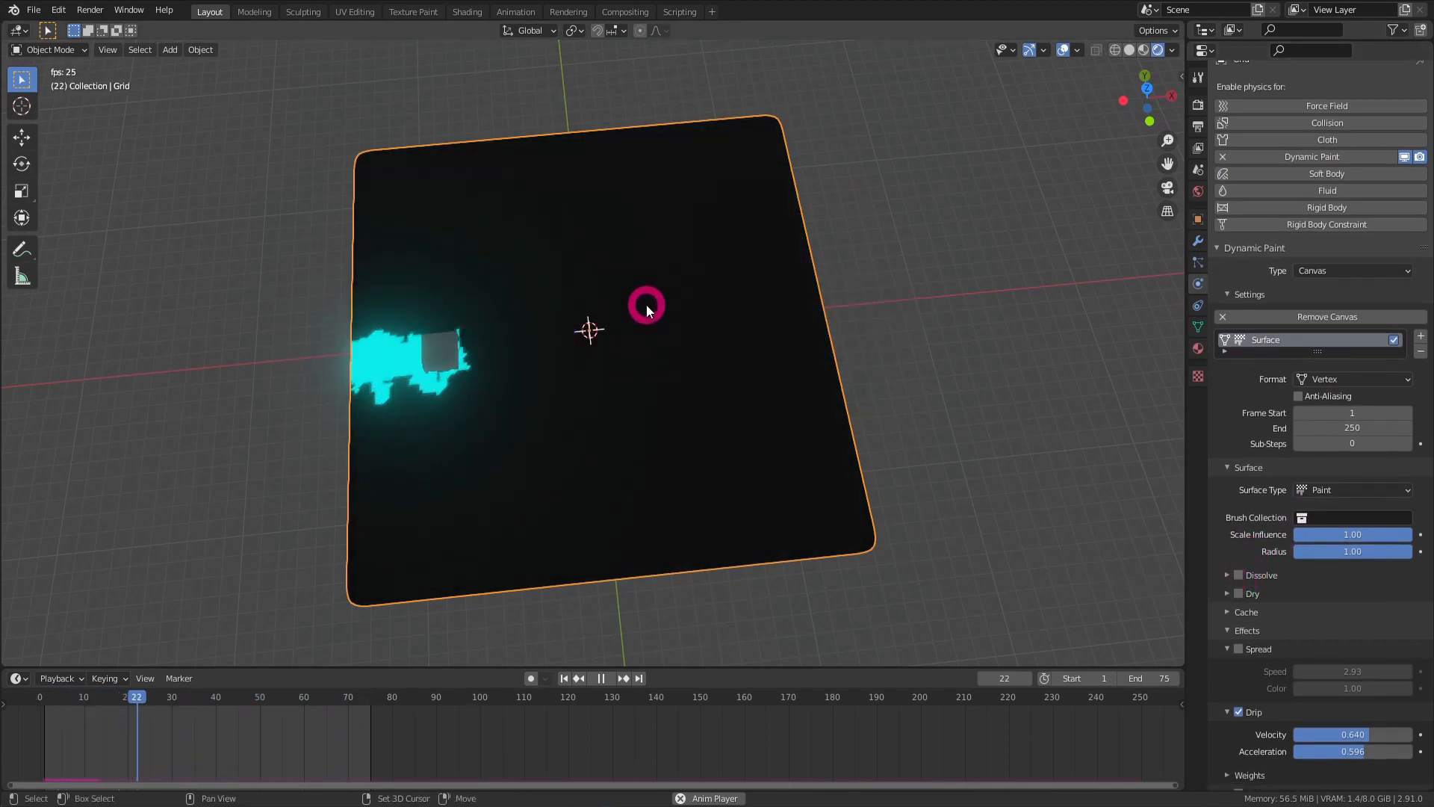
{"action": "key", "text": "shift+a"}
{"action": "mouse_move", "coordinate": [647, 311]}
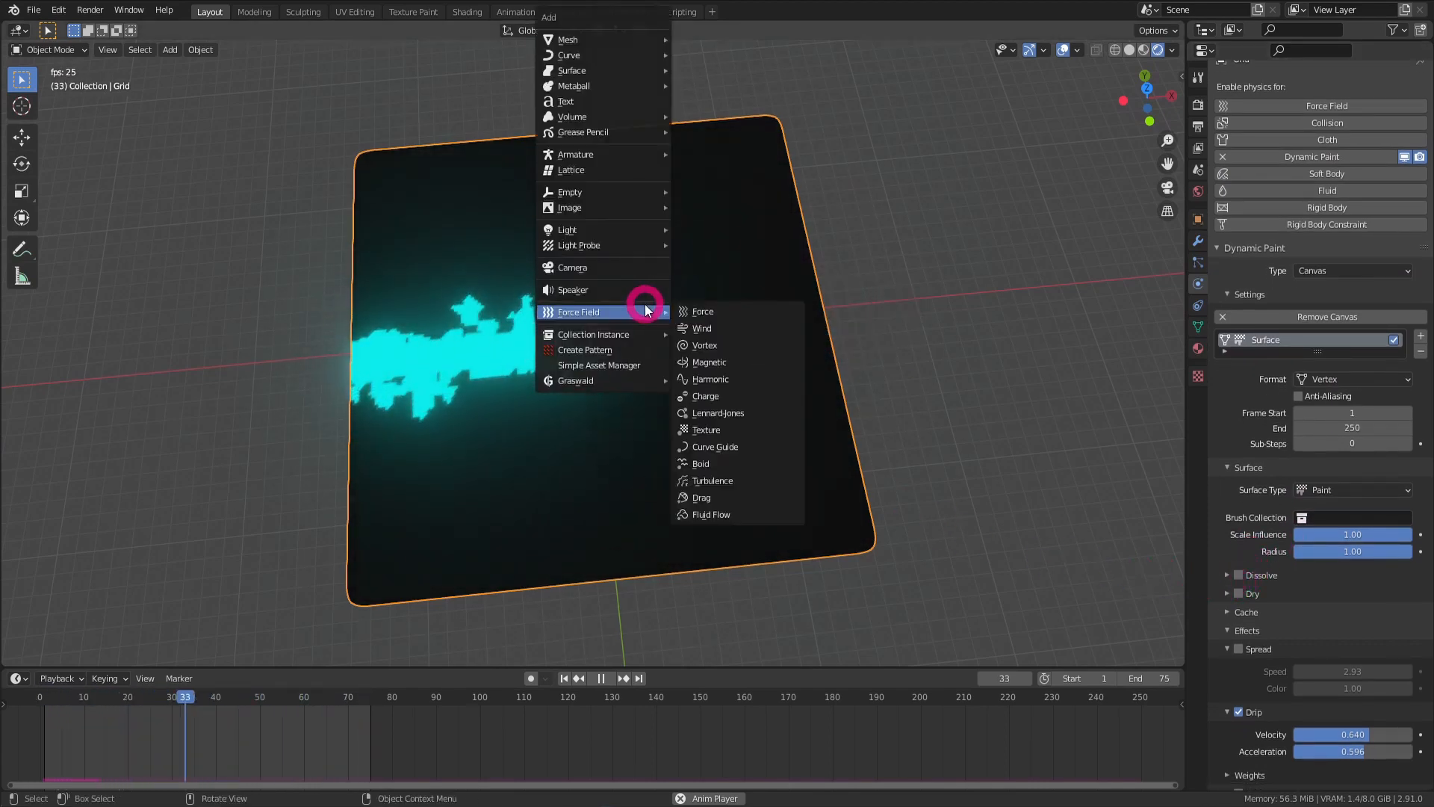
{"action": "left_click", "coordinate": [724, 330]}
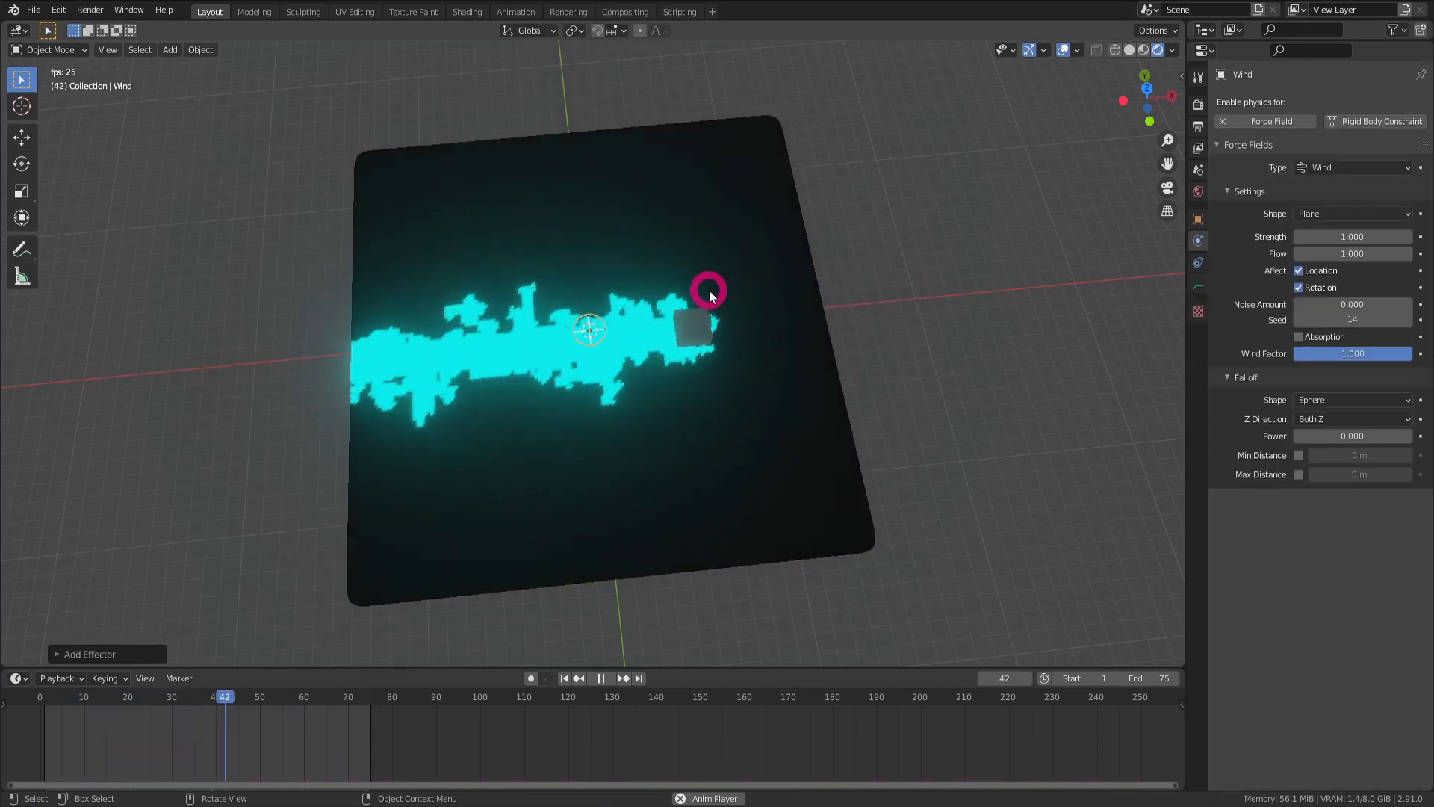
Rotate the Wind force field so it blows across the grid and set its strength to 6.4.
{"action": "key", "text": "r"}
{"action": "left_click", "coordinate": [495, 317]}
{"action": "middle_click_drag", "start_coordinate": [614, 375], "coordinate": [809, 295]}
{"action": "key", "text": "r"}
{"action": "left_click", "coordinate": [747, 434]}
{"action": "middle_click_drag", "start_coordinate": [749, 433], "coordinate": [649, 333]}
{"action": "right_click", "coordinate": [616, 329]}
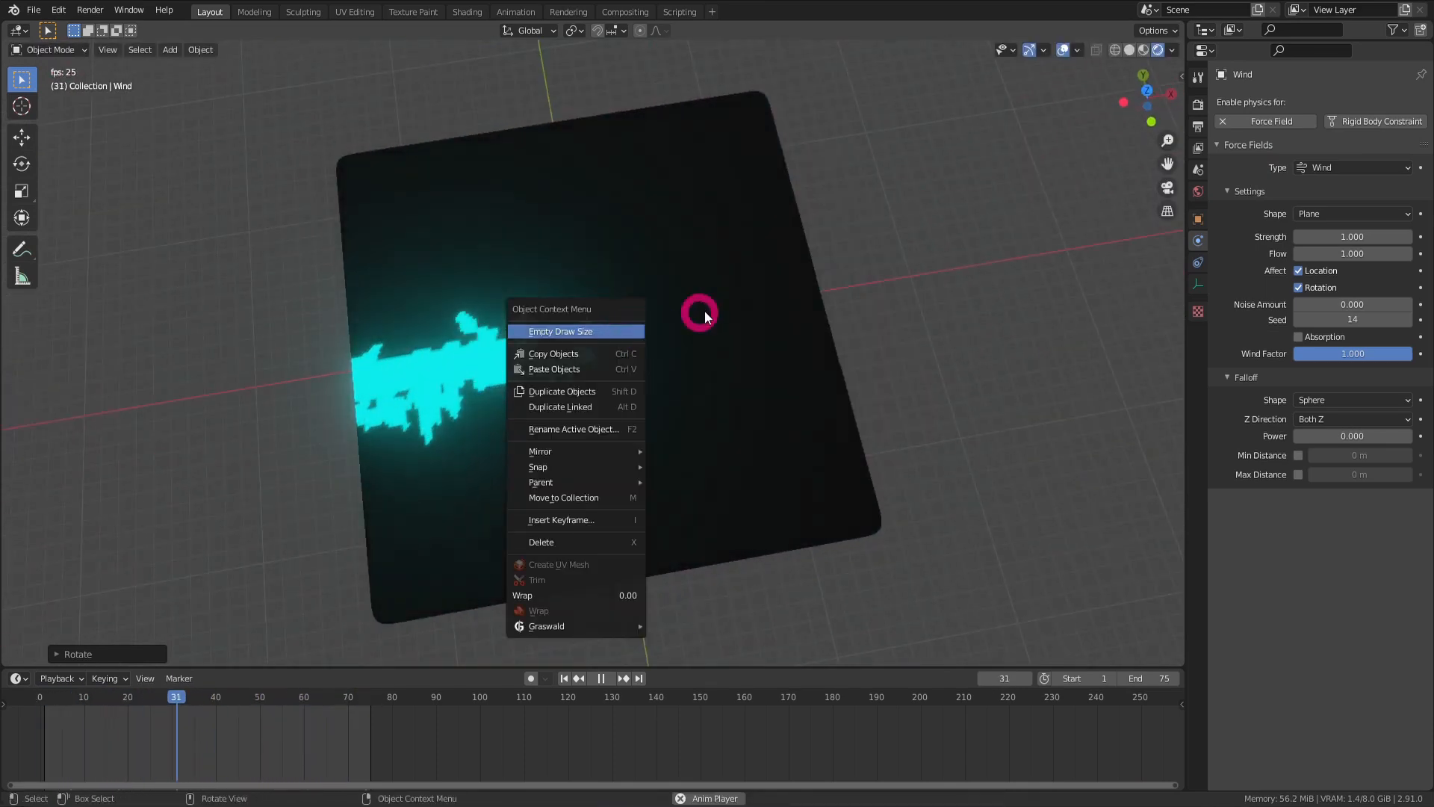
{"action": "left_click_drag", "start_coordinate": [1316, 236], "coordinate": [1310, 272]}
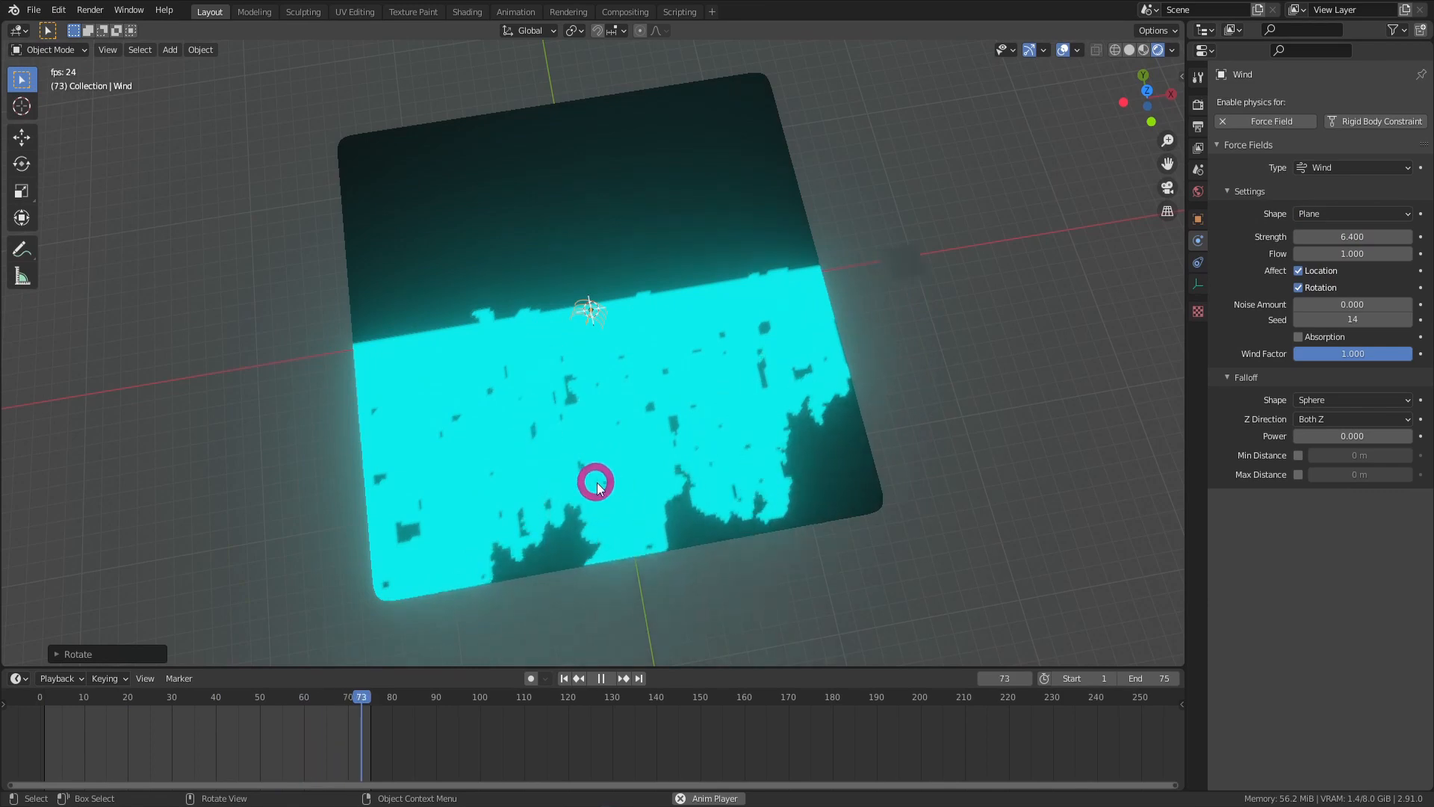
Delete the Wind force field and add a Force type force field in its place.
{"action": "key", "text": "x"}
{"action": "left_click", "coordinate": [636, 329]}
{"action": "key", "text": "shift+a"}
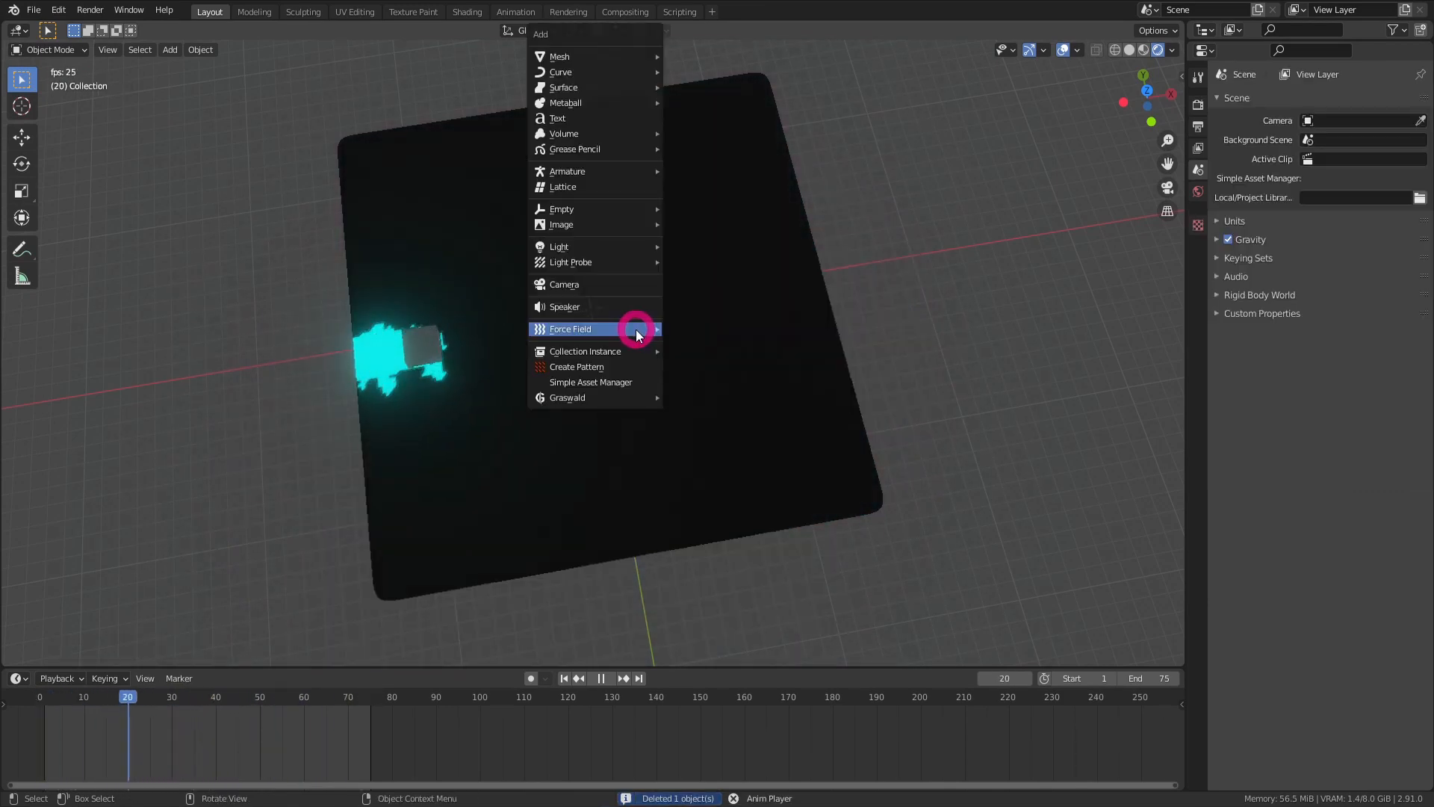
{"action": "mouse_move", "coordinate": [637, 329]}
{"action": "left_click", "coordinate": [710, 333]}
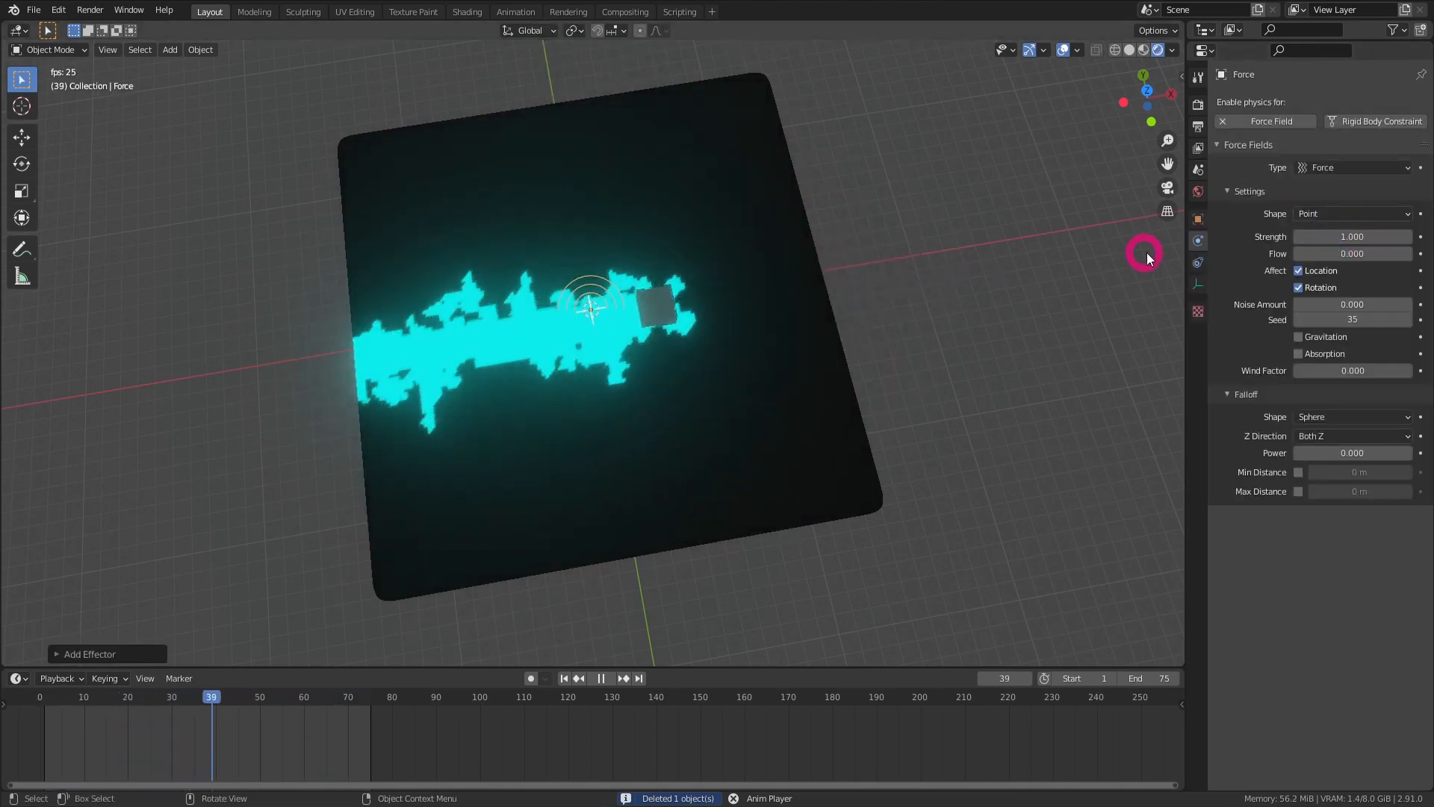
Set the Force field's strength to -10 and shift it slightly towards the side where the trail starts.
{"action": "left_click_drag", "start_coordinate": [1340, 237], "coordinate": [1389, 237]}
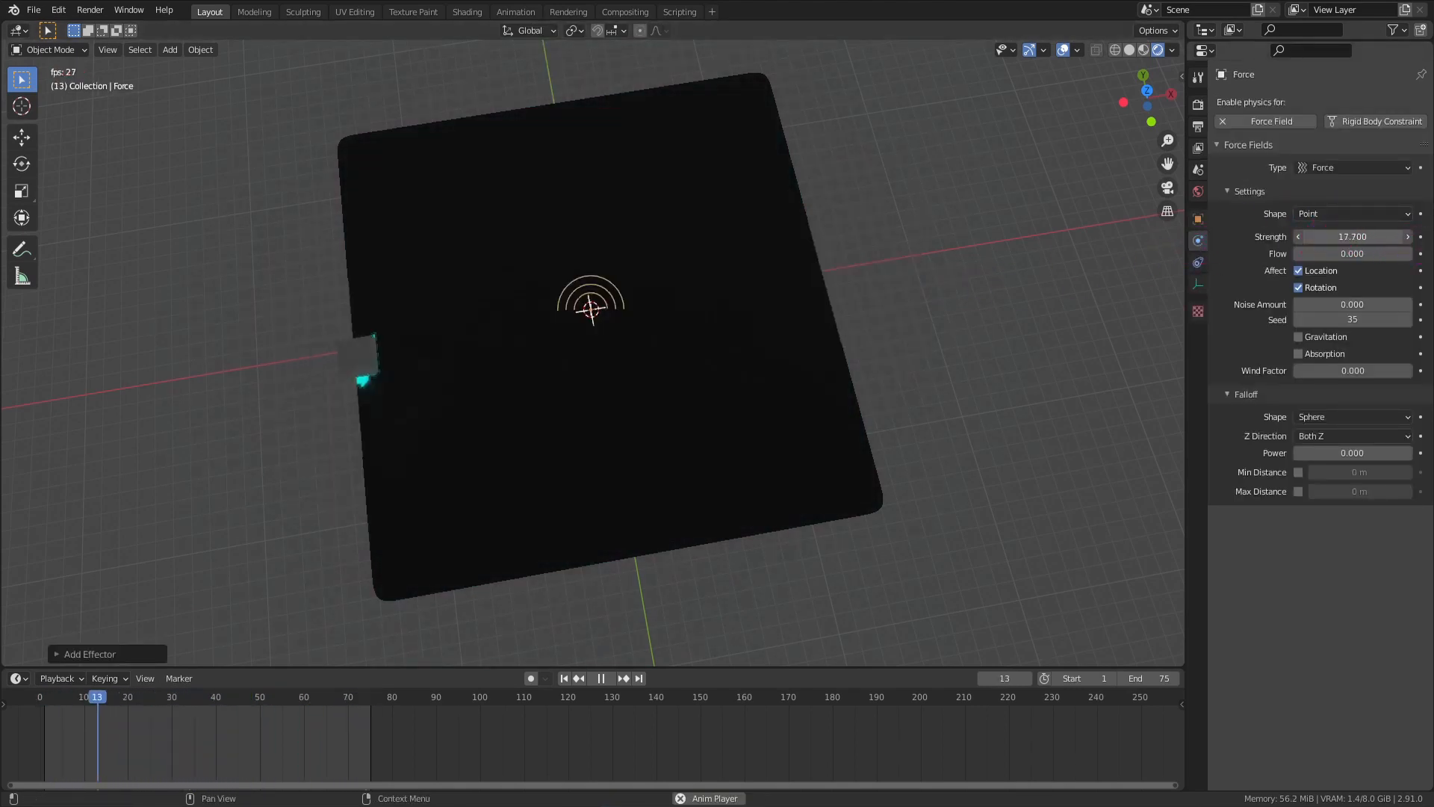
{"action": "left_click", "coordinate": [1364, 236]}
{"action": "type", "text": "-10"}
{"action": "key", "text": "Return"}
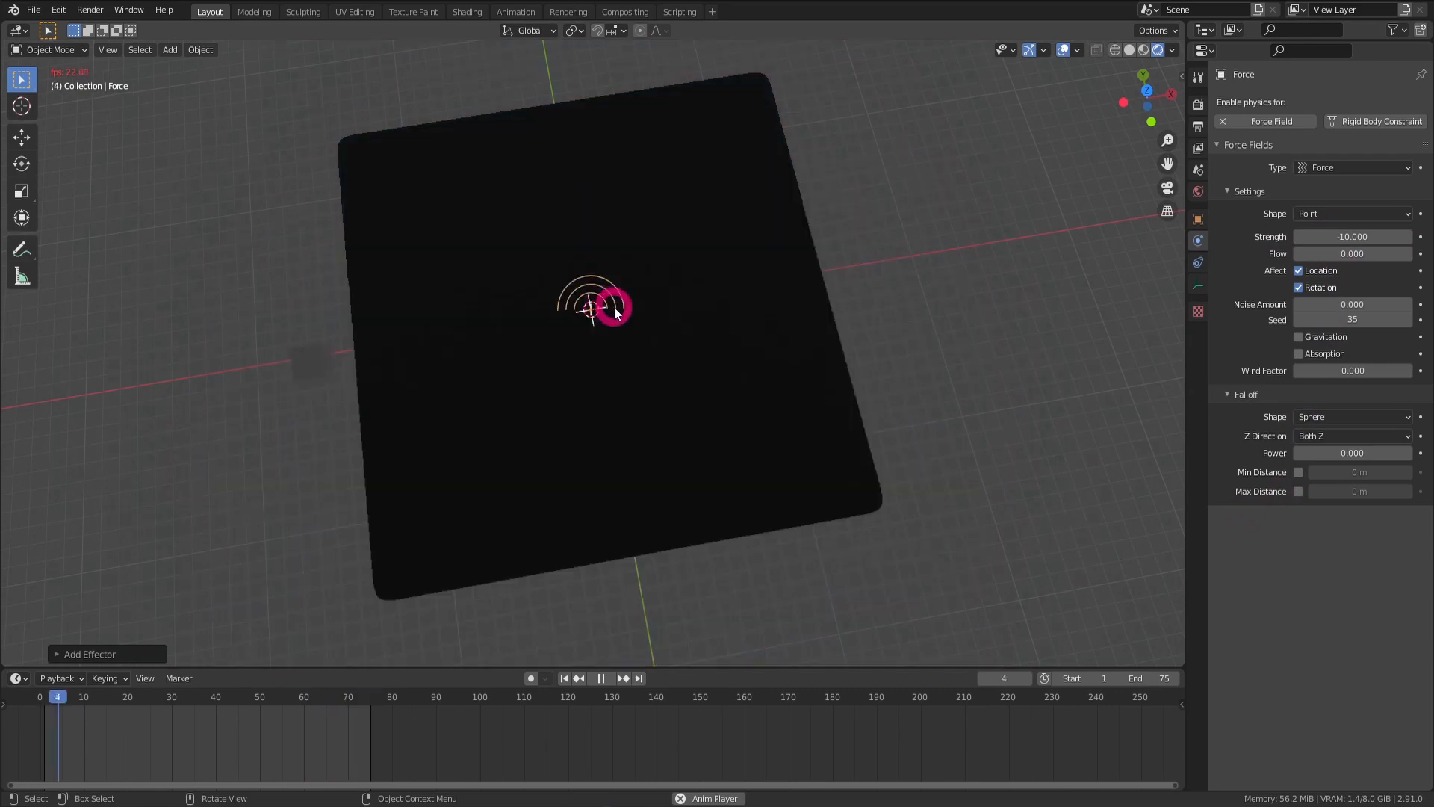
{"action": "key", "text": "g"}
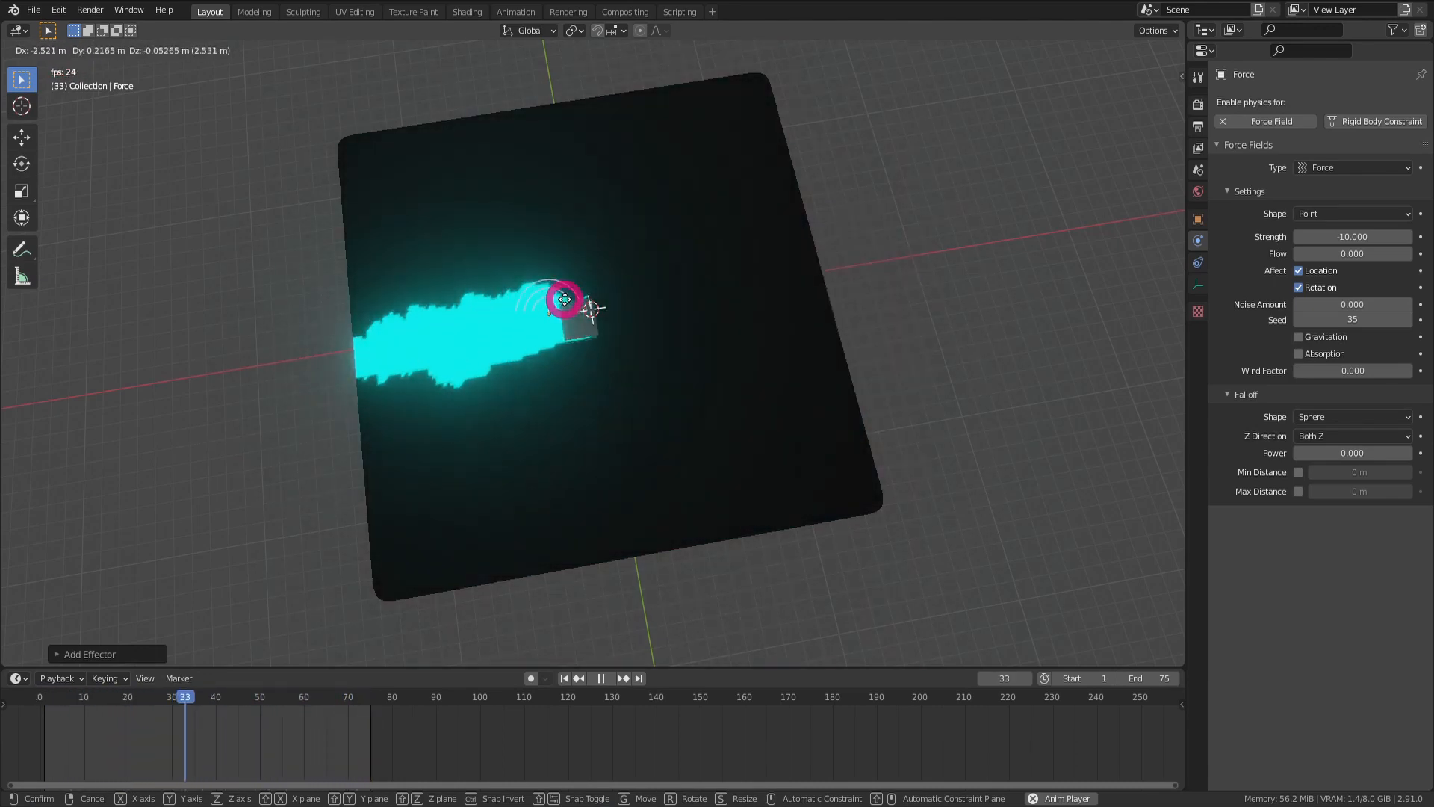
{"action": "left_click", "coordinate": [587, 311]}
Select the grid and create the dp_wetmap output layer for its canvas surface.
{"action": "key", "text": "ctrl+Tab"}
{"action": "left_click", "coordinate": [805, 329]}
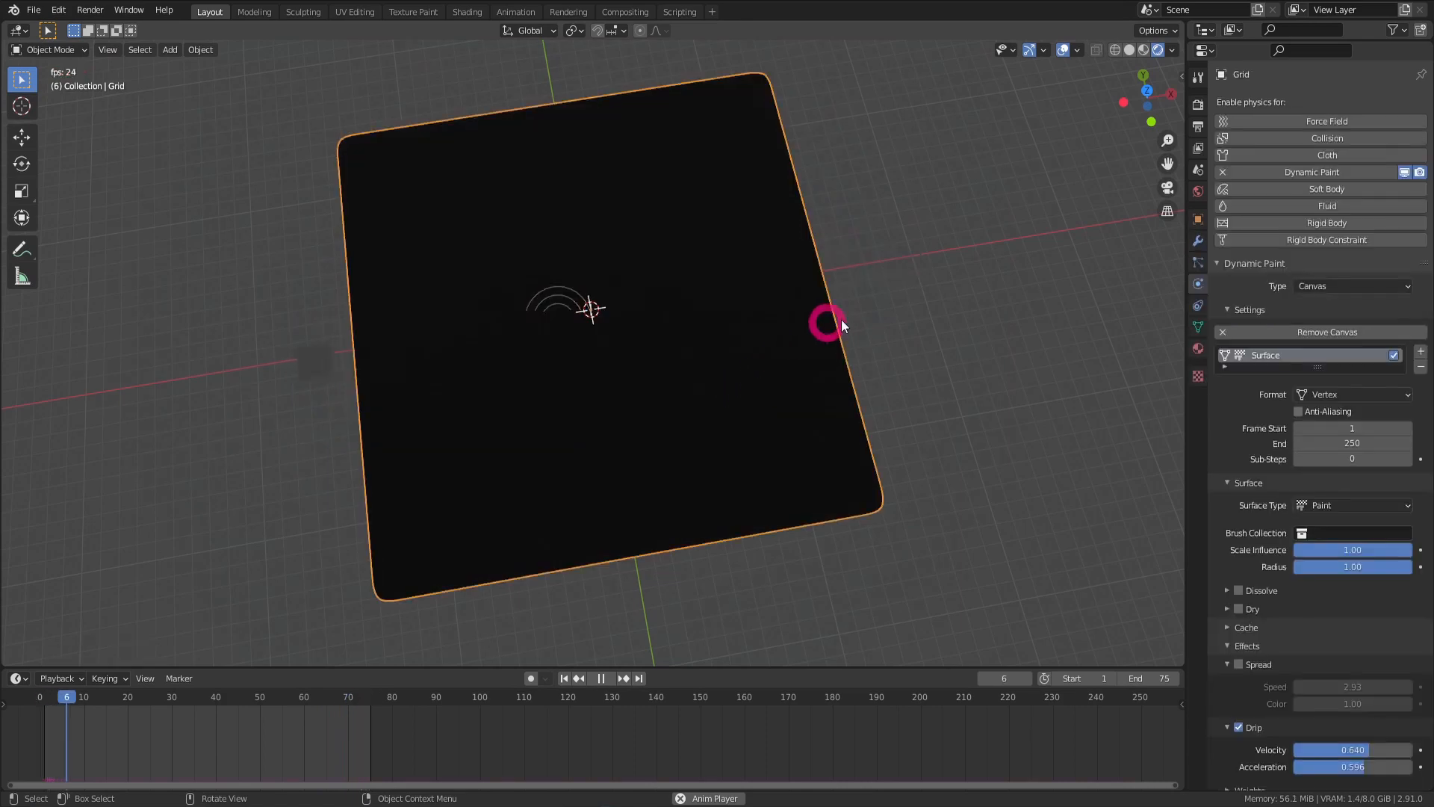
{"action": "scroll", "coordinate": [1292, 700], "scroll_direction": "down", "scroll_amount": 8}
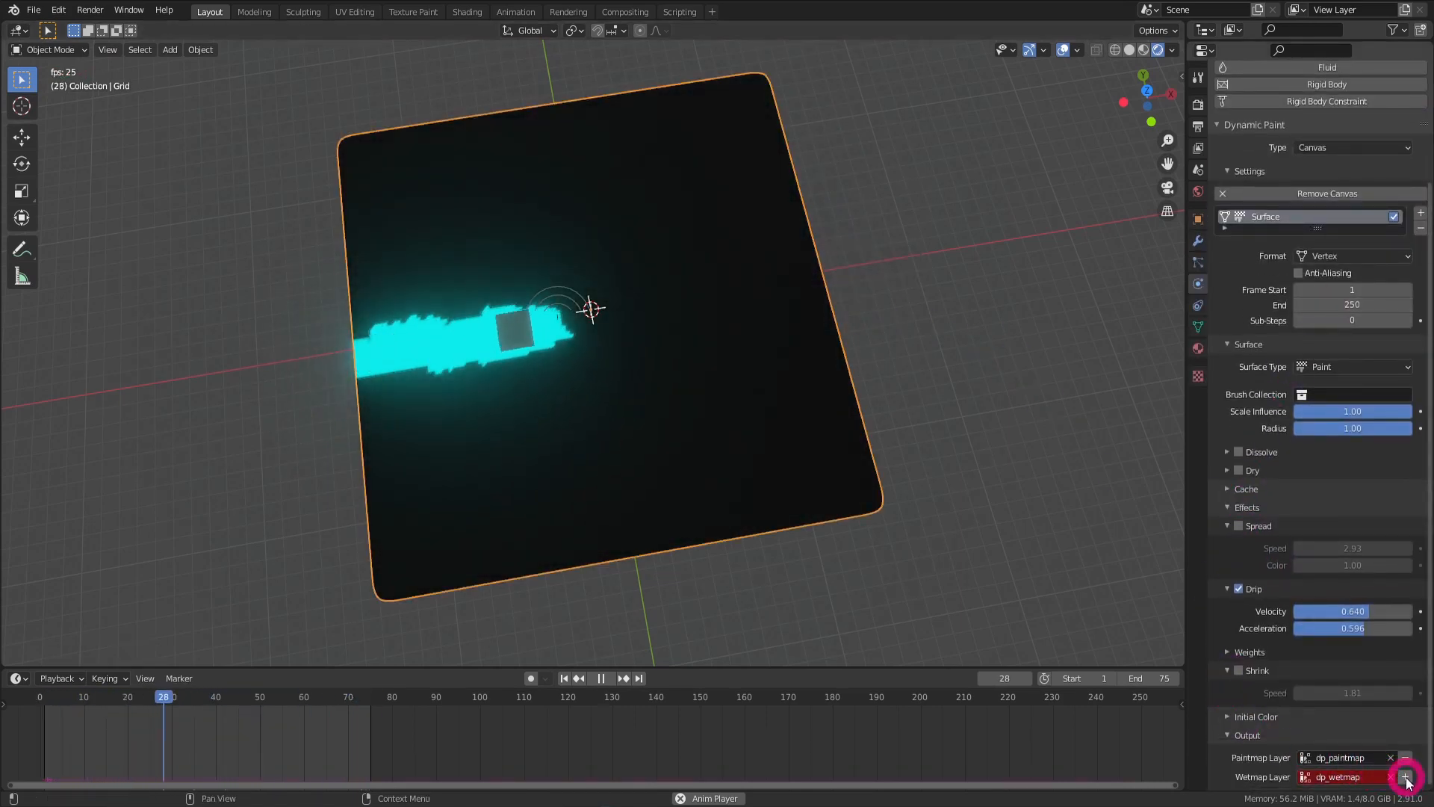
{"action": "left_click", "coordinate": [1406, 778]}
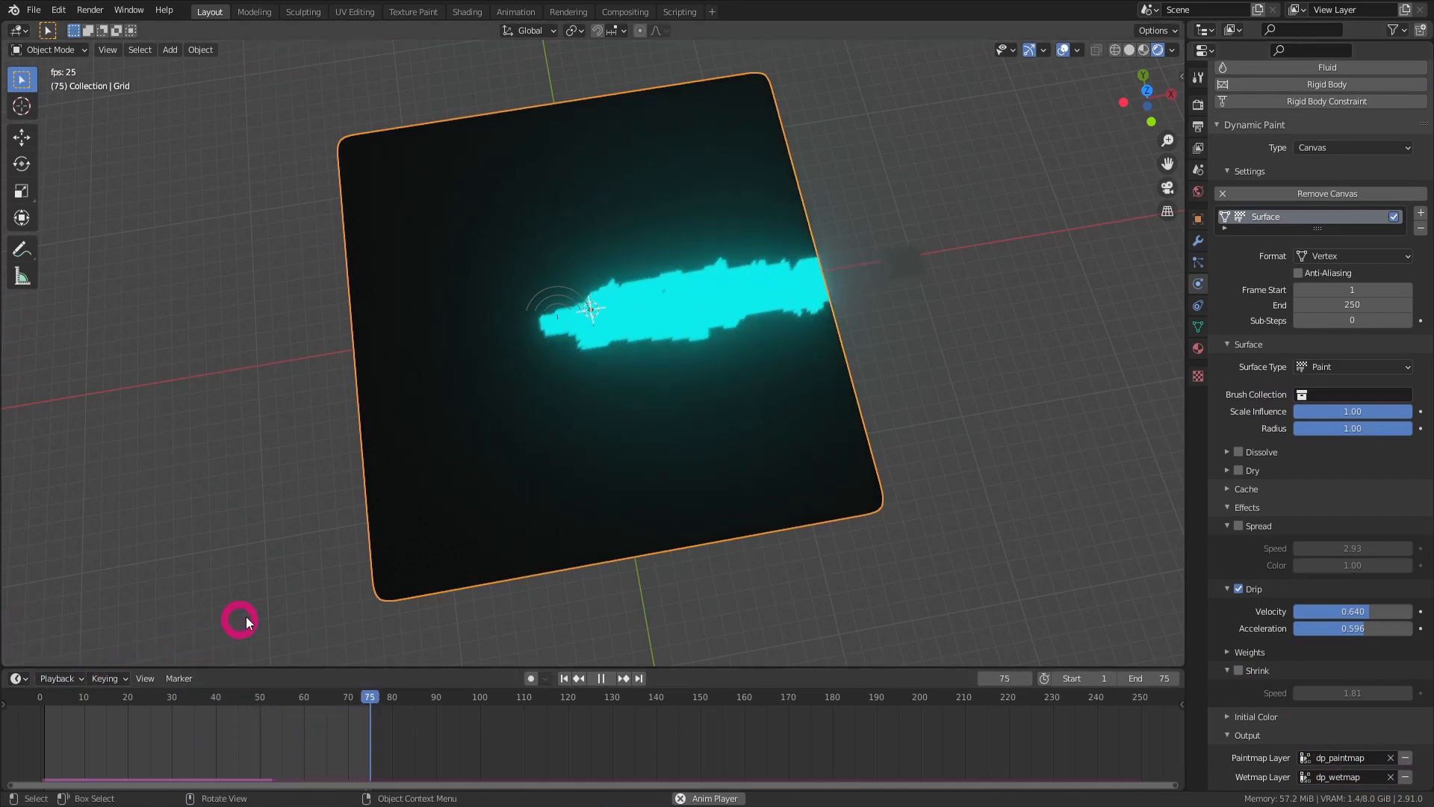
Replace the timeline with the Shader Editor and enlarge its area to show the grid's material nodes.
{"action": "left_click", "coordinate": [21, 679]}
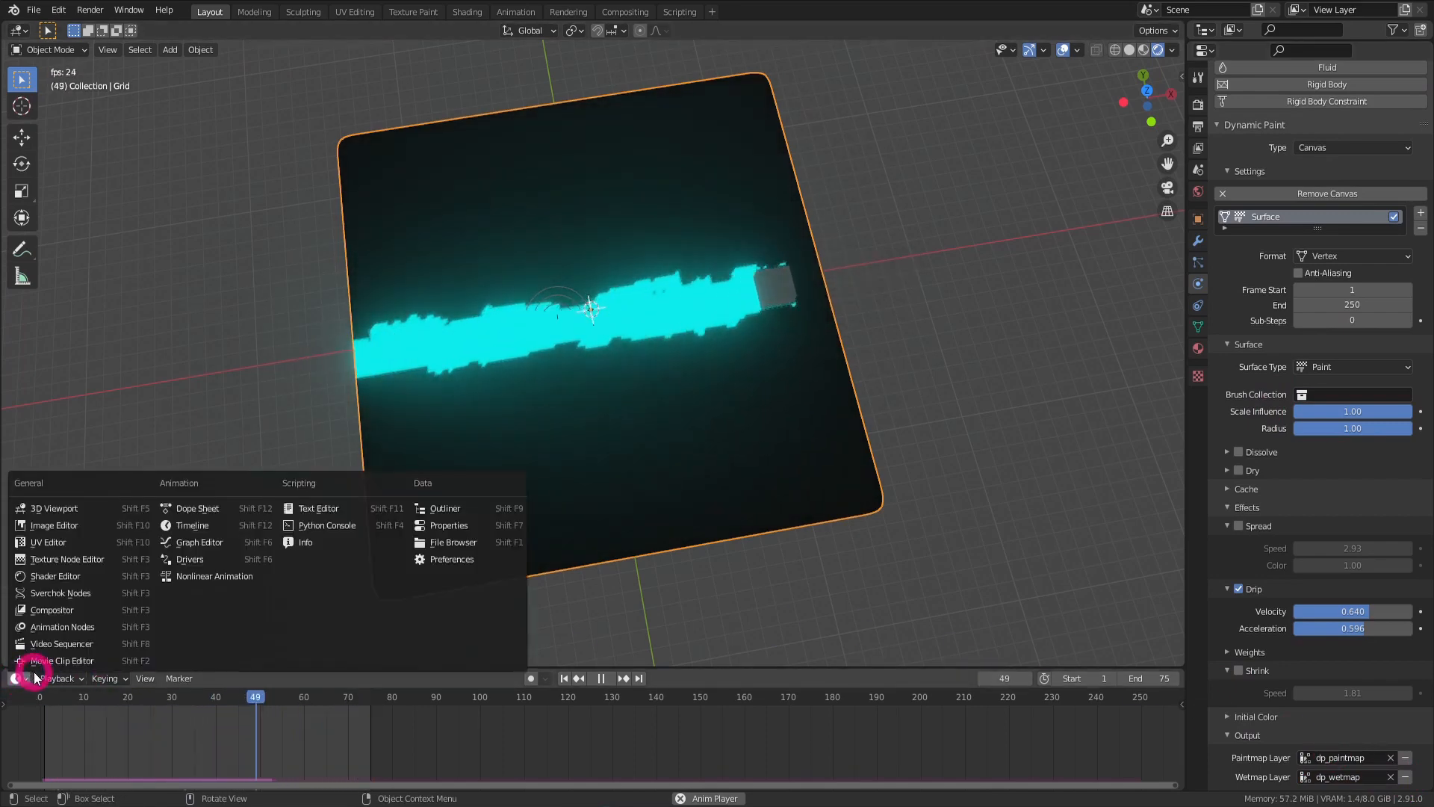
{"action": "left_click", "coordinate": [102, 577]}
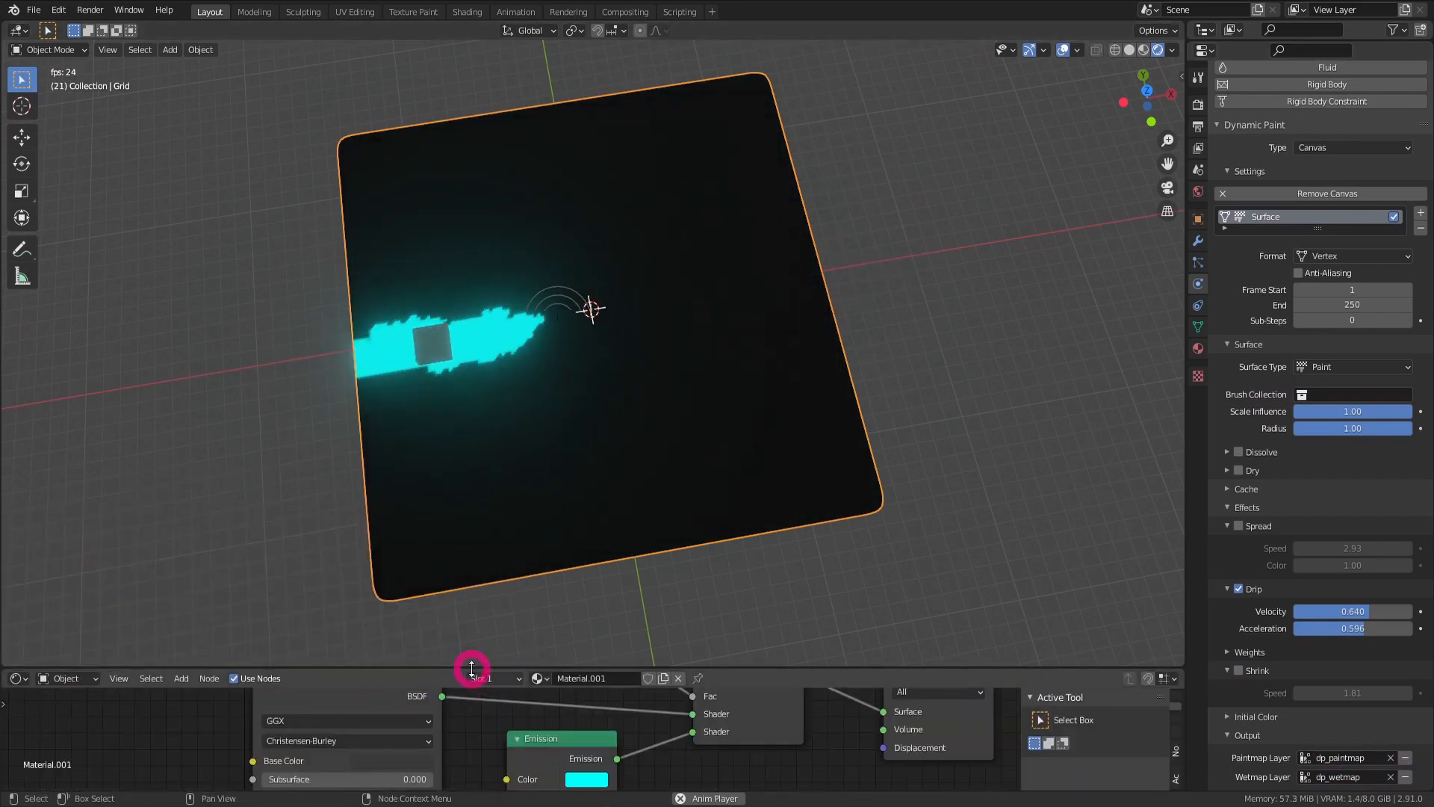
{"action": "left_click_drag", "start_coordinate": [470, 667], "coordinate": [511, 427]}
{"action": "middle_click_drag", "start_coordinate": [573, 552], "coordinate": [517, 550]}
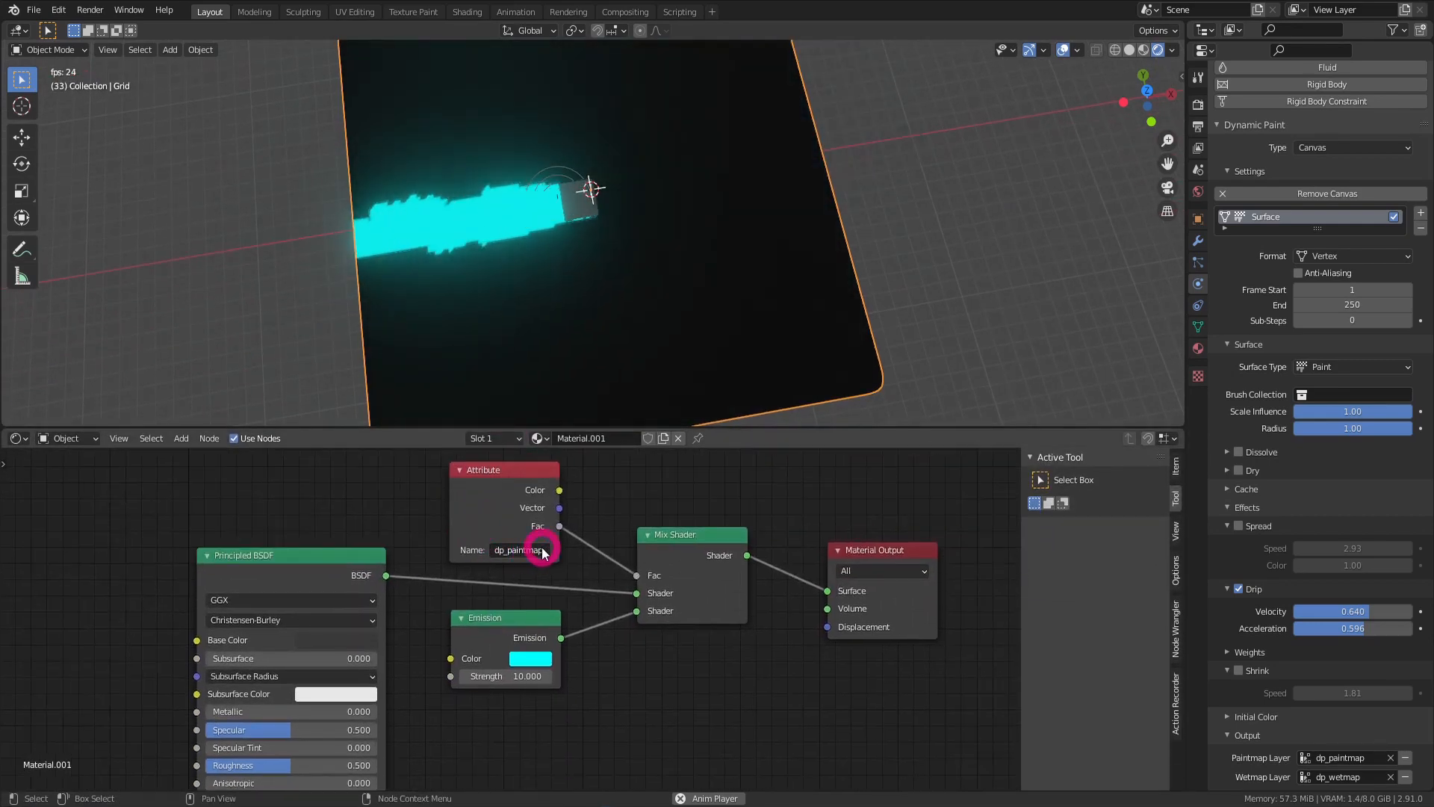
Add an Attribute node for the dp_wetmap vertex colours to Material.001, above the Principled BSDF node.
{"action": "middle_click_drag", "start_coordinate": [546, 526], "coordinate": [537, 658]}
{"action": "key", "text": "shift+a"}
{"action": "mouse_move", "coordinate": [594, 564]}
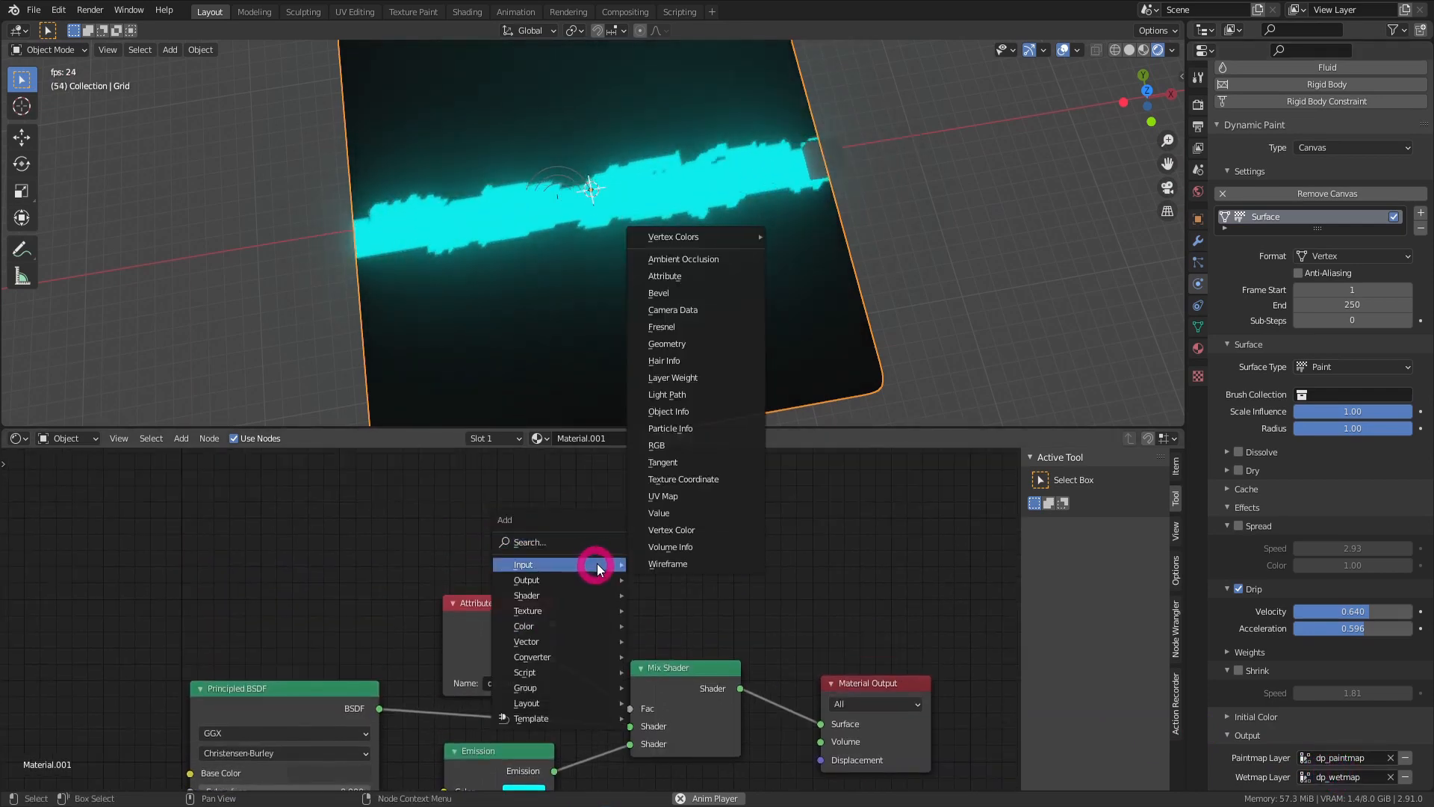
{"action": "mouse_move", "coordinate": [715, 238]}
{"action": "left_click", "coordinate": [824, 253]}
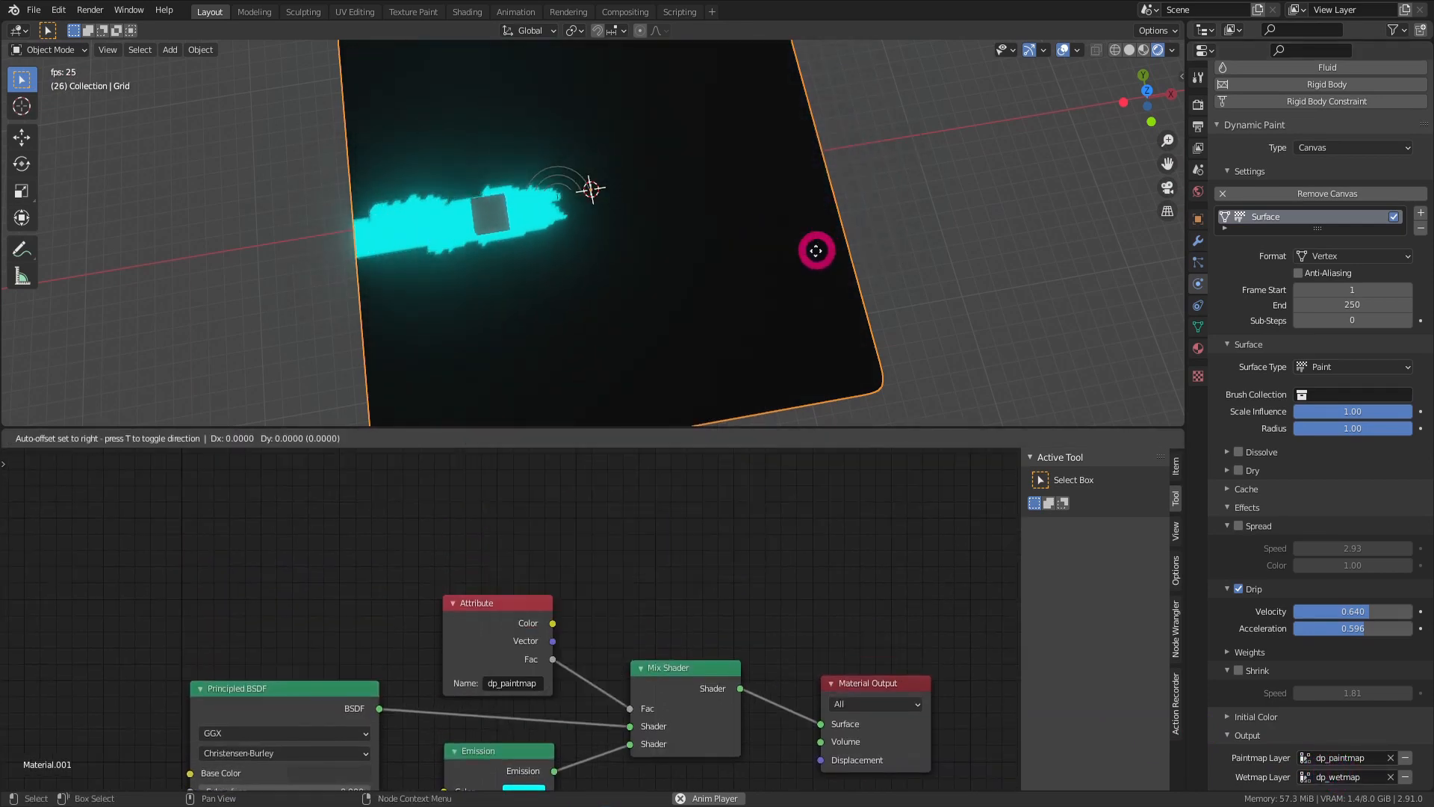
{"action": "left_click", "coordinate": [282, 505]}
{"action": "middle_click_drag", "start_coordinate": [374, 570], "coordinate": [381, 510]}
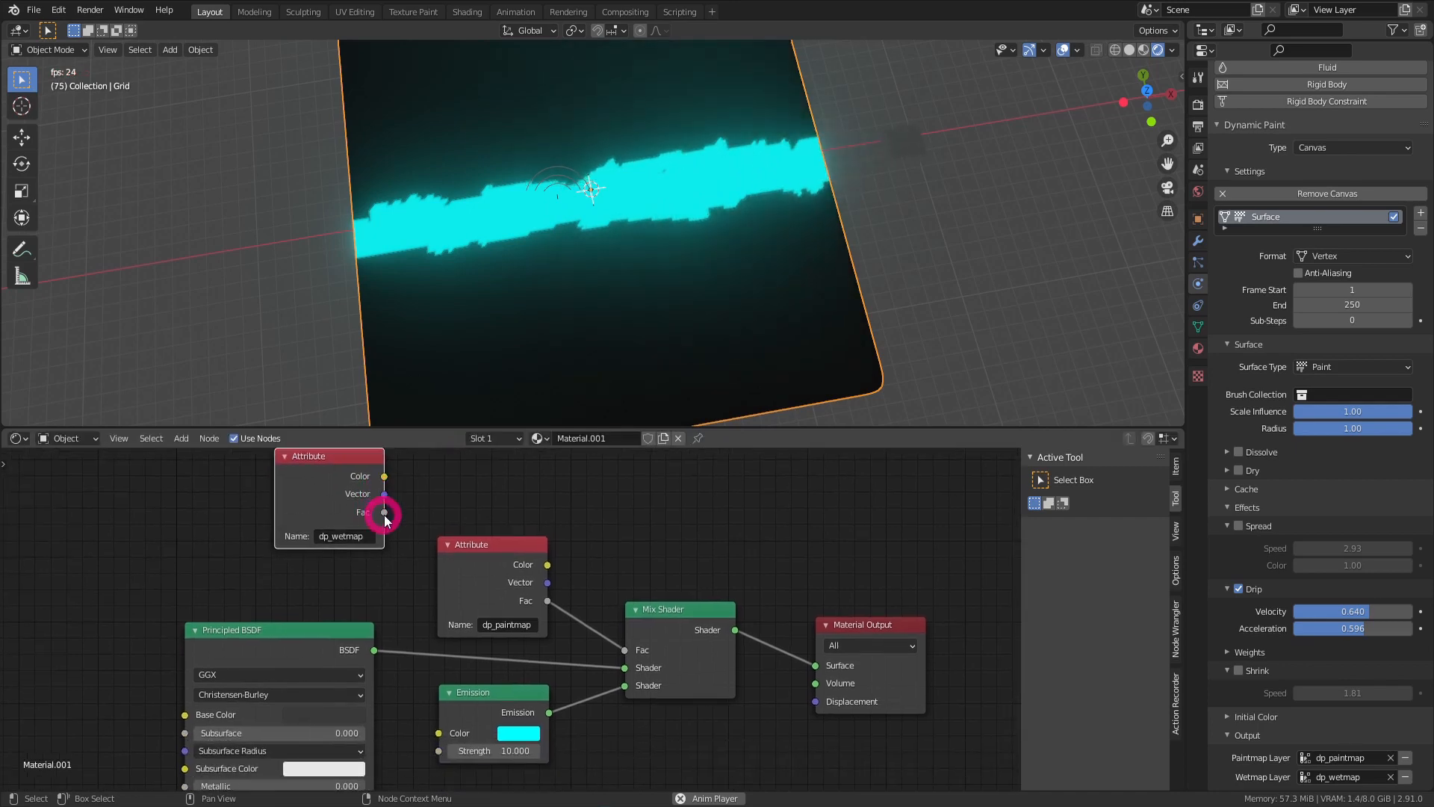
Connect the dp_wetmap Fac output to the Mix Shader's Fac input and move the dp_paintmap node aside.
{"action": "left_click_drag", "start_coordinate": [384, 513], "coordinate": [425, 552]}
{"action": "left_click_drag", "start_coordinate": [580, 624], "coordinate": [633, 656]}
{"action": "left_click_drag", "start_coordinate": [478, 545], "coordinate": [179, 487]}
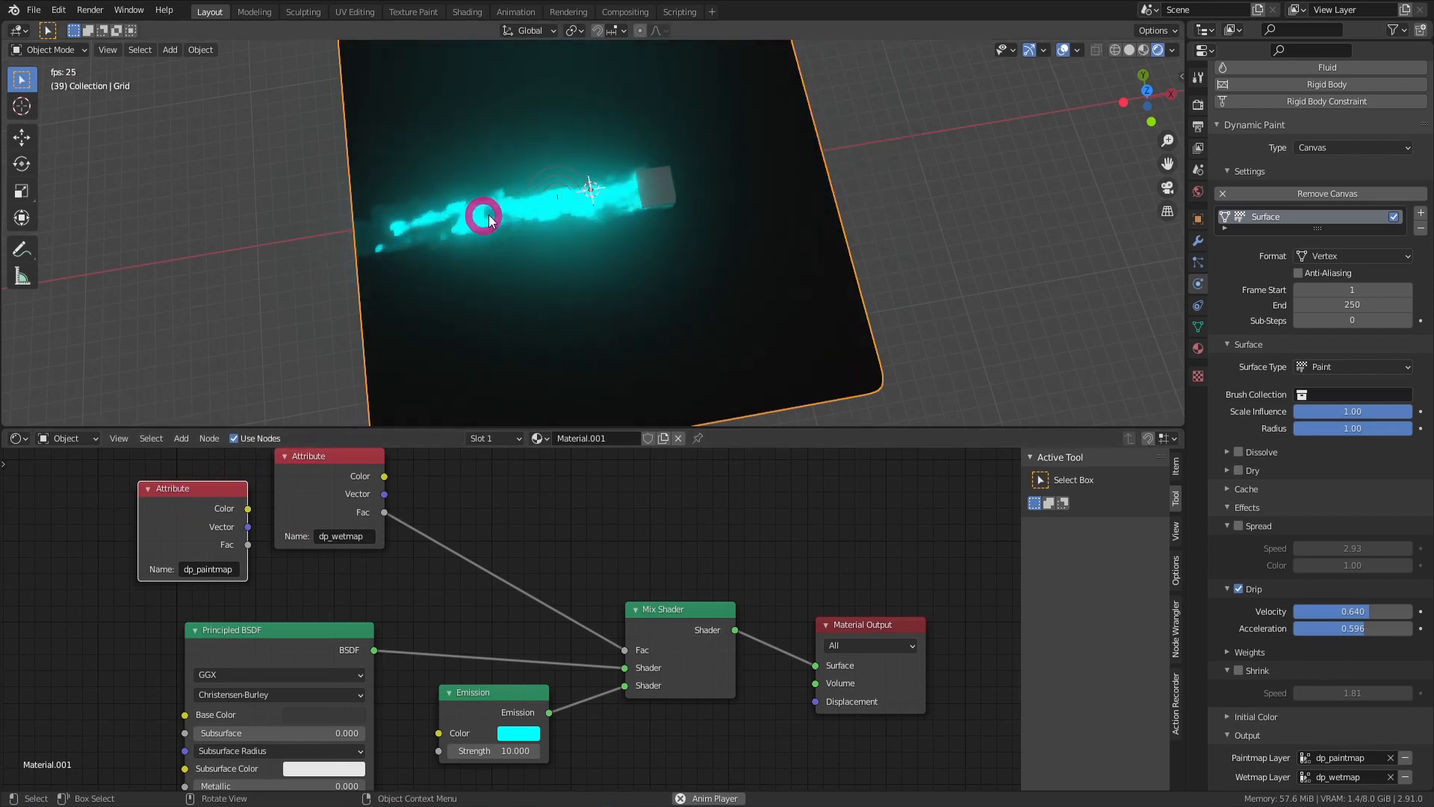
Move the Force field away from the grid's centre to one side of the painted trail.
{"action": "left_click", "coordinate": [567, 175]}
{"action": "middle_click_drag", "start_coordinate": [610, 236], "coordinate": [730, 154]}
{"action": "key", "text": "g"}
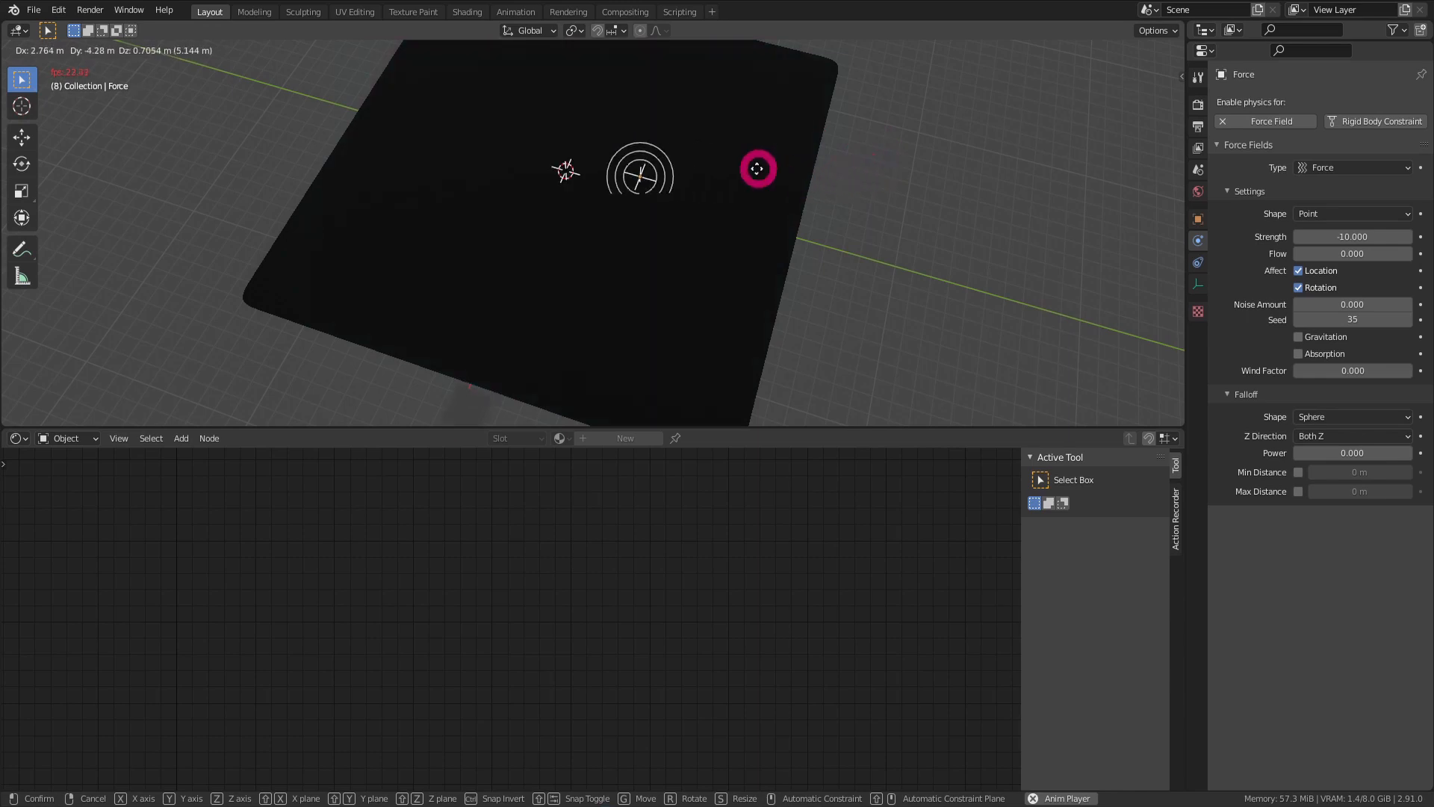
{"action": "left_click", "coordinate": [612, 159]}
{"action": "middle_click_drag", "start_coordinate": [740, 212], "coordinate": [628, 236]}
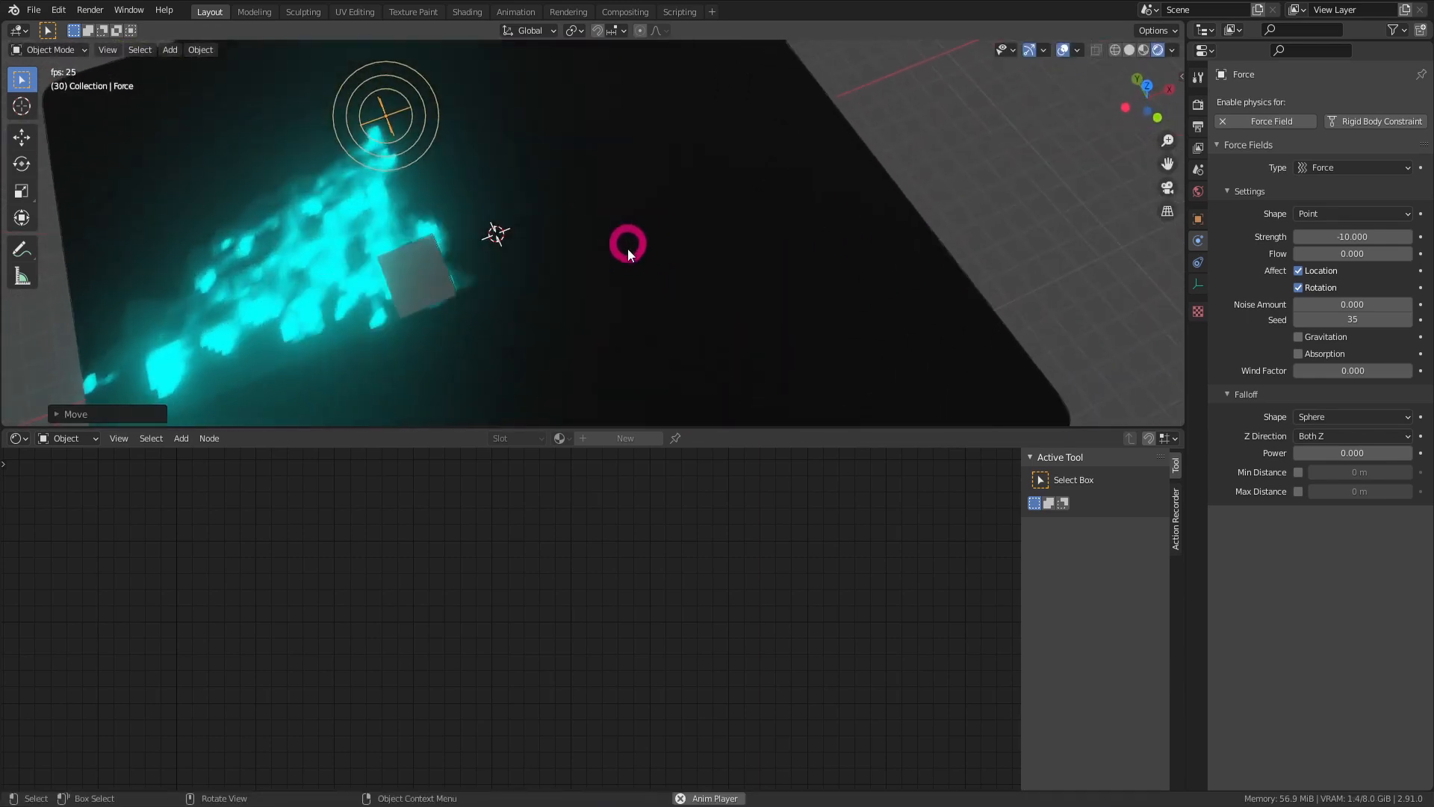
{"action": "middle_click_drag", "start_coordinate": [795, 263], "coordinate": [765, 233]}
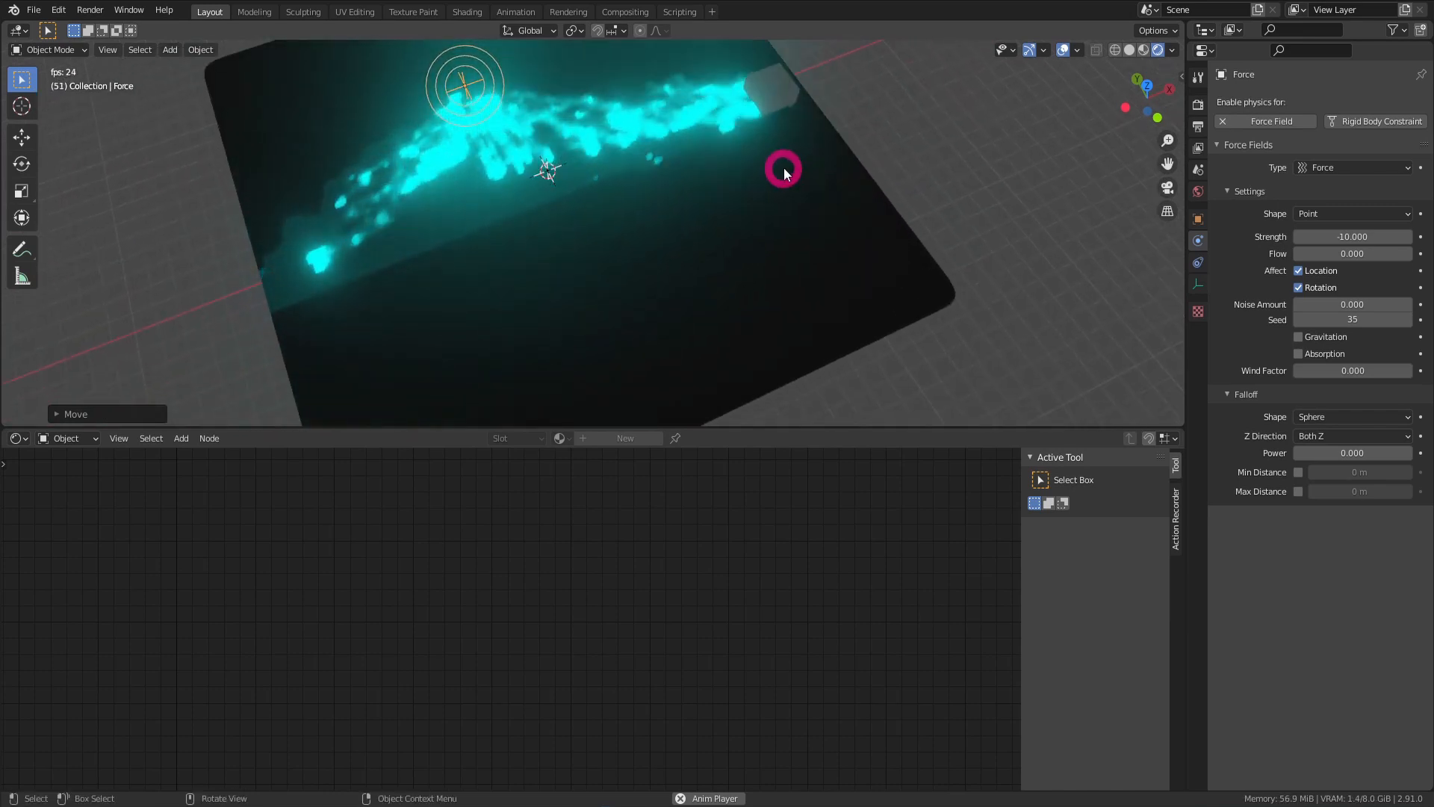
Enable Dry and the Spread effect on the grid's canvas, with a spread speed of 0.75.
{"action": "left_click", "coordinate": [706, 226]}
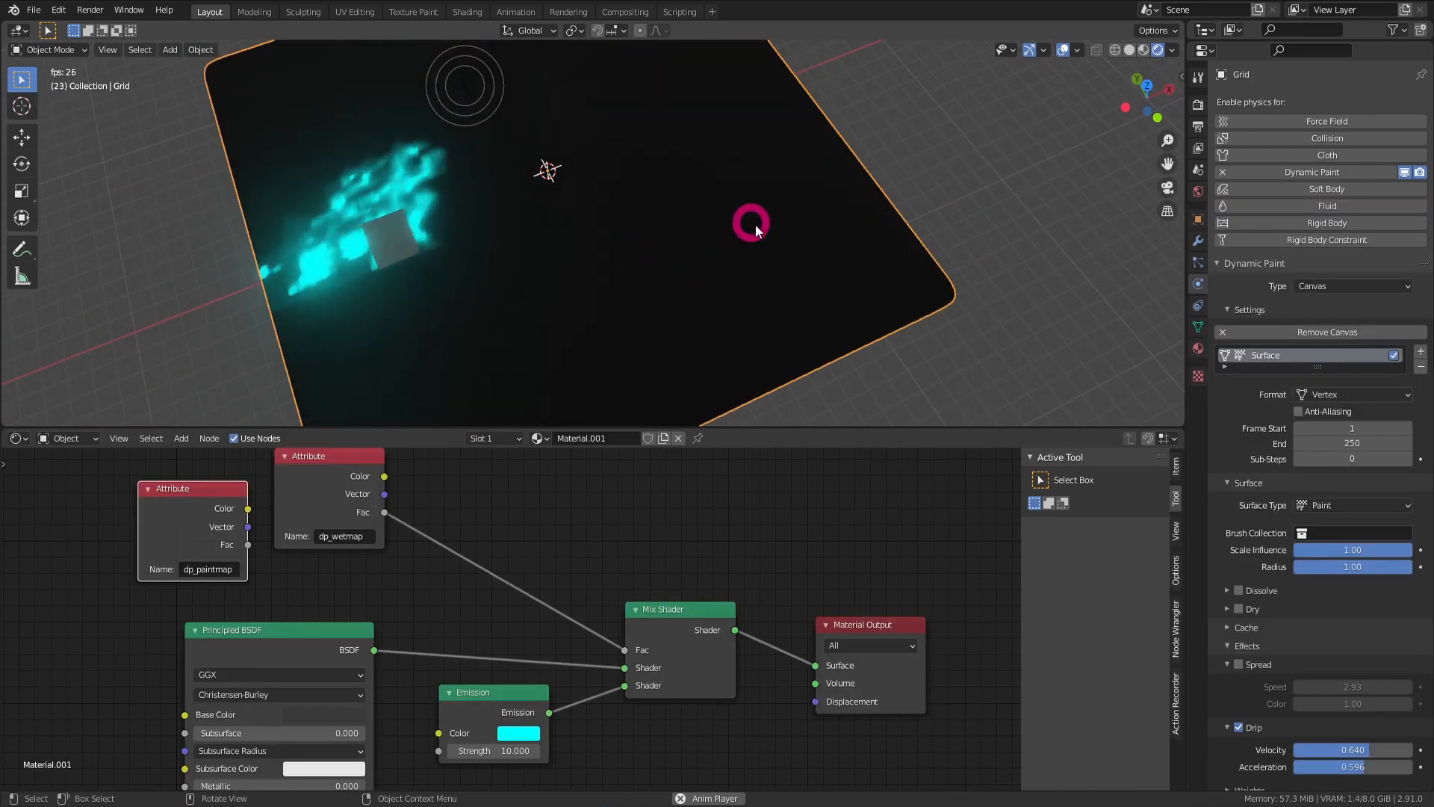
{"action": "scroll", "coordinate": [1270, 448], "scroll_direction": "down", "scroll_amount": 5}
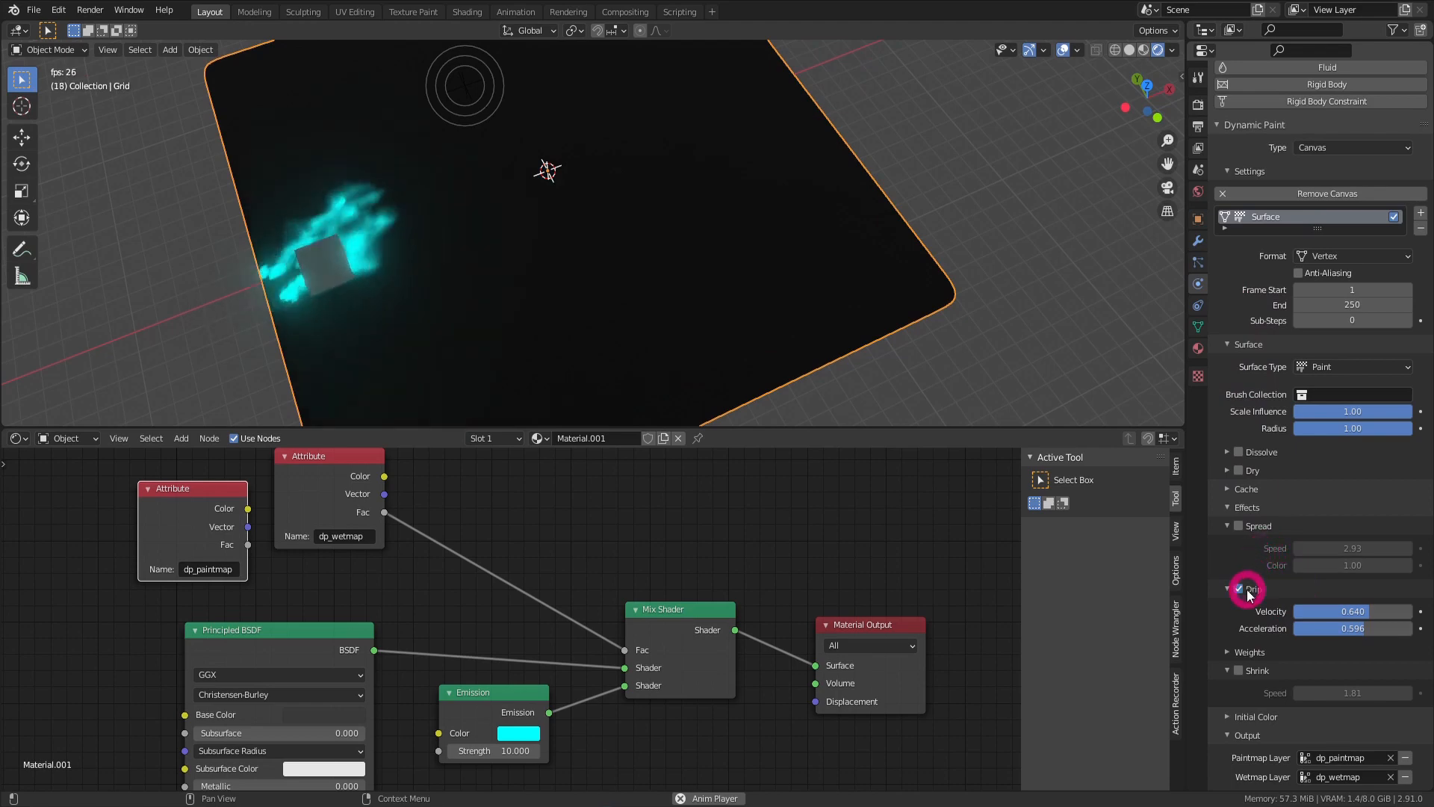
{"action": "left_click", "coordinate": [1240, 525]}
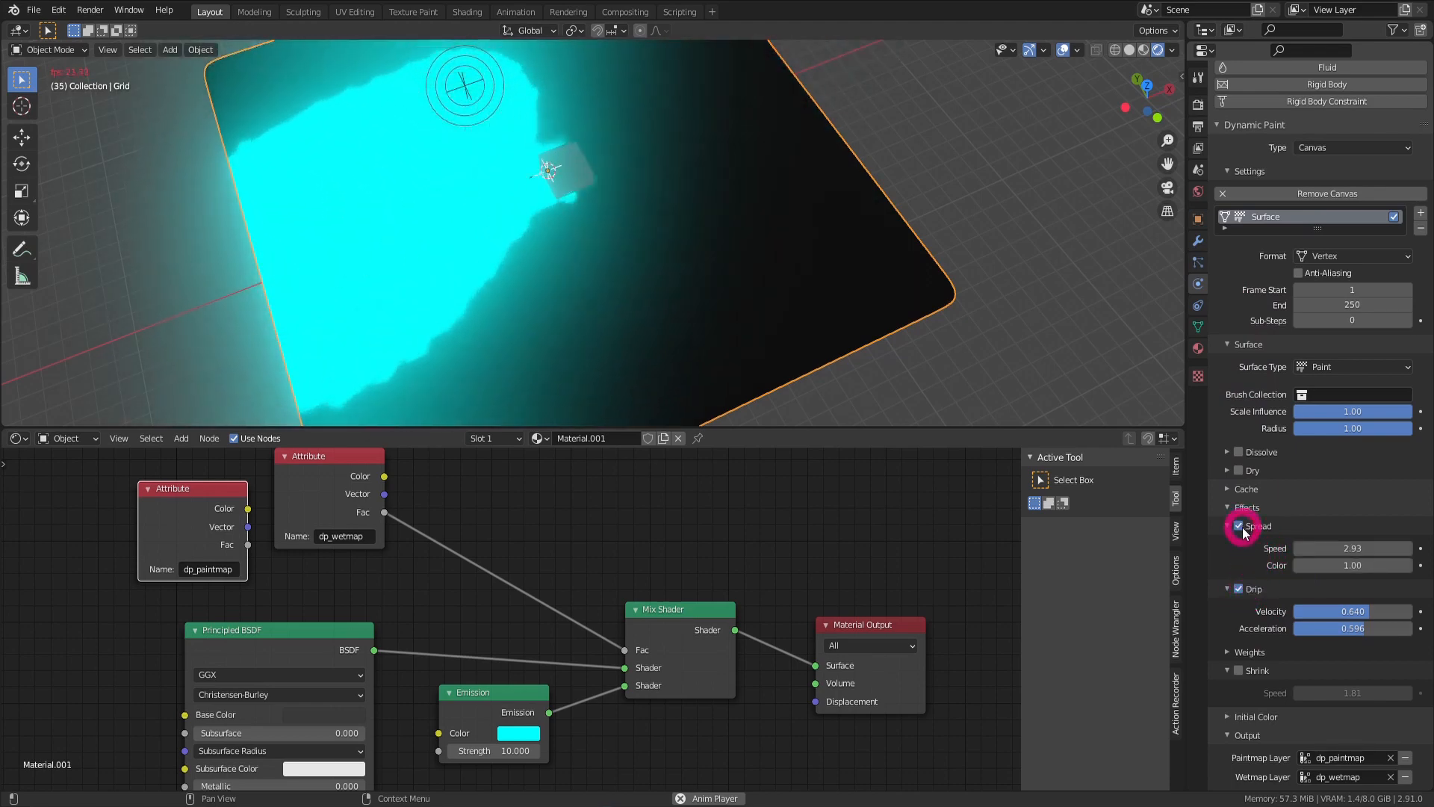
{"action": "left_click", "coordinate": [1348, 549]}
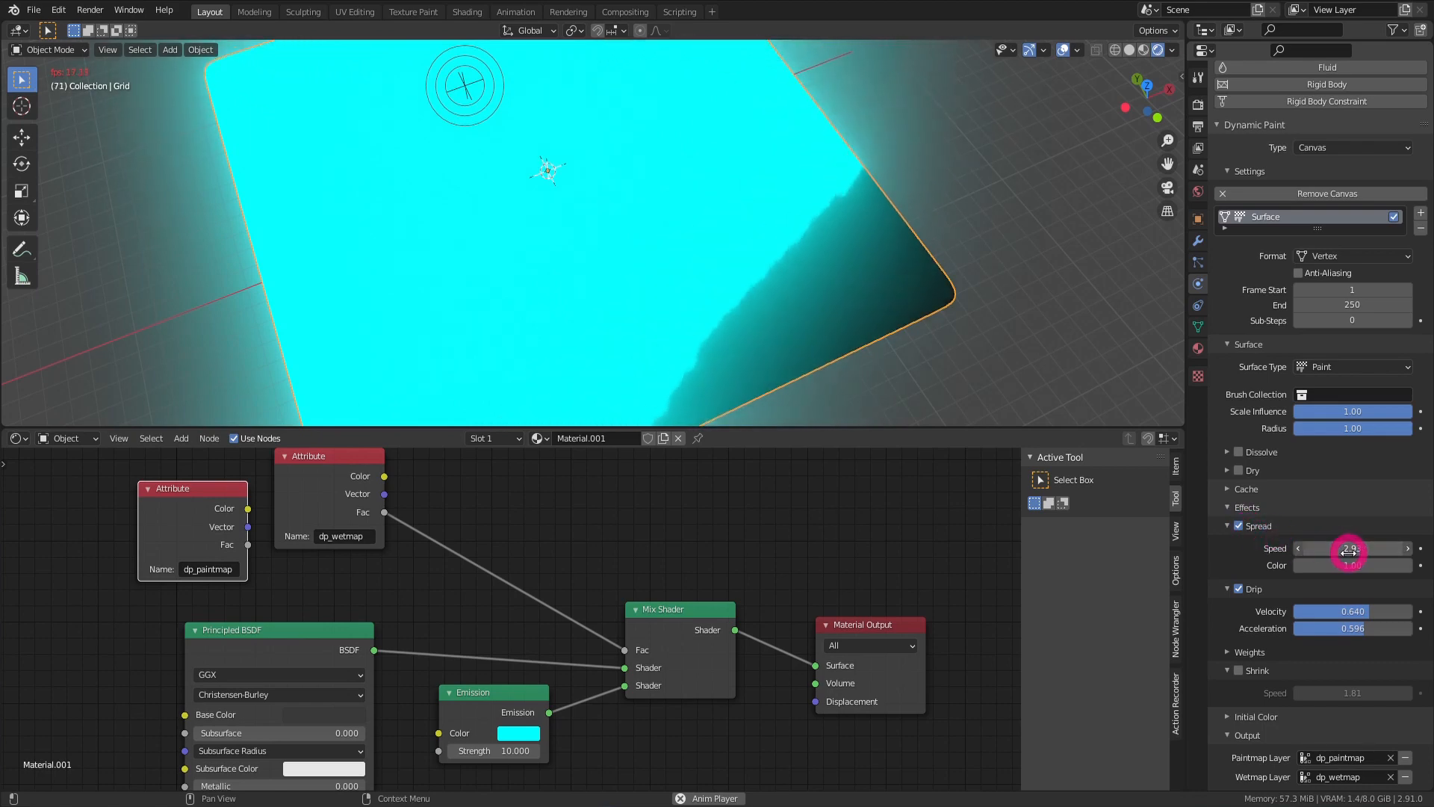
{"action": "type", "text": "1"}
{"action": "key", "text": "Return"}
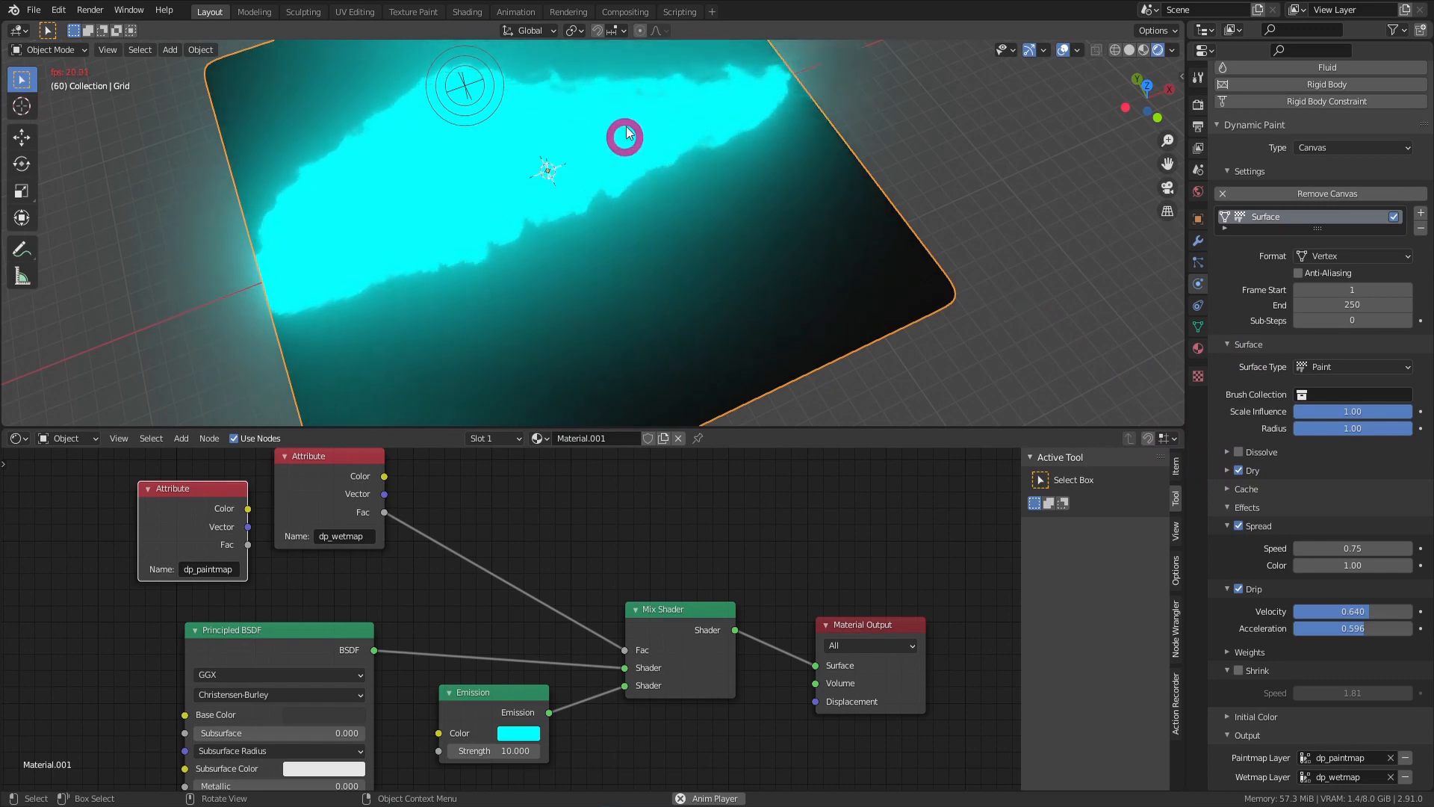
Move the Force field across to the grid's opposite corner, and return it to just beside the grid's centre.
{"action": "middle_click_drag", "start_coordinate": [596, 241], "coordinate": [685, 238], "text": "shift"}
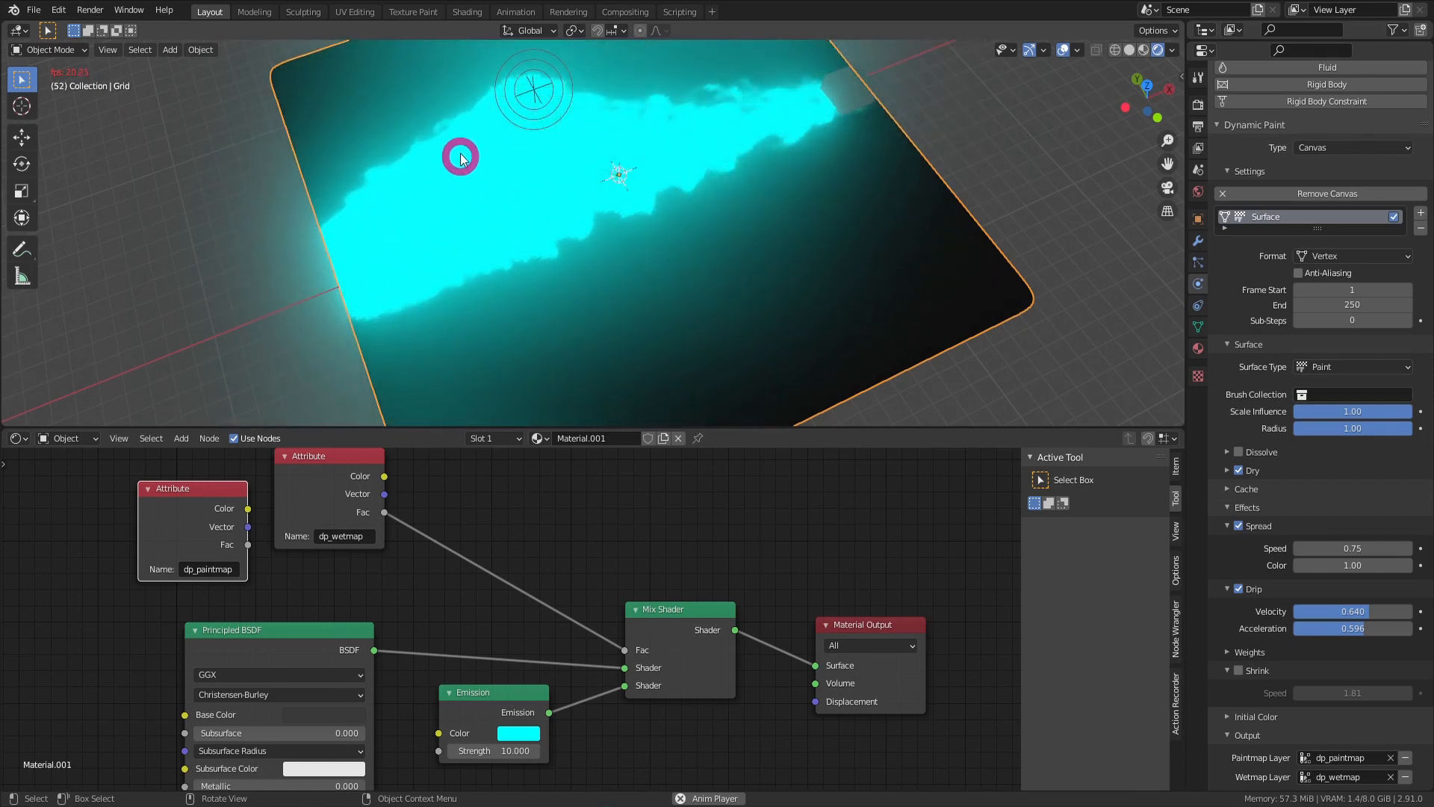
{"action": "left_click", "coordinate": [557, 87]}
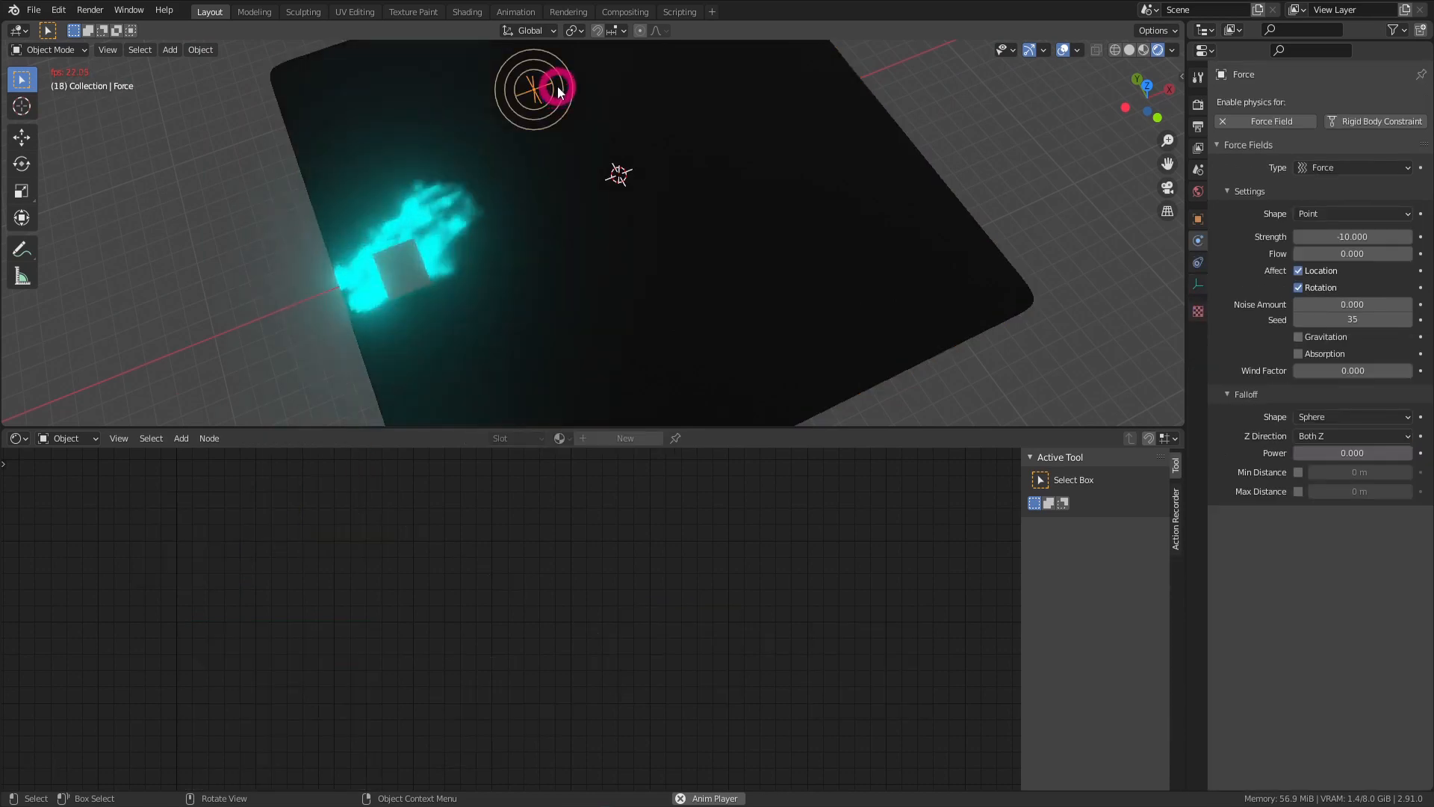
{"action": "key", "text": "g"}
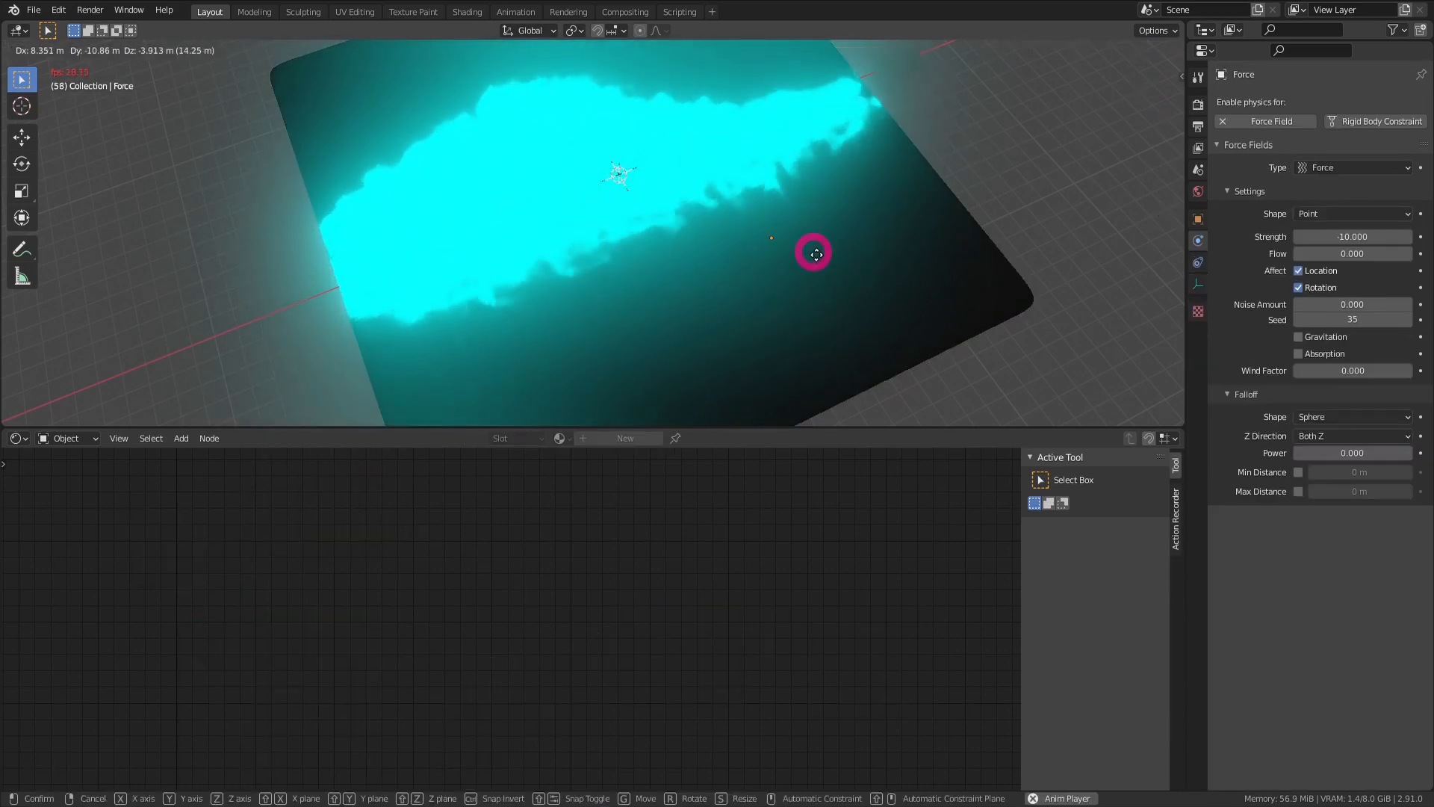
{"action": "left_click", "coordinate": [901, 345]}
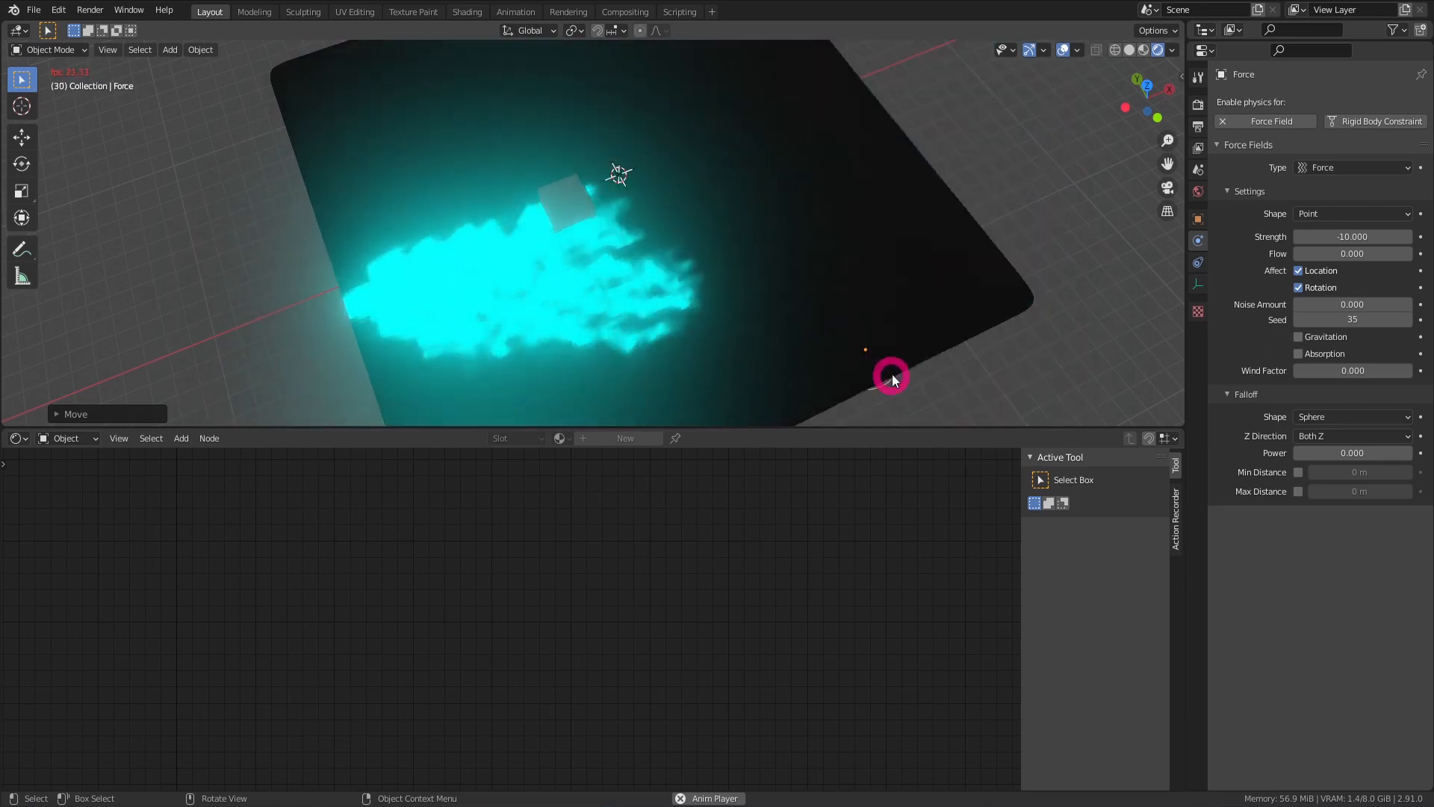
{"action": "key", "text": "g"}
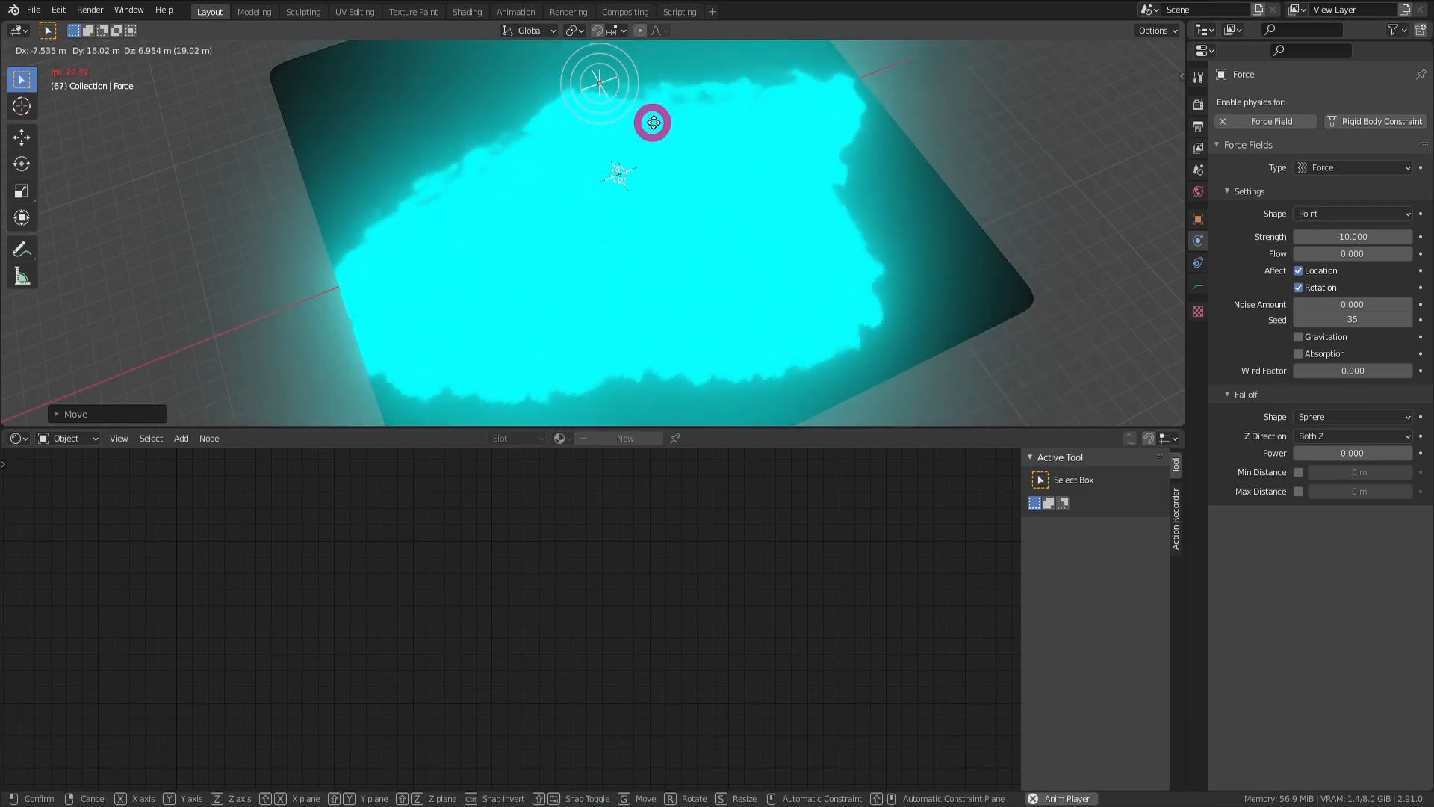
{"action": "left_click", "coordinate": [617, 145]}
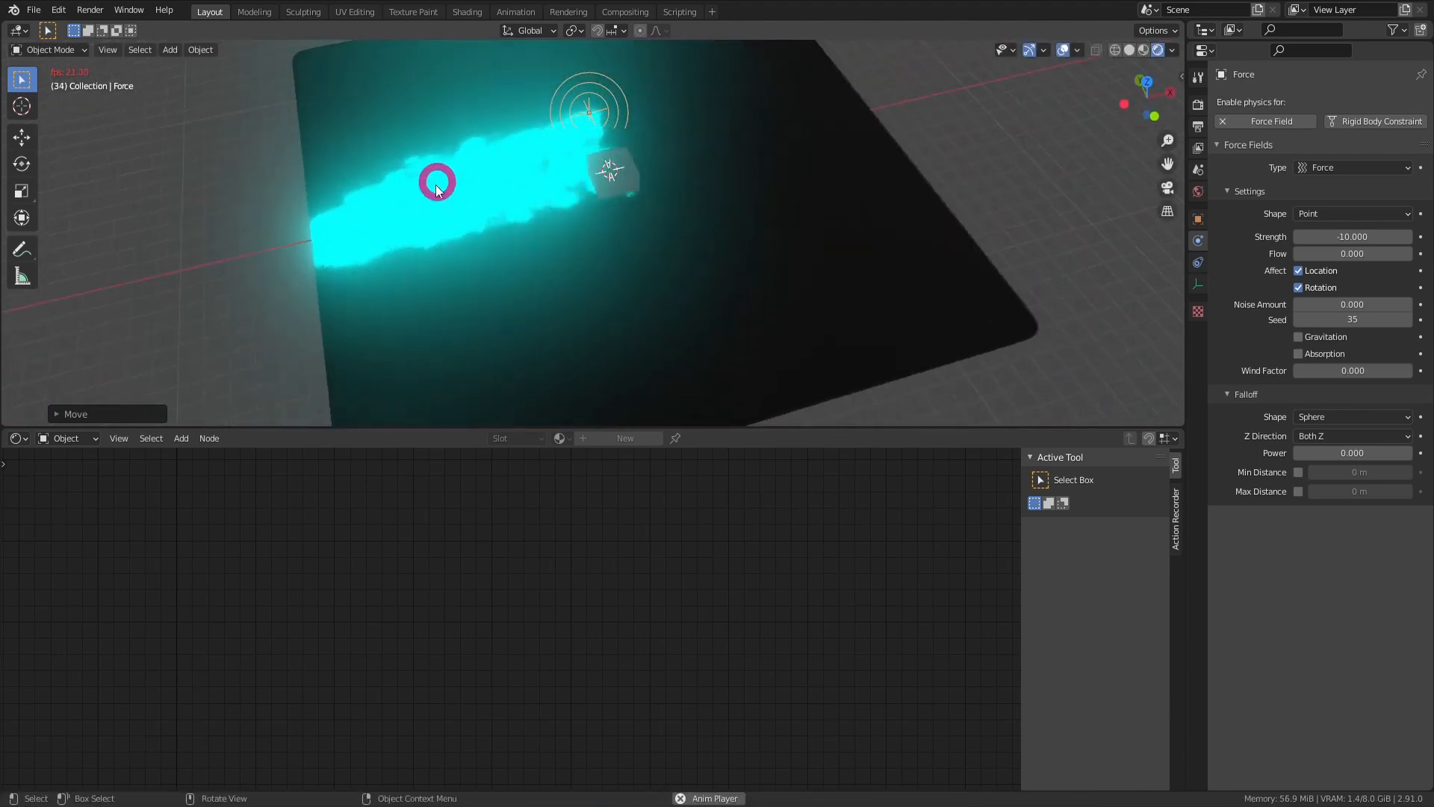
Enlarge the 3D viewport over the node editor and move the Force field across the painted trail to its opposite side.
{"action": "key", "text": "space"}
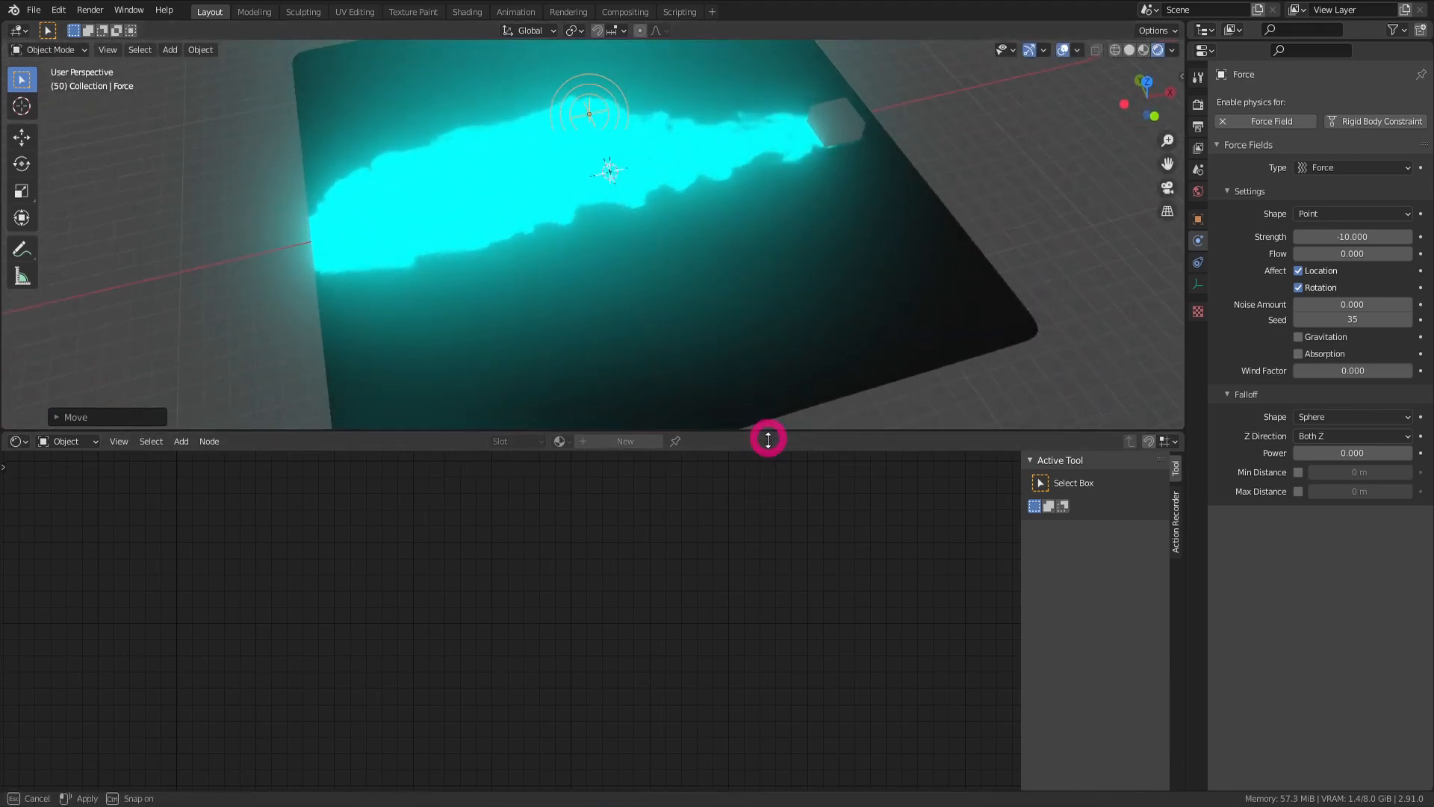
{"action": "left_click_drag", "start_coordinate": [767, 430], "coordinate": [781, 683]}
{"action": "key", "text": "space"}
{"action": "middle_click_drag", "start_coordinate": [739, 580], "coordinate": [664, 312]}
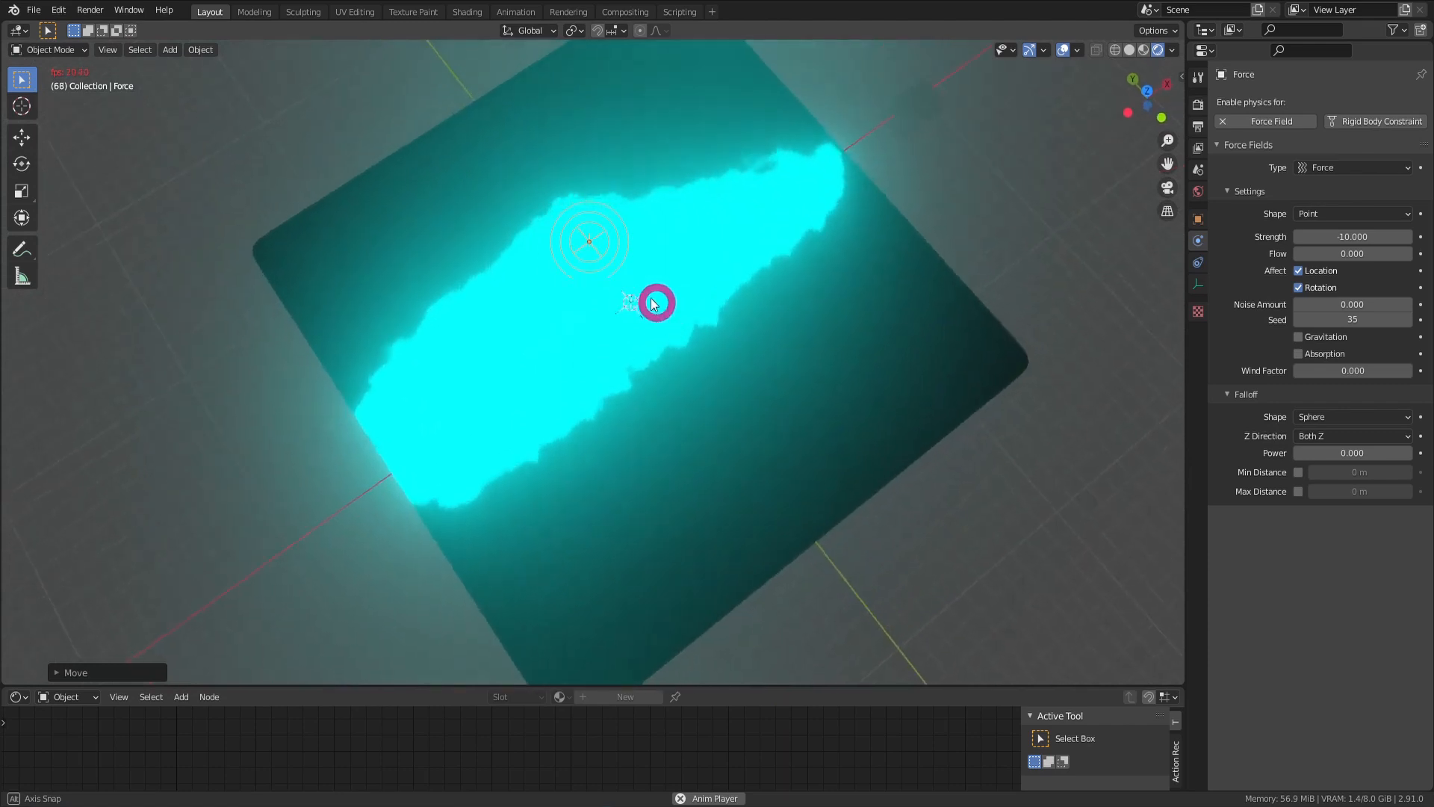
{"action": "key", "text": "g"}
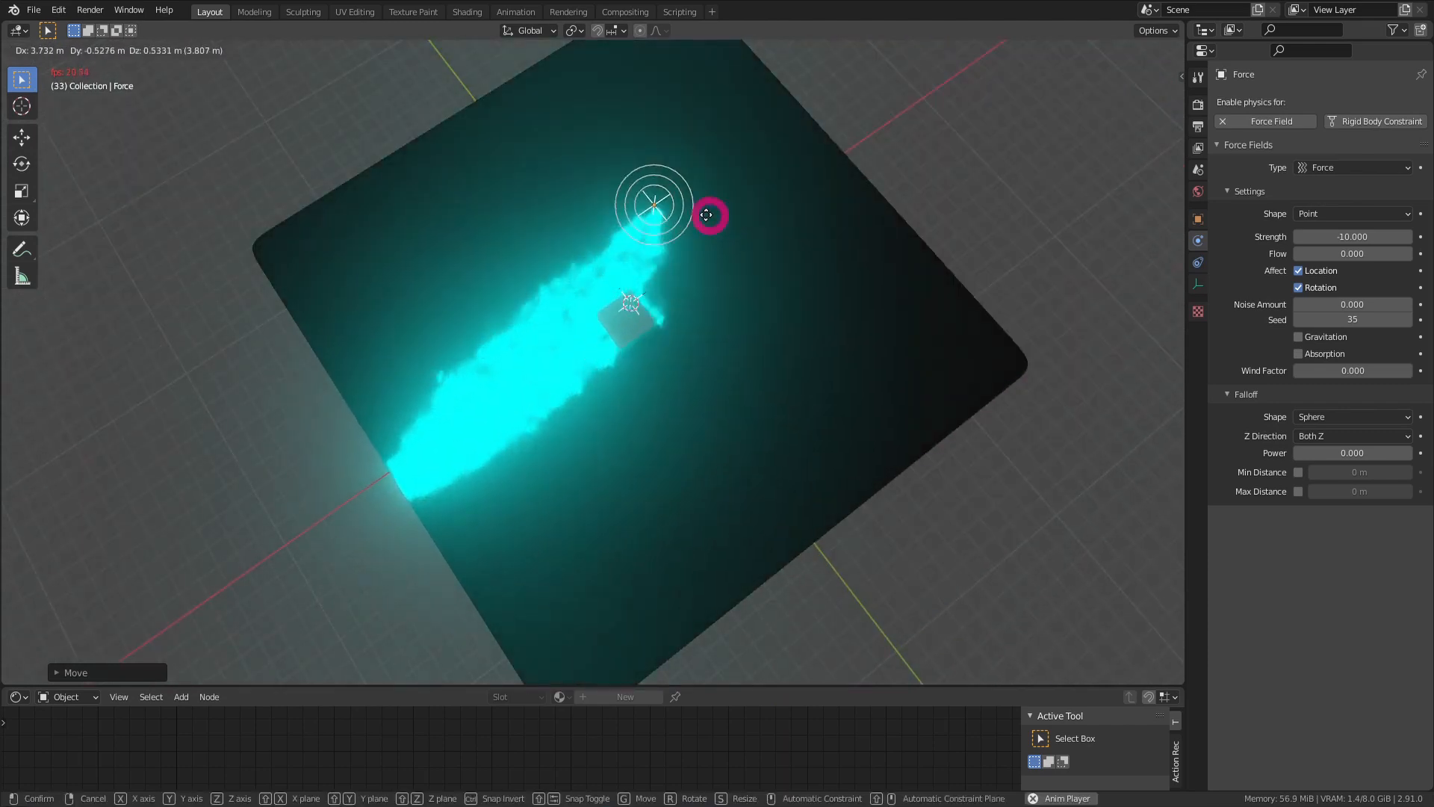
{"action": "left_click", "coordinate": [807, 320]}
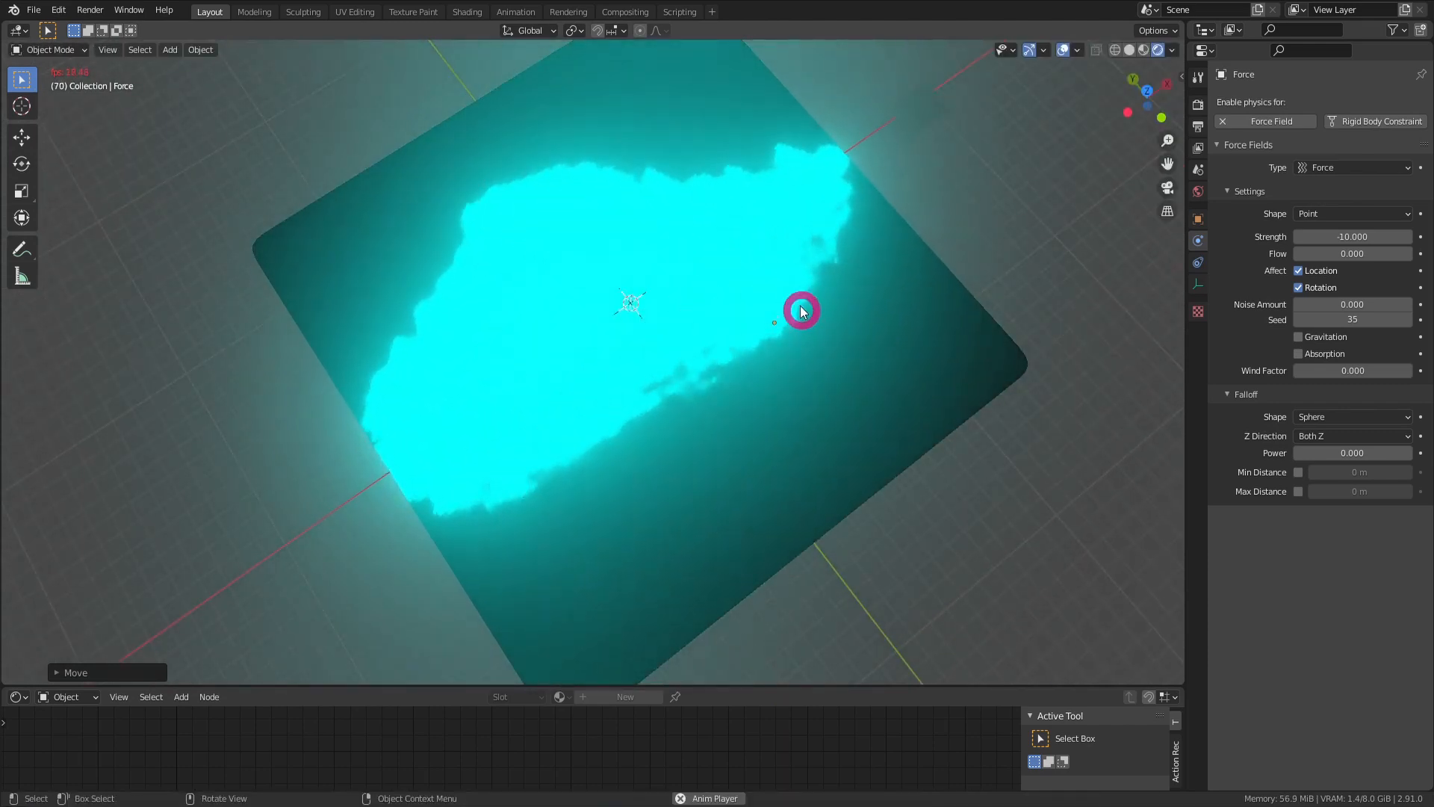
Disable Dry and enable the Shrink effect on the grid's Dynamic Paint canvas.
{"action": "left_click", "coordinate": [740, 347]}
{"action": "scroll", "coordinate": [1266, 493], "scroll_direction": "down", "scroll_amount": 5}
{"action": "left_click", "coordinate": [1239, 471]}
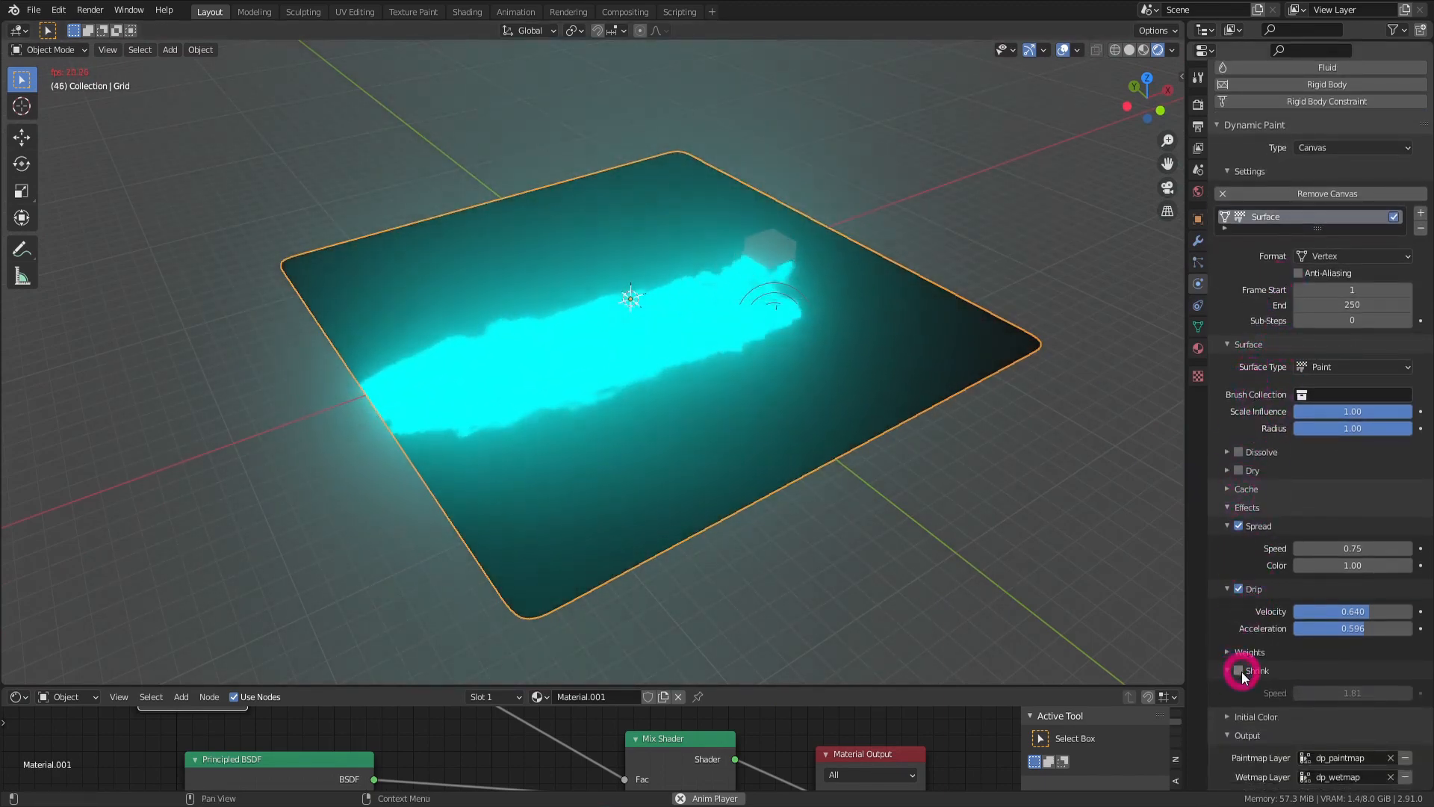
{"action": "left_click", "coordinate": [1239, 671]}
{"action": "middle_click_drag", "start_coordinate": [1127, 384], "coordinate": [800, 336]}
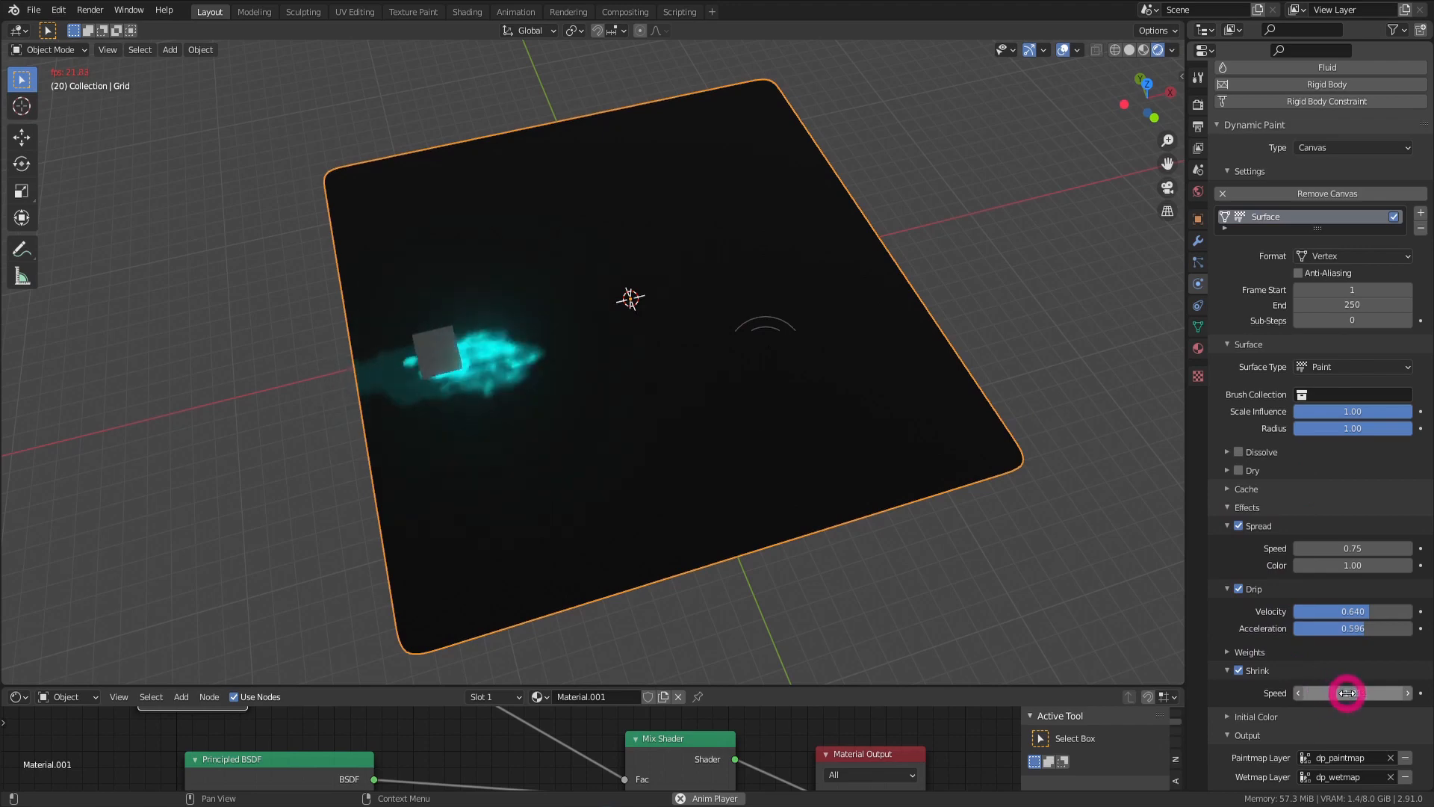
Try lower Shrink speeds of 1.28 and 0 on the grid's canvas, and settle on a Shrink speed of 1.00.
{"action": "left_click_drag", "start_coordinate": [1348, 693], "coordinate": [1316, 689]}
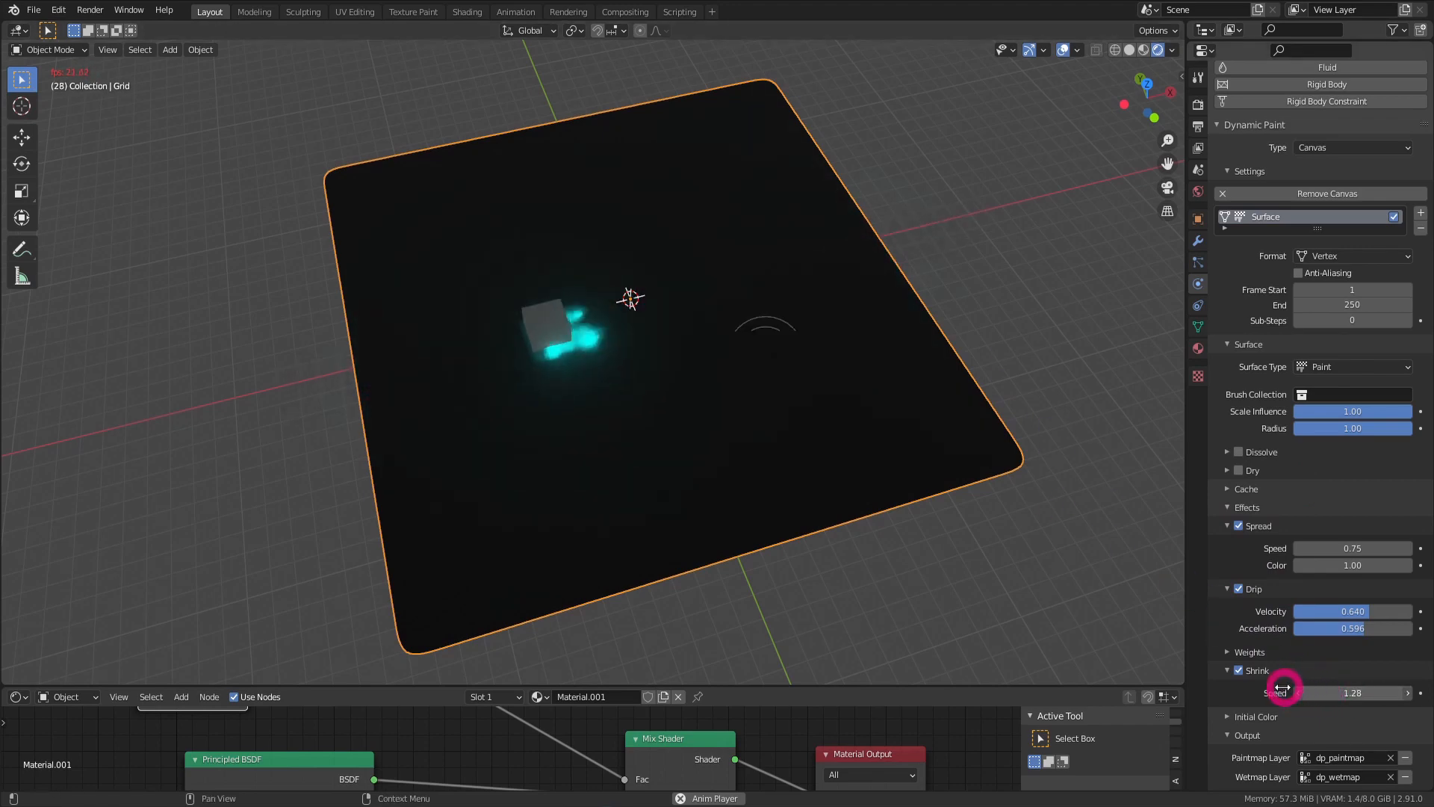
{"action": "left_click_drag", "start_coordinate": [1233, 680], "coordinate": [1135, 672]}
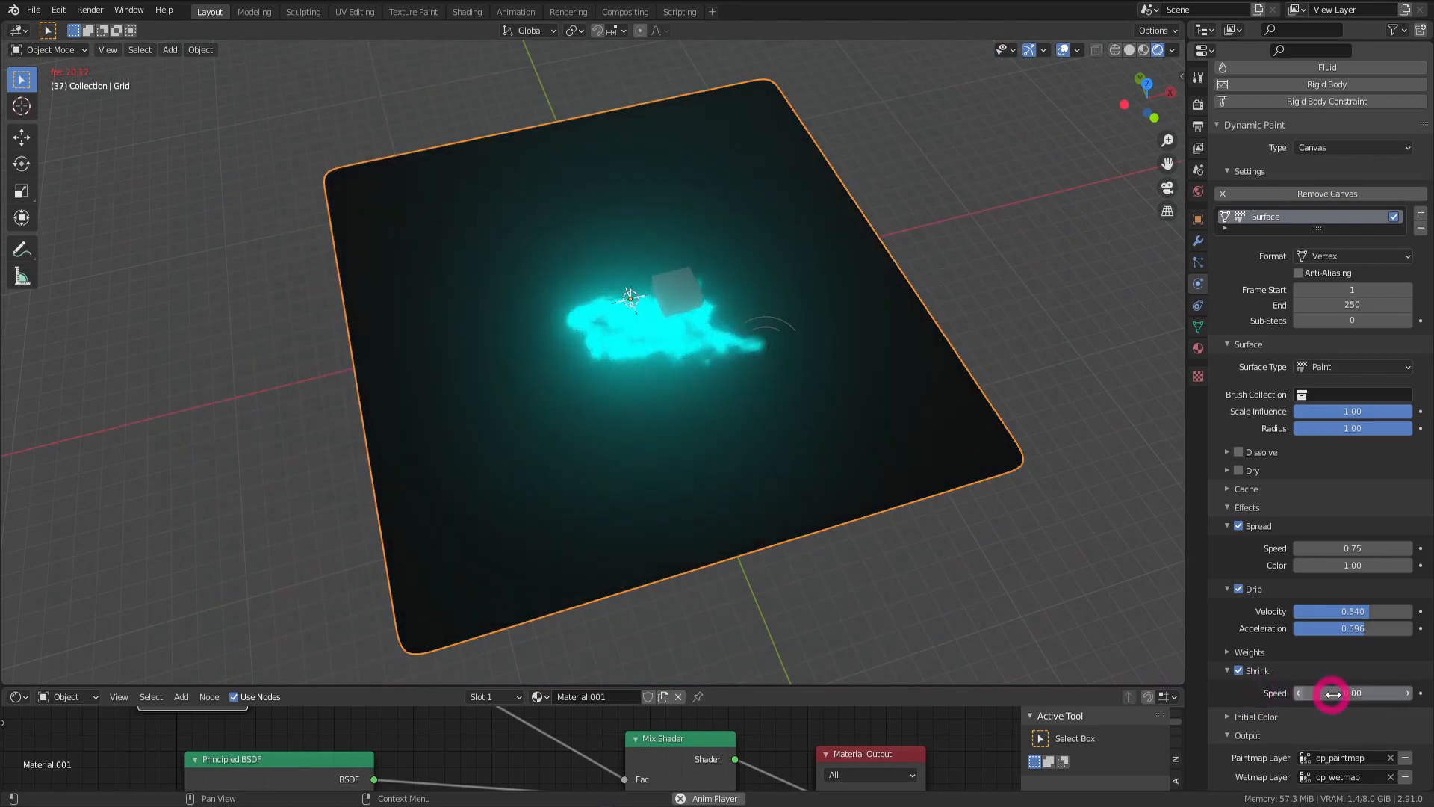
{"action": "left_click", "coordinate": [1340, 693]}
{"action": "type", "text": "1"}
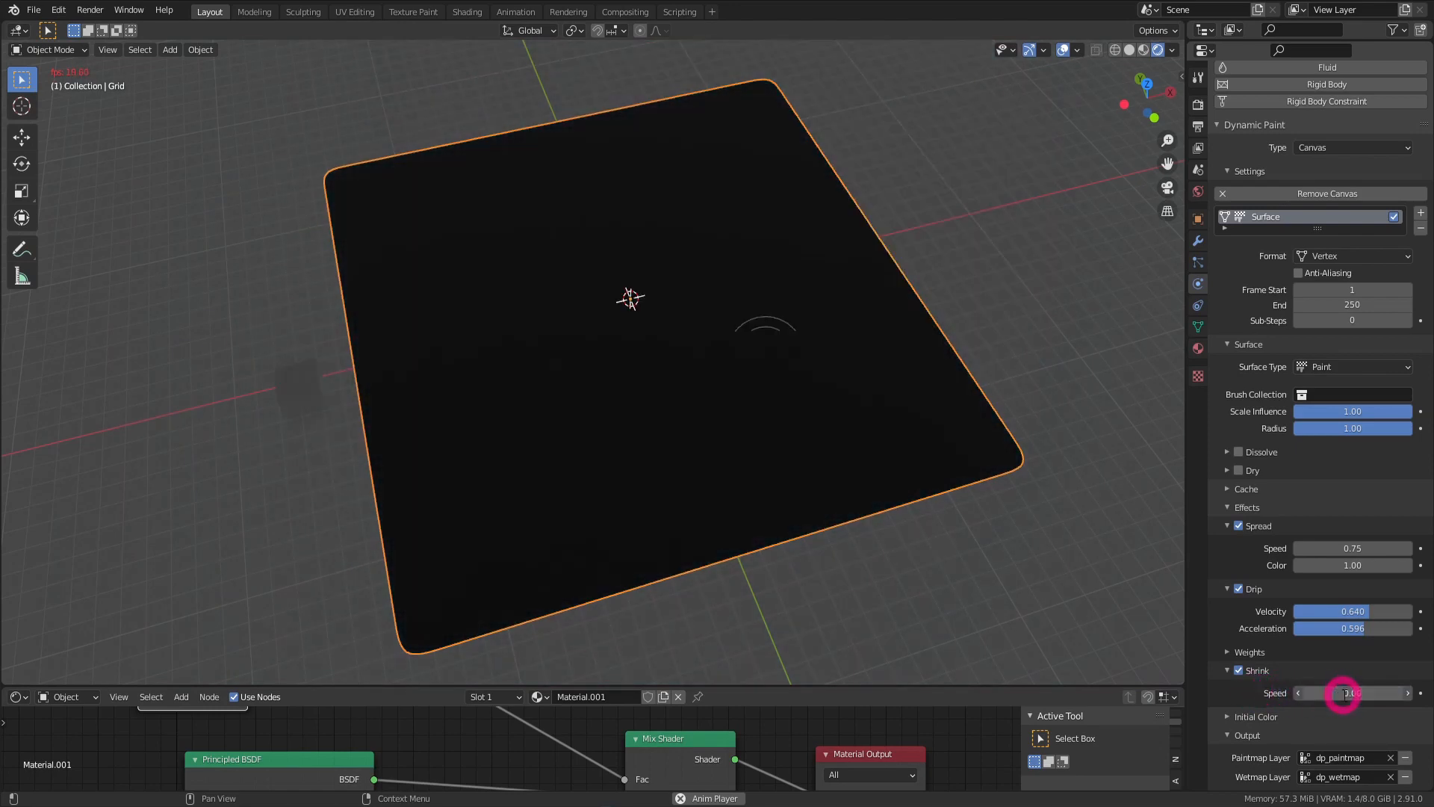
{"action": "left_click", "coordinate": [888, 336]}
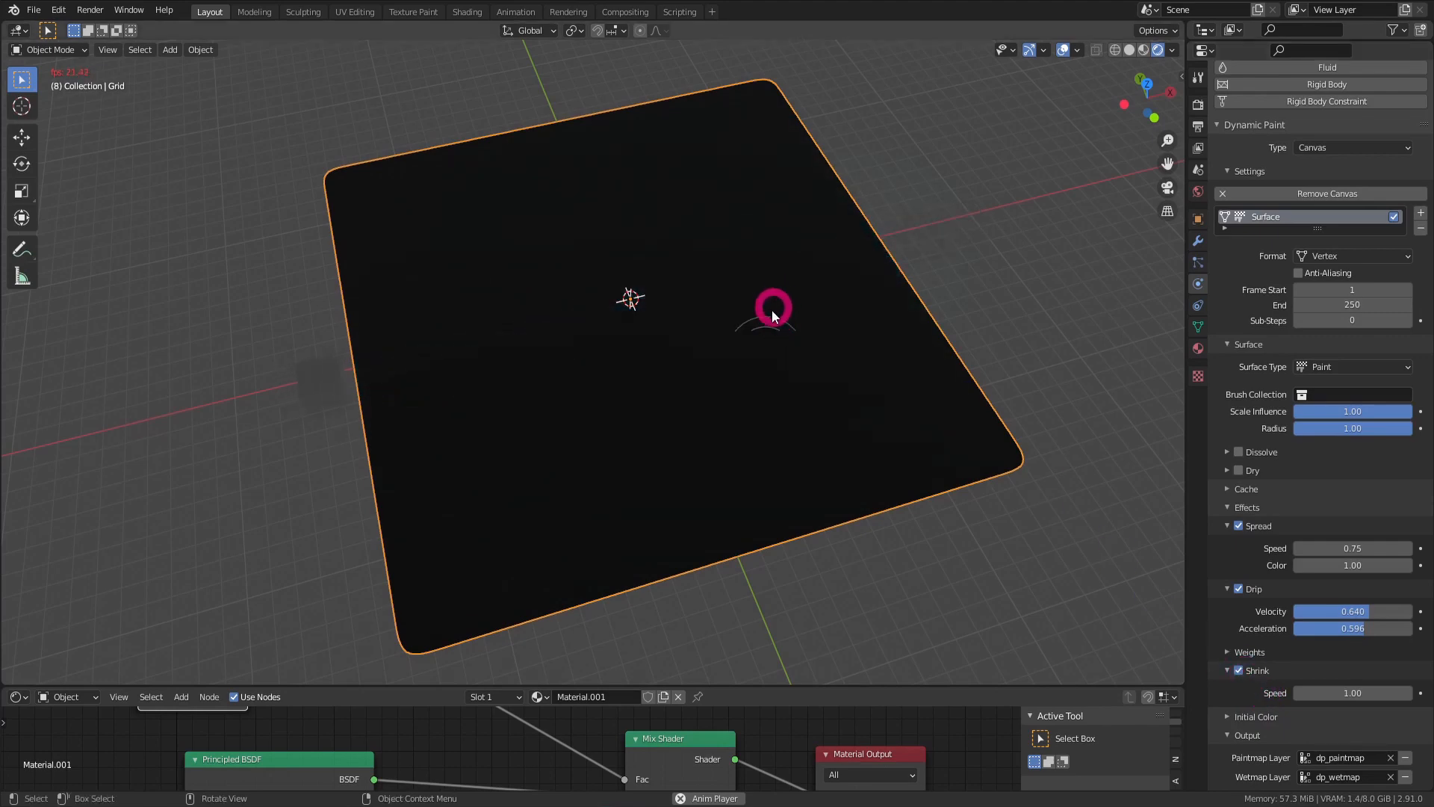
{"action": "left_click", "coordinate": [927, 440]}
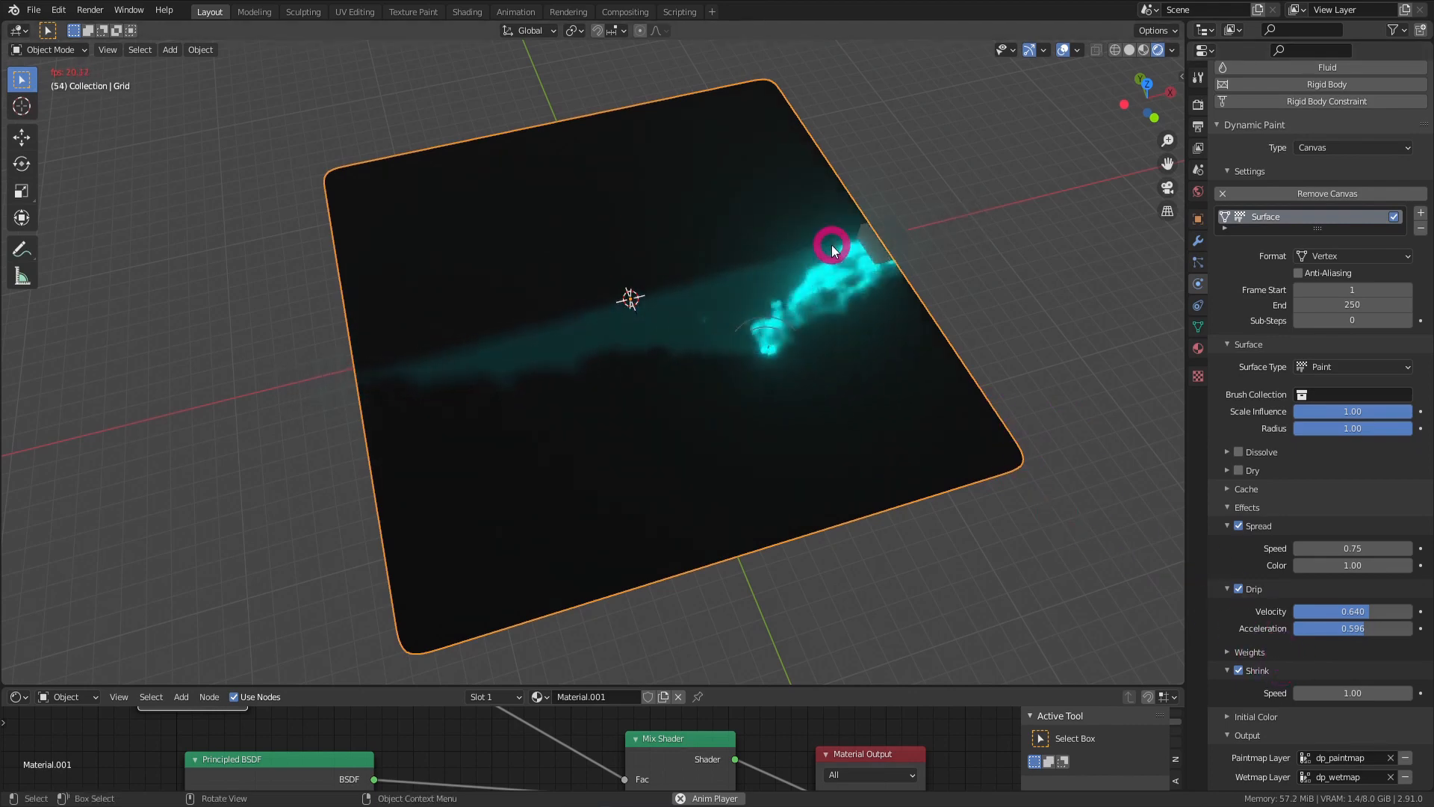
Enable Multiply Alpha in the cube brush's Velocity settings and set the white stop of its ramp to position 0.976.
{"action": "left_click", "coordinate": [954, 226]}
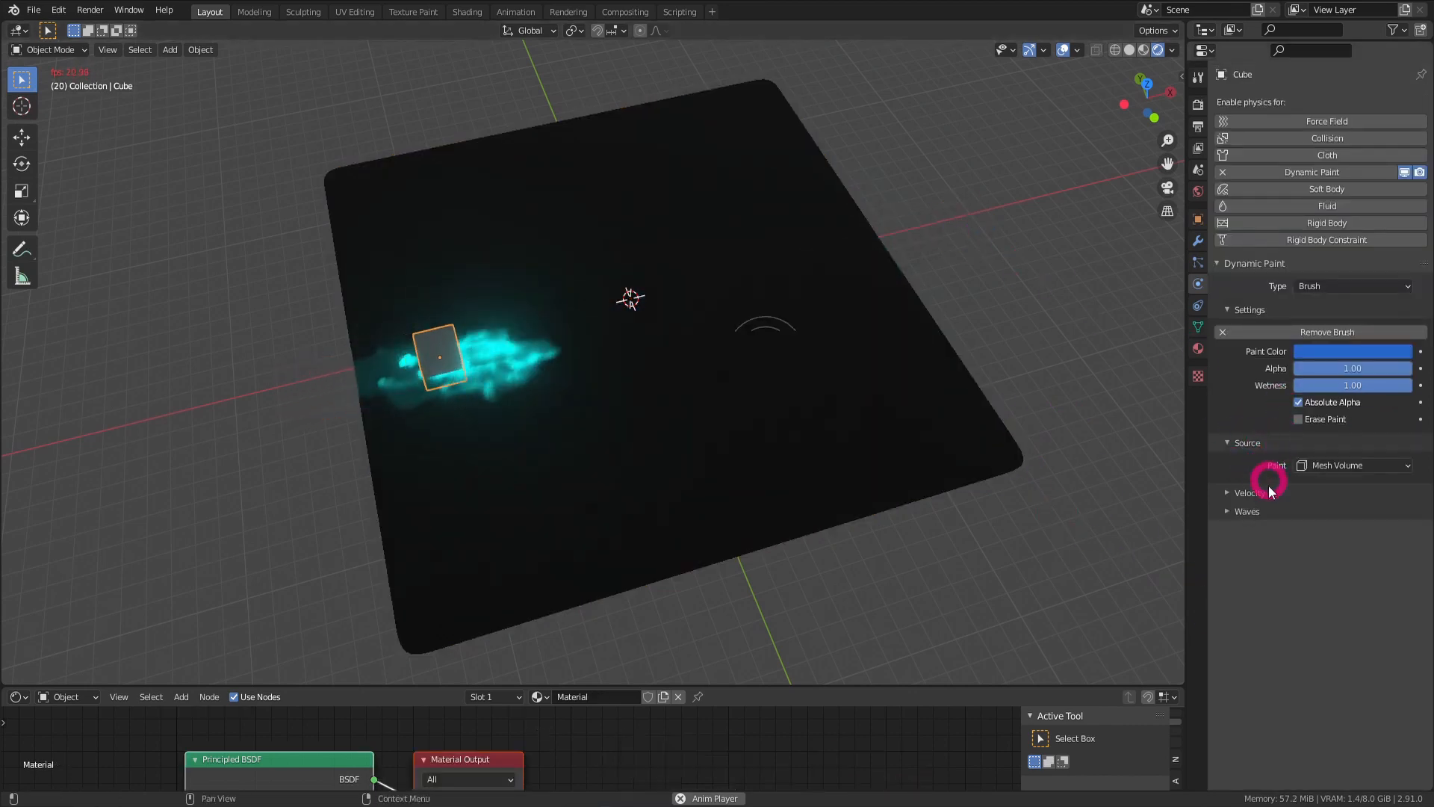
{"action": "left_click", "coordinate": [1251, 492]}
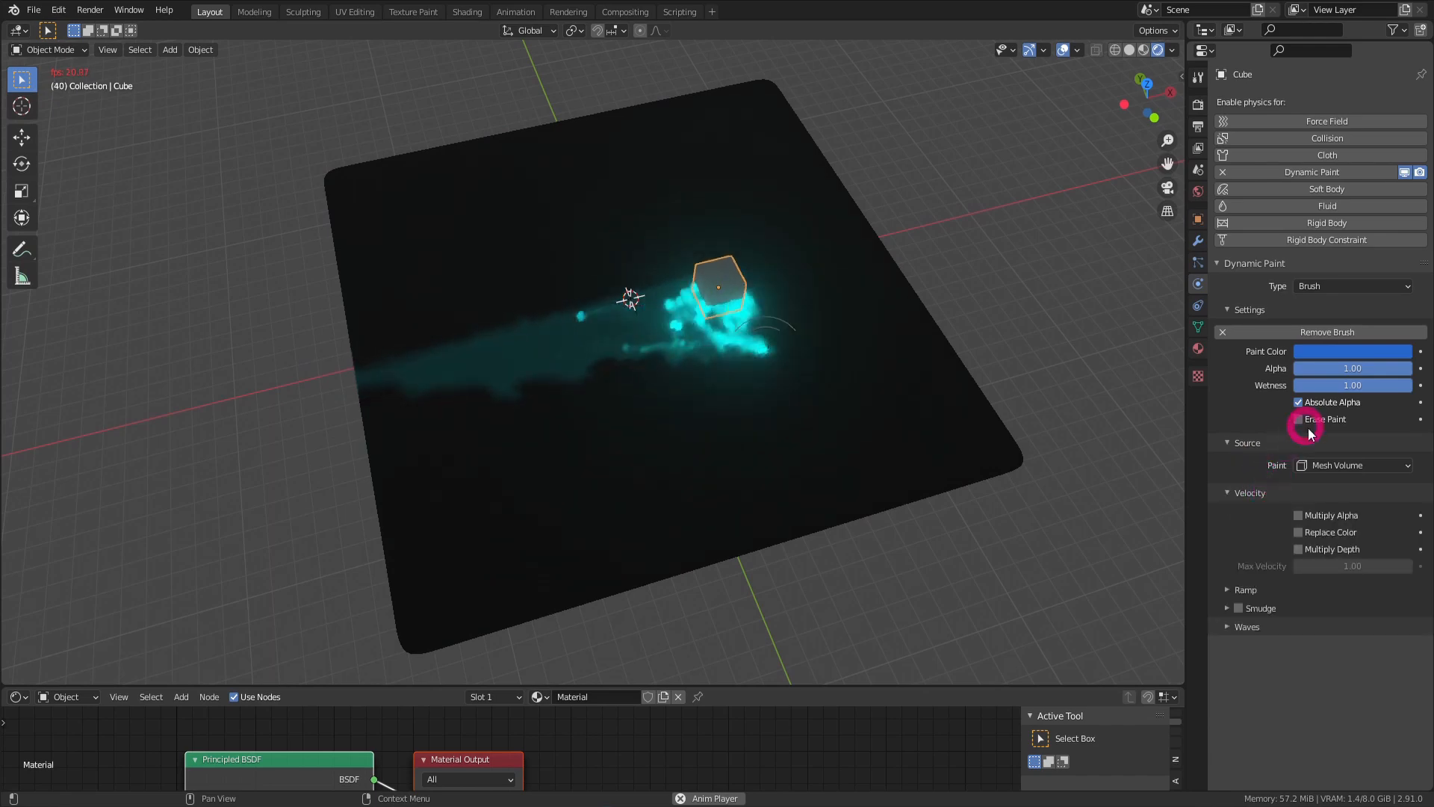
{"action": "left_click", "coordinate": [1299, 516]}
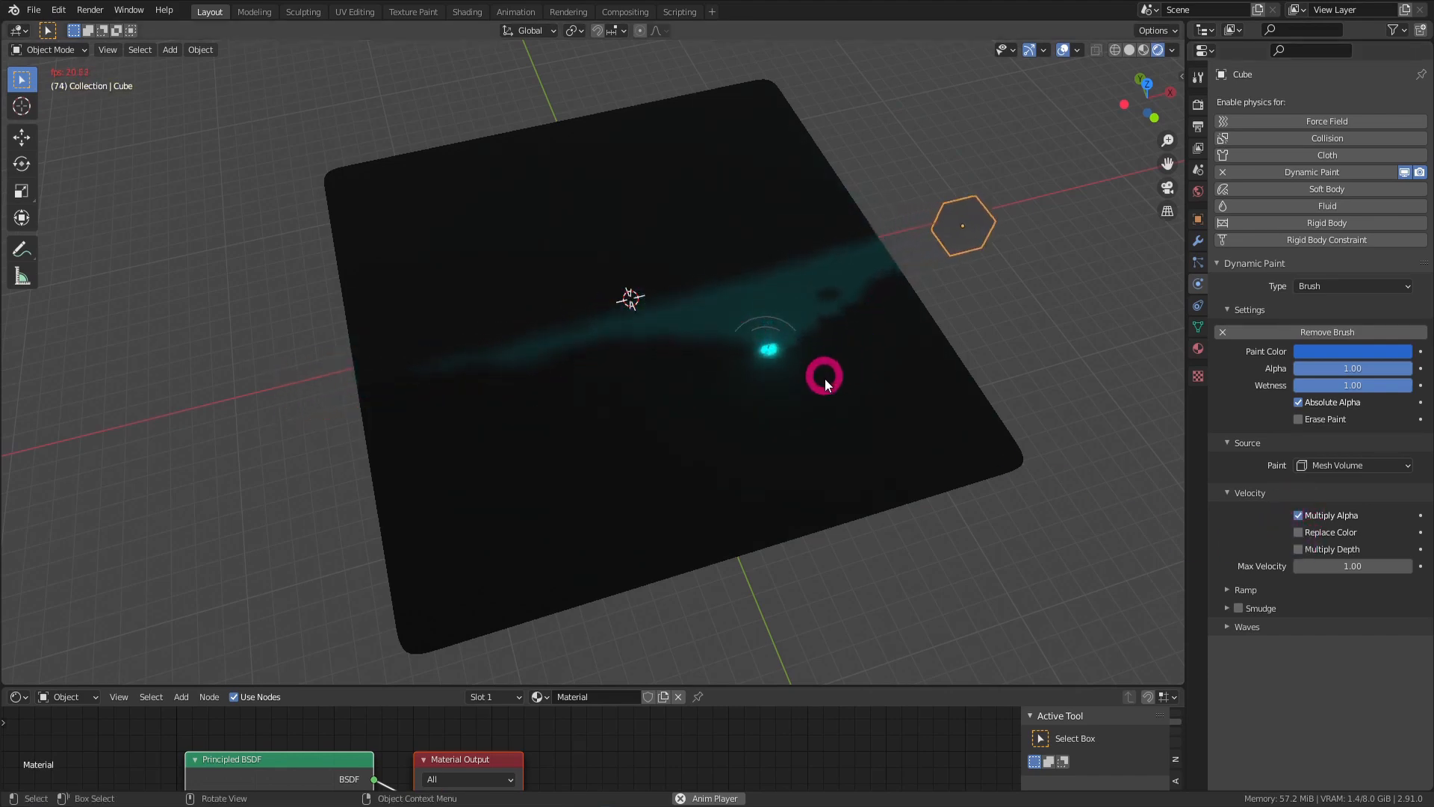
{"action": "left_click", "coordinate": [1240, 590]}
{"action": "left_click_drag", "start_coordinate": [1301, 646], "coordinate": [1218, 653]}
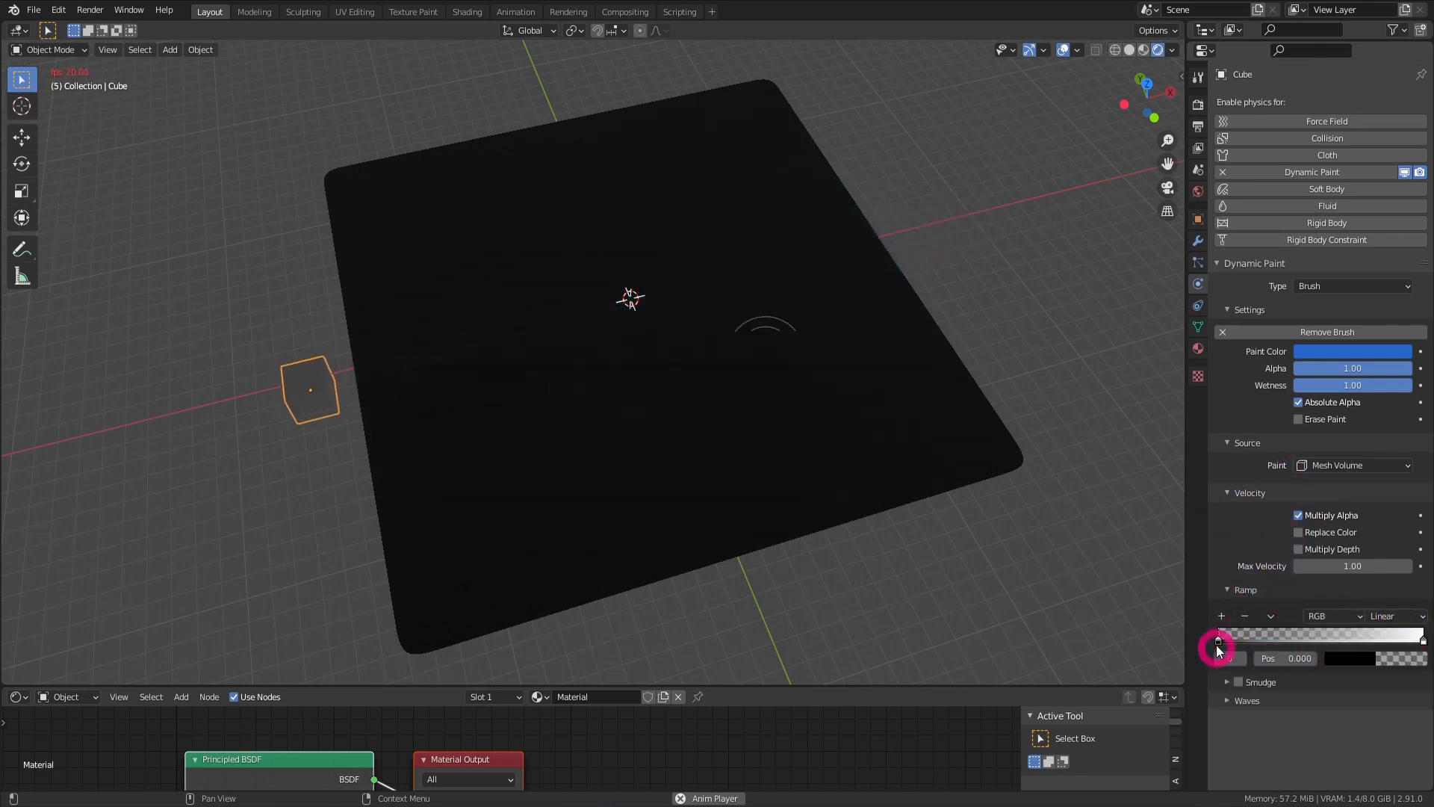
{"action": "mouse_move", "coordinate": [1309, 640]}
{"action": "left_mouse_down"}
{"action": "mouse_move", "coordinate": [1181, 643]}
{"action": "mouse_move", "coordinate": [1419, 638]}
{"action": "left_mouse_up"}
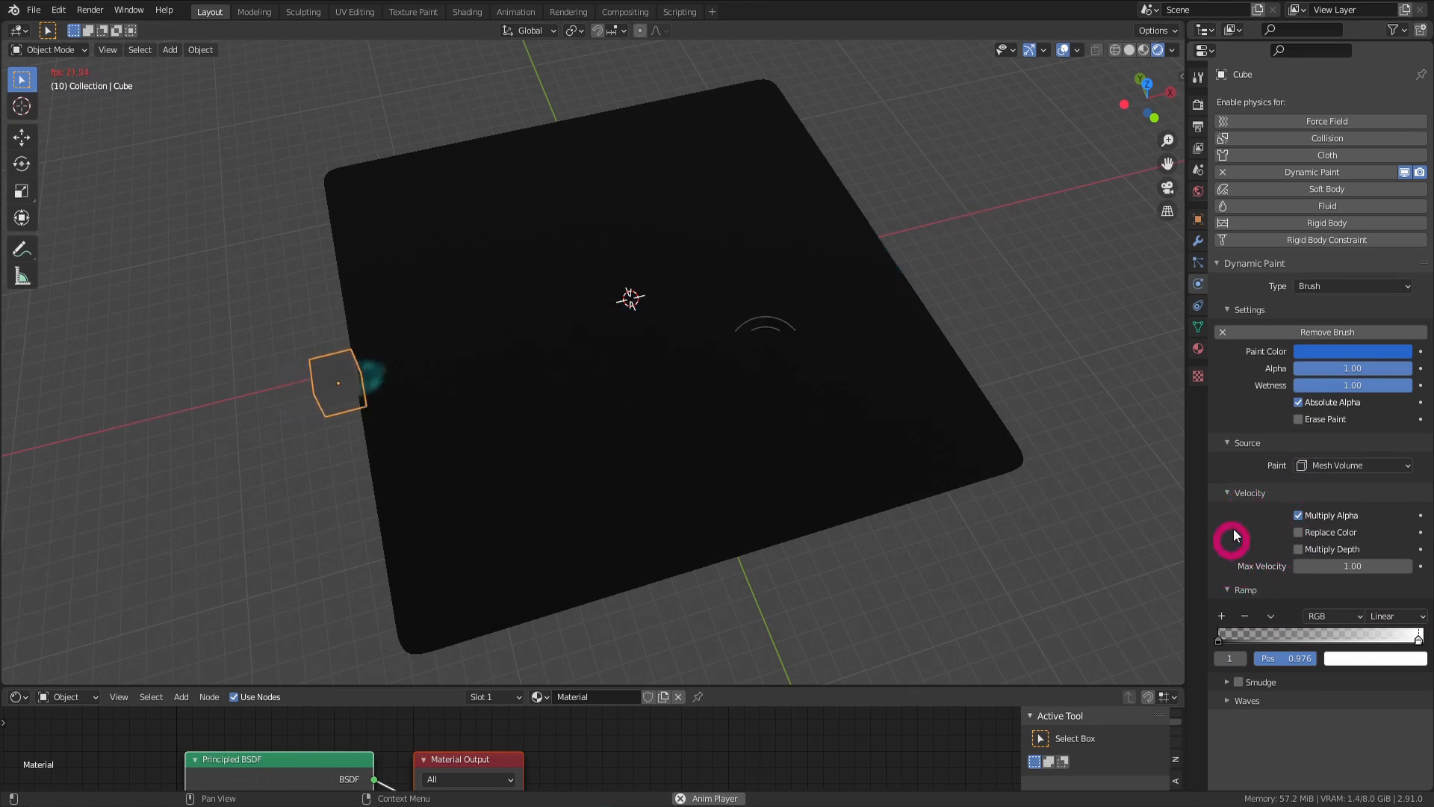
Examine the Waves settings of the cube's brush with the Velocity settings collapsed.
{"action": "left_click", "coordinate": [1234, 491]}
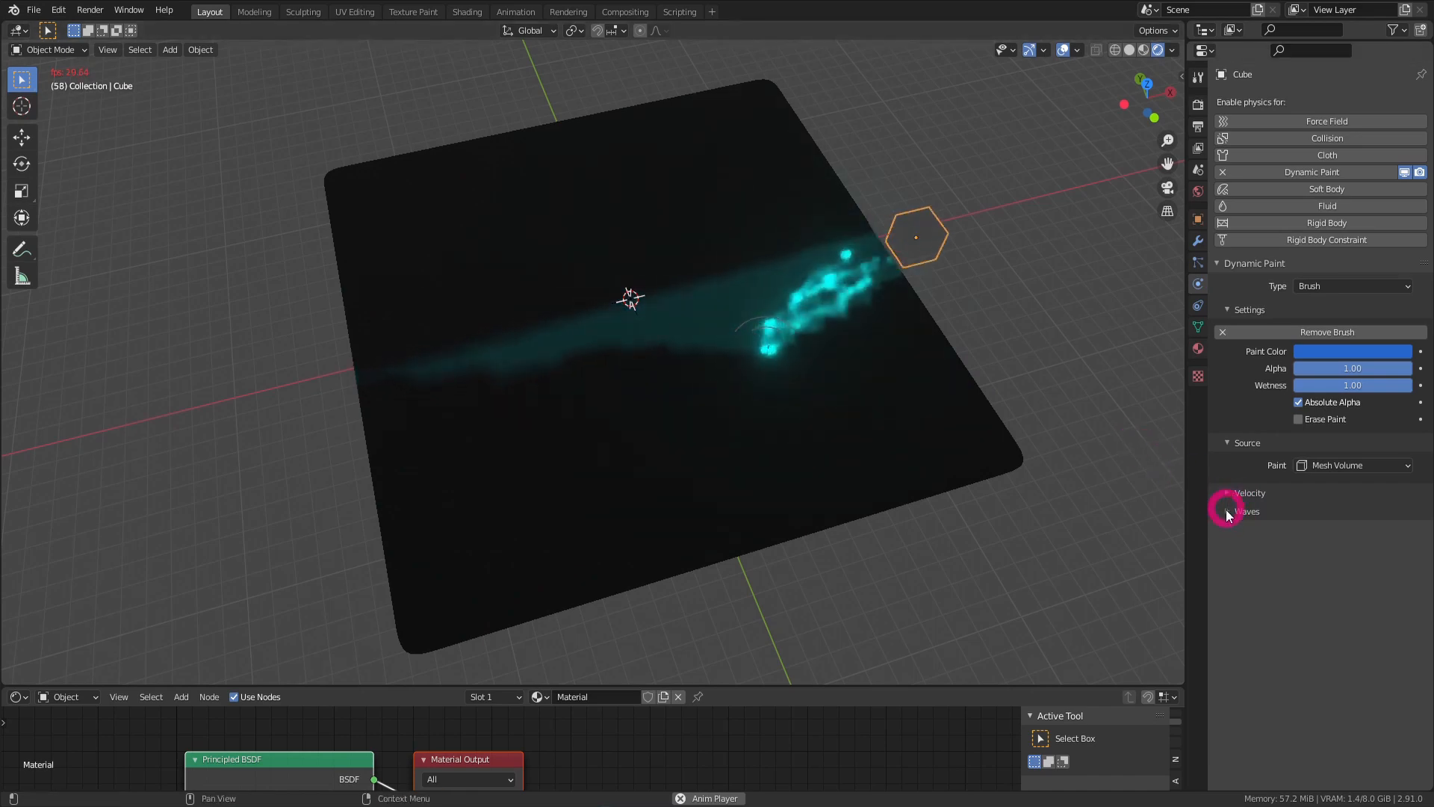
{"action": "left_click", "coordinate": [1241, 492]}
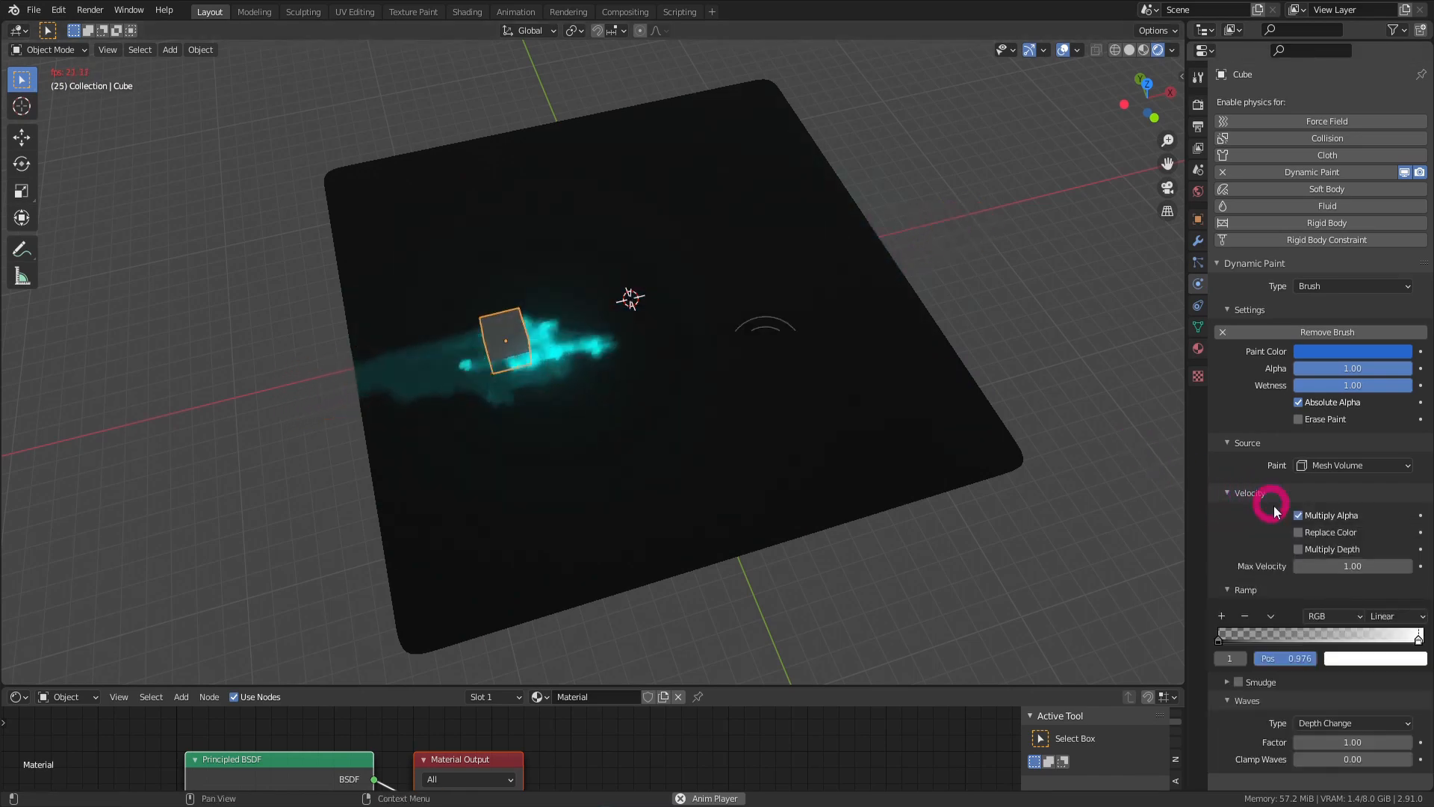
{"action": "left_click", "coordinate": [1249, 494]}
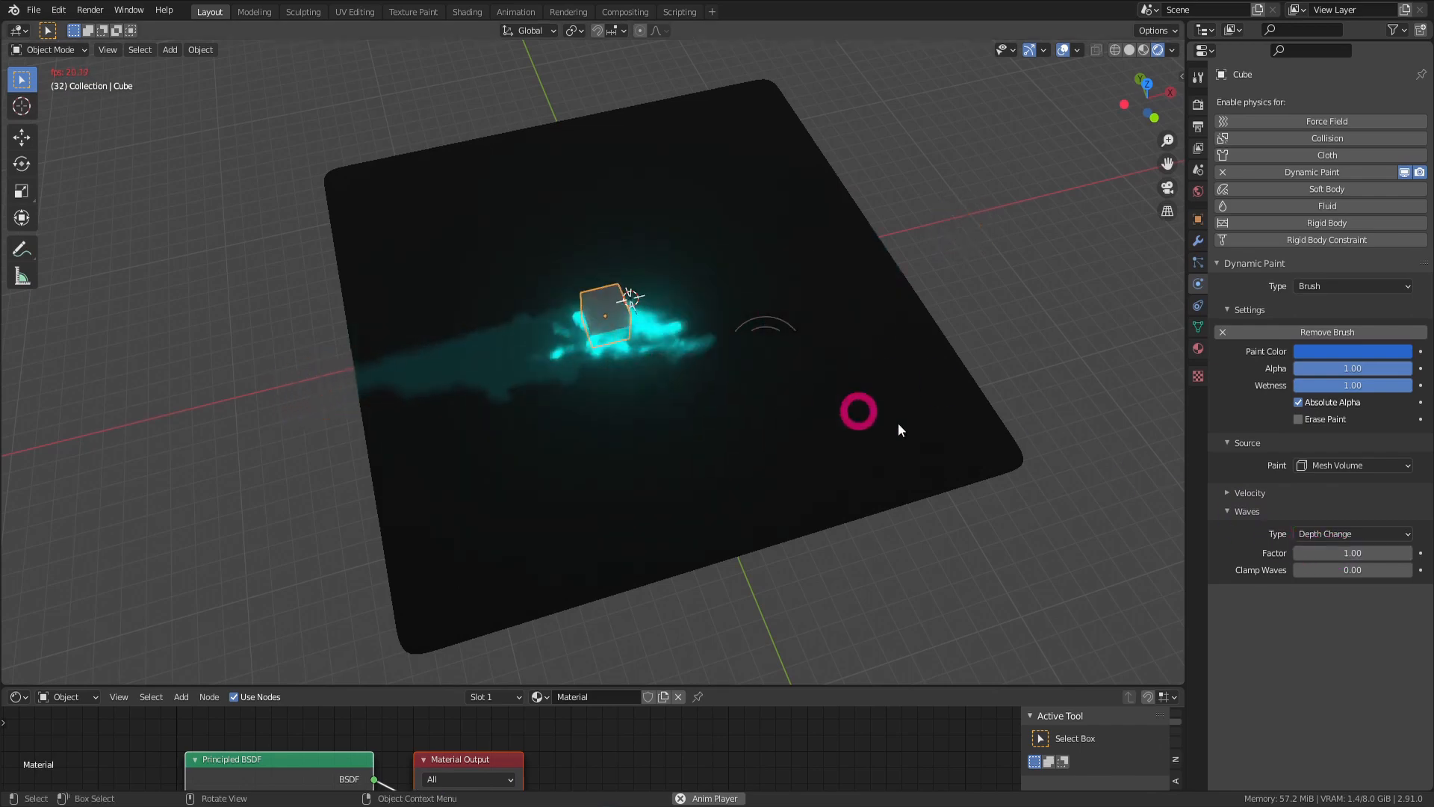
{"action": "left_click", "coordinate": [1346, 552]}
{"action": "left_click_drag", "start_coordinate": [1390, 564], "coordinate": [1336, 530]}
Move the Force field towards the start of the painted trail, and delete it from the scene.
{"action": "left_click_drag", "start_coordinate": [787, 330], "coordinate": [530, 231]}
{"action": "left_click_drag", "start_coordinate": [617, 203], "coordinate": [654, 341]}
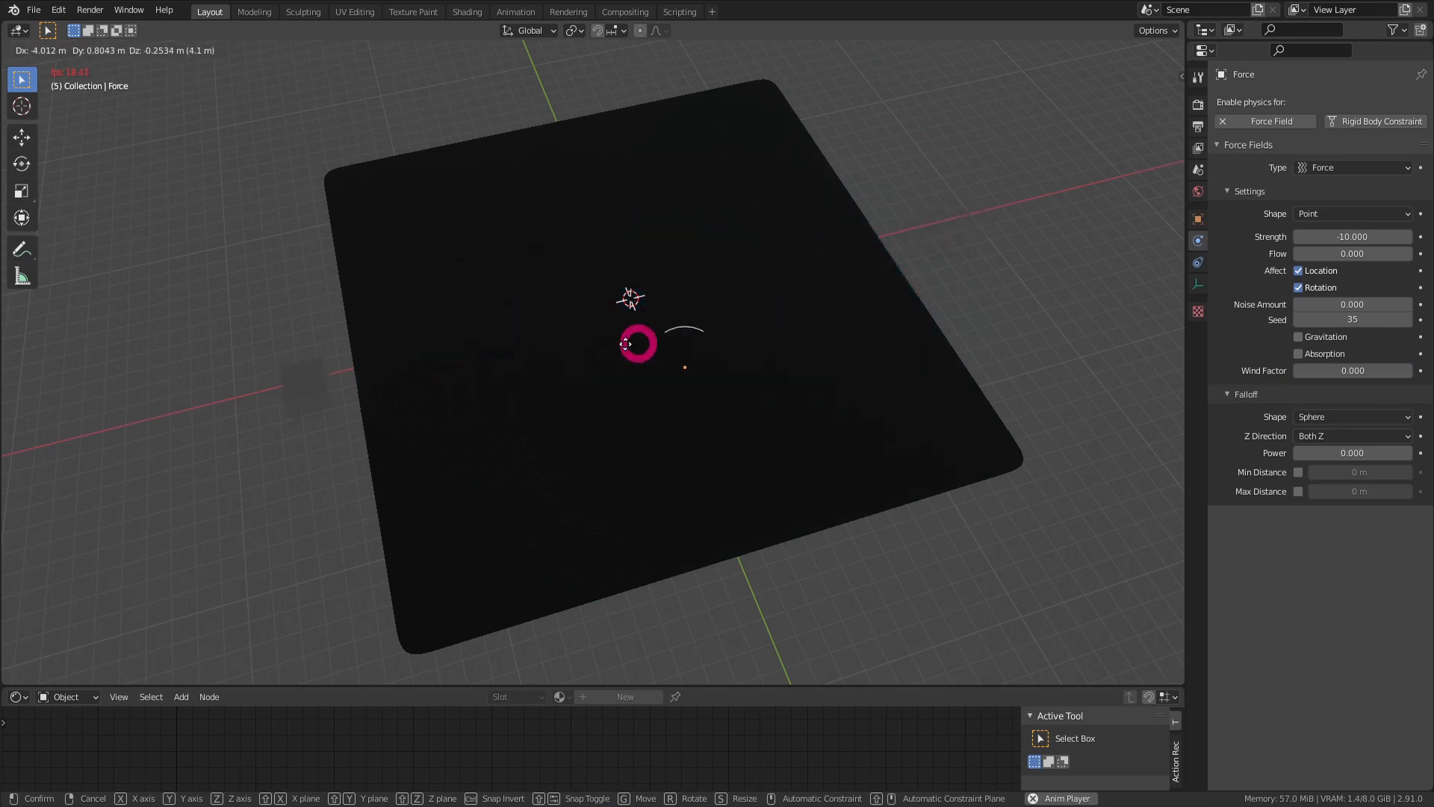
{"action": "left_click_drag", "start_coordinate": [482, 268], "coordinate": [480, 294]}
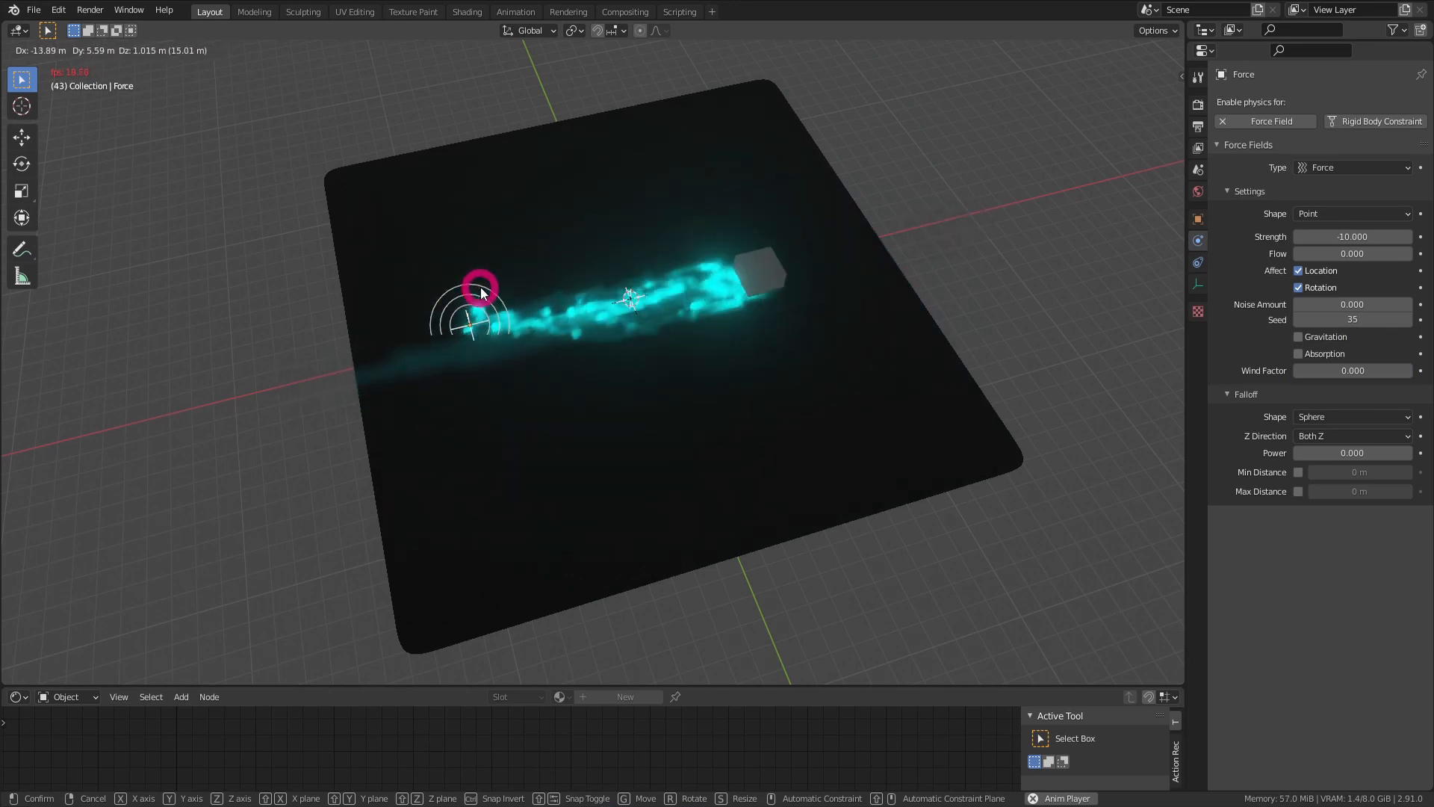
{"action": "key", "text": "x"}
{"action": "left_click", "coordinate": [489, 299]}
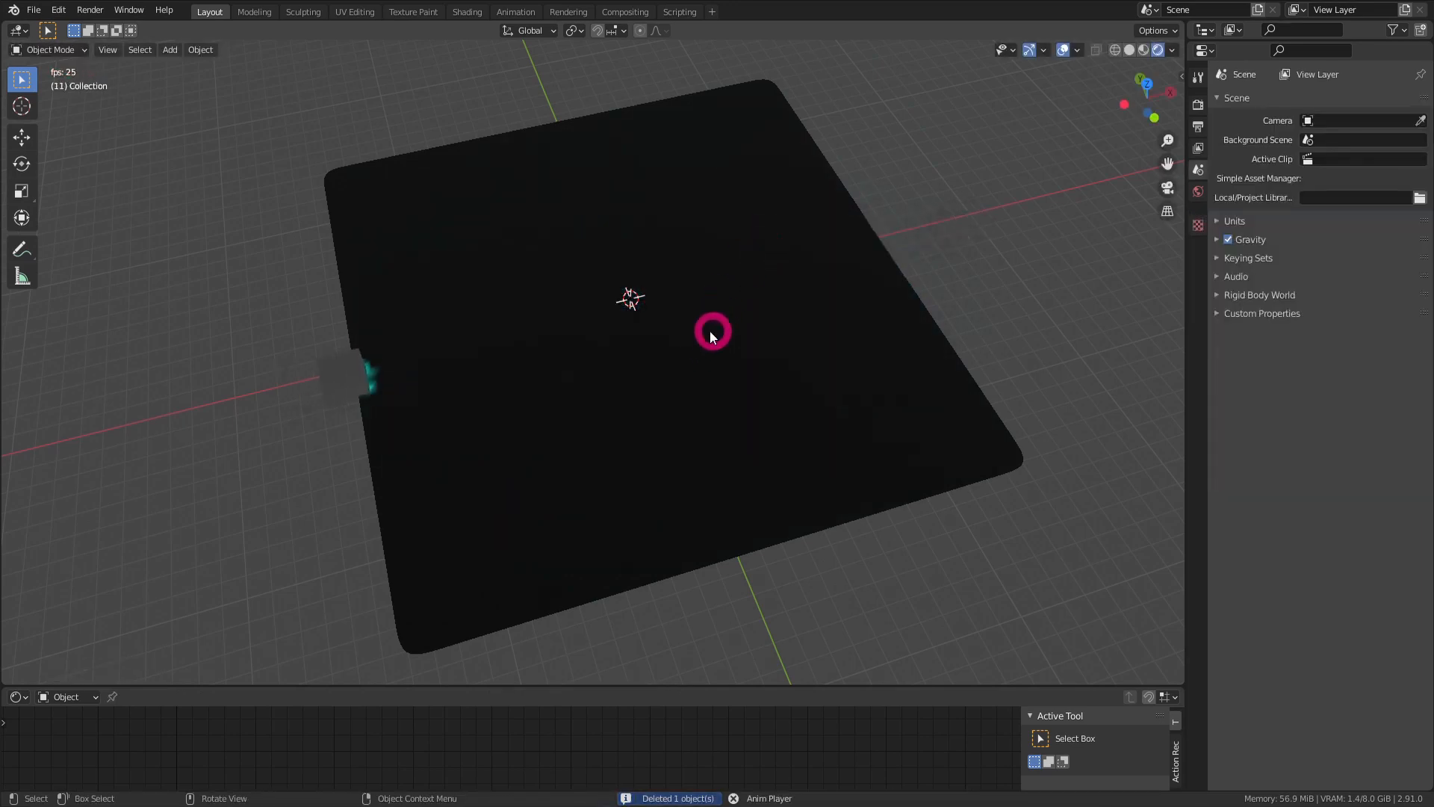
Add an ico sphere at the grid's centre and give it a new particle system.
{"action": "middle_click_drag", "start_coordinate": [696, 321], "coordinate": [685, 281]}
{"action": "key", "text": "shift+a"}
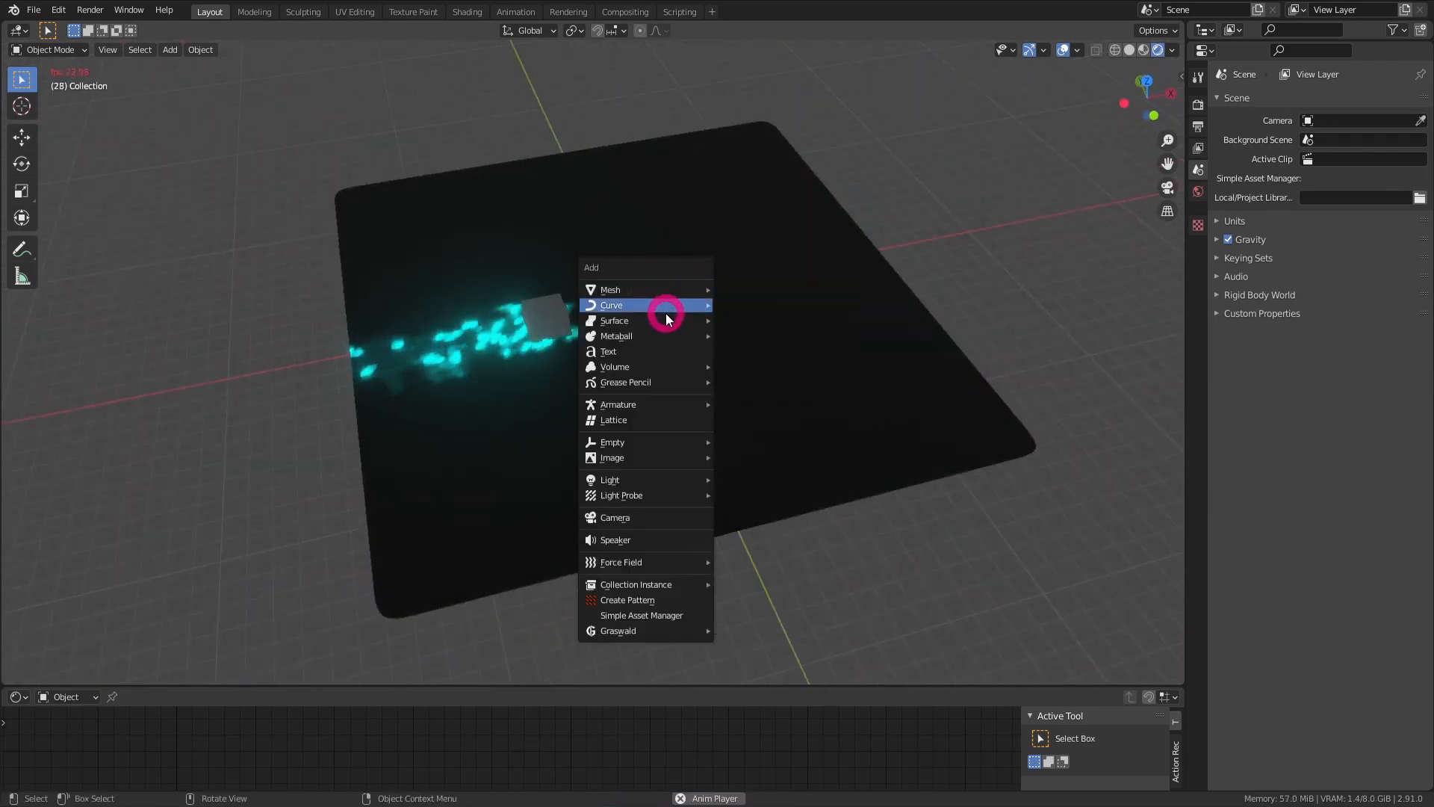
{"action": "mouse_move", "coordinate": [667, 293]}
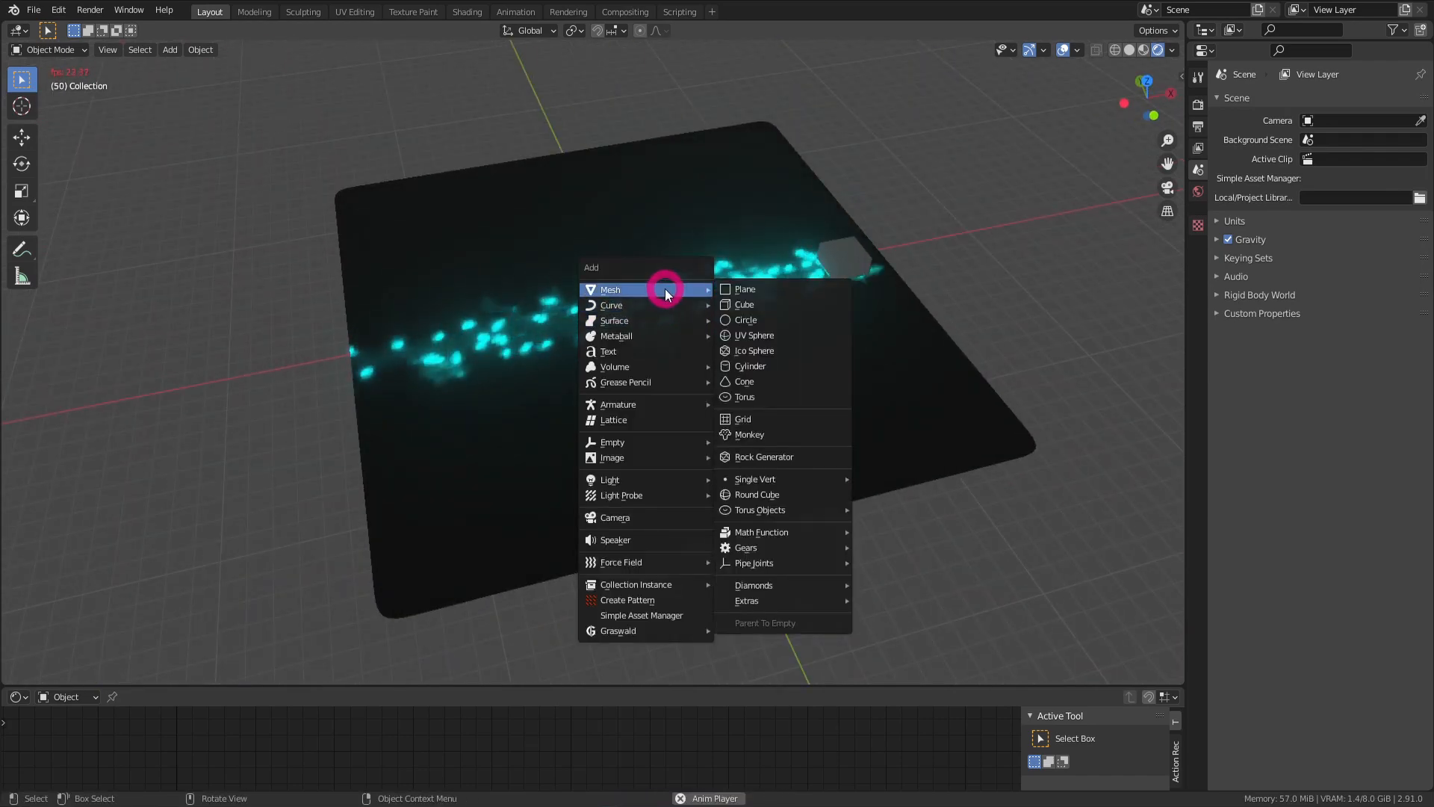
{"action": "left_click", "coordinate": [772, 354]}
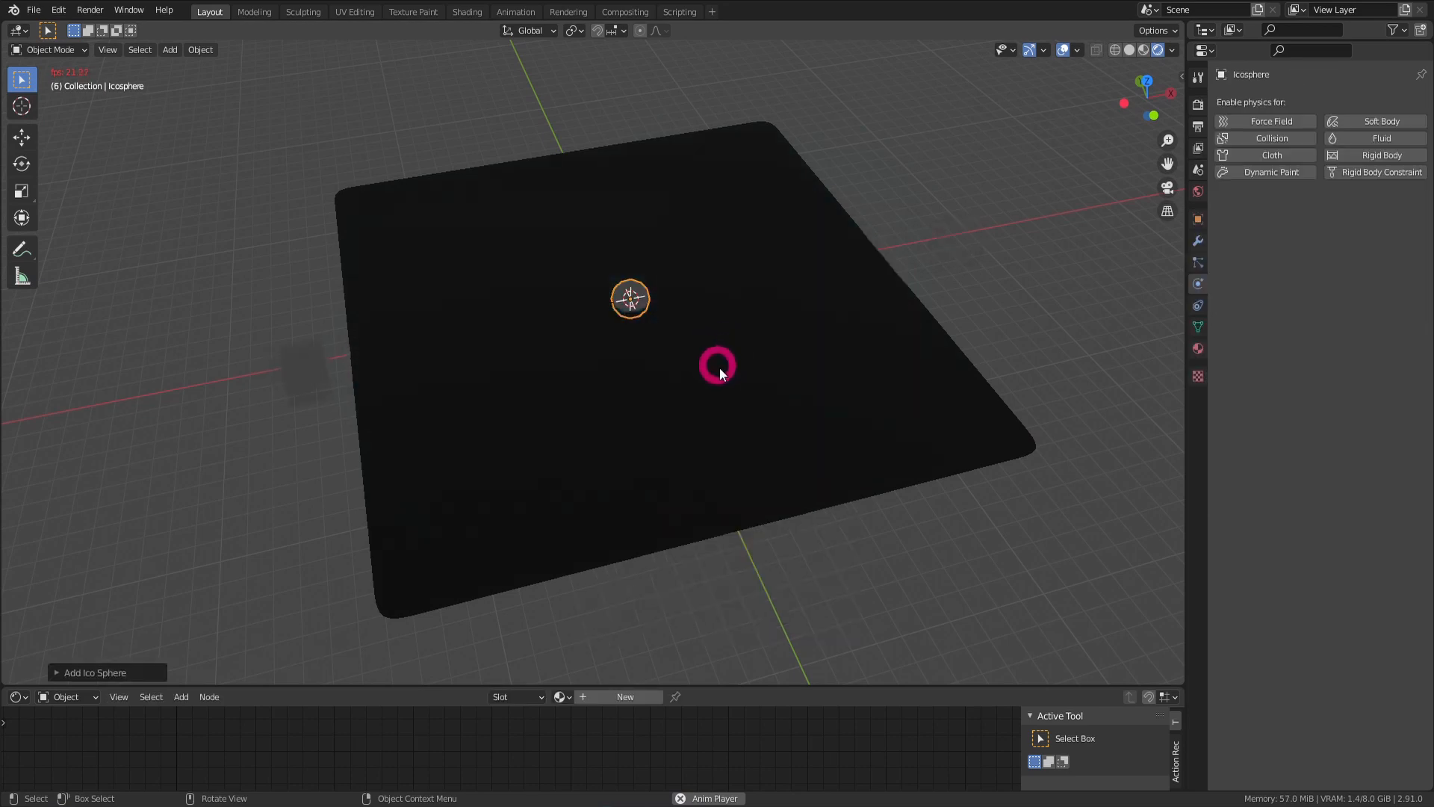
{"action": "left_click", "coordinate": [1198, 262]}
{"action": "left_click", "coordinate": [1420, 102]}
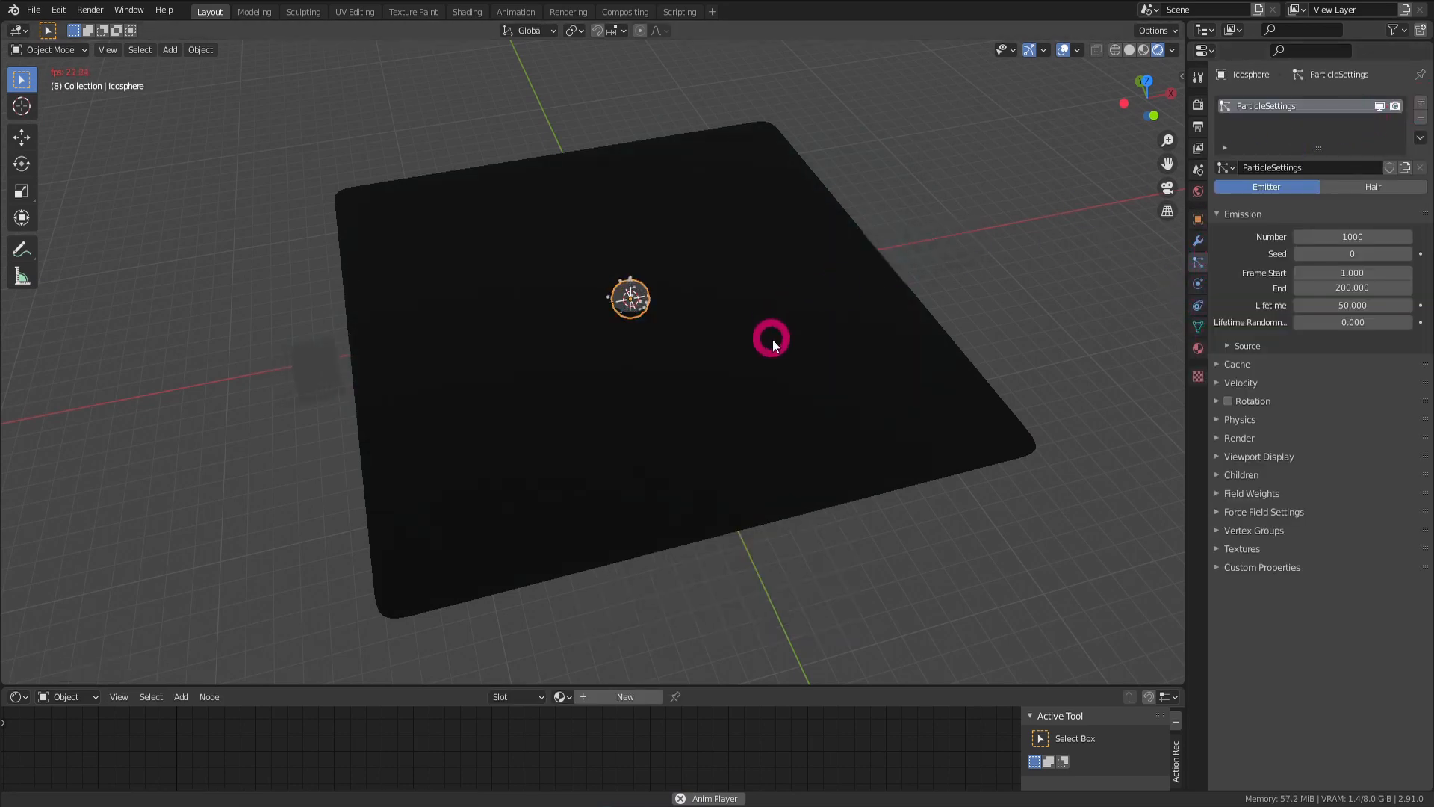
Move the ico sphere up above the grid, near the far edge, so its particles fall onto the surface.
{"action": "key", "text": "g"}
{"action": "left_click", "coordinate": [691, 233]}
{"action": "middle_click_drag", "start_coordinate": [669, 297], "coordinate": [657, 324]}
{"action": "key", "text": "g"}
{"action": "left_click", "coordinate": [736, 260]}
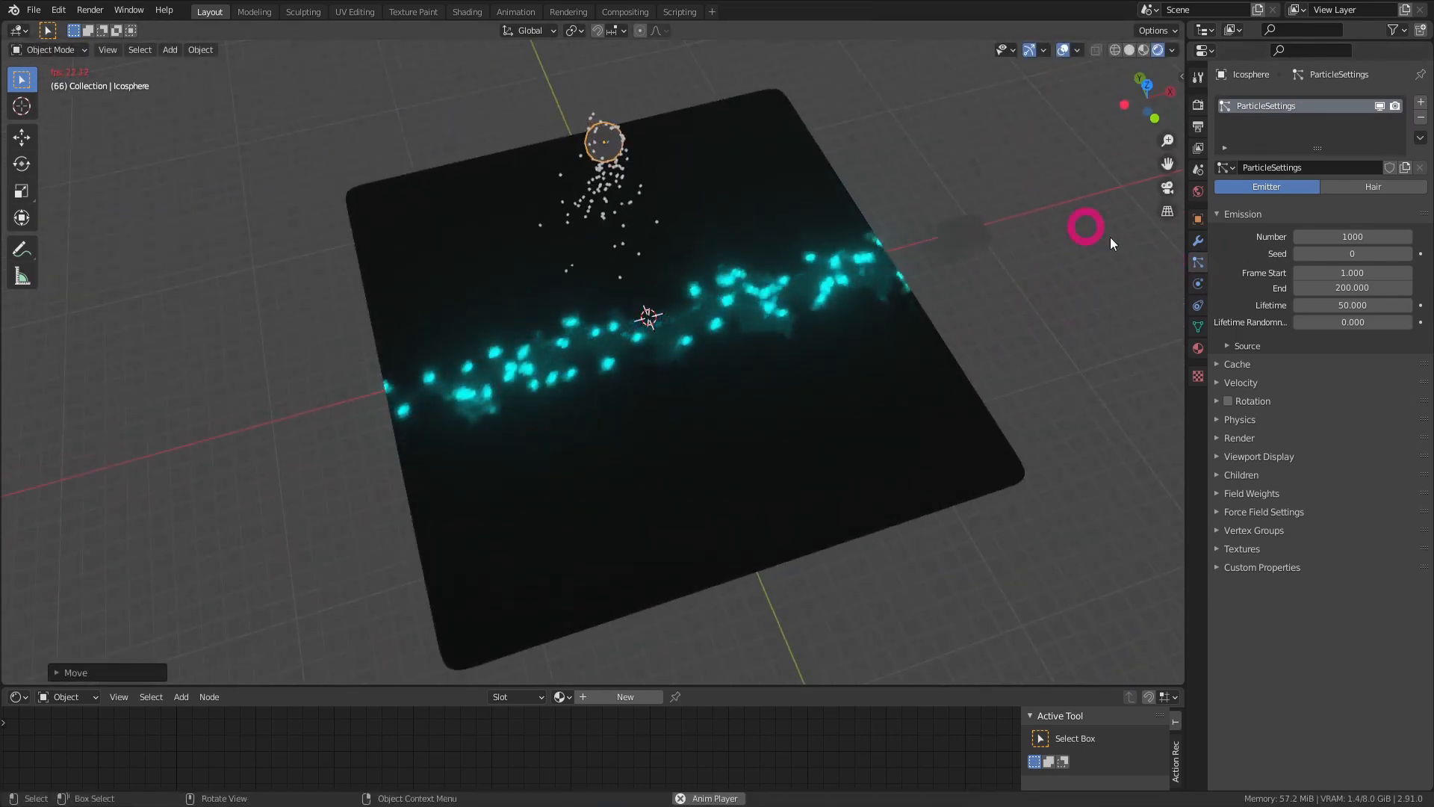
Enable Dynamic Paint on the ico sphere and make it a brush.
{"action": "left_click", "coordinate": [1198, 284]}
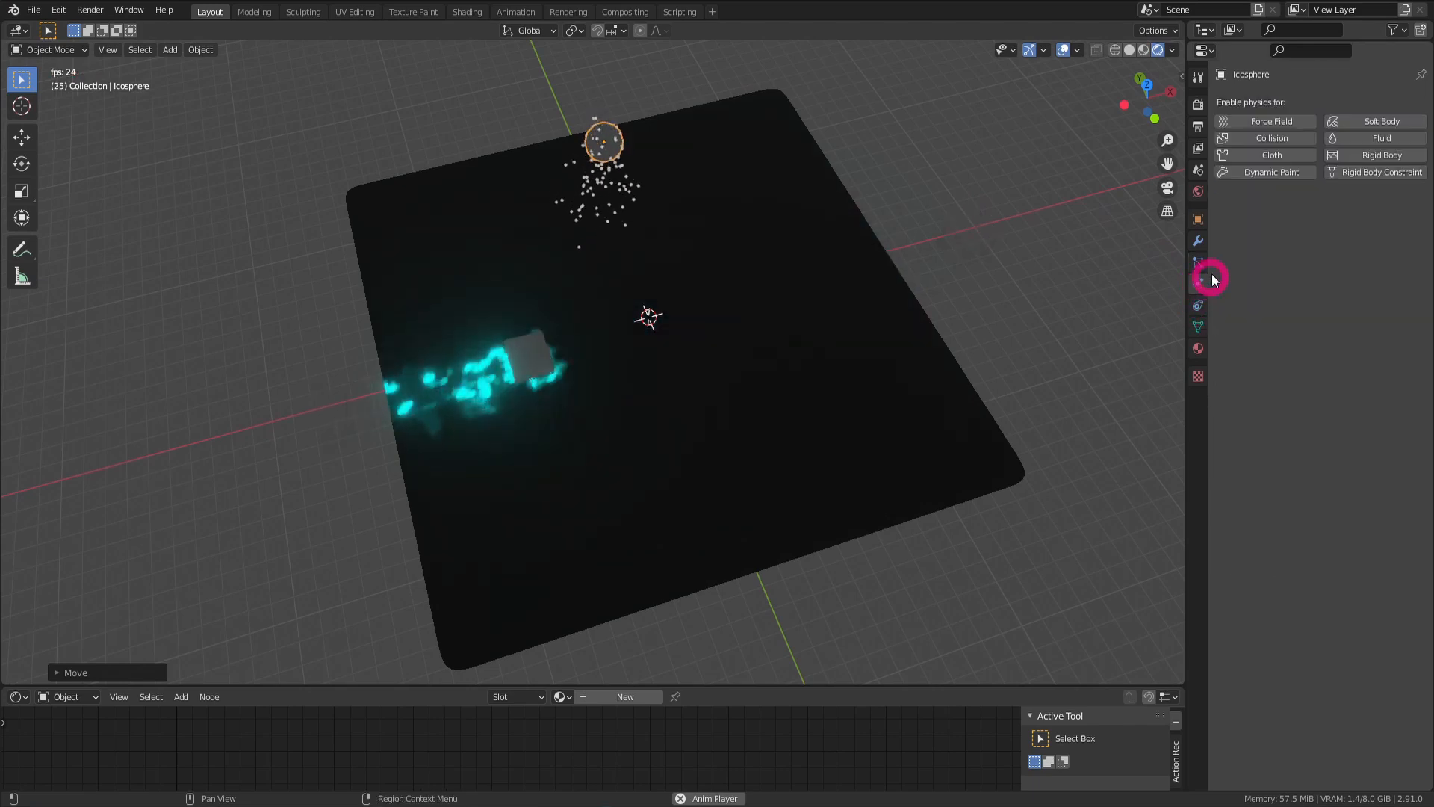
{"action": "left_click", "coordinate": [1297, 174]}
{"action": "left_click", "coordinate": [1334, 288]}
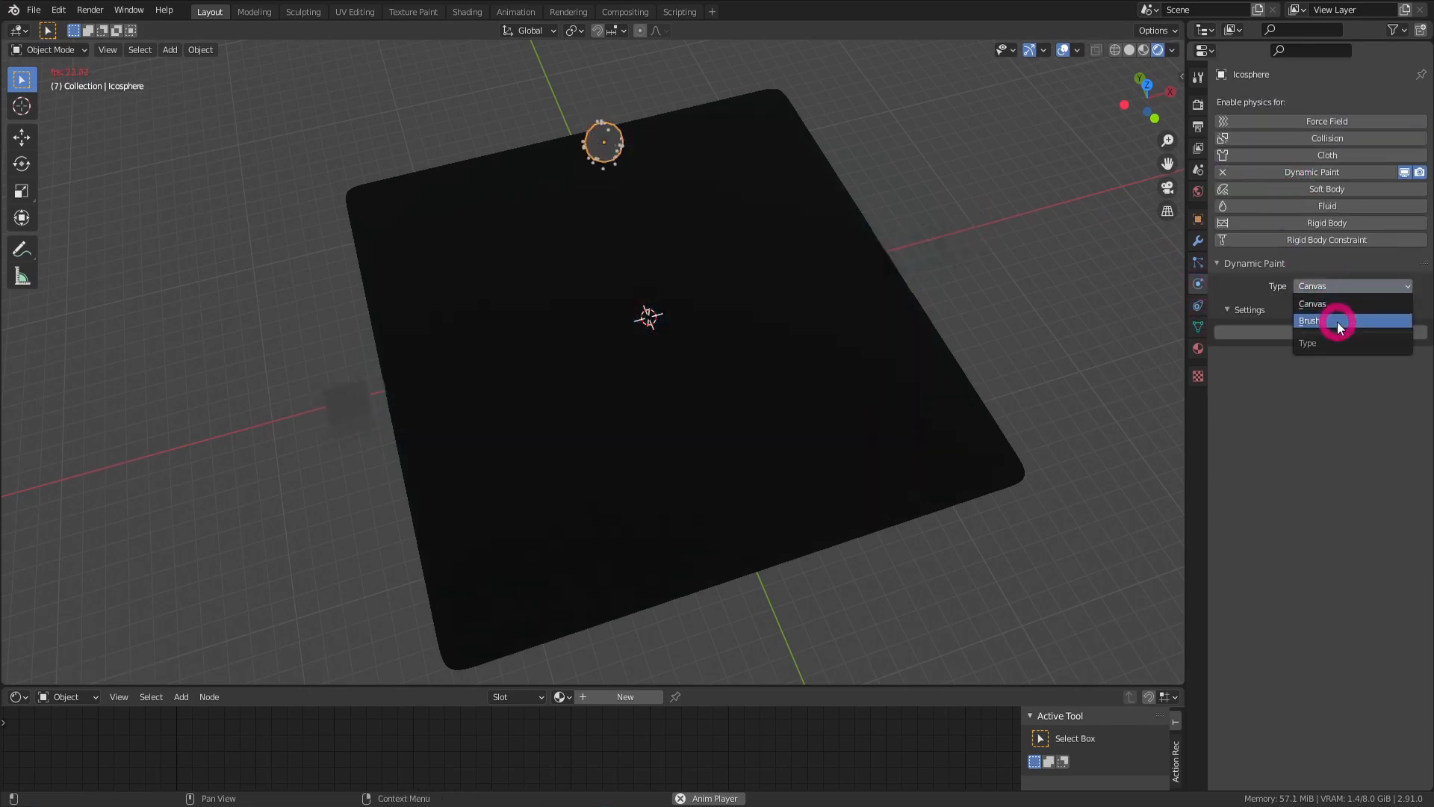
{"action": "left_click", "coordinate": [1337, 319]}
{"action": "left_click", "coordinate": [1327, 333]}
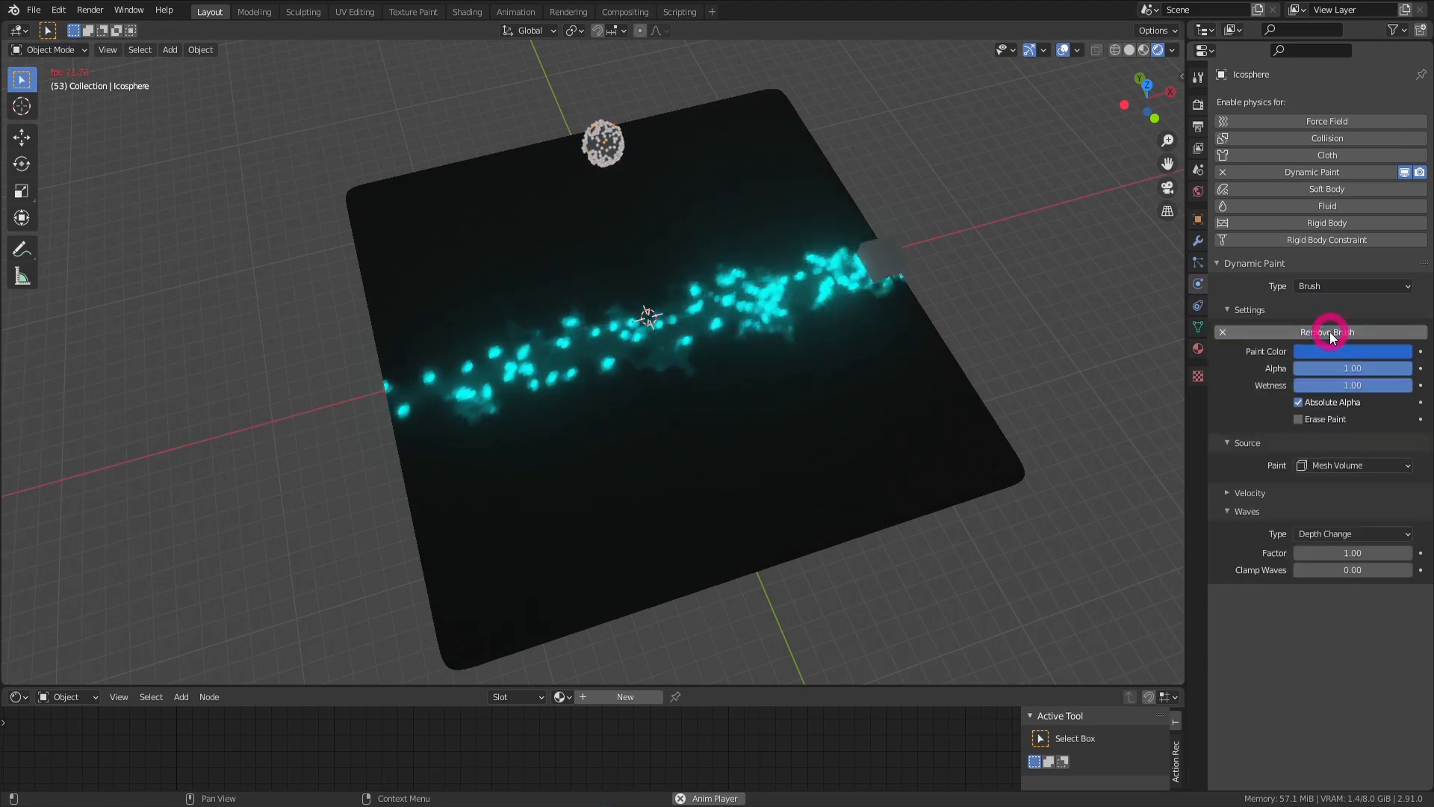
Set the ico sphere brush's paint source to Particle System, using ParticleSettings.
{"action": "left_click", "coordinate": [1344, 465]}
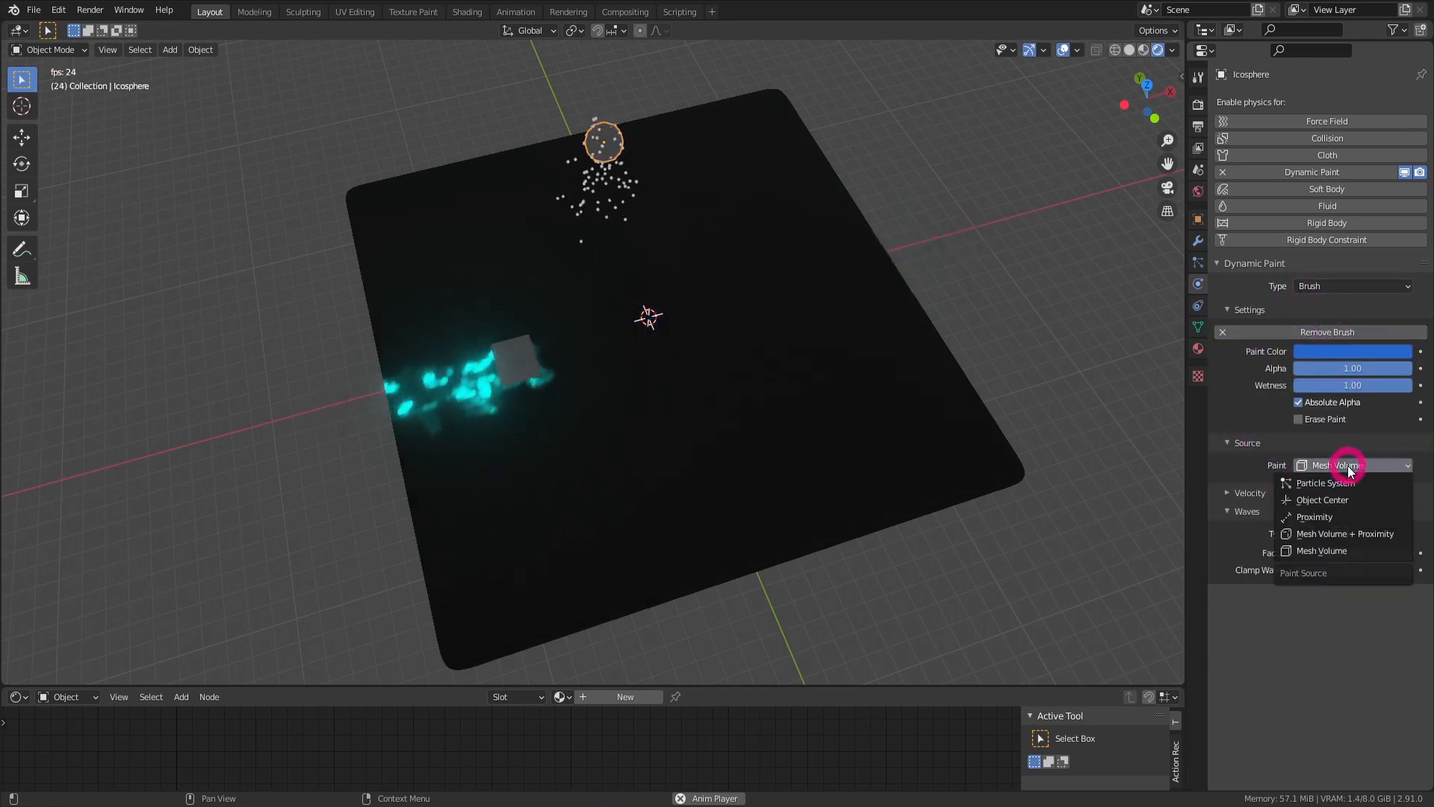
{"action": "left_click", "coordinate": [1345, 483]}
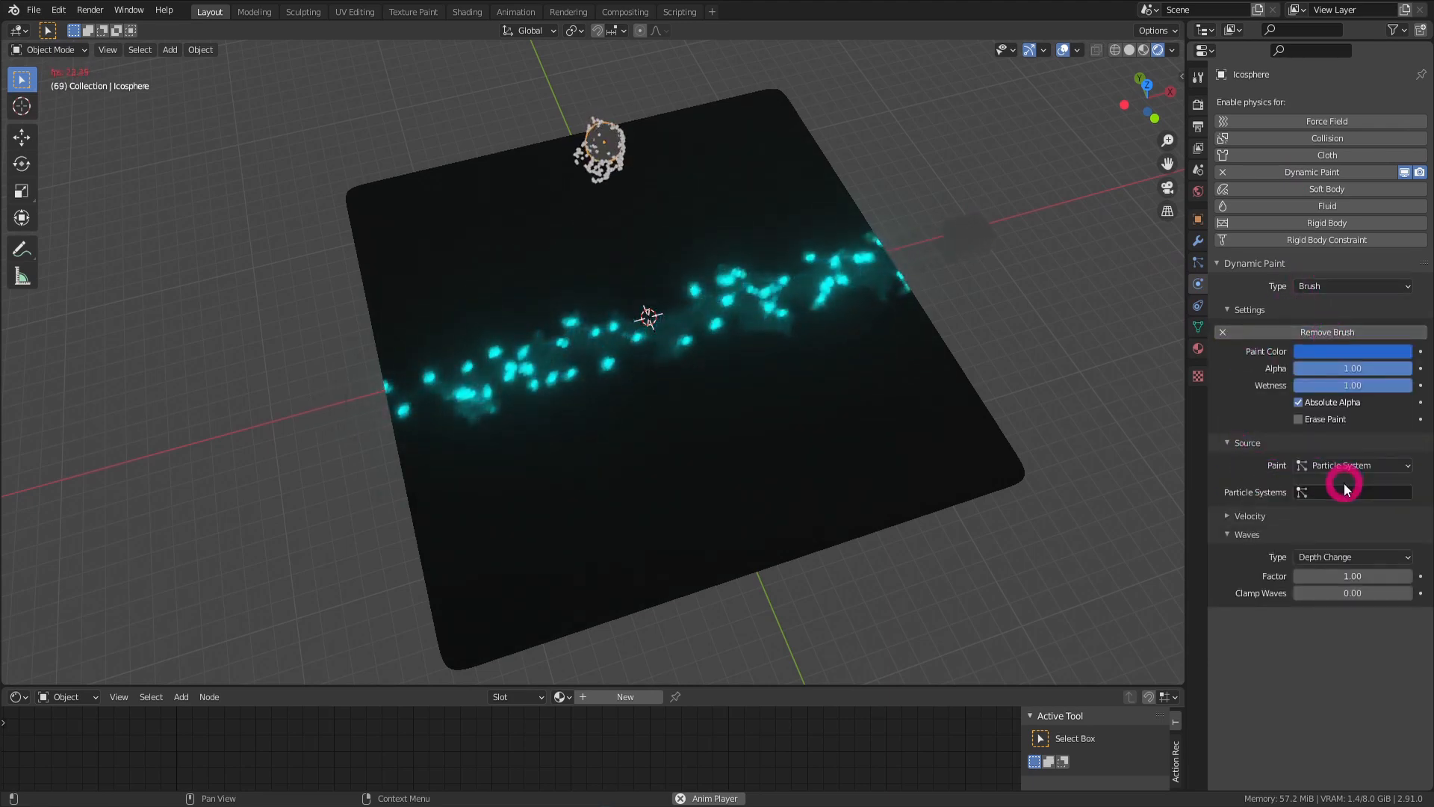
{"action": "left_click", "coordinate": [1344, 493]}
{"action": "left_click", "coordinate": [1337, 514]}
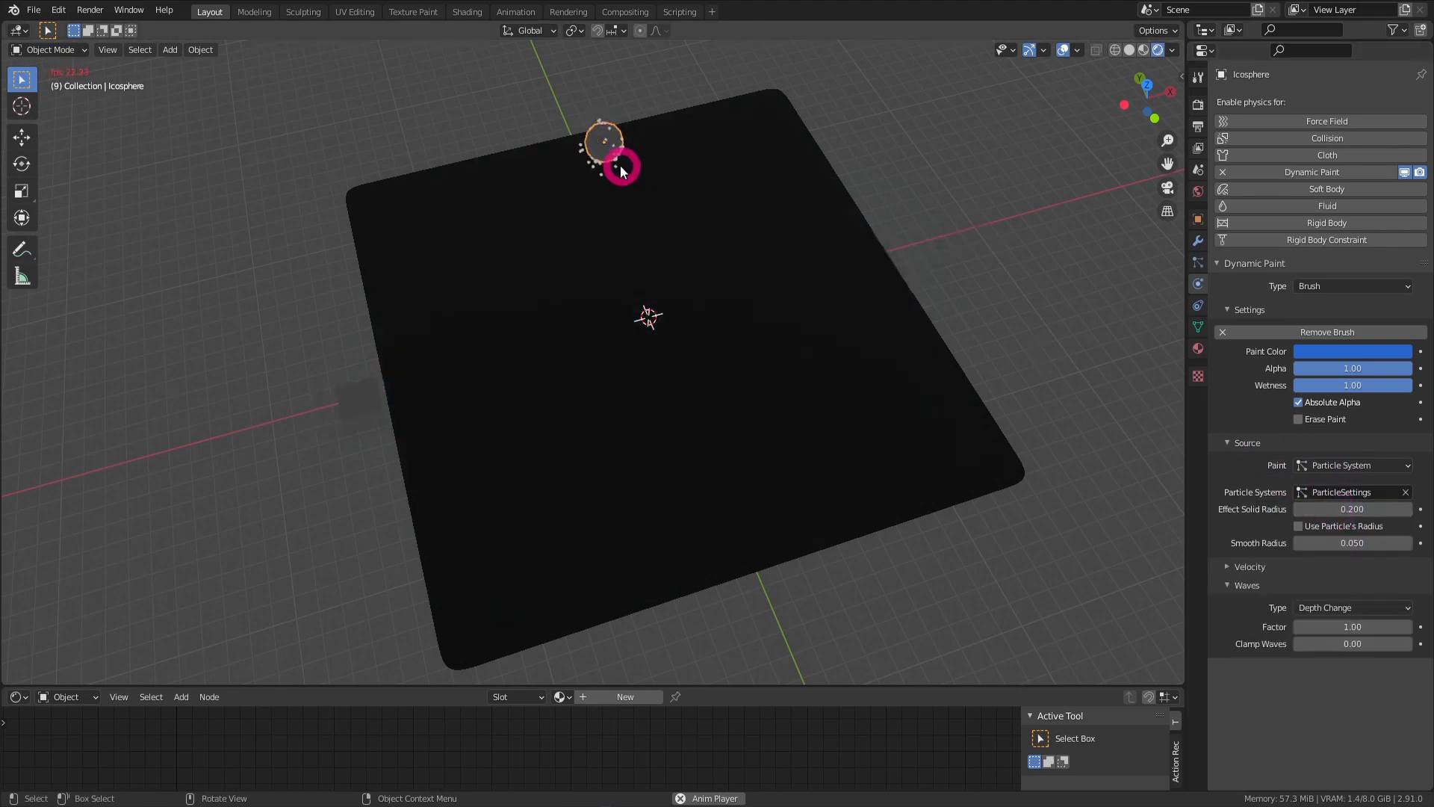
Move the ico sphere along the grid's far edge towards the corner on the trail's starting side.
{"action": "mouse_move", "coordinate": [668, 336]}
{"action": "middle_mouse_down"}
{"action": "mouse_move", "coordinate": [802, 321]}
{"action": "mouse_move", "coordinate": [726, 322]}
{"action": "mouse_move", "coordinate": [729, 246]}
{"action": "mouse_move", "coordinate": [736, 276]}
{"action": "mouse_move", "coordinate": [704, 313]}
{"action": "mouse_move", "coordinate": [667, 290]}
{"action": "mouse_move", "coordinate": [694, 281]}
{"action": "mouse_move", "coordinate": [657, 323]}
{"action": "middle_mouse_up"}
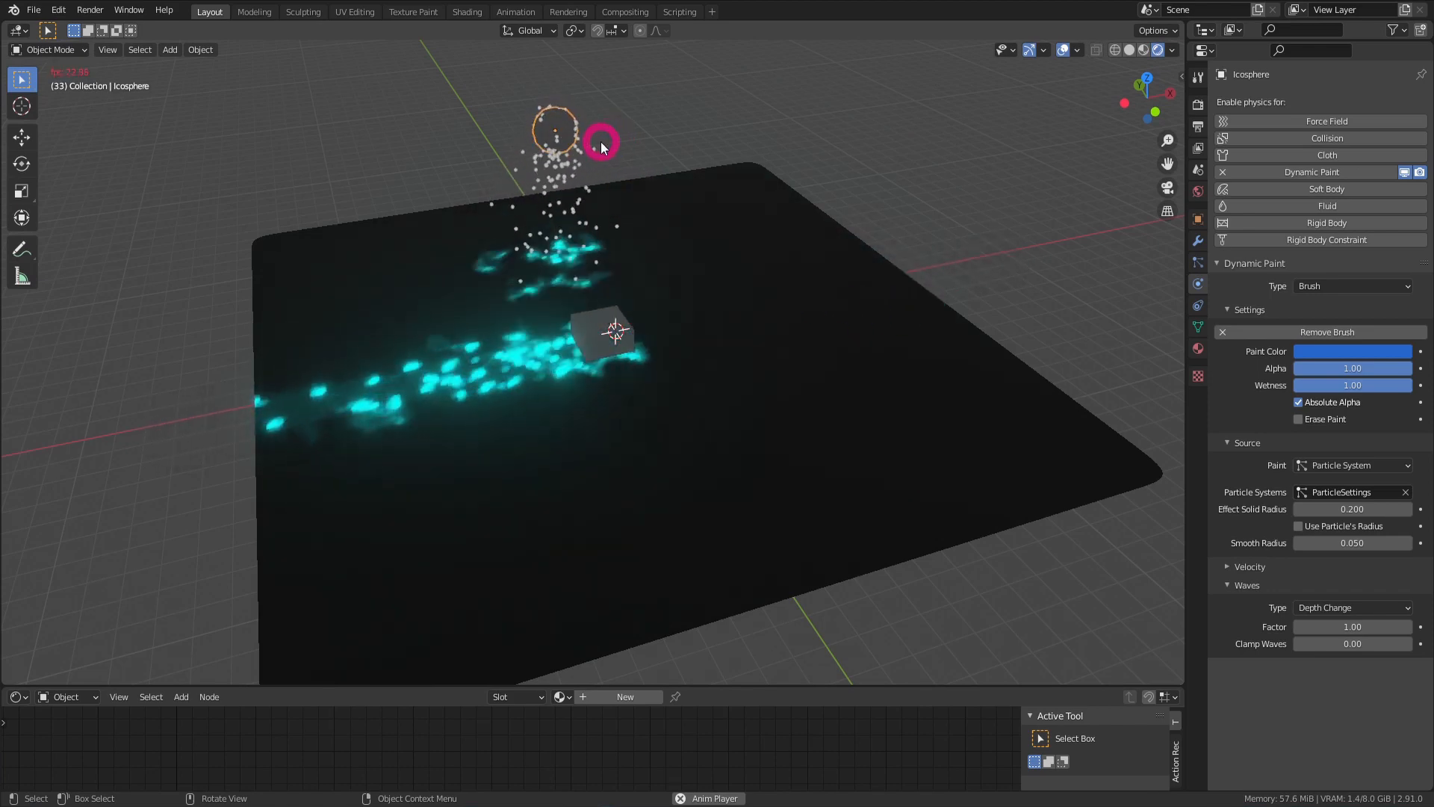
{"action": "key", "text": "g"}
{"action": "left_click", "coordinate": [407, 176]}
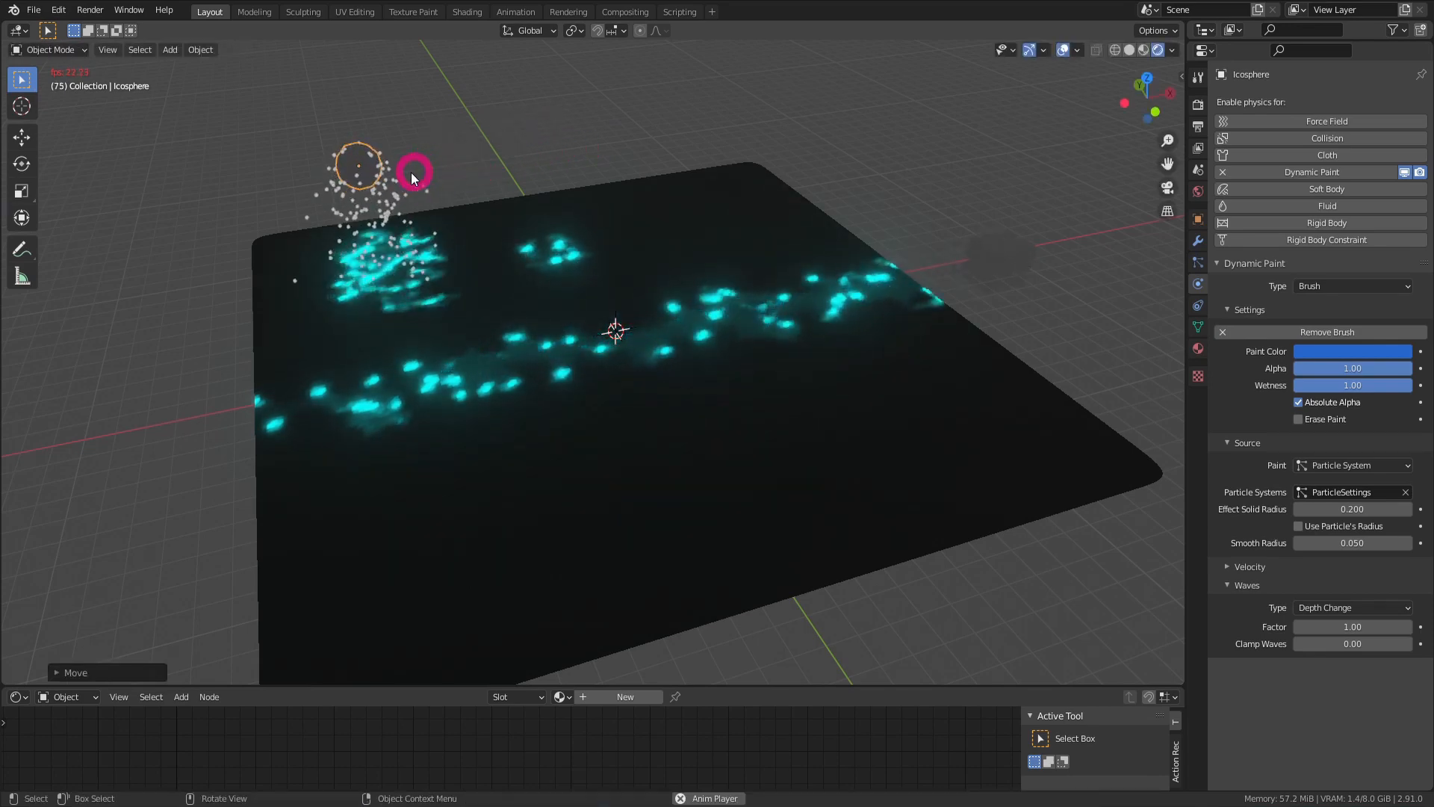
Add a Force type force field at the grid's centre and set its strength to -5.
{"action": "mouse_move", "coordinate": [338, 227]}
{"action": "middle_mouse_down"}
{"action": "mouse_move", "coordinate": [486, 256]}
{"action": "mouse_move", "coordinate": [506, 298]}
{"action": "mouse_move", "coordinate": [408, 201]}
{"action": "middle_mouse_up"}
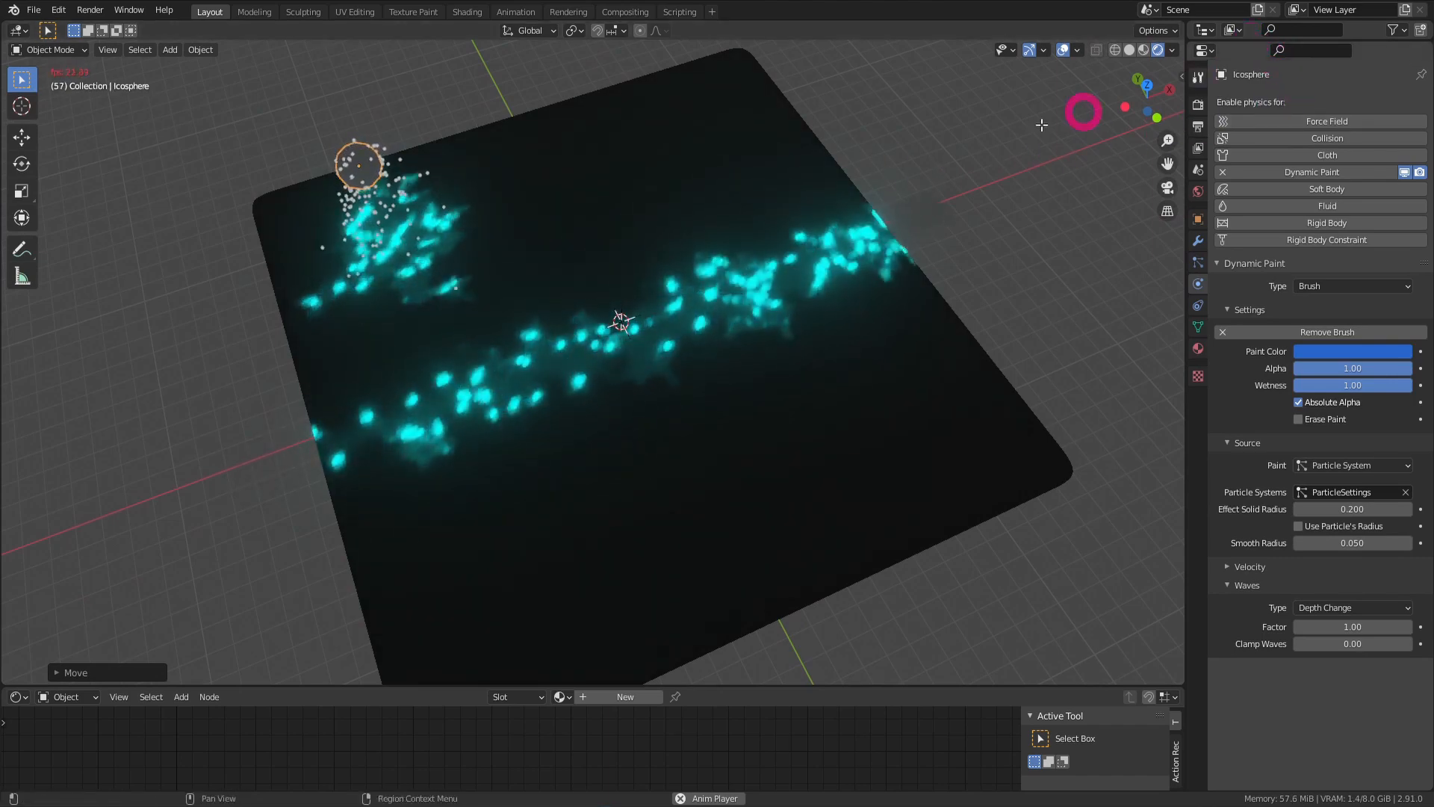
{"action": "key", "text": "shift+a"}
{"action": "mouse_move", "coordinate": [569, 397]}
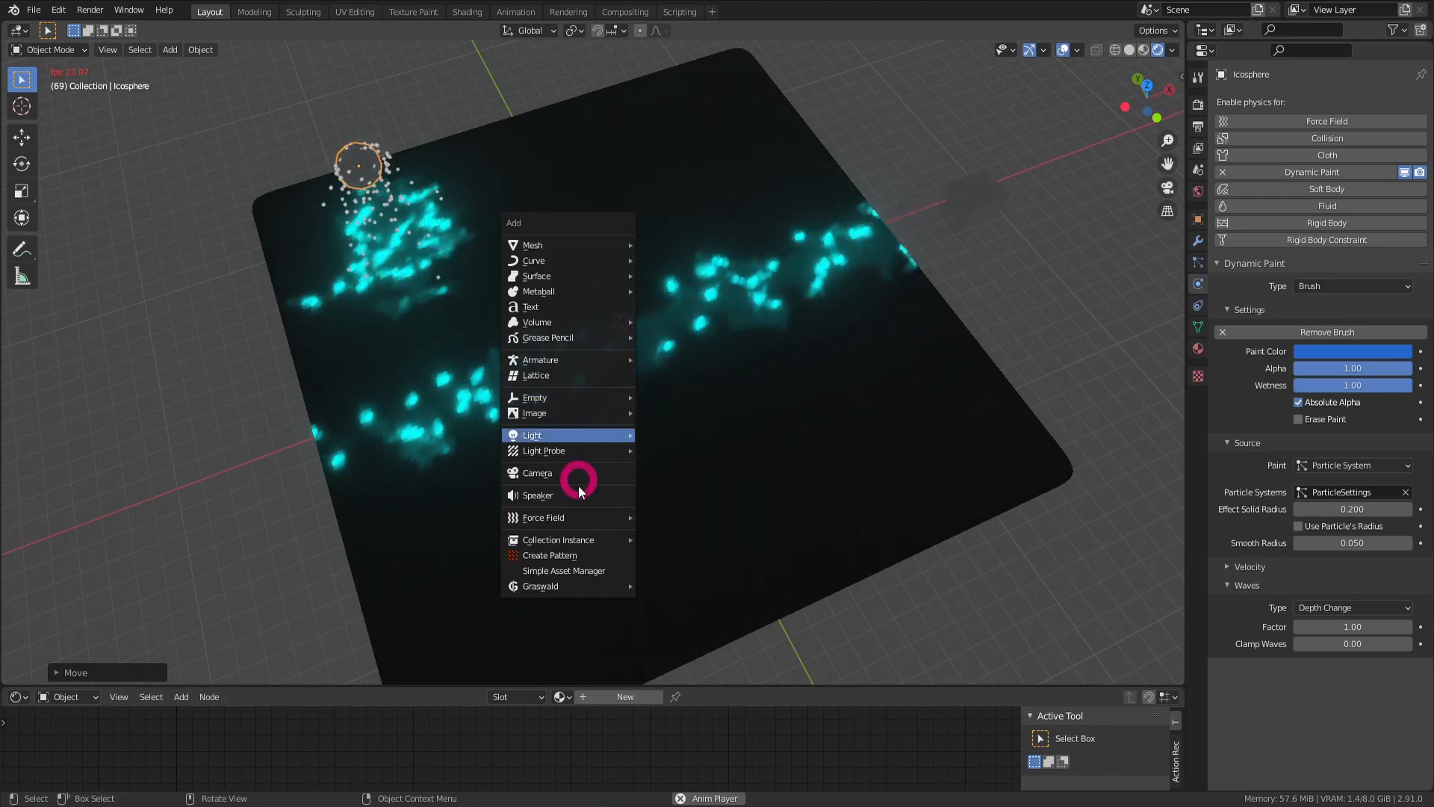
{"action": "mouse_move", "coordinate": [575, 522]}
{"action": "left_click", "coordinate": [667, 524]}
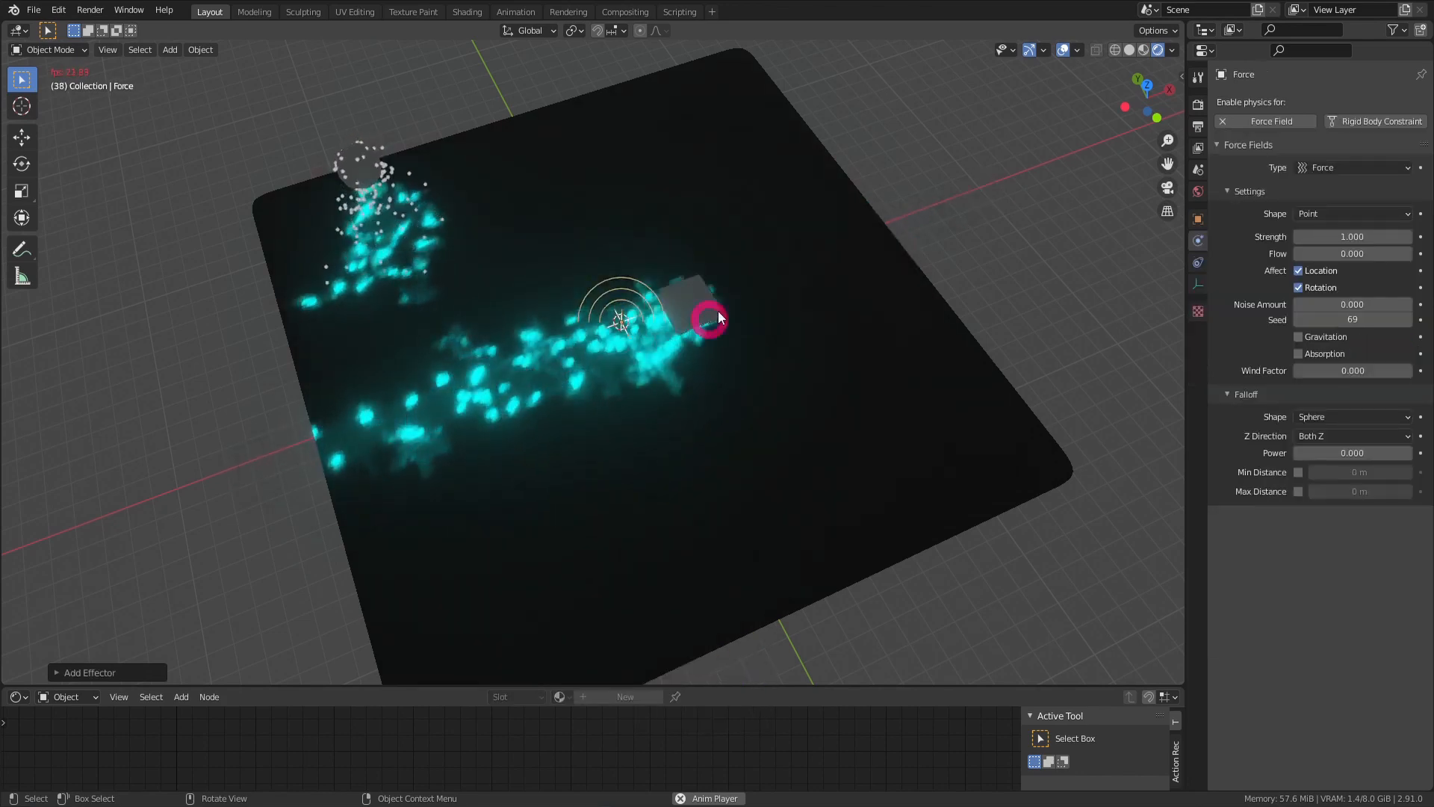
{"action": "key", "text": "BackSpace"}
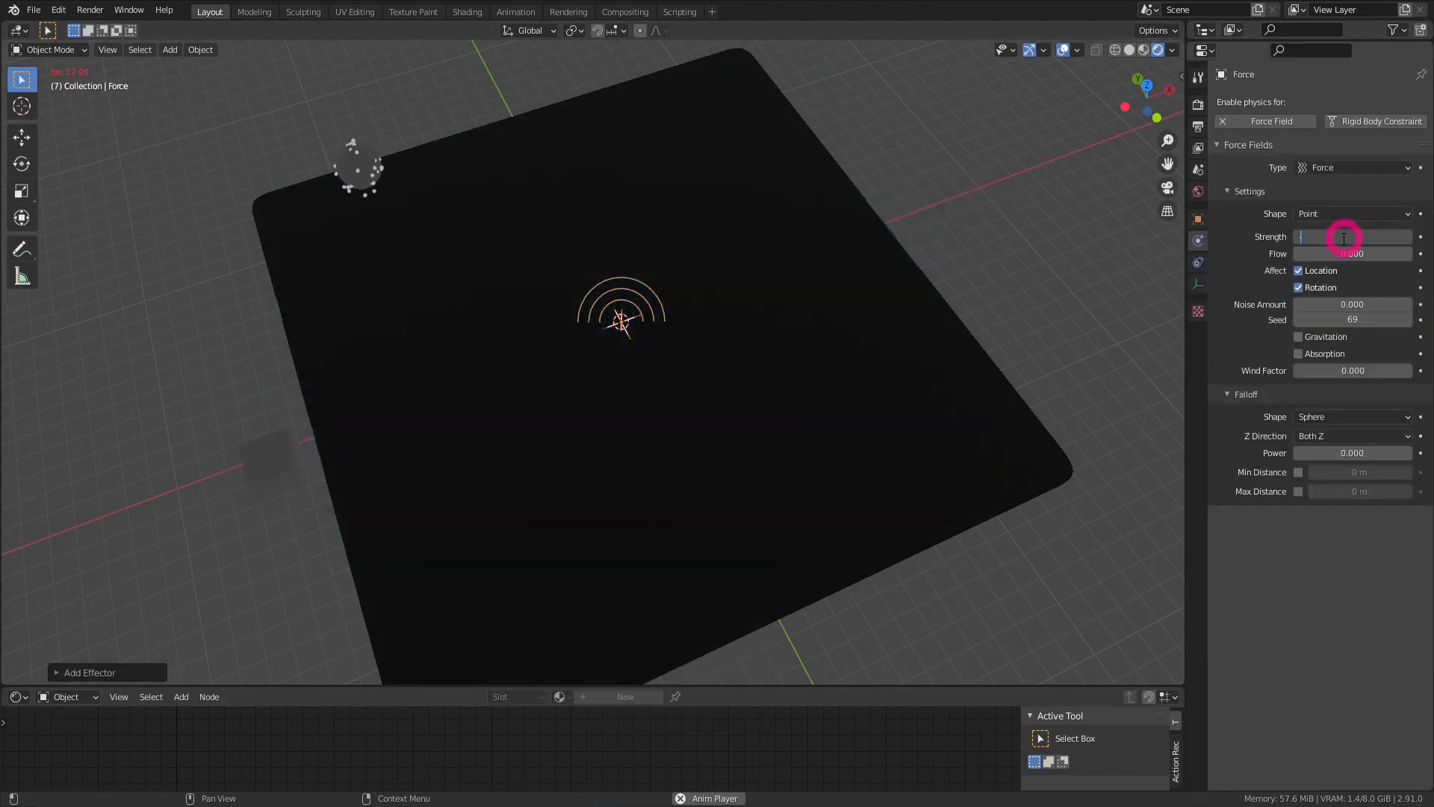
{"action": "type", "text": "-5"}
{"action": "key", "text": "Return"}
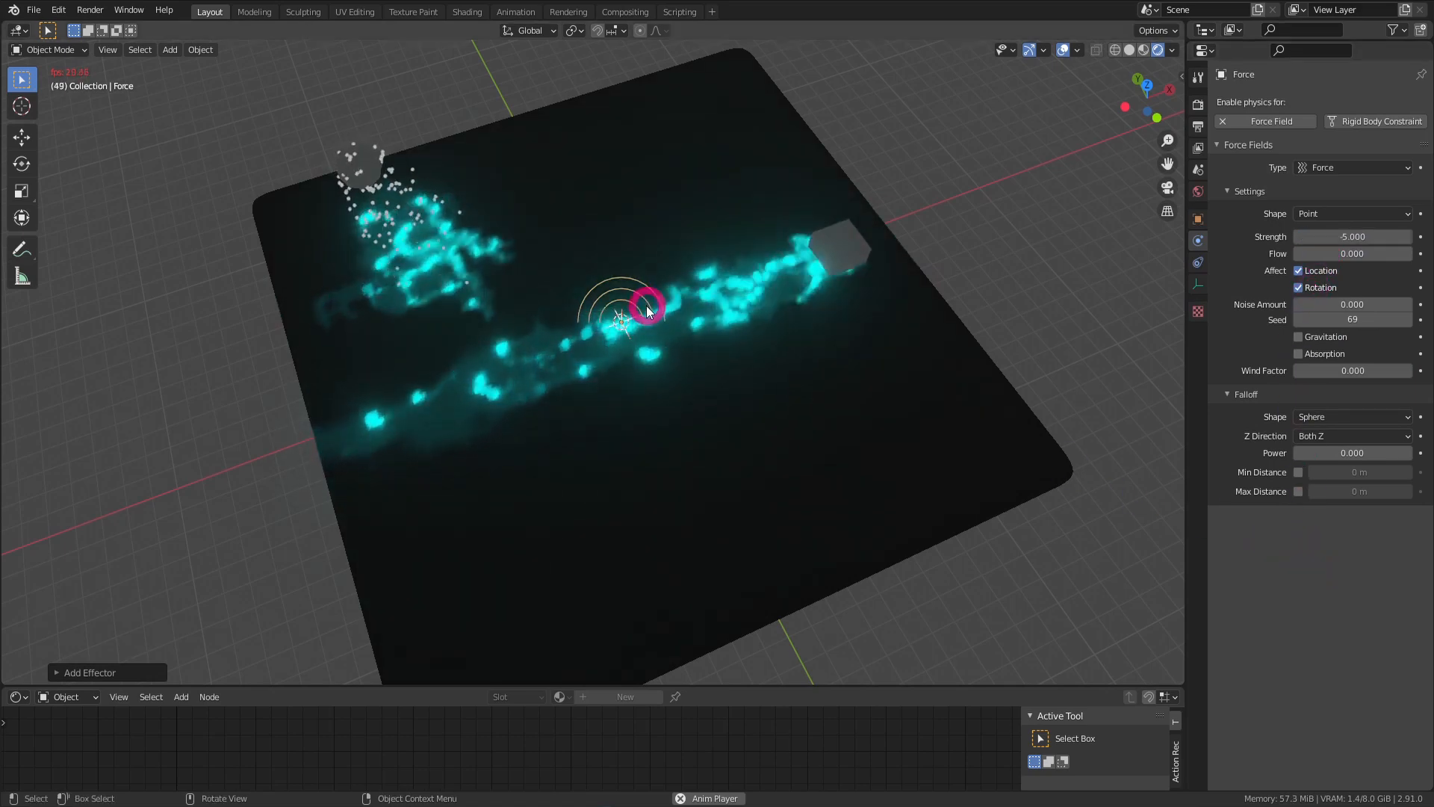
Move the force field across the grid on the ico sphere's side of the cube's trail.
{"action": "left_click_drag", "start_coordinate": [638, 300], "coordinate": [423, 289]}
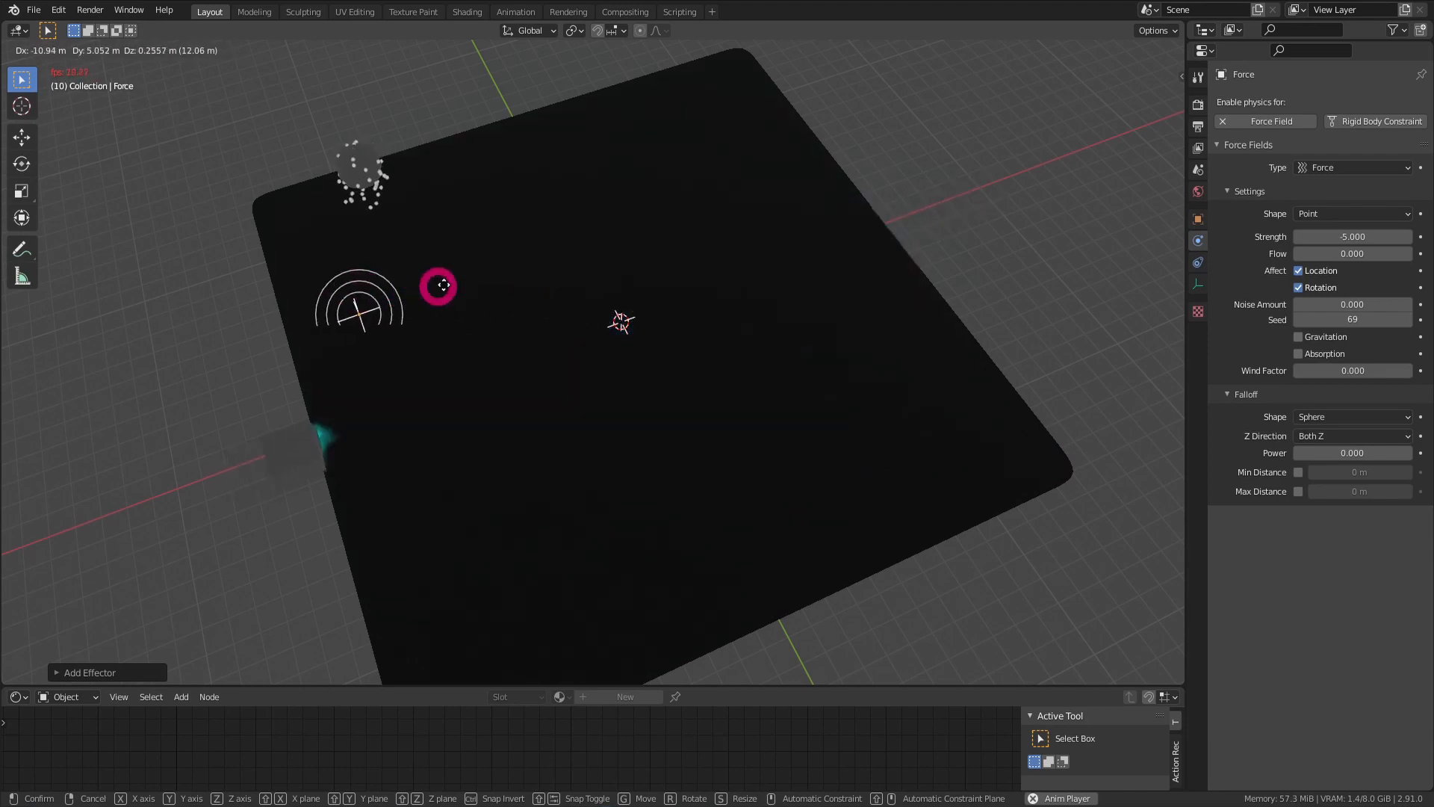
{"action": "left_click_drag", "start_coordinate": [512, 231], "coordinate": [409, 249]}
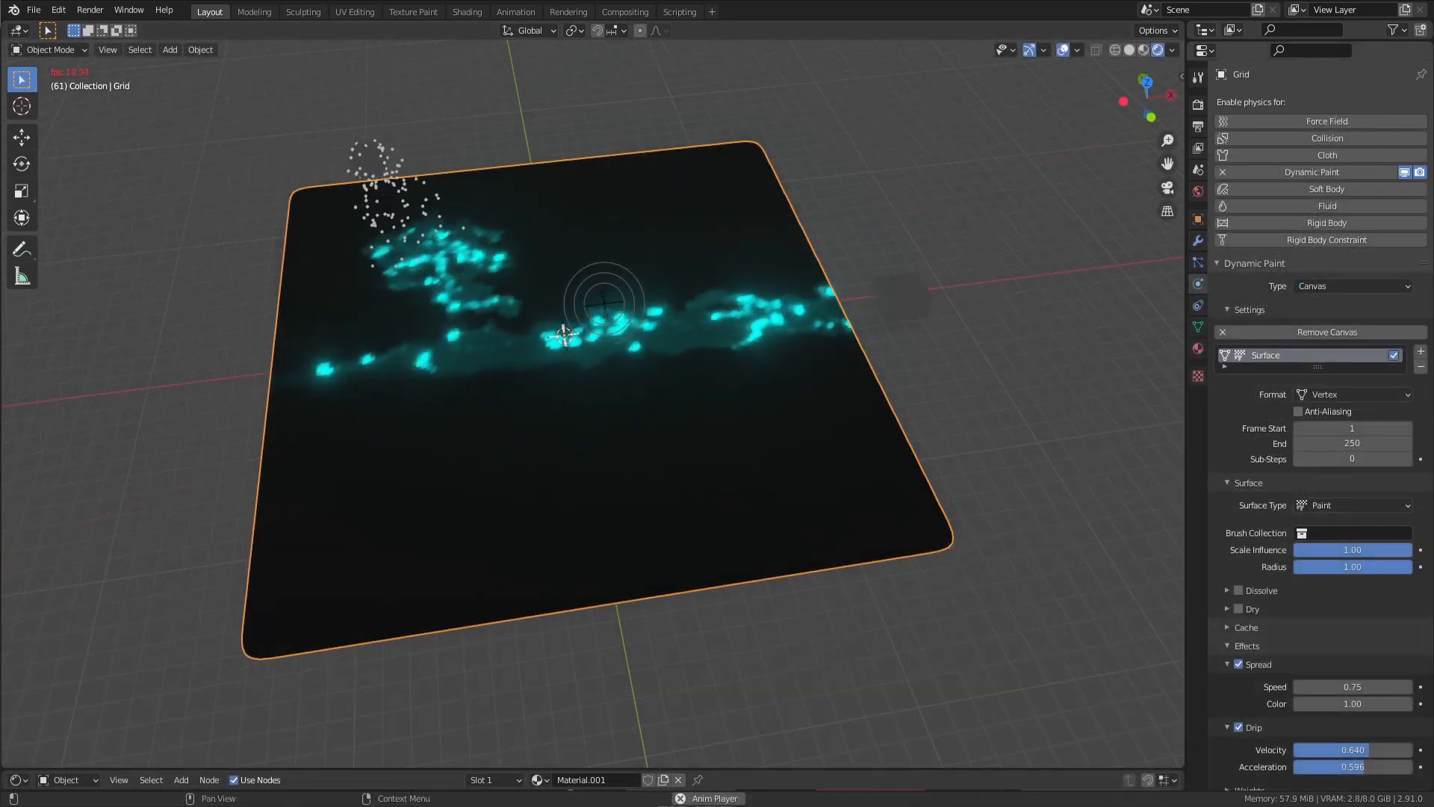